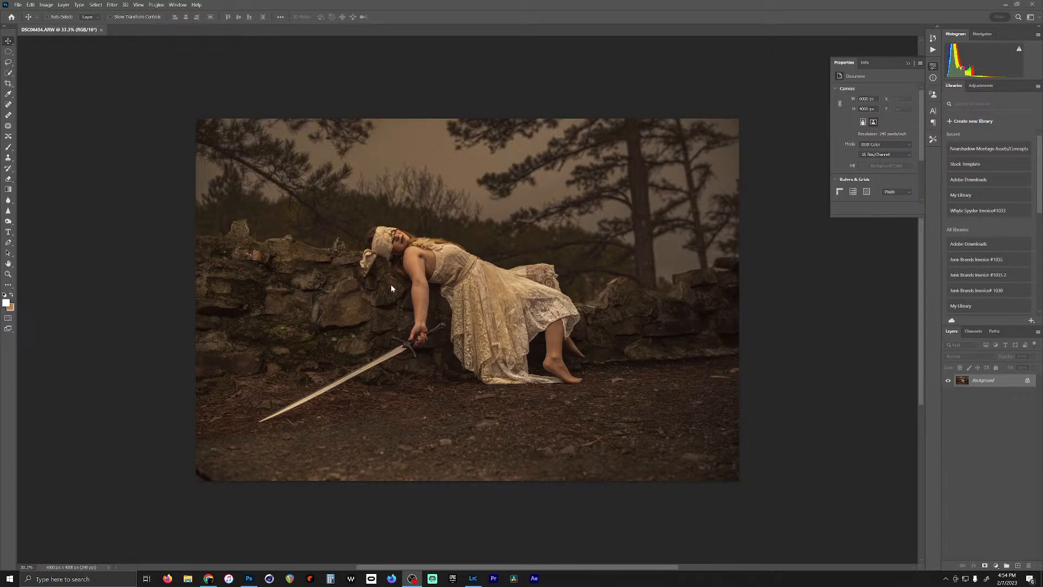
scroll(390, 285, "up", 5)
scroll(348, 260, "down", 6)
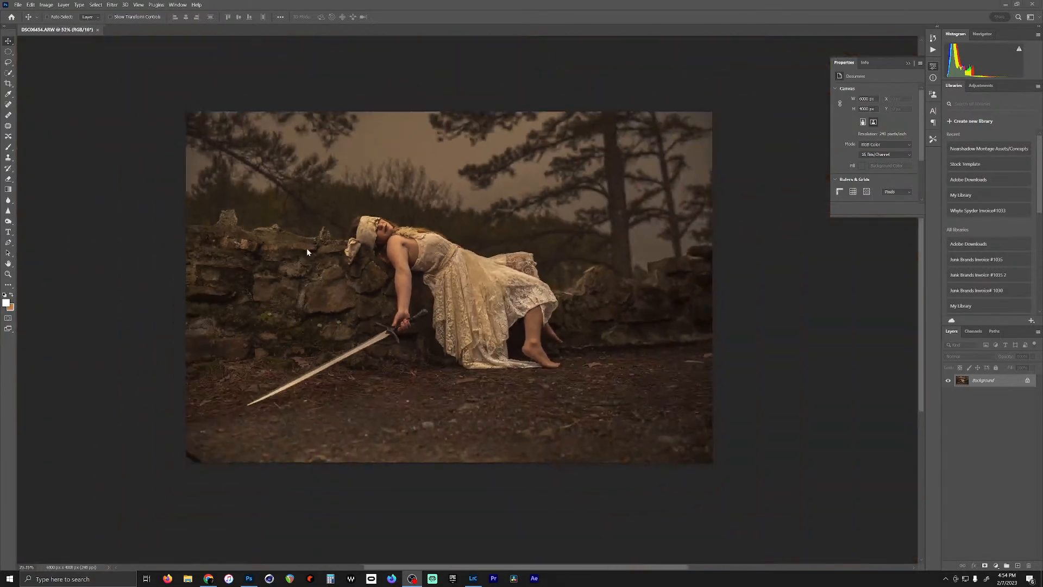
scroll(388, 261, "up", 4)
scroll(383, 263, "down", 3)
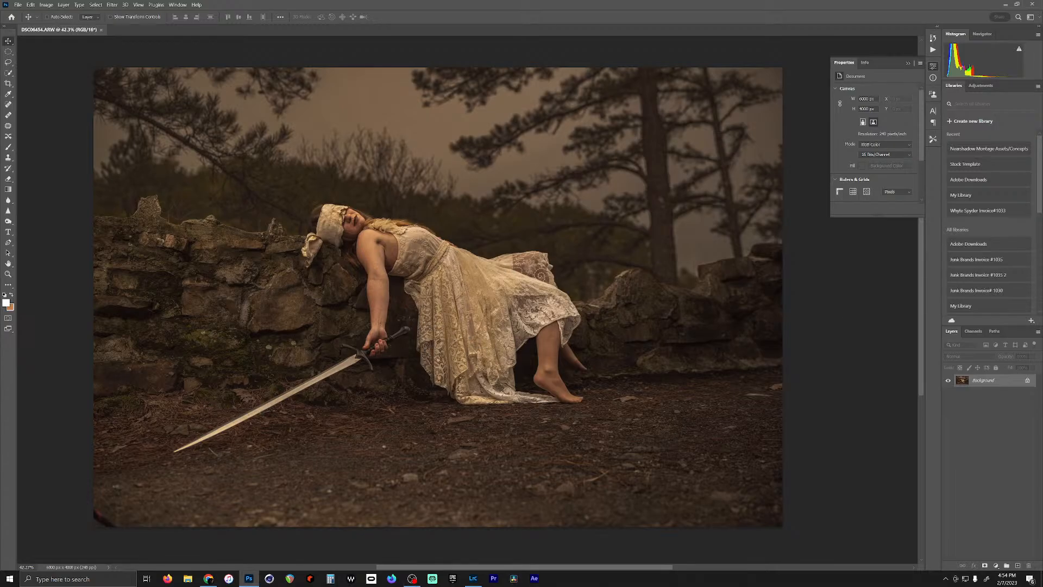
Step: Duplicate the Background layer and add a new empty layer above the copy
left_click_drag(989, 390, 1015, 566)
key("ctrl+shift+alt+n")
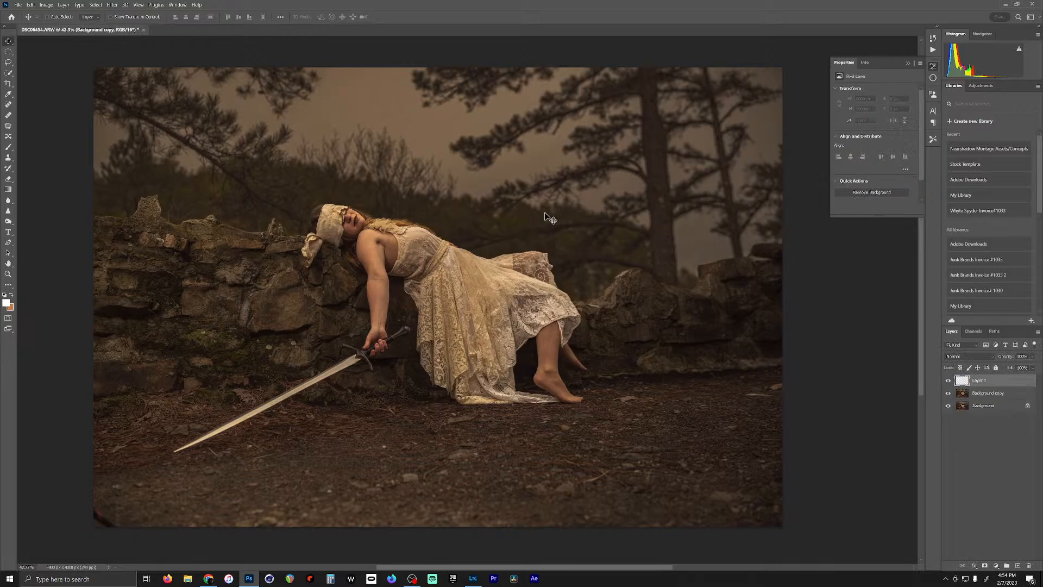
Step: Remove the dark red object in the photo's lower-left corner with an enlarged Healing Brush, sampling the nearby ground
scroll(153, 524, "down", 3)
scroll(161, 512, "up", 6)
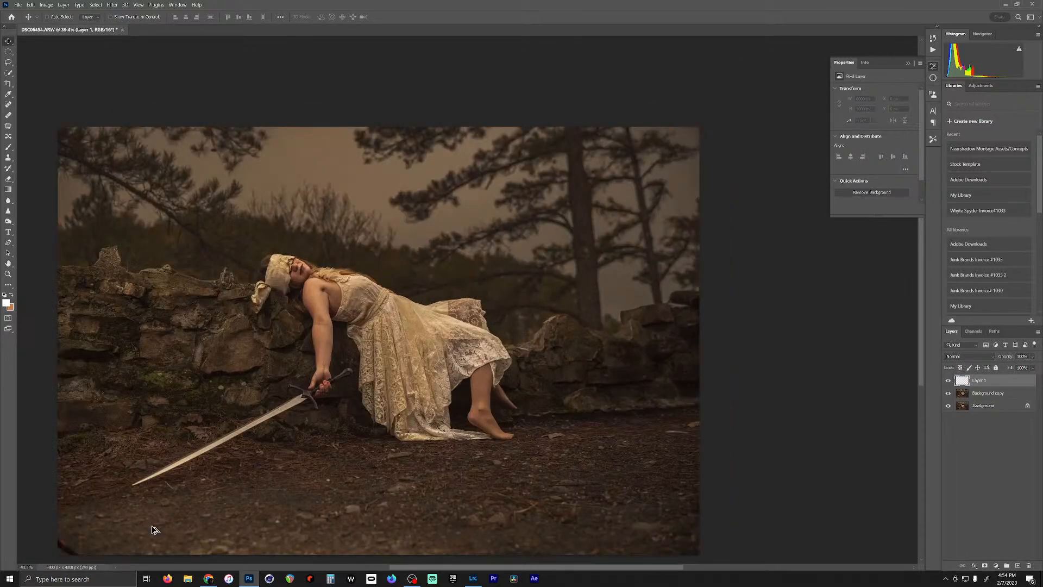
left_click_drag(163, 513, 456, 300)
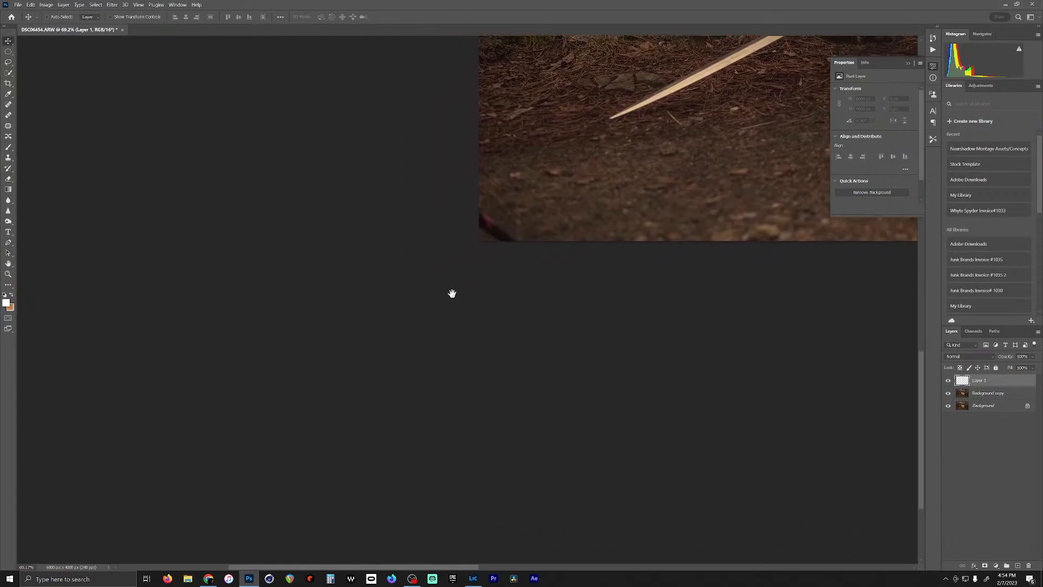
scroll(574, 196, "up", 4)
left_click_drag(537, 202, 276, 364)
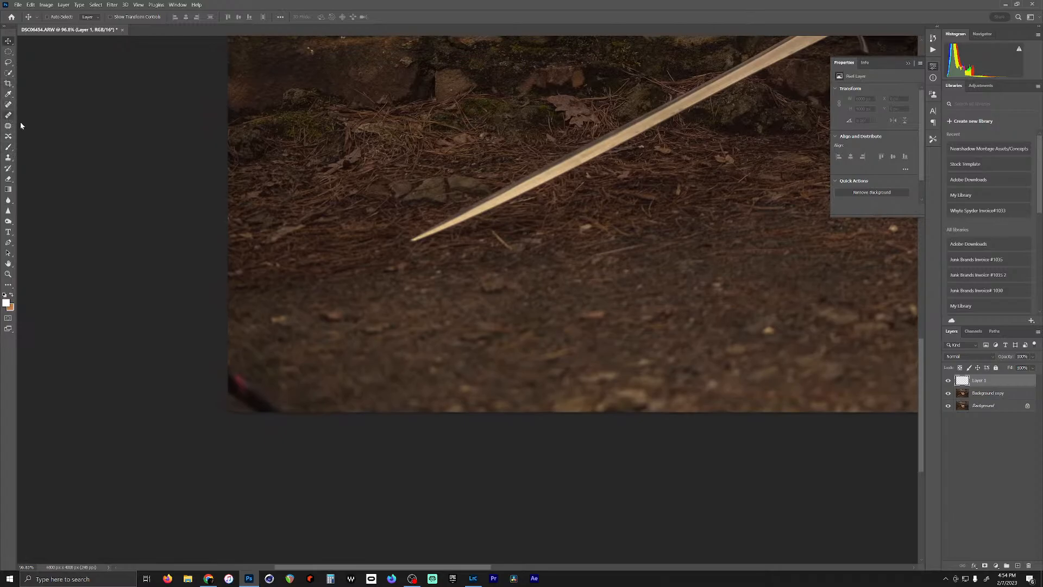
key("j")
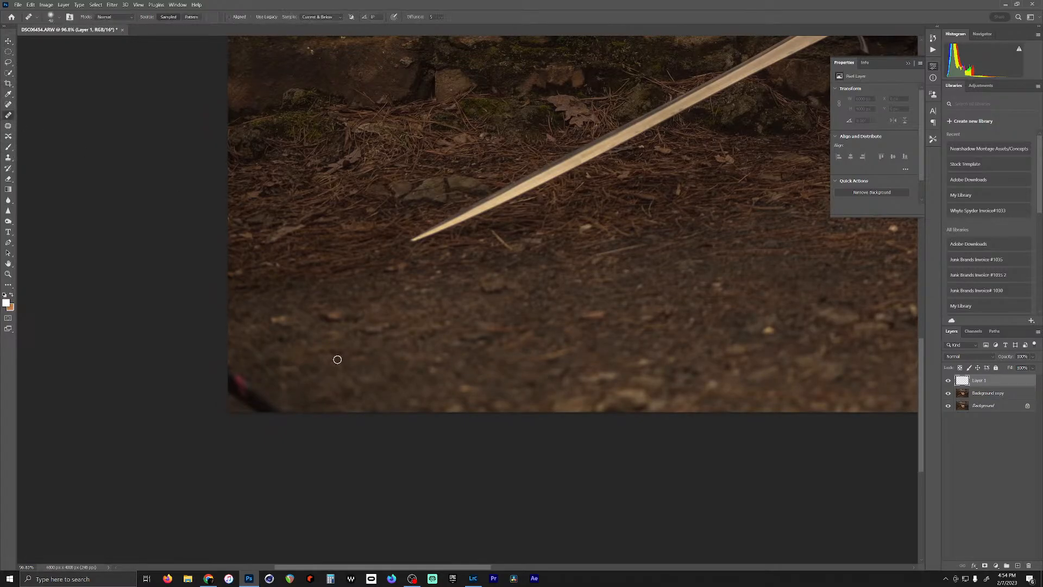
key("bracketright")
key("bracketright")
key("bracketright")
key("bracketright")
key("bracketright")
key("bracketright")
key("bracketright")
key("bracketright")
key("bracketright")
key("bracketright")
left_click(446, 373, "alt")
mouse_move(274, 400)
left_mouse_down()
mouse_move(270, 409)
mouse_move(237, 390)
left_mouse_up()
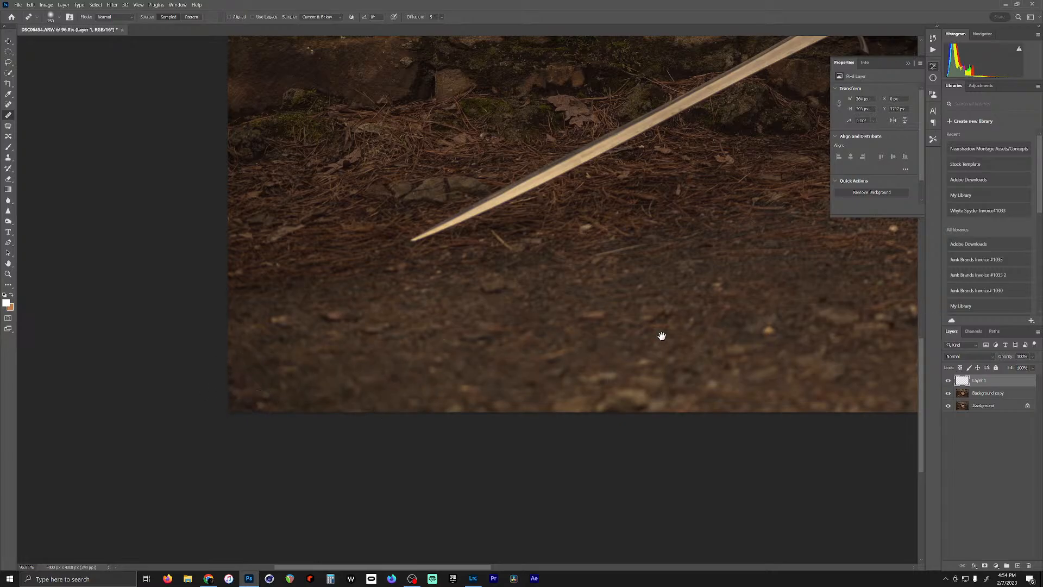
Step: Crop the photo to a 5 by 4 ratio using the Rule of Thirds overlay
left_click_drag(657, 339, 267, 439)
scroll(268, 439, "down", 10)
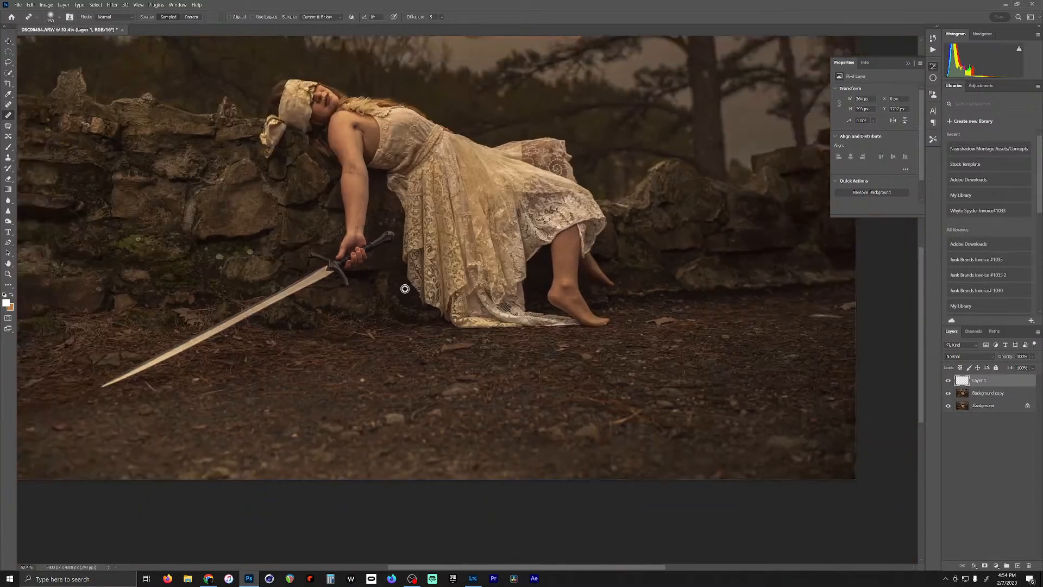
scroll(424, 269, "down", 3)
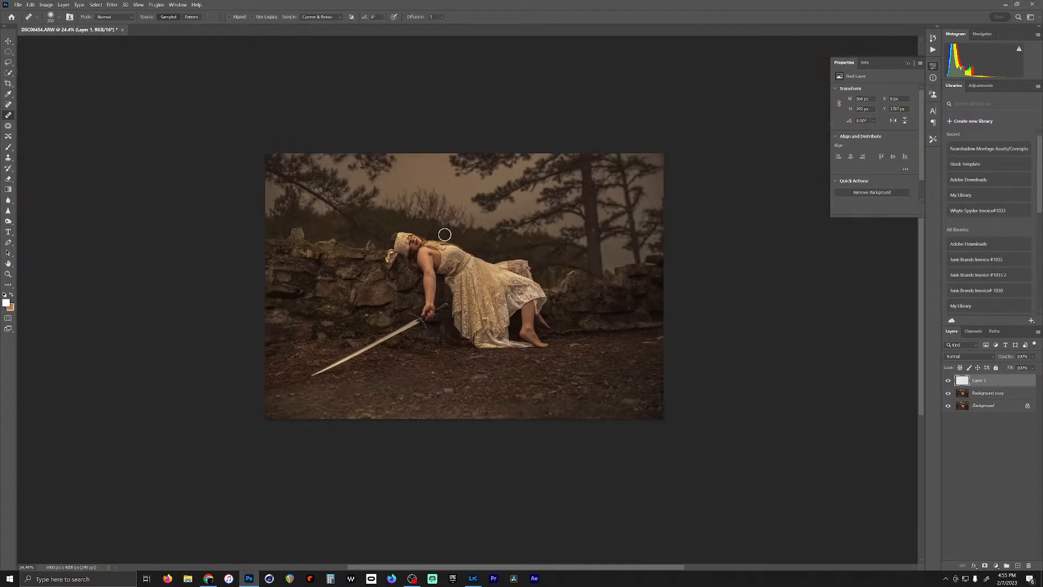
left_click(8, 85)
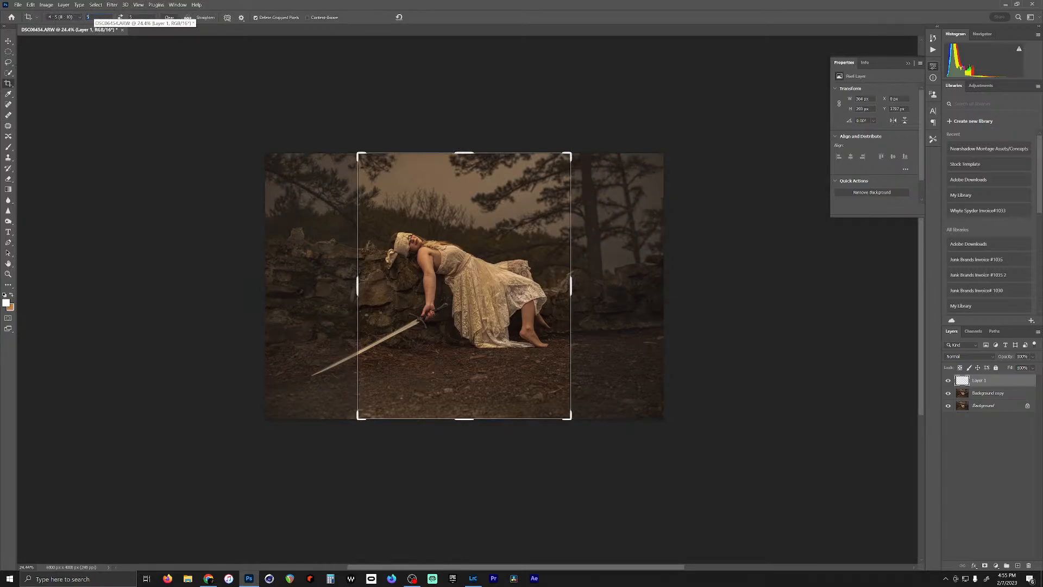
type("5")
type("4")
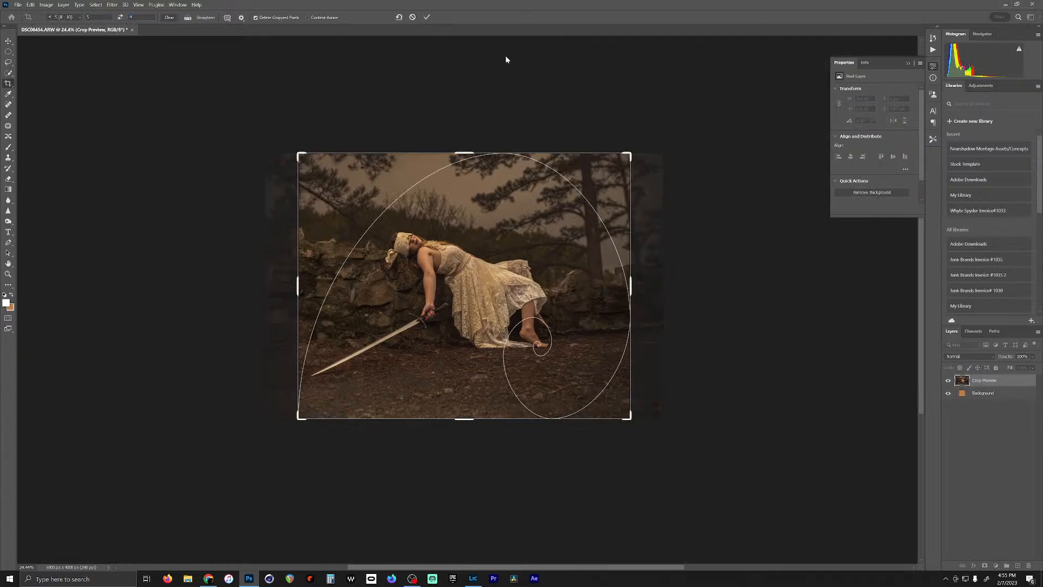
left_click(227, 18)
left_click(253, 28)
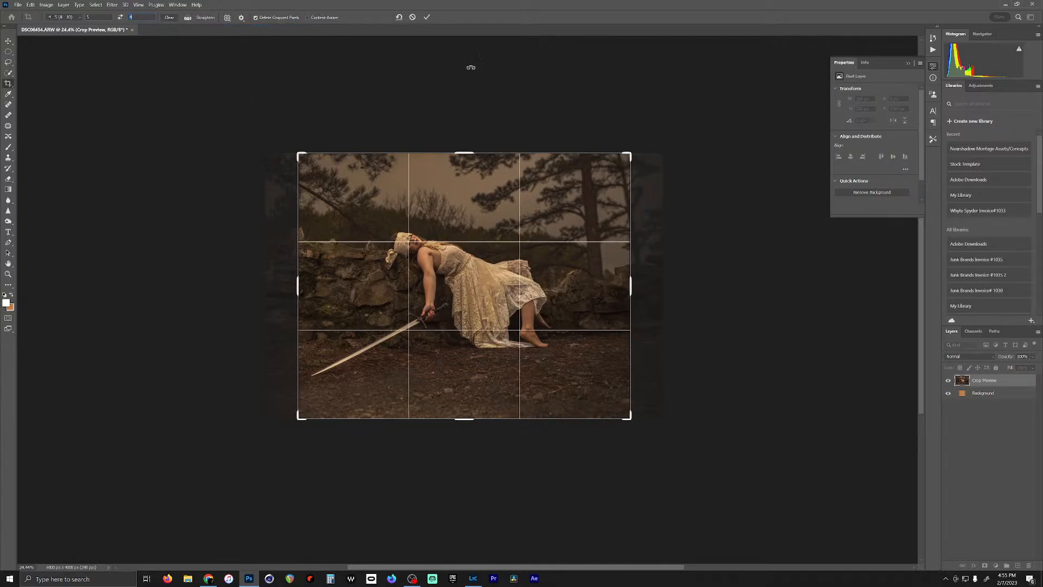
left_click(427, 18)
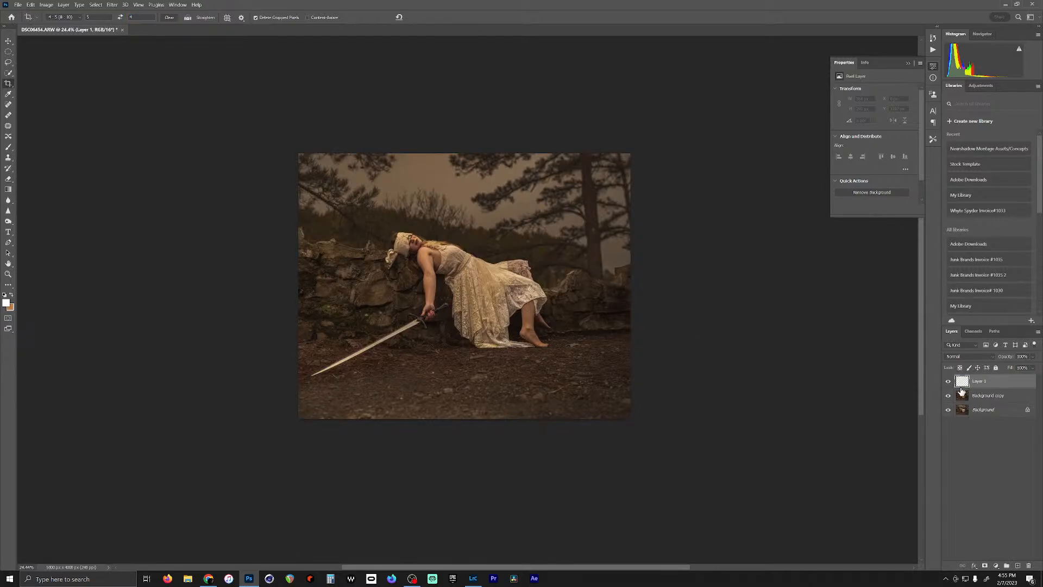
Step: Heal the small blemishes on top of the woman's shoulder with a much smaller Healing Brush, sampling nearby skin
scroll(470, 288, "down", 5)
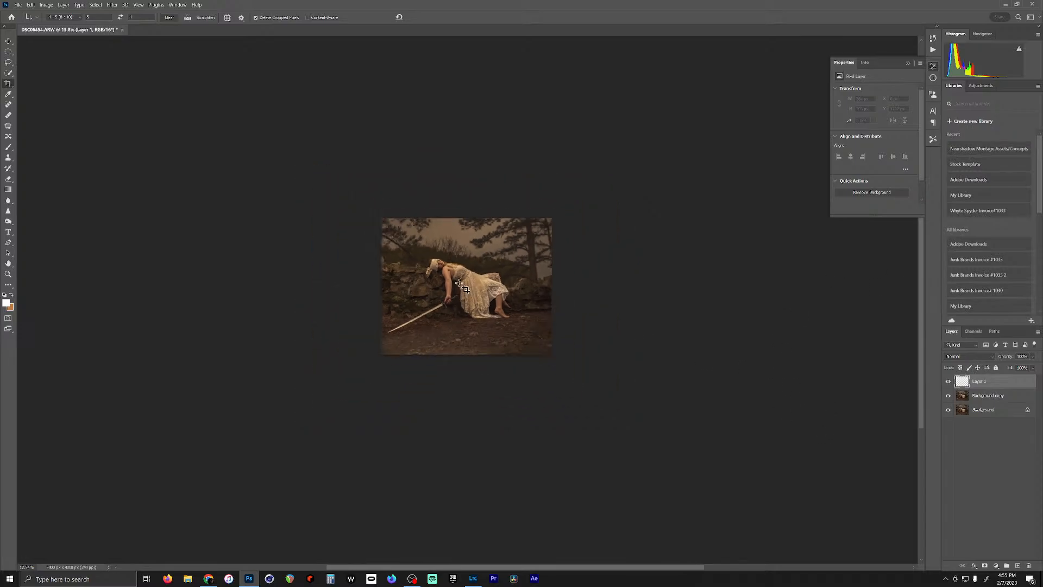
scroll(442, 276, "up", 5)
scroll(448, 279, "up", 10)
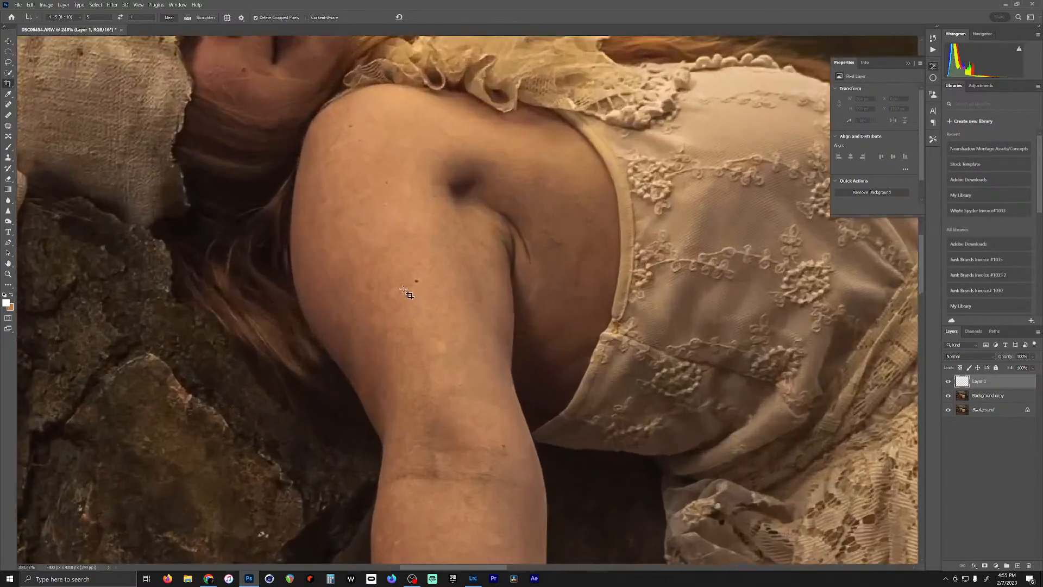
scroll(508, 270, "down", 2)
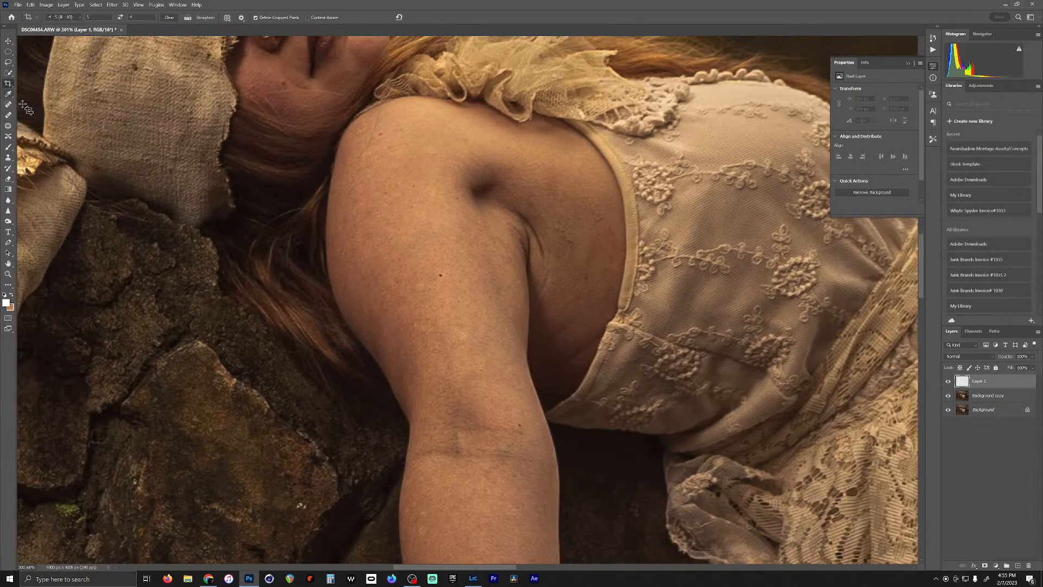
left_click(9, 115)
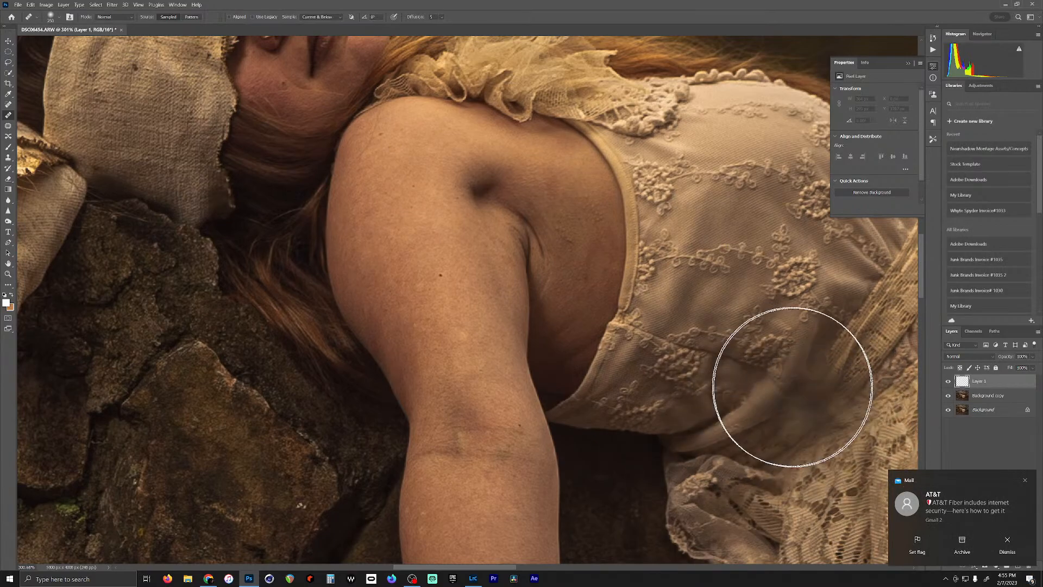
left_click_drag(661, 281, 711, 358)
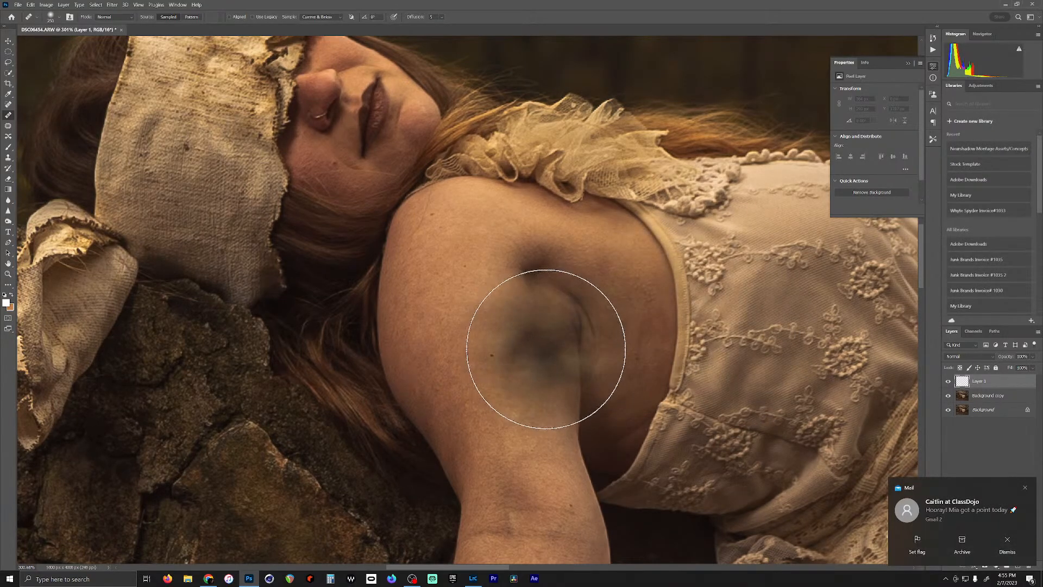
key("bracketleft")
key("bracketleft")
key("bracketleft")
key("bracketleft")
key("bracketleft")
key("bracketleft")
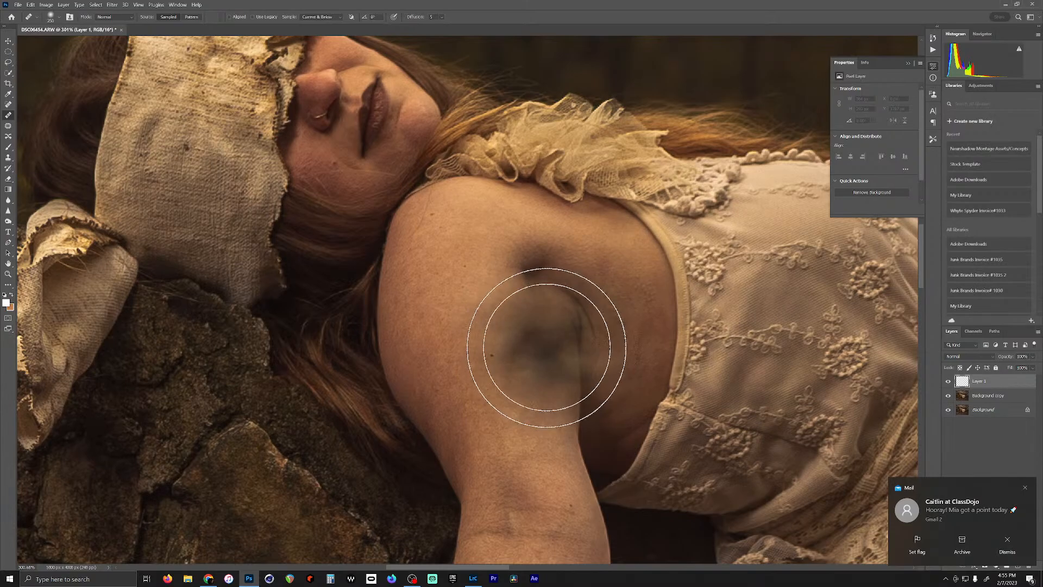
left_click(503, 251)
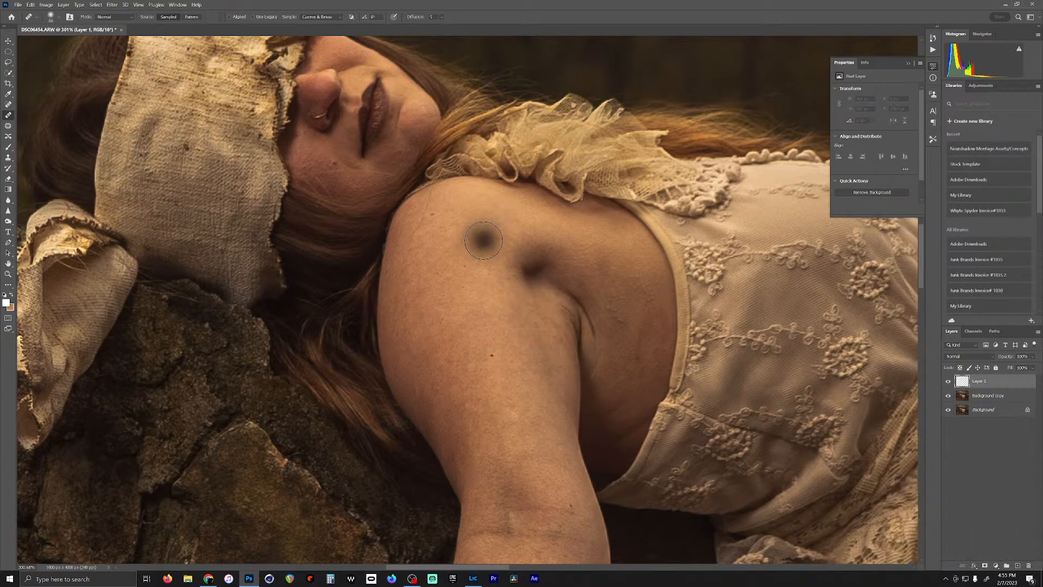
left_click(526, 226)
left_click(506, 200)
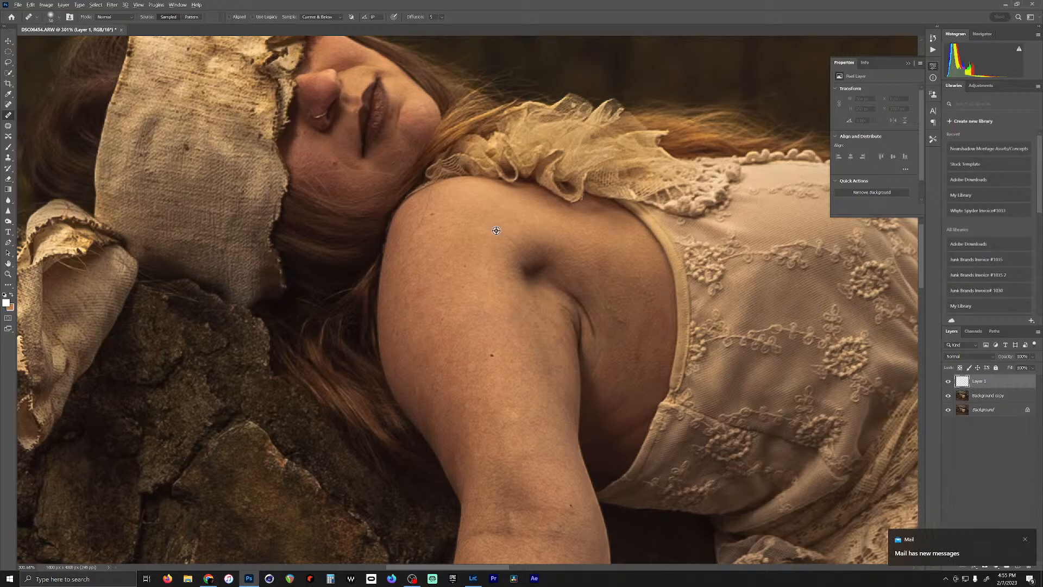
key("bracketleft")
key("bracketleft")
key("bracketleft")
key("bracketleft")
key("bracketleft")
key("bracketleft")
key("bracketleft")
key("bracketleft")
key("bracketleft")
key("bracketleft")
key("bracketleft")
key("bracketleft")
key("bracketleft")
key("bracketleft")
key("bracketleft")
key("bracketleft")
key("bracketleft")
key("bracketleft")
key("bracketleft")
key("bracketleft")
key("bracketleft")
left_click(450, 198, "alt")
mouse_move(427, 197)
left_mouse_down()
mouse_move(434, 211)
mouse_move(415, 233)
left_mouse_up()
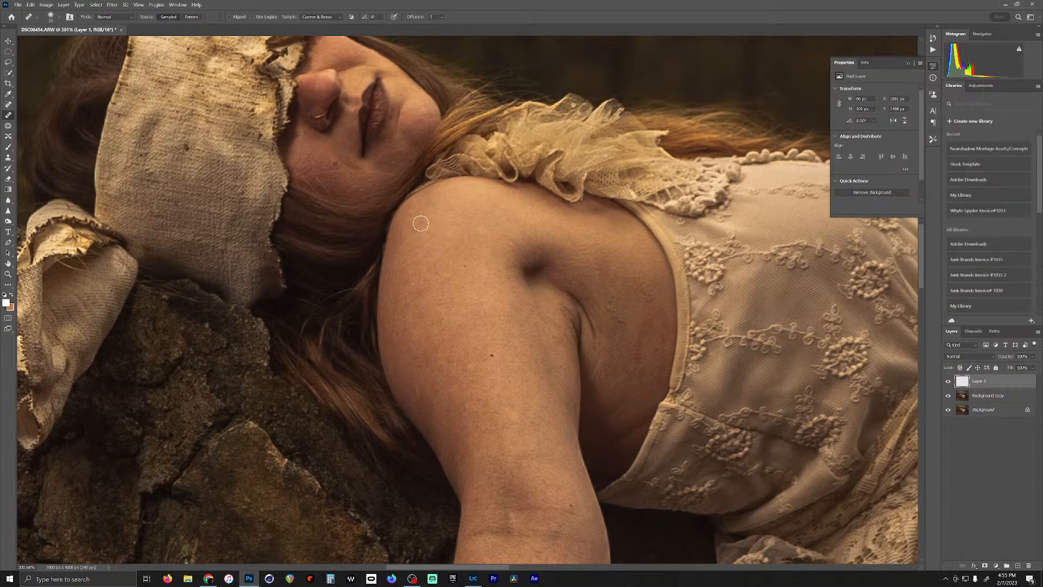
left_click_drag(421, 223, 420, 226)
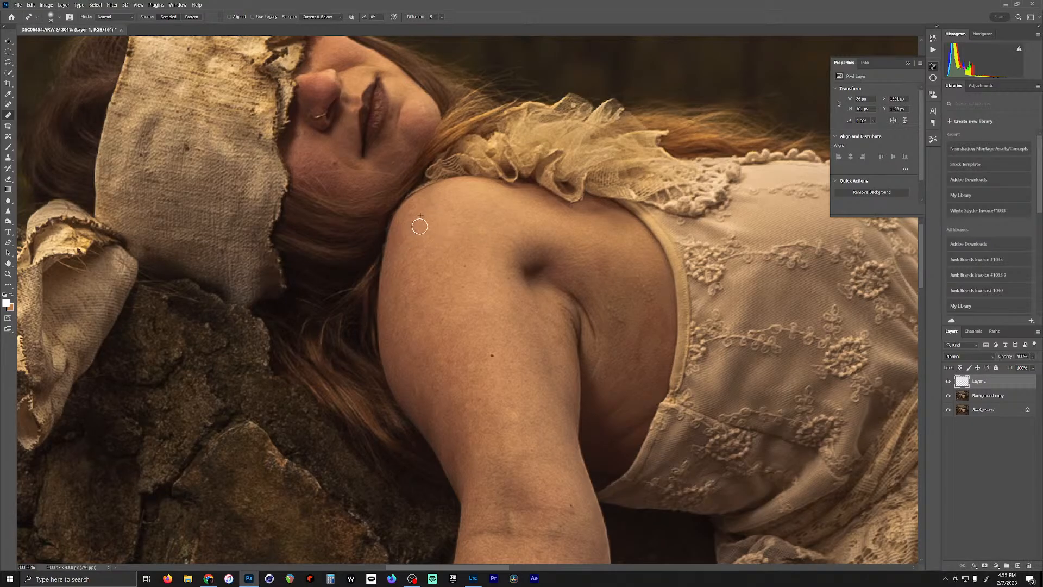
Step: Heal the skin marks beside the armpit, between the upper arm and the dress edge, sampling clean skin around them
left_click(525, 222, "alt")
left_click(588, 272, "alt")
mouse_move(581, 283)
left_mouse_down()
mouse_move(570, 273)
mouse_move(609, 277)
mouse_move(602, 254)
mouse_move(643, 270)
mouse_move(629, 261)
mouse_move(650, 297)
mouse_move(635, 263)
mouse_move(618, 272)
mouse_move(611, 308)
mouse_move(622, 318)
mouse_move(618, 296)
mouse_move(608, 304)
mouse_move(601, 286)
mouse_move(641, 270)
mouse_move(629, 295)
mouse_move(645, 303)
mouse_move(641, 317)
mouse_move(635, 307)
mouse_move(637, 365)
mouse_move(640, 311)
left_mouse_up()
left_click(645, 297, "alt")
left_click_drag(658, 348, 647, 333)
left_click(590, 304, "alt")
left_click(473, 279, "alt")
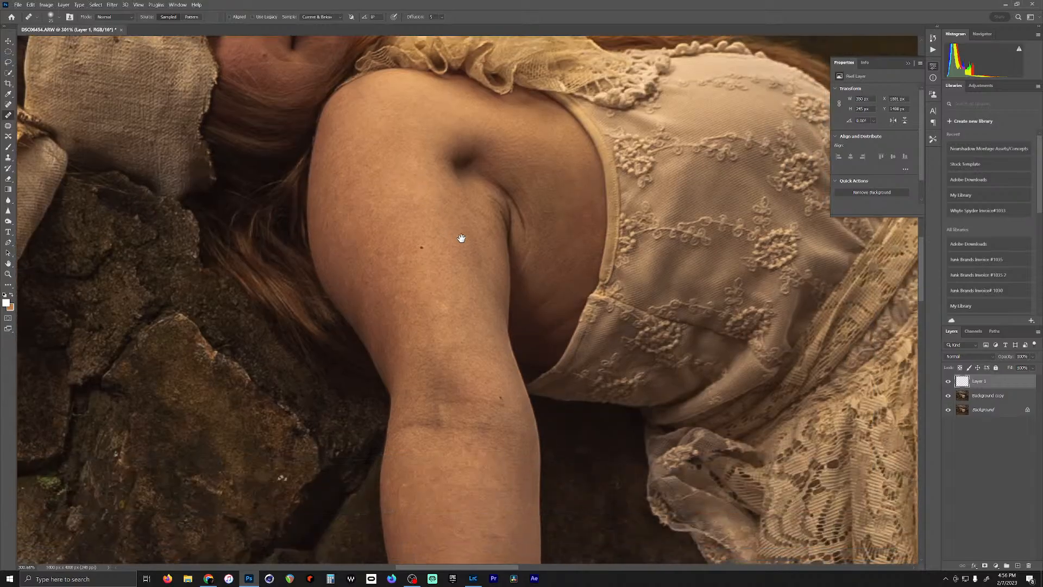
Step: Heal the dark moles and marks on the woman's arm down to the inner elbow, sampling adjacent skin
left_click_drag(530, 334, 457, 228)
left_click_drag(501, 342, 477, 233)
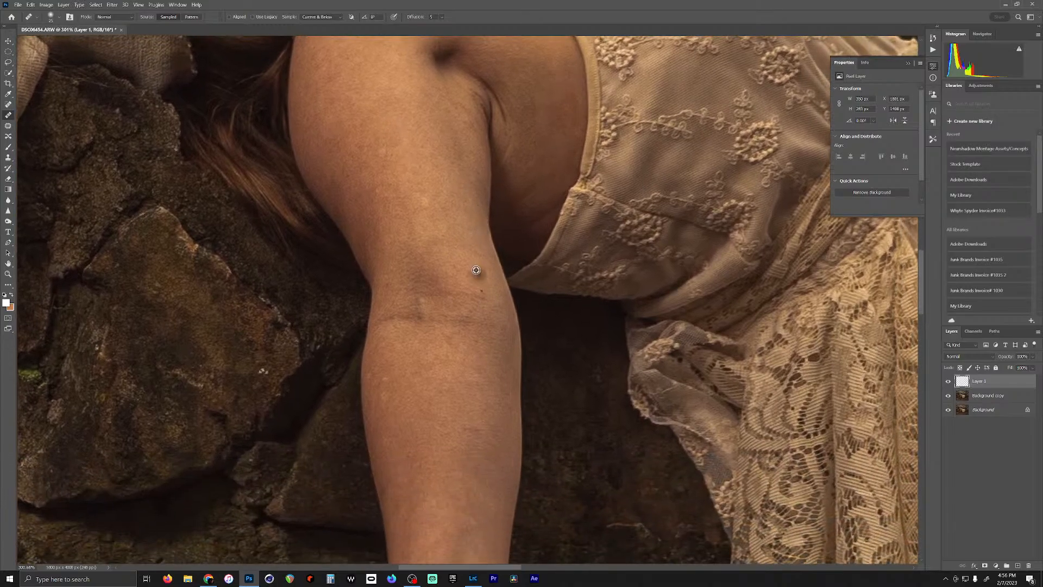
left_click_drag(460, 391, 472, 333)
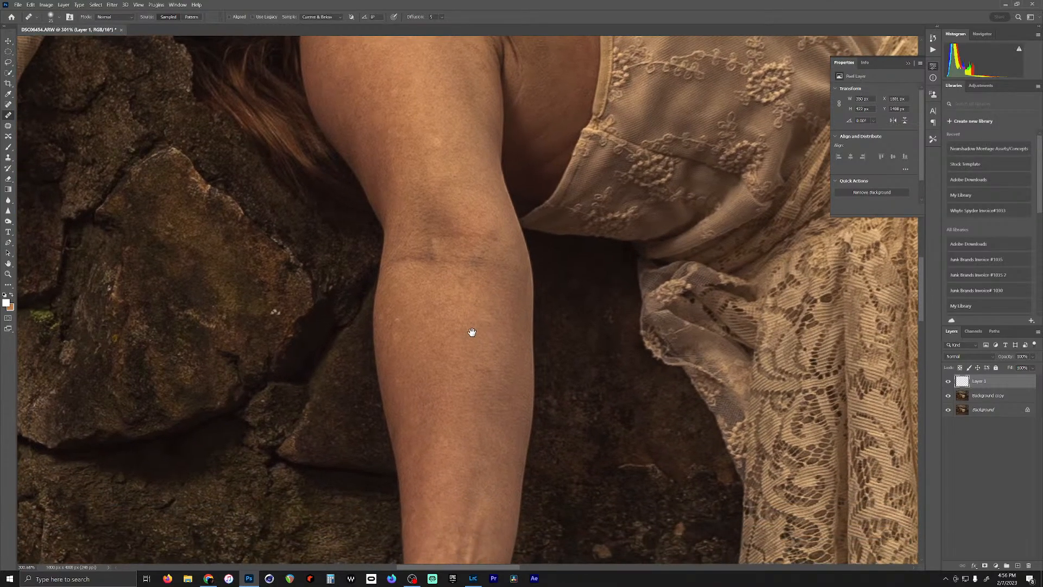
left_click(470, 369)
left_click(485, 228, "alt")
left_click_drag(497, 238, 416, 233)
left_click(507, 306)
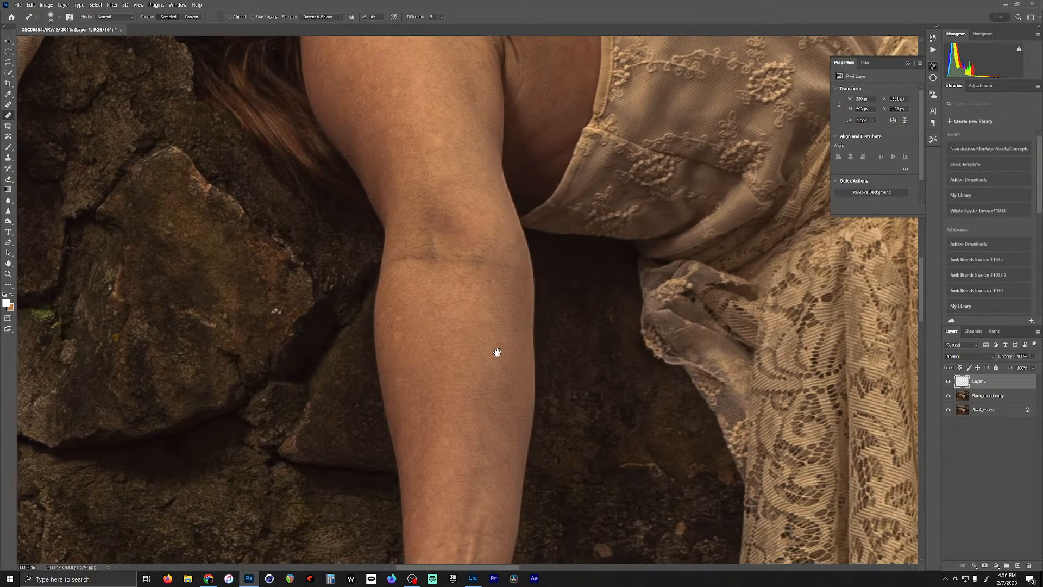
Step: Heal the light scuff on the sword's pommel with a smaller Healing Brush, sampling the clean metal beside it
mouse_move(496, 352)
left_mouse_down()
mouse_move(489, 154)
mouse_move(489, 179)
mouse_move(466, 163)
mouse_move(379, 157)
left_mouse_up()
left_click_drag(586, 356, 469, 311)
scroll(468, 310, "down", 3)
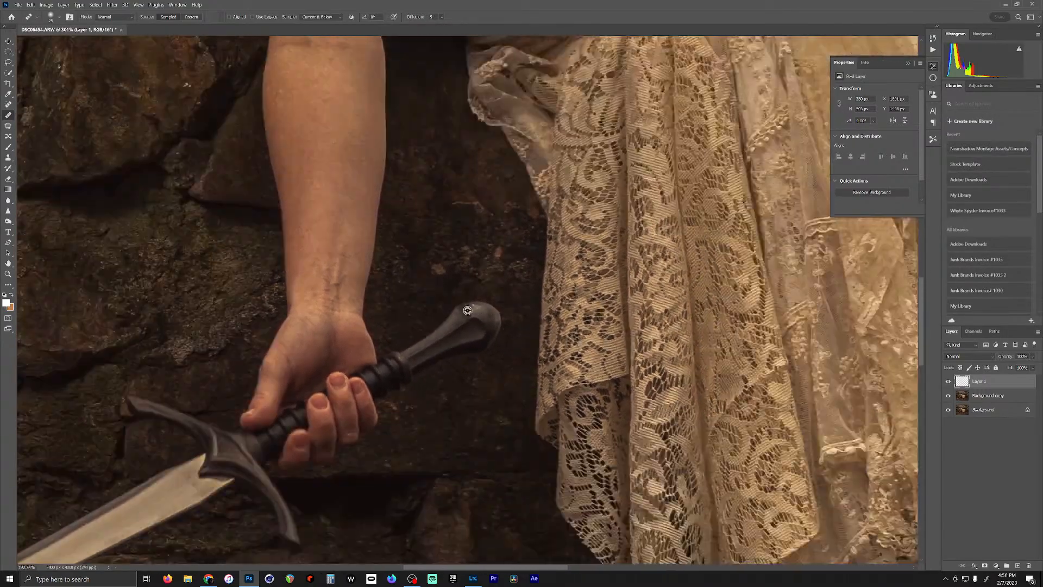
scroll(482, 313, "up", 5)
scroll(484, 313, "up", 3)
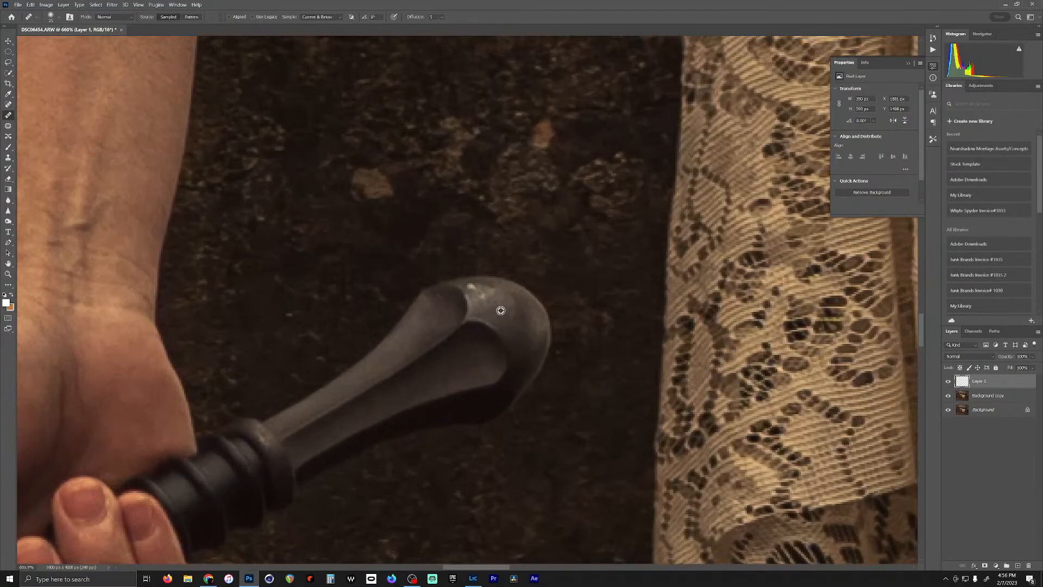
key("bracketleft")
key("bracketleft")
key("bracketleft")
key("bracketleft")
left_click(501, 304, "alt")
mouse_move(485, 297)
left_mouse_down()
mouse_move(491, 291)
mouse_move(472, 288)
mouse_move(503, 296)
mouse_move(466, 285)
mouse_move(492, 292)
mouse_move(478, 284)
left_mouse_up()
Step: Heal the dark mark on the sword blade just below the crossguard, sampling the clean metal beside it
left_click_drag(435, 357, 750, 115)
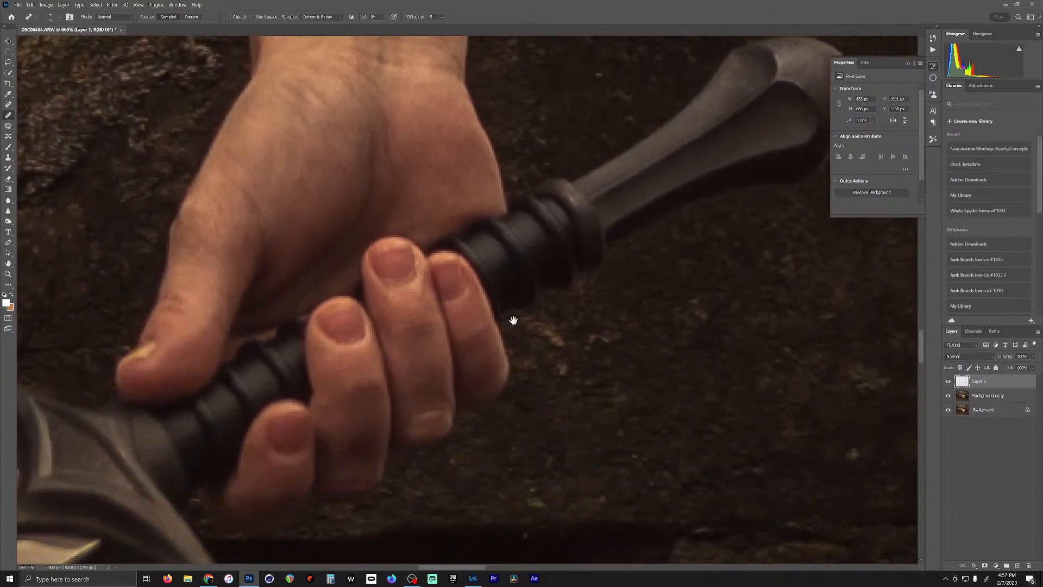
left_click_drag(512, 319, 679, 155)
left_click_drag(345, 340, 474, 325)
left_click_drag(400, 348, 481, 331)
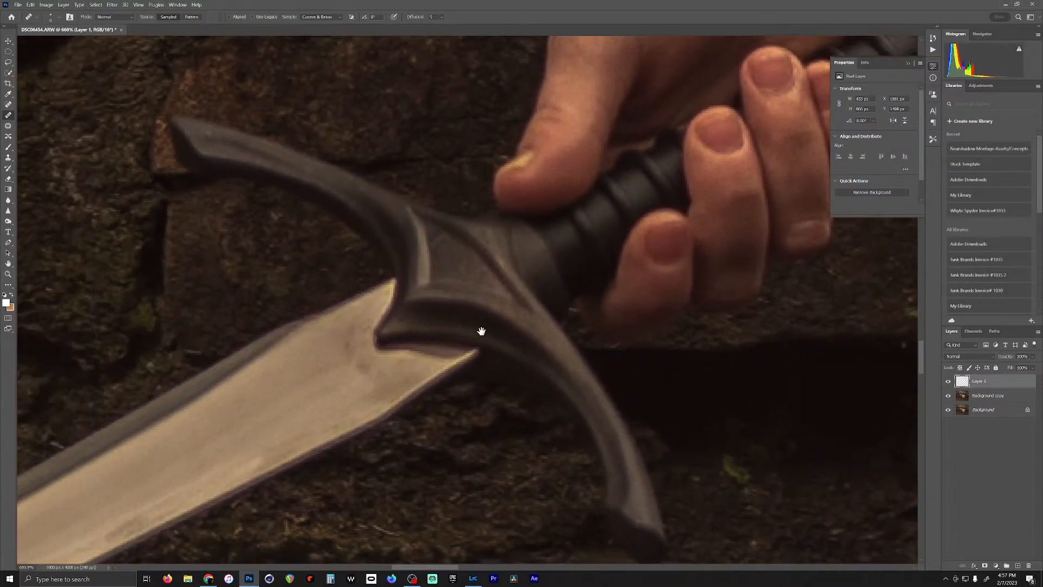
left_click(360, 359)
left_click(328, 358, "alt")
Step: Heal the blotches along the lower edge of the sword blade where it crosses the pine needles
mouse_move(378, 344)
left_mouse_down()
mouse_move(573, 221)
mouse_move(653, 192)
left_mouse_up()
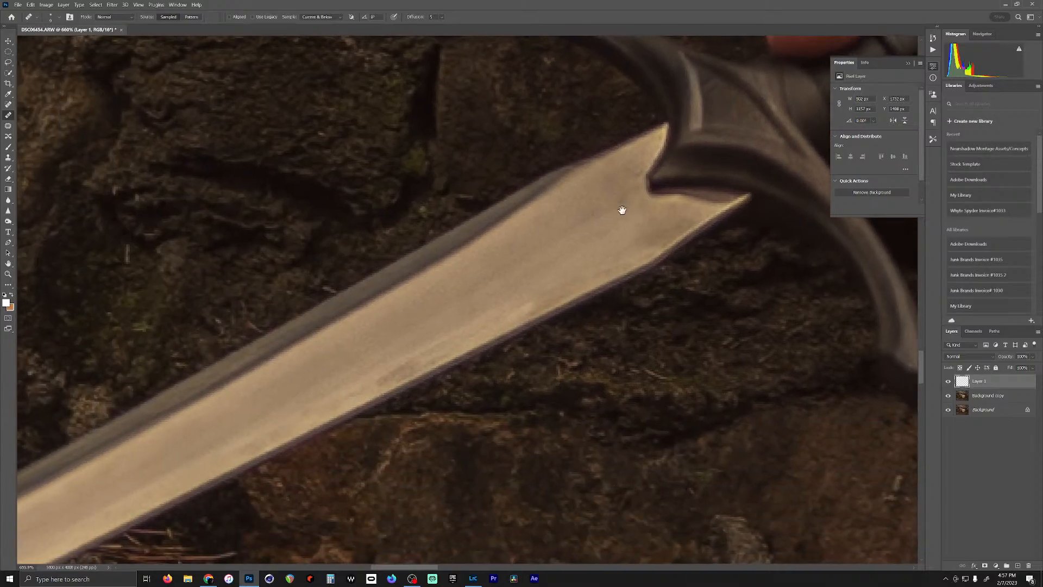
mouse_move(428, 300)
left_mouse_down()
mouse_move(498, 249)
mouse_move(748, 127)
mouse_move(531, 252)
left_mouse_up()
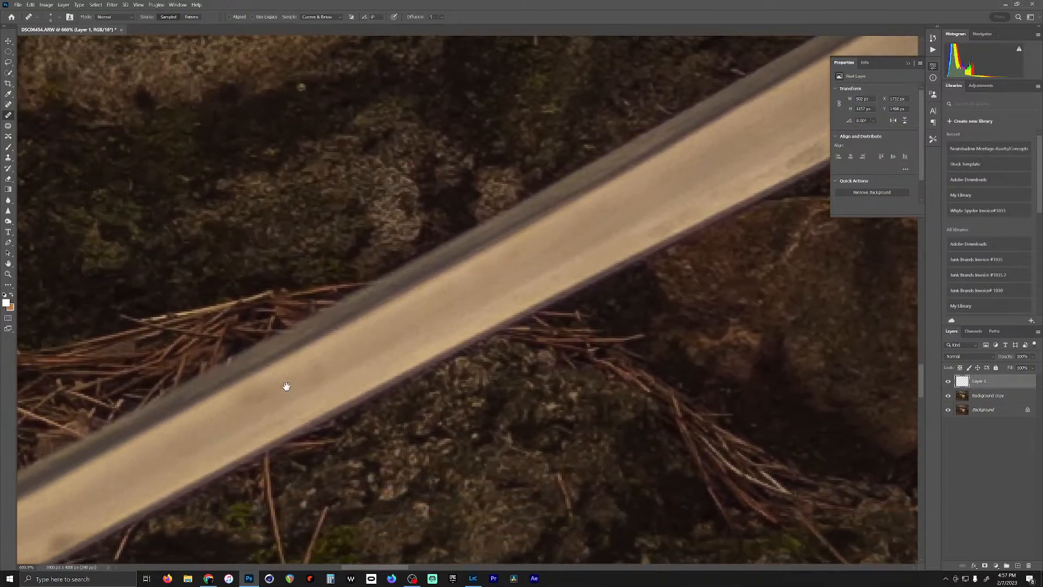
left_click_drag(286, 384, 615, 233)
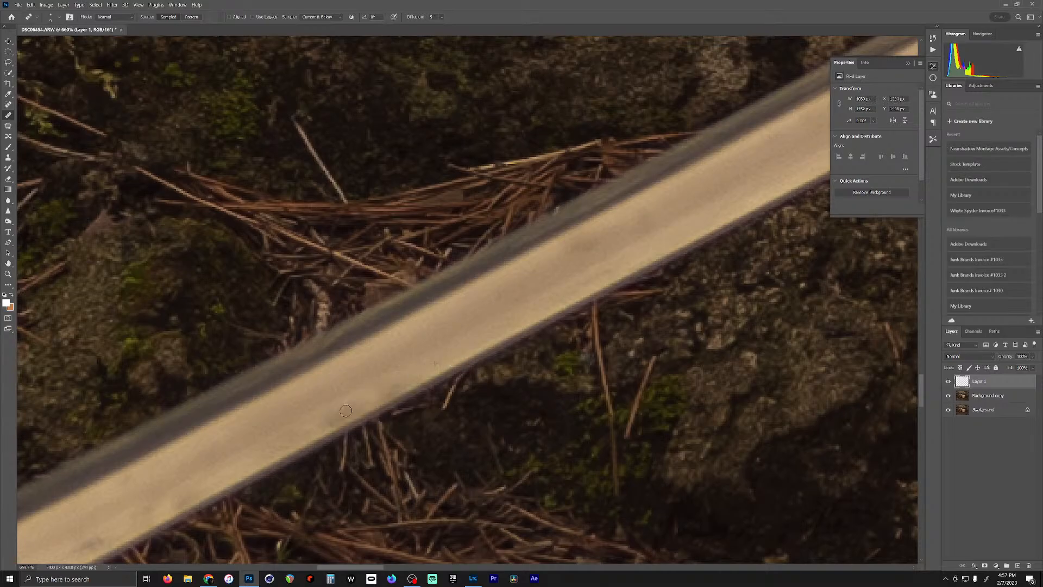
left_click_drag(346, 410, 363, 404)
left_click_drag(385, 376, 343, 394)
Step: Heal the bumps and blemishes on the woman's cheek between the nose ring and the cloth blindfold, sampling nearby skin
left_click_drag(248, 398, 479, 214)
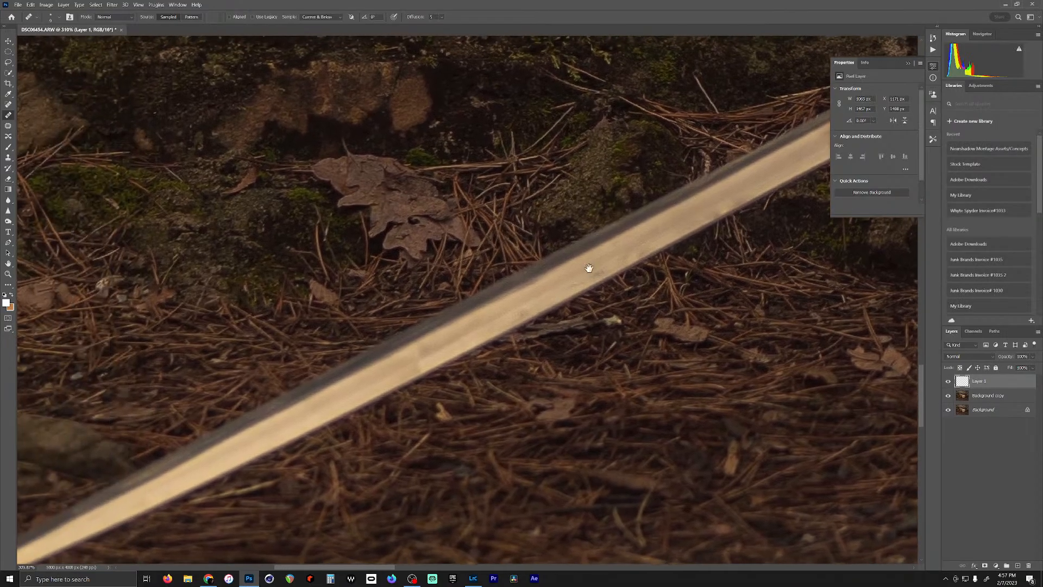
left_click_drag(589, 268, 549, 426)
left_click_drag(604, 217, 552, 452)
left_click_drag(433, 332, 535, 462)
left_click_drag(469, 389, 565, 568)
left_click_drag(380, 310, 432, 307)
scroll(451, 342, "up", 5)
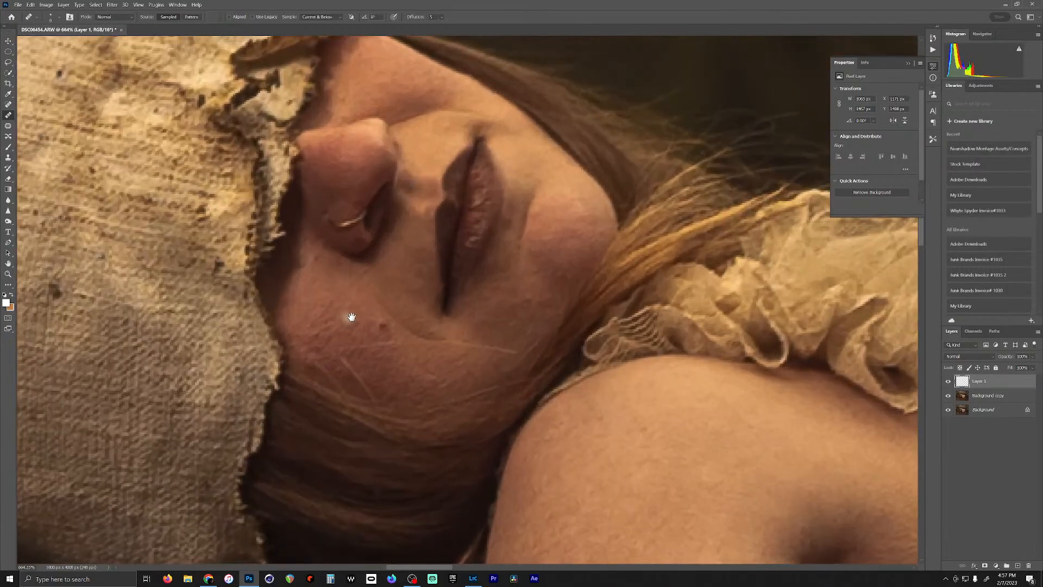
left_click_drag(352, 317, 403, 266)
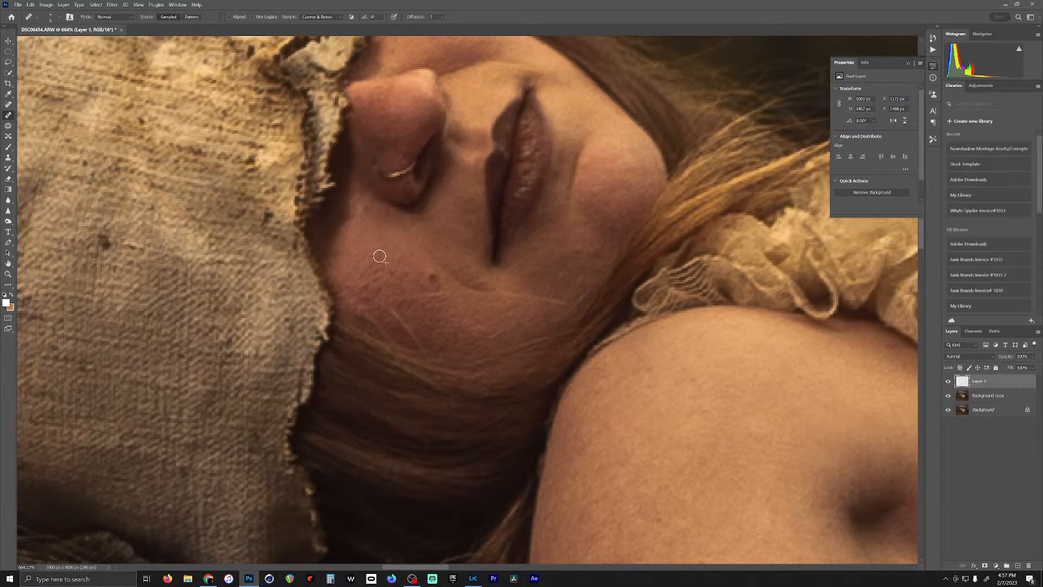
left_click_drag(379, 256, 376, 261)
left_click(369, 238, "alt")
left_click_drag(365, 212, 367, 217)
left_click_drag(349, 259, 361, 255)
left_click(388, 253, "alt")
left_click(391, 250, "alt")
Step: Heal the cheek mole and the stray hairs running below the corner of the woman's mouth, sampling adjacent skin
left_click_drag(450, 293, 387, 298)
left_click(504, 313, "alt")
left_click_drag(527, 297, 480, 296)
left_click(524, 308, "alt")
left_click_drag(561, 302, 576, 297)
left_click(438, 313, "alt")
left_click(454, 295, "alt")
left_click_drag(437, 278, 415, 276)
left_click(477, 305, "alt")
mouse_move(485, 288)
left_mouse_down()
mouse_move(460, 284)
mouse_move(430, 251)
left_mouse_up()
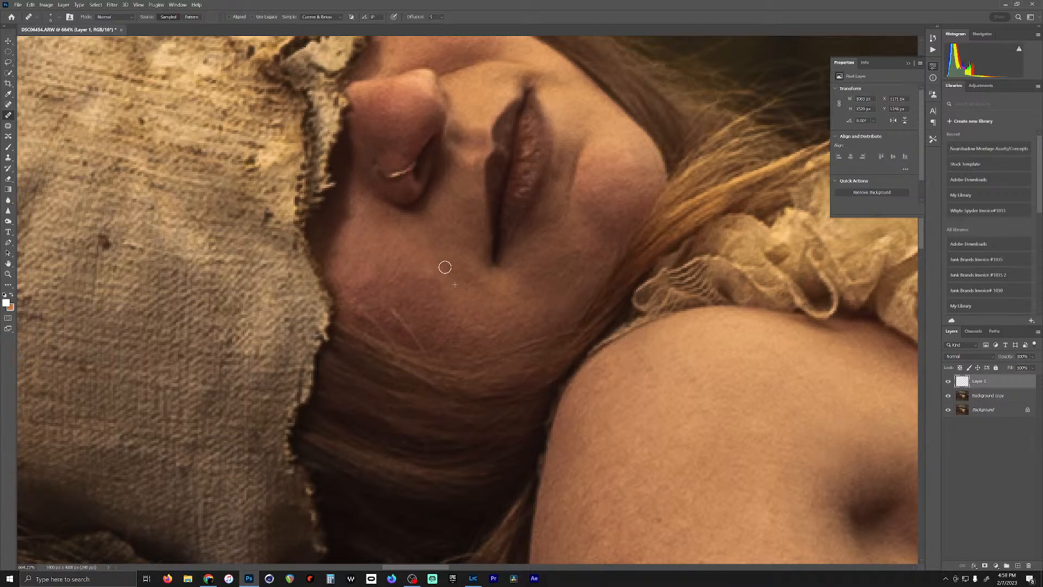
Step: Heal the loose hair strands crossing the woman's lower cheek beside the hairline, sampling clean skin next to them
left_click(450, 340, "alt")
left_click_drag(426, 342, 384, 300)
left_click(409, 334, "alt")
mouse_move(389, 336)
left_mouse_down()
mouse_move(356, 308)
mouse_move(367, 307)
left_mouse_up()
left_click(389, 300, "alt")
left_click(402, 315, "alt")
left_click_drag(482, 288, 442, 345)
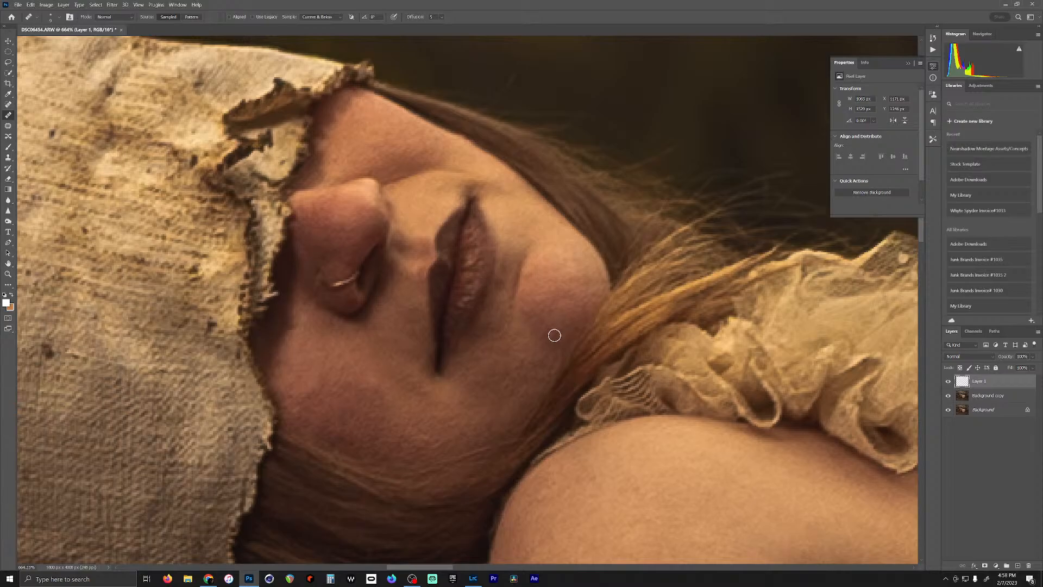
left_click_drag(540, 328, 629, 385)
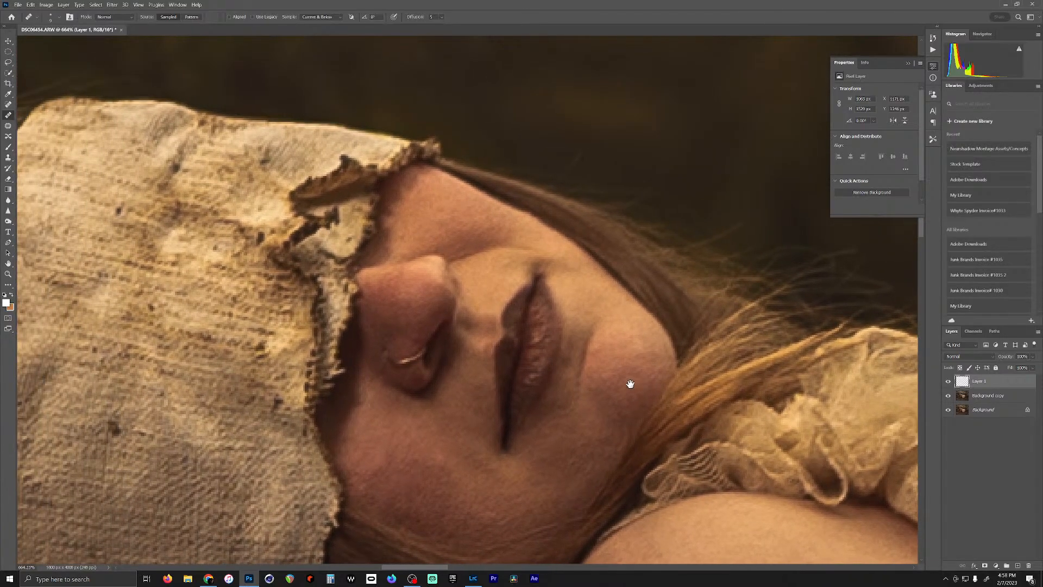
Step: Heal the dark scratch and small marks on the woman's leg just below the lace hem, sampling surrounding skin
scroll(625, 378, "down", 6)
left_click_drag(727, 390, 460, 226)
left_click_drag(848, 443, 316, 295)
left_click_drag(554, 307, 152, 115)
left_click_drag(357, 264, 494, 112)
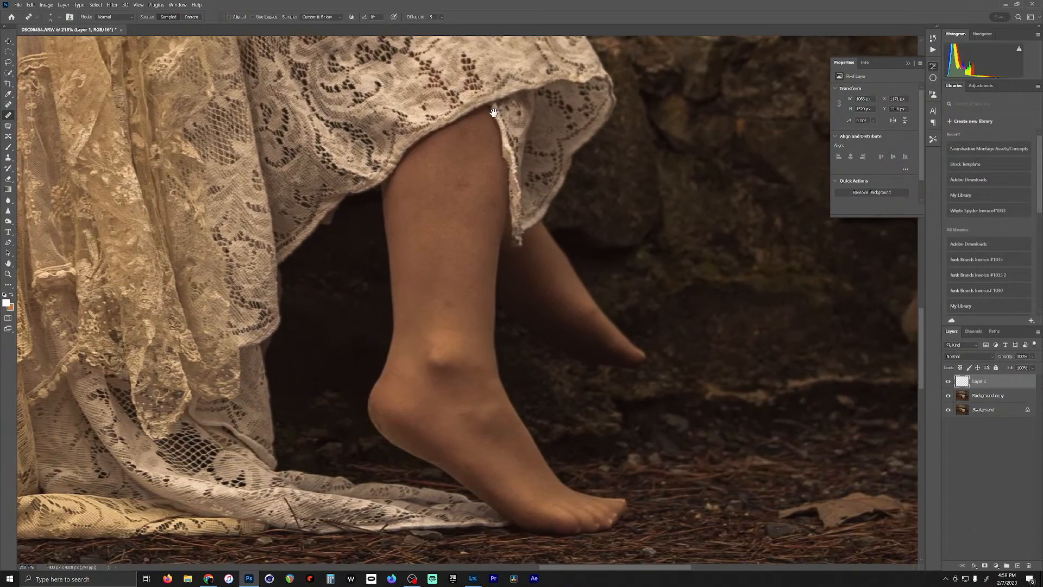
scroll(464, 202, "down", 2)
scroll(468, 182, "up", 7)
left_click(457, 227, "alt")
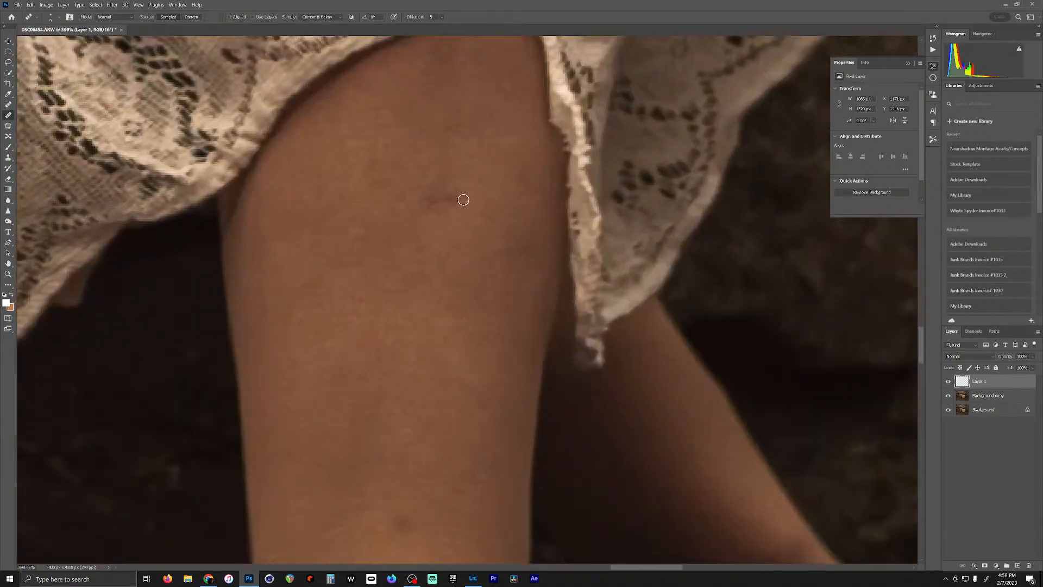
left_click_drag(463, 201, 427, 197)
left_click(373, 241, "alt")
left_click(491, 275, "alt")
left_click(513, 246)
Step: Heal the spot and the thin light scratch on the lower leg above the ankle bone, sampling clean skin nearby
mouse_move(462, 331)
left_mouse_down()
mouse_move(540, 189)
mouse_move(521, 217)
left_mouse_up()
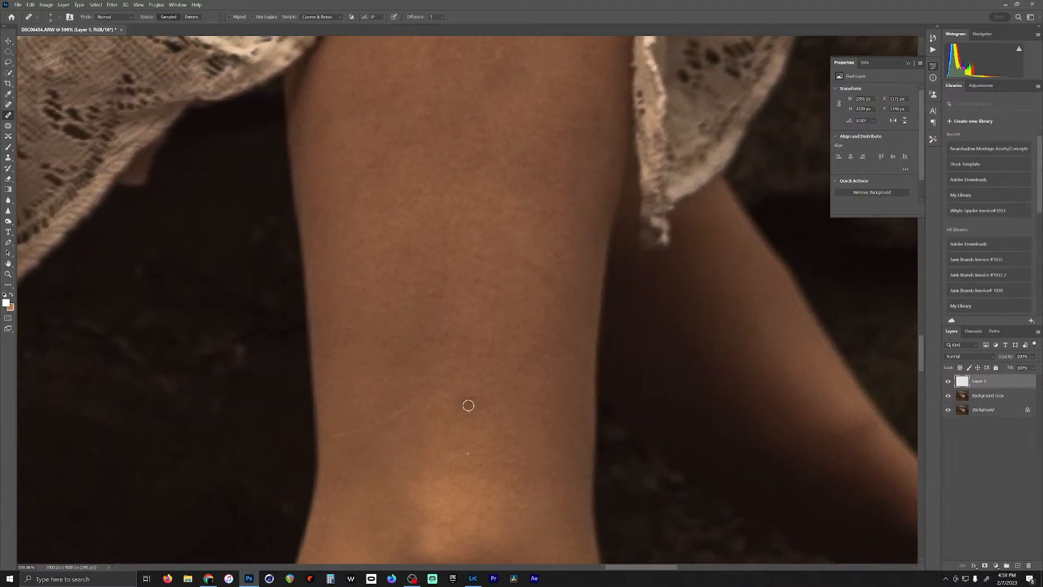
left_click_drag(469, 405, 458, 407)
left_click(412, 432, "alt")
mouse_move(410, 396)
left_mouse_down()
mouse_move(374, 248)
mouse_move(327, 368)
mouse_move(331, 323)
mouse_move(266, 337)
left_mouse_up()
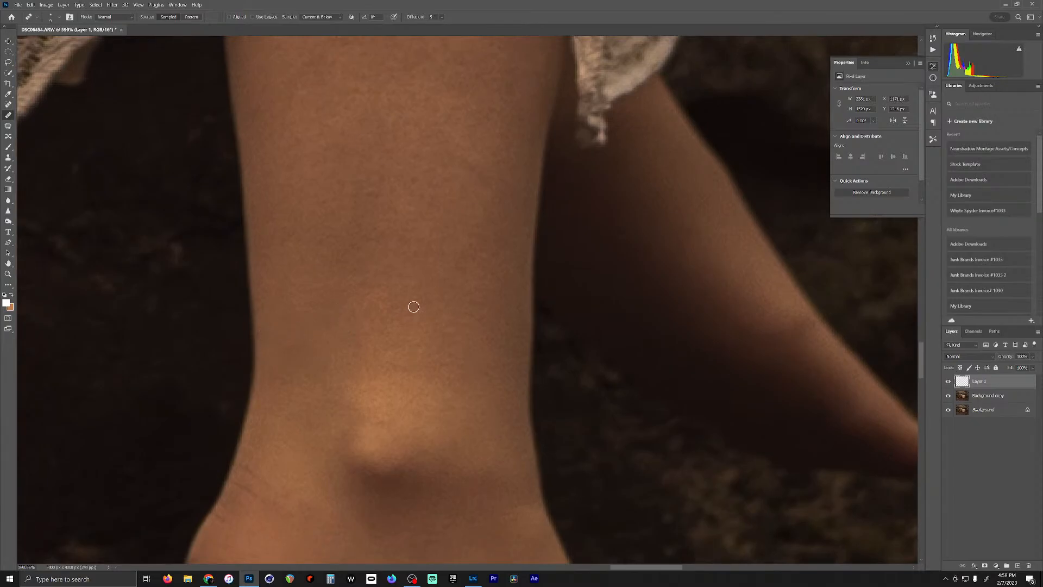
Step: Examine the foot, leg and face up close for remaining blemishes, and check the retouching across the whole picture
left_click_drag(374, 398, 337, 70)
left_click_drag(355, 279, 189, 255)
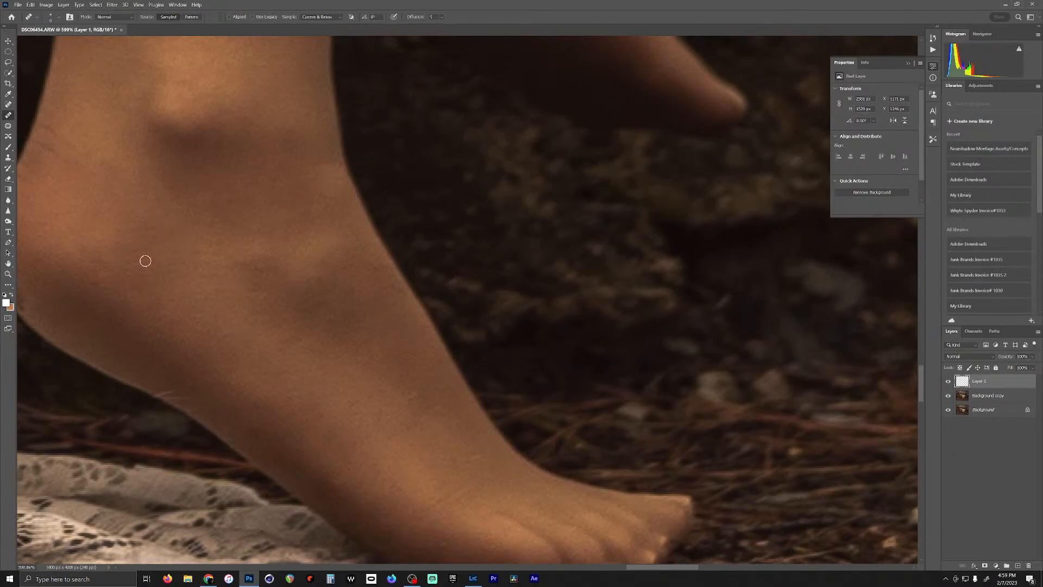
left_click_drag(285, 243, 368, 516)
mouse_move(457, 85)
left_mouse_down()
mouse_move(491, 259)
mouse_move(541, 359)
left_mouse_up()
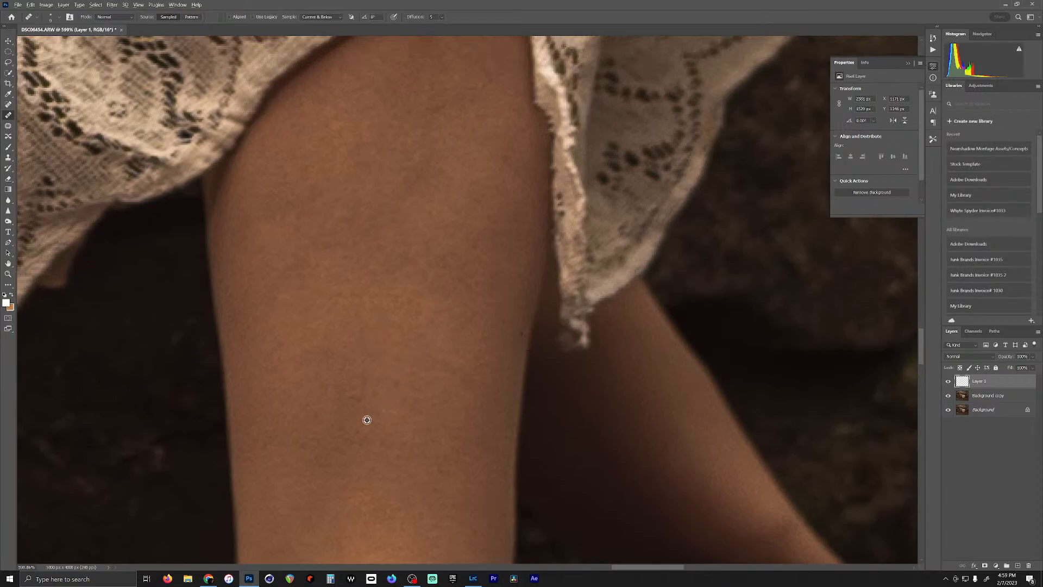
scroll(358, 355, "down", 8)
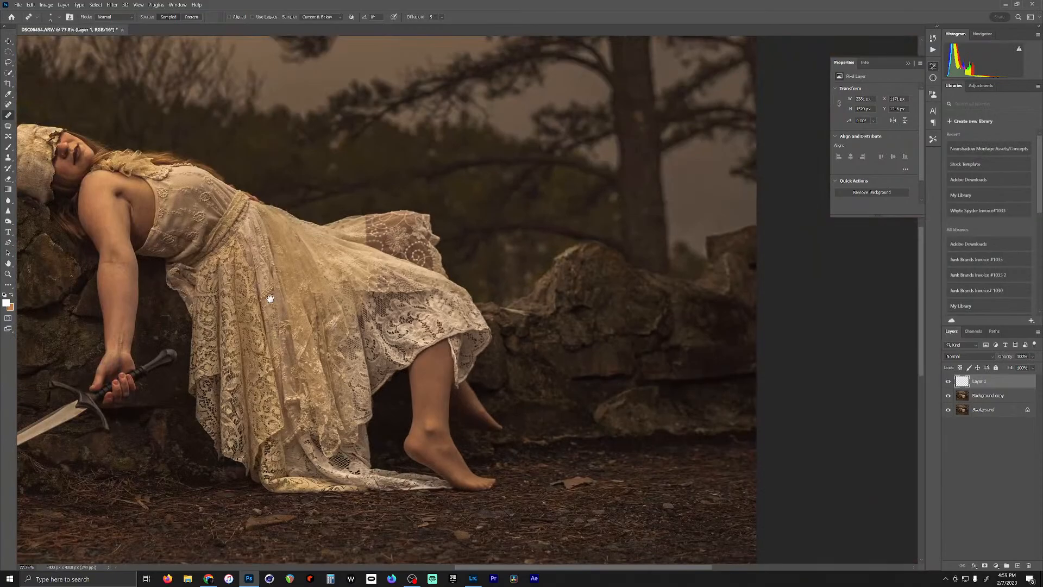
left_click_drag(270, 299, 724, 336)
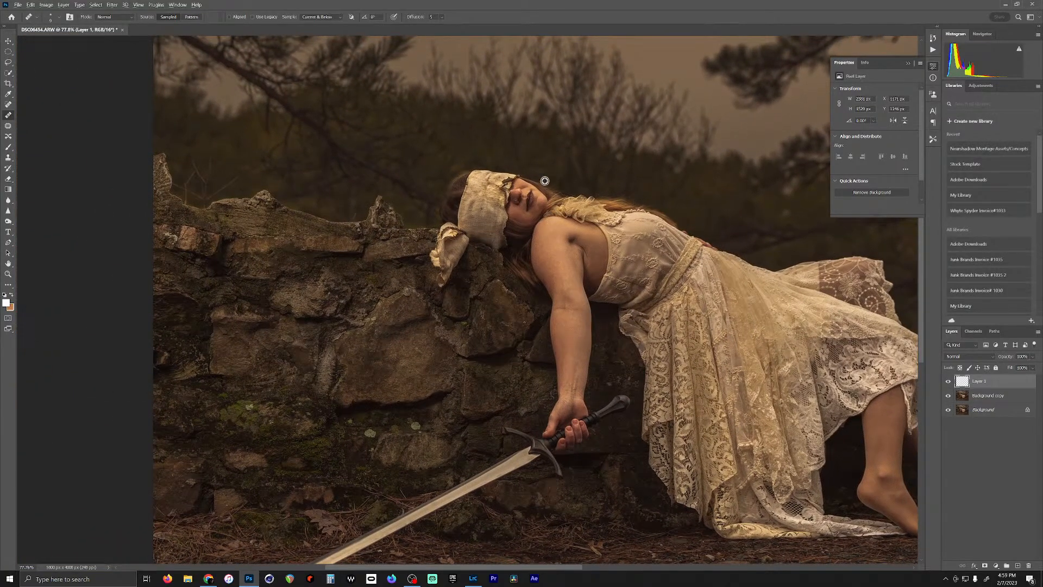
scroll(545, 181, "up", 5)
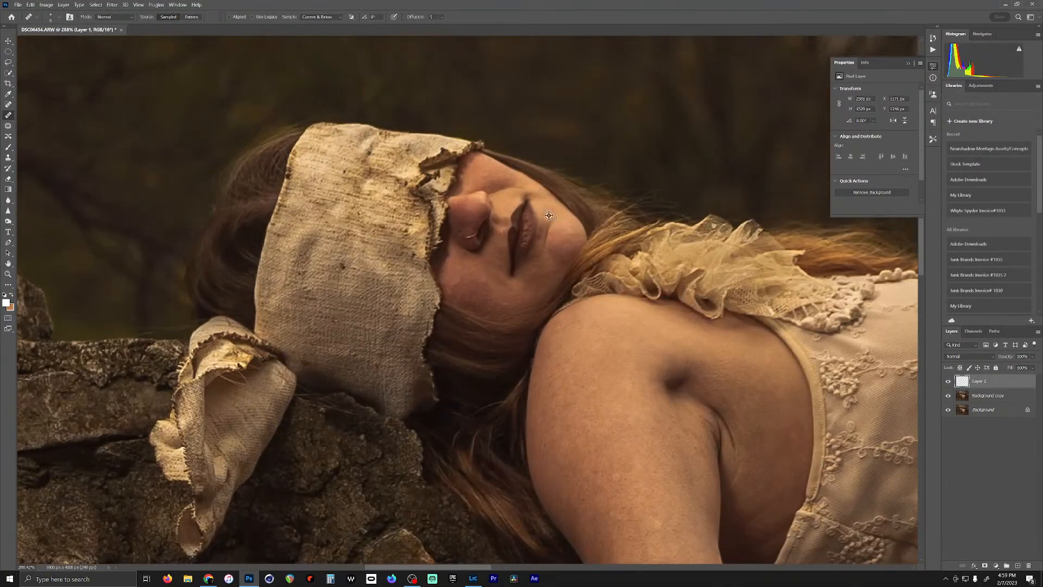
scroll(549, 215, "down", 5)
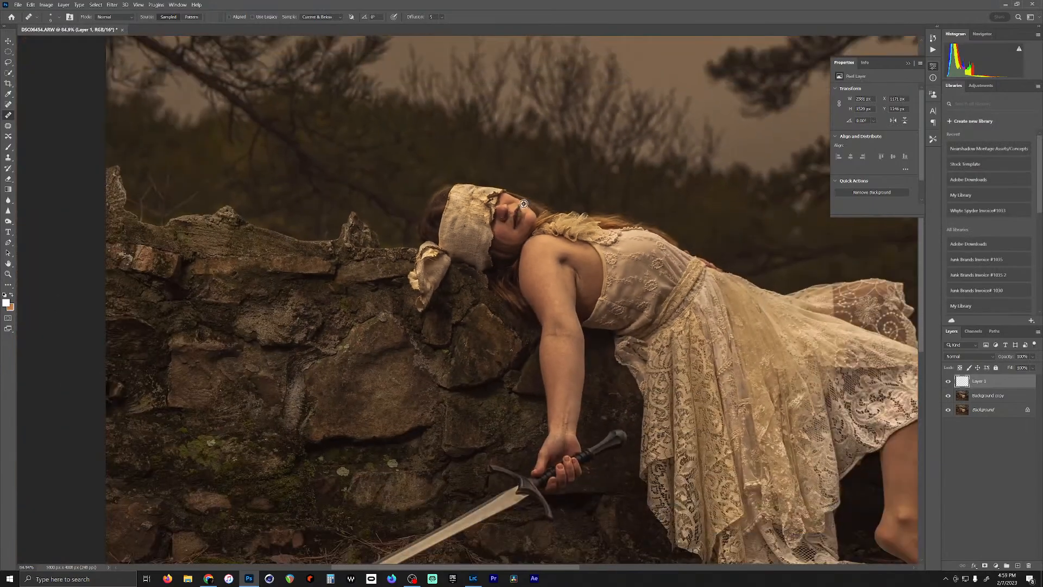
scroll(523, 204, "down", 3)
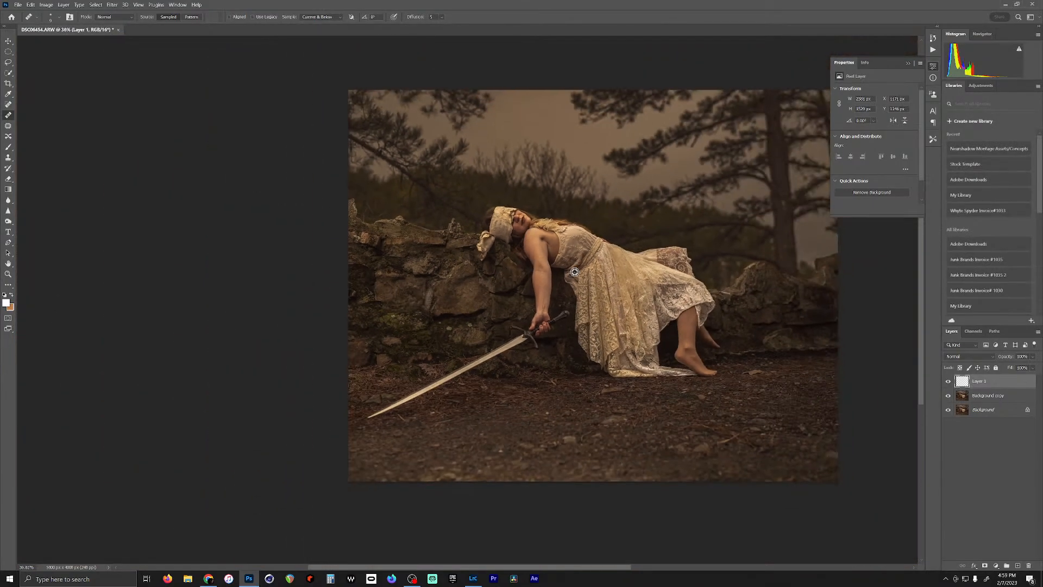
left_click_drag(654, 288, 599, 310)
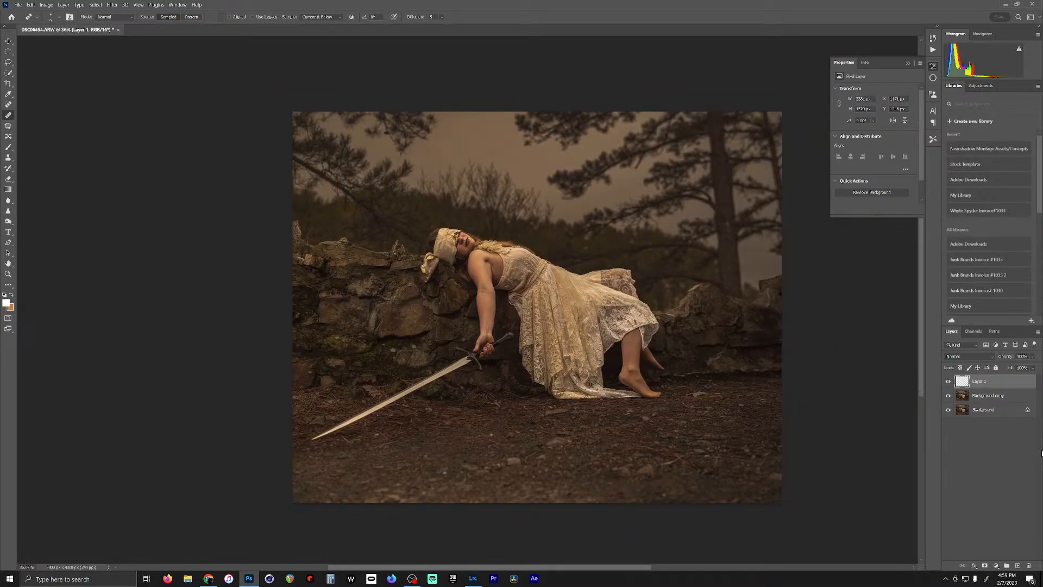
Step: Duplicate Layer 1 together with Background copy and convert the duplicates to a single smart object
left_click(986, 396, "shift")
left_click_drag(988, 399, 1017, 566)
right_click(986, 398)
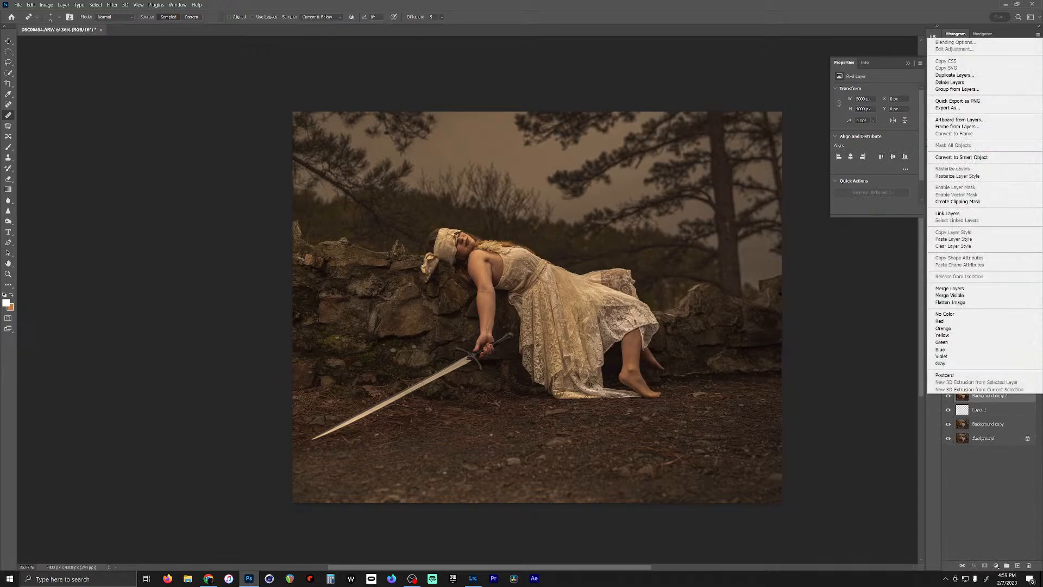
left_click(962, 157)
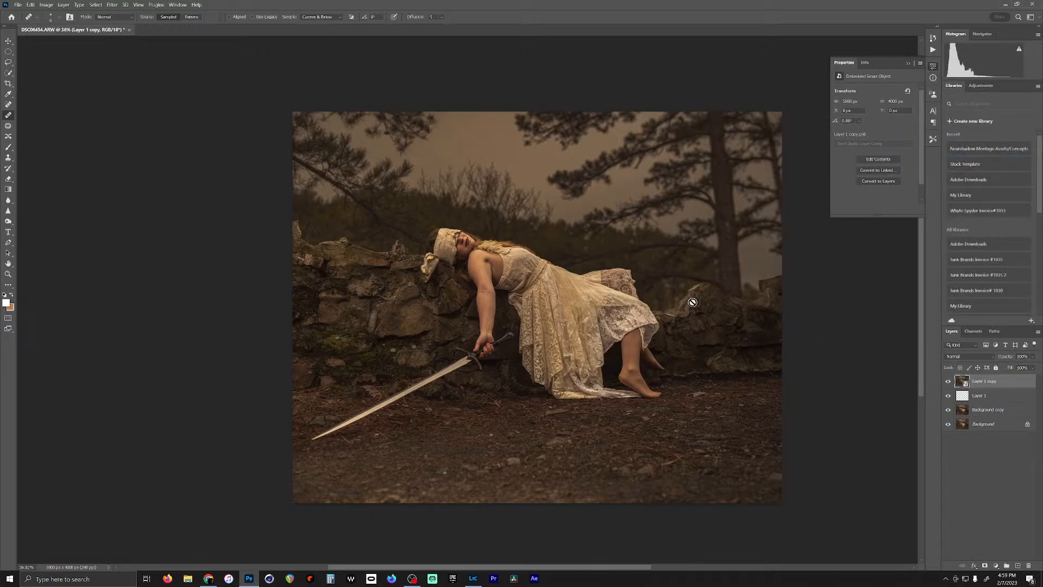
Step: Start Sky Replacement on the new smart object and browse the sky presets to the end of the list
left_click(31, 4)
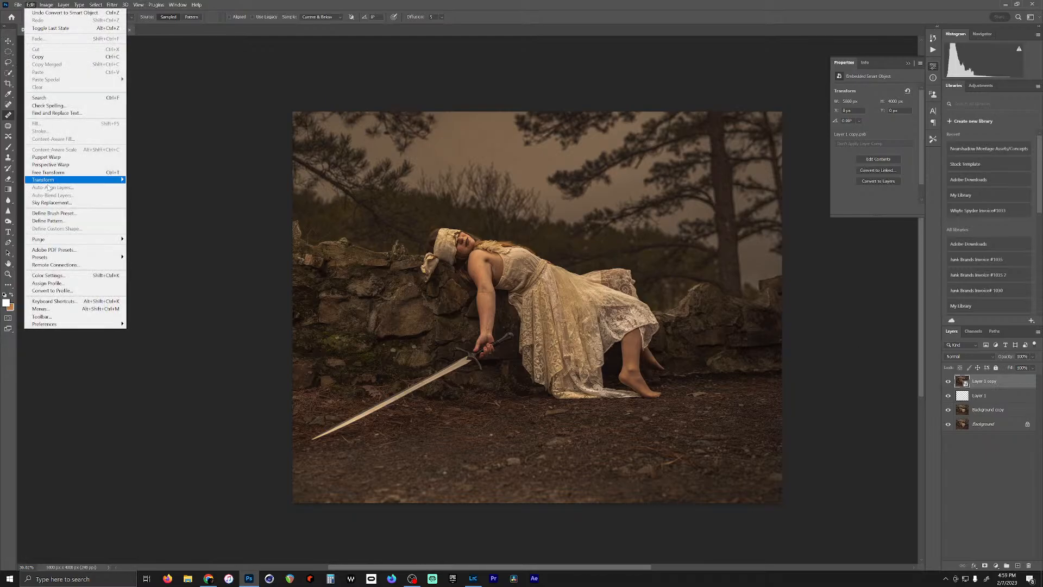
left_click(51, 202)
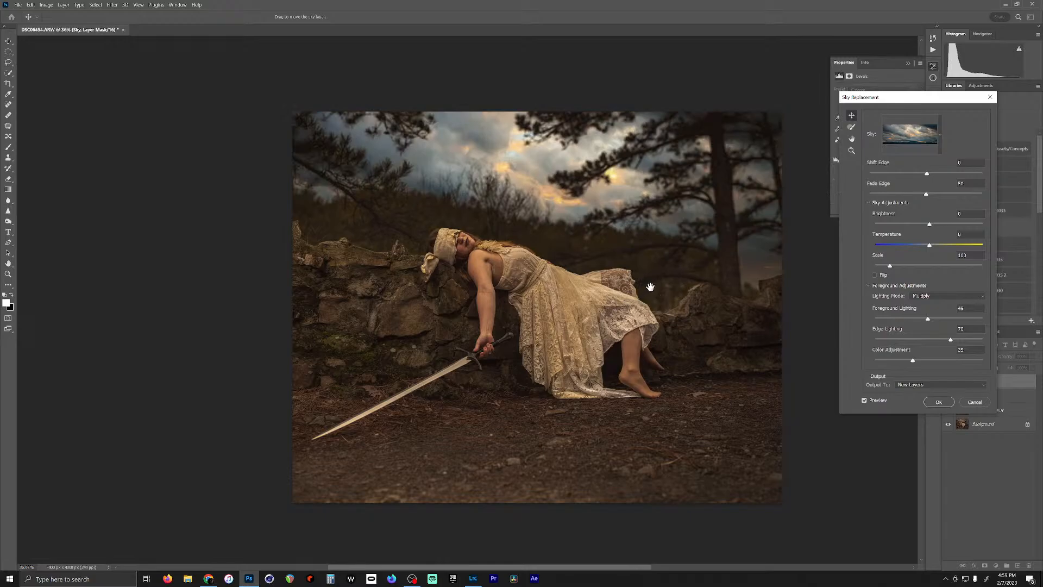
left_click_drag(650, 286, 535, 318)
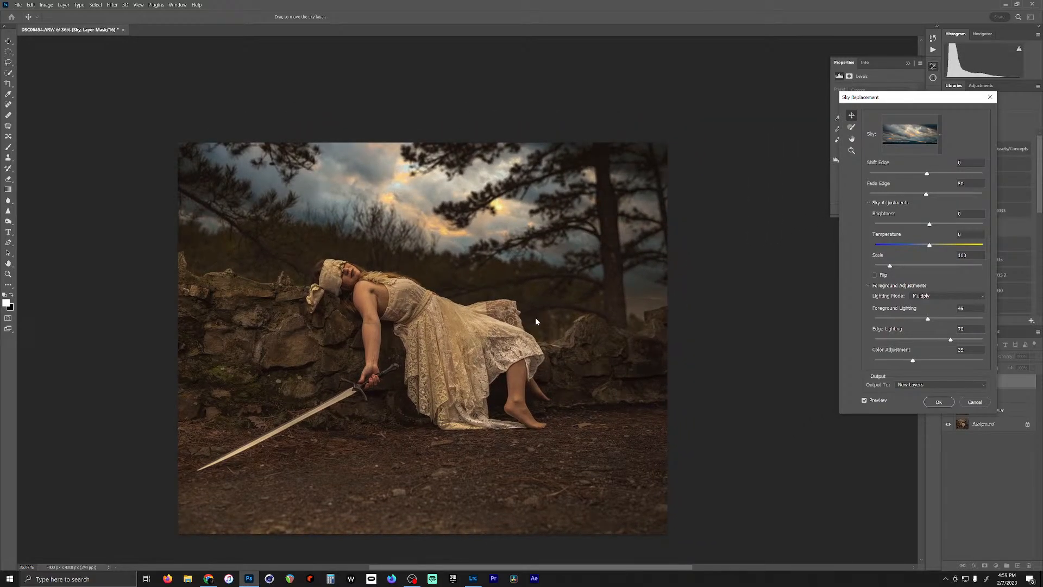
left_click(938, 137)
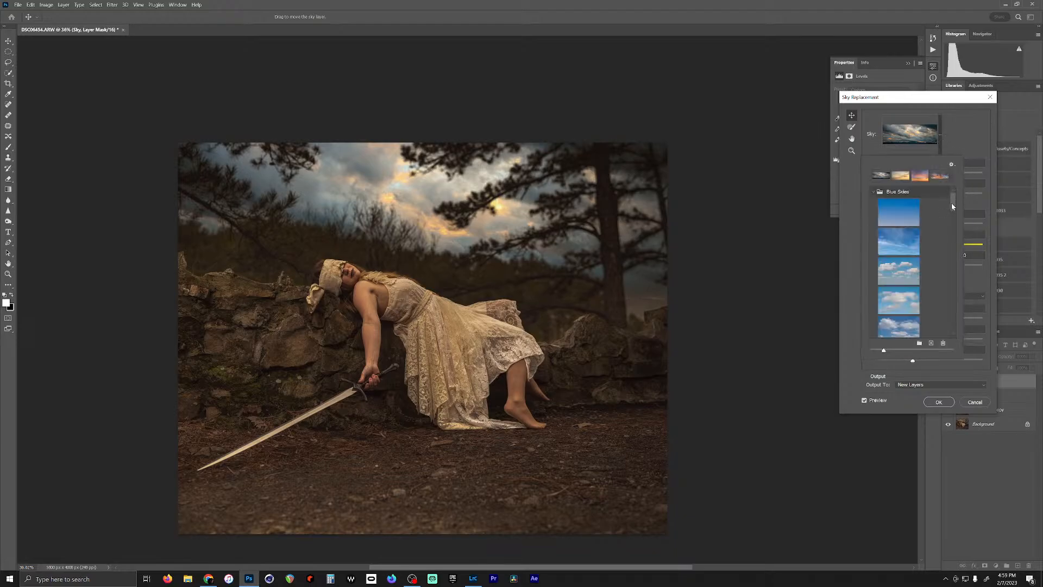
left_click_drag(952, 206, 950, 338)
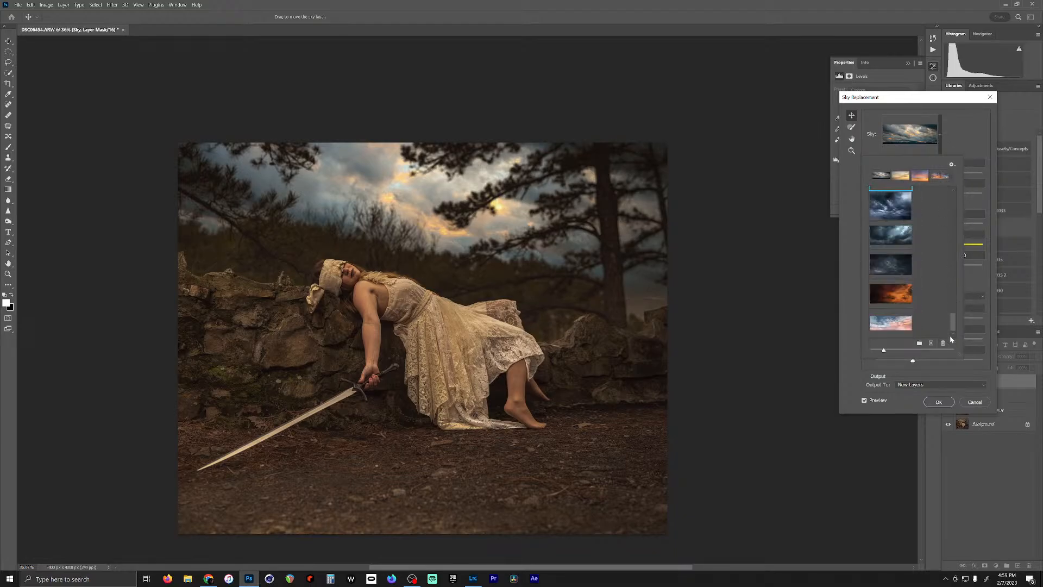
Step: Try the fiery red, dark grey, teal storm and deep blue storm sky presets on the picture
left_click(902, 294)
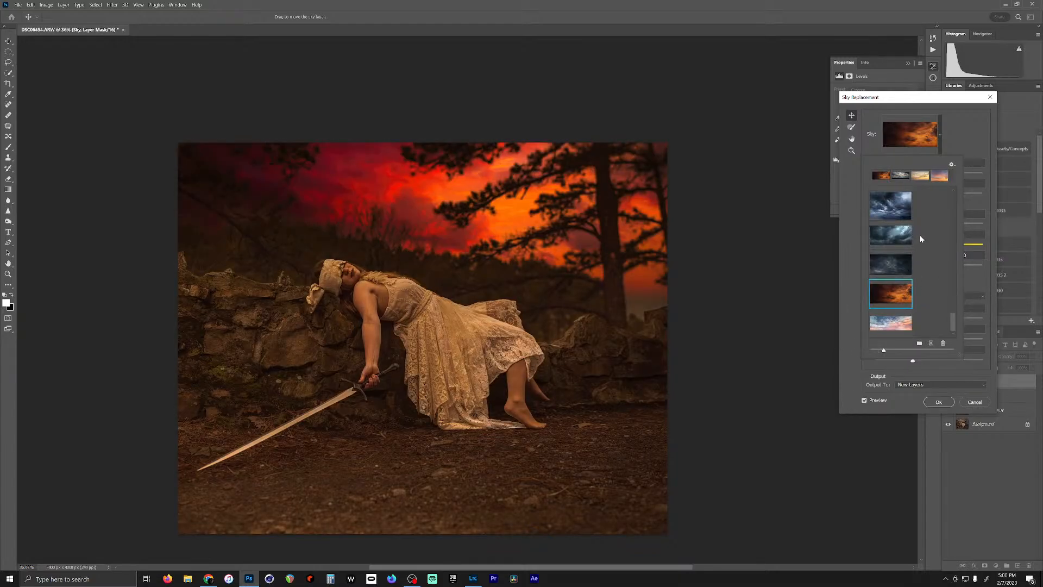
left_click(892, 271)
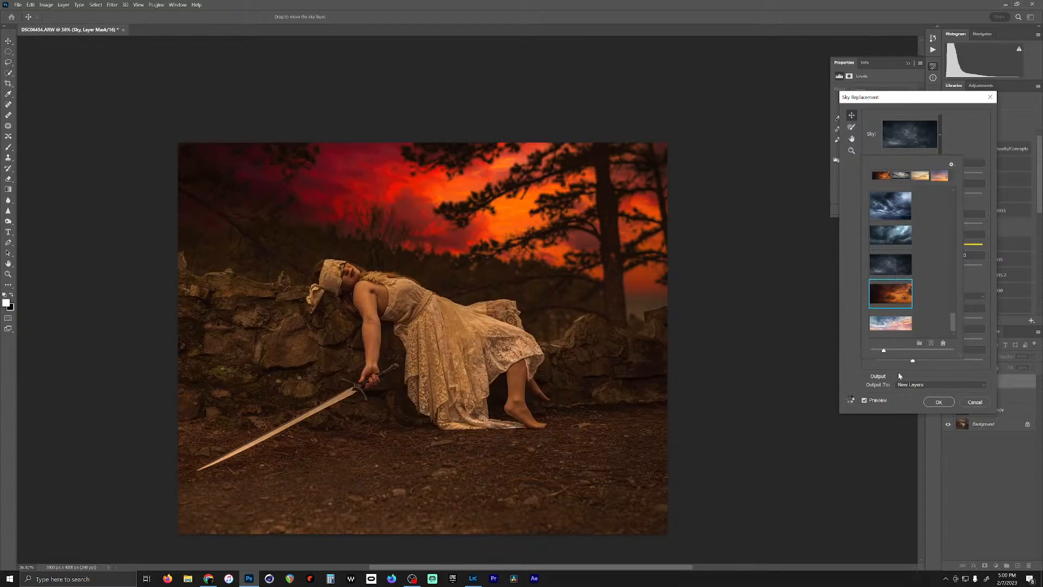
left_click(905, 245)
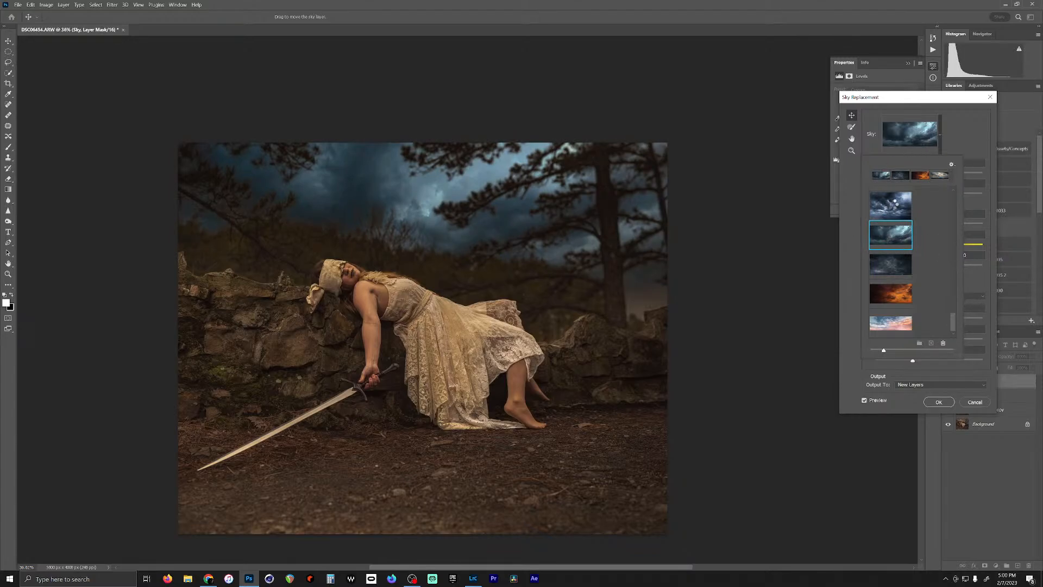
left_click(894, 204)
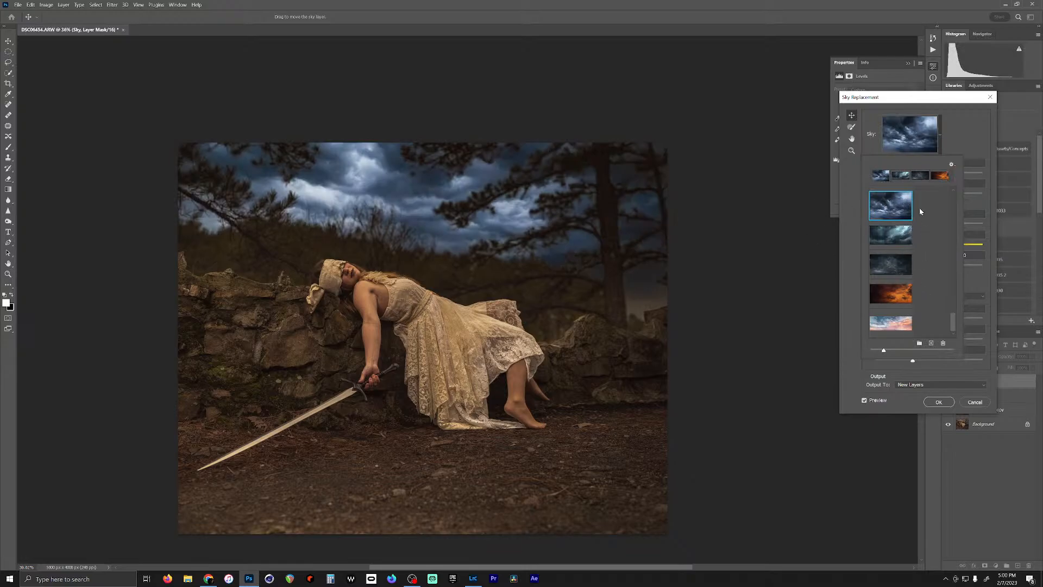
left_click_drag(954, 321, 954, 312)
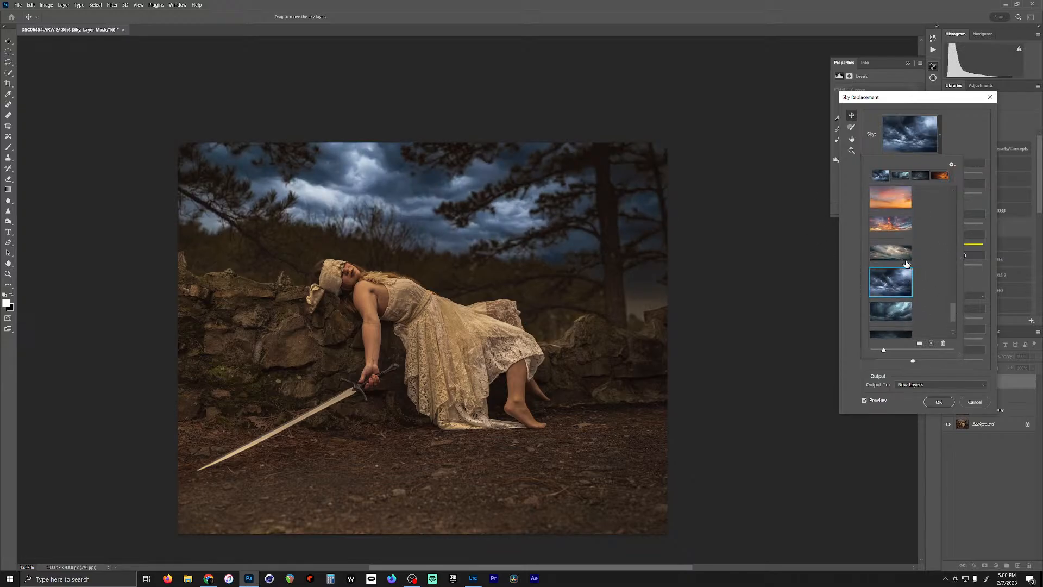
Step: Try the grey cloudy preset and the colourful, pale, purple and golden sunset sky presets
left_click(902, 257)
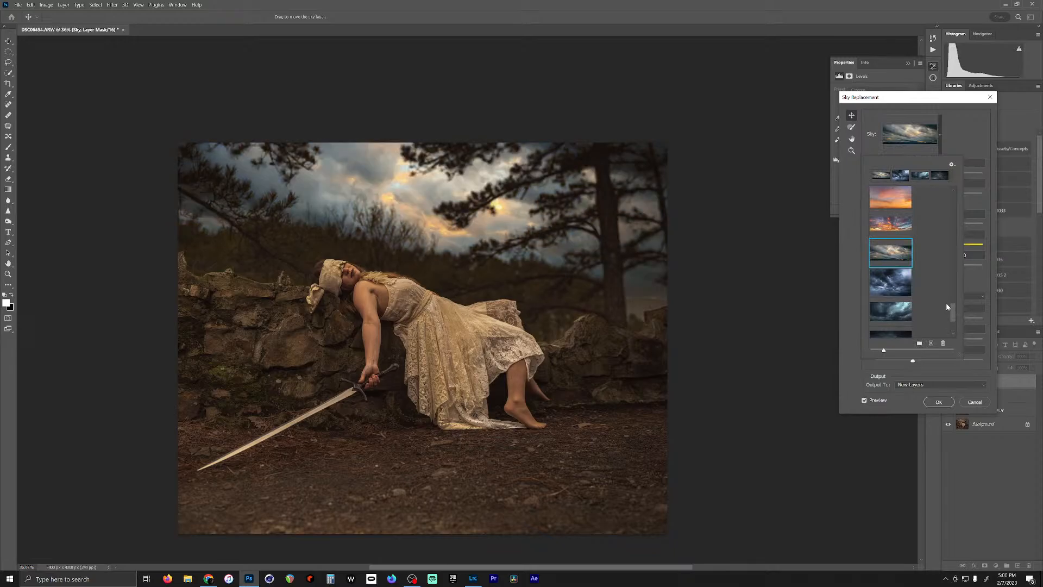
left_click(902, 230)
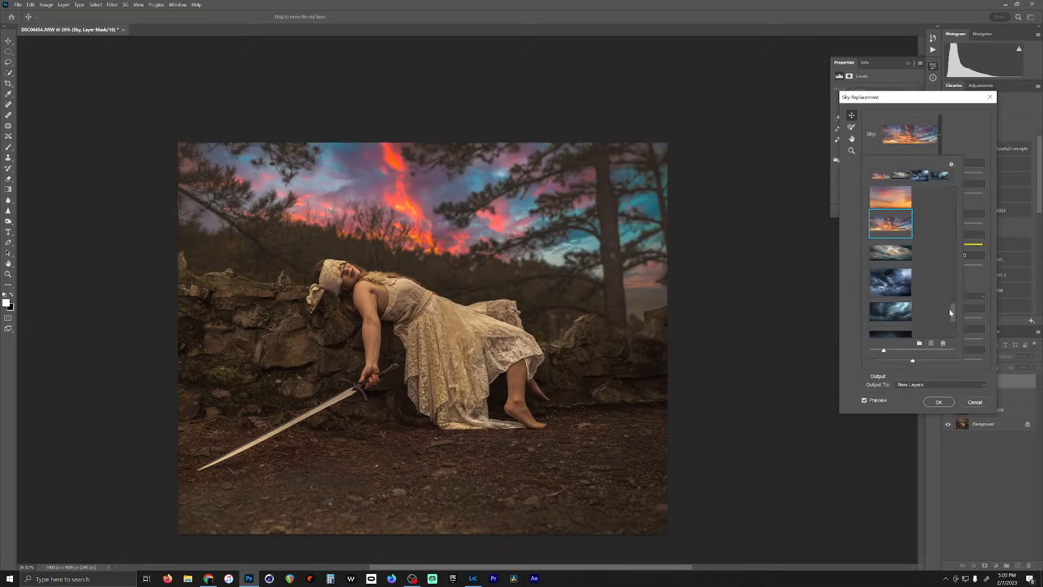
left_click_drag(953, 312, 953, 301)
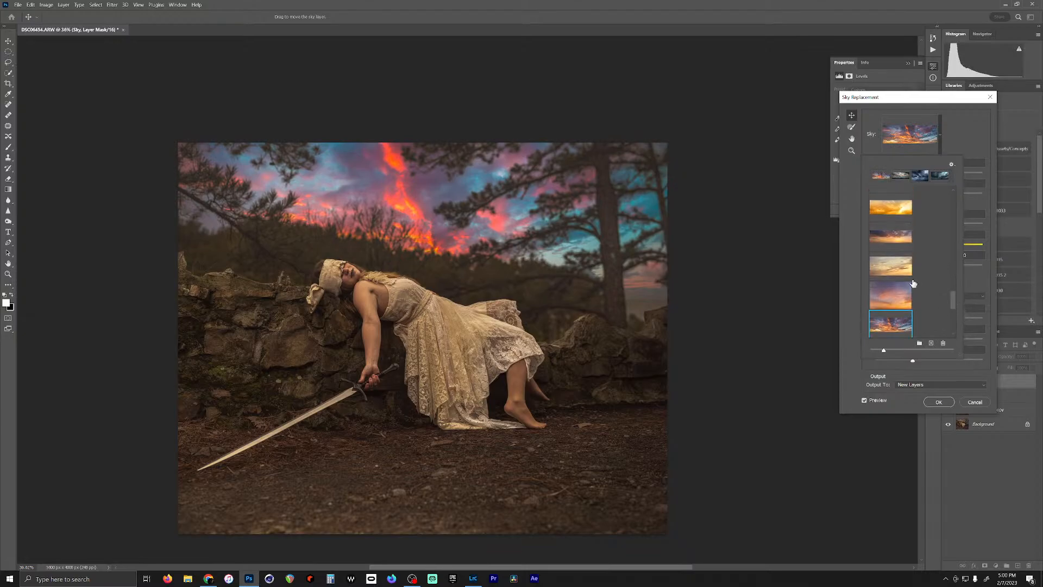
left_click(891, 266)
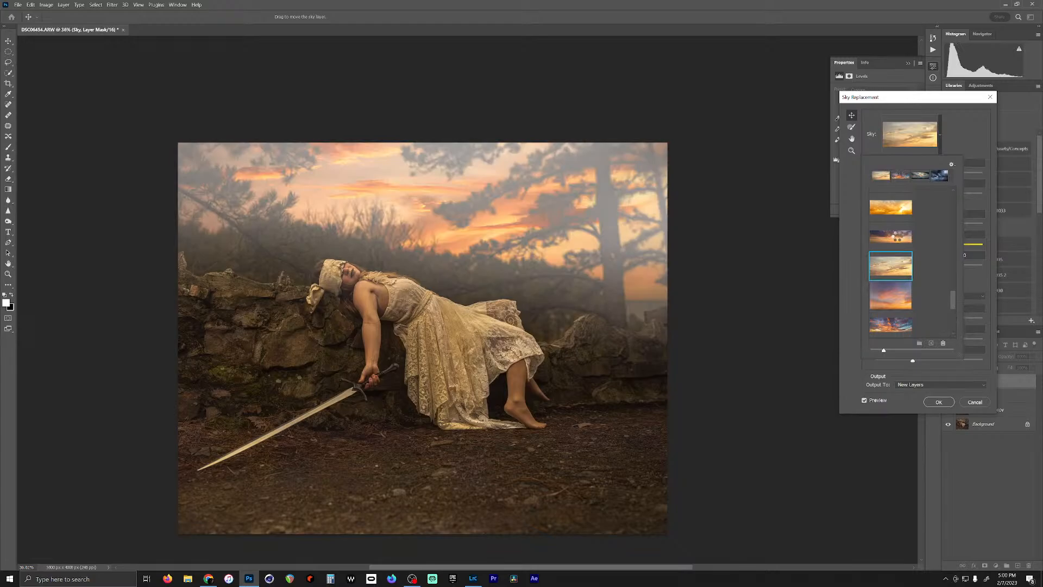
left_click(896, 236)
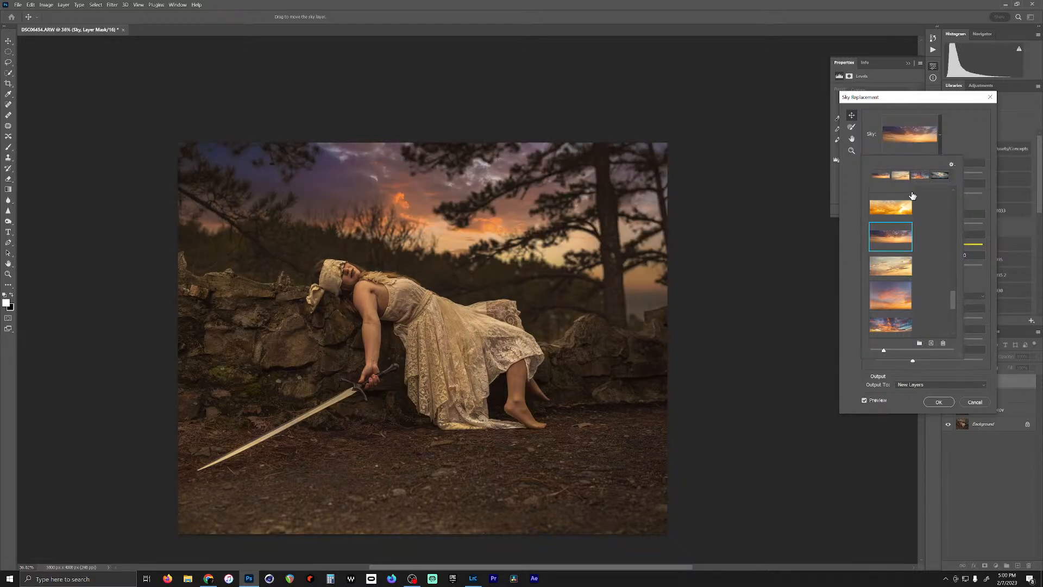
left_click(920, 208)
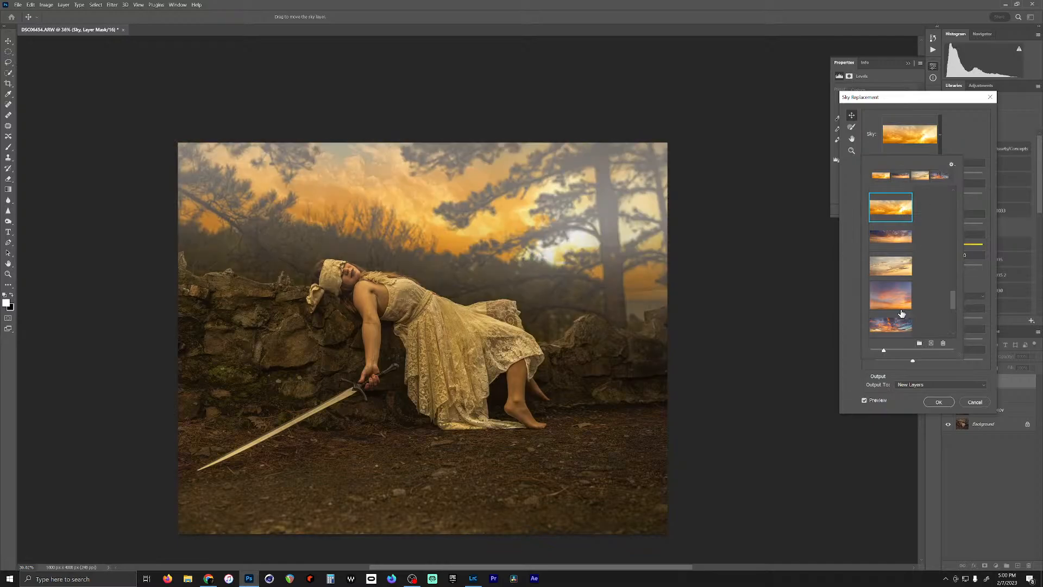
Step: Choose the grey storm-cloud sky preset with the bright break as the replacement sky
scroll(912, 302, "down", 2)
left_click(896, 287)
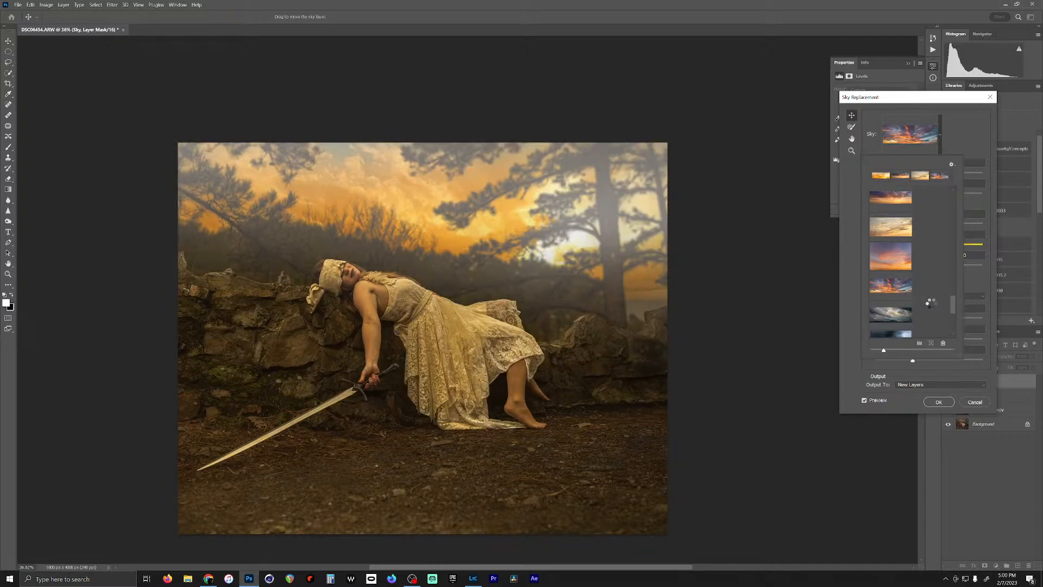
left_click(903, 313)
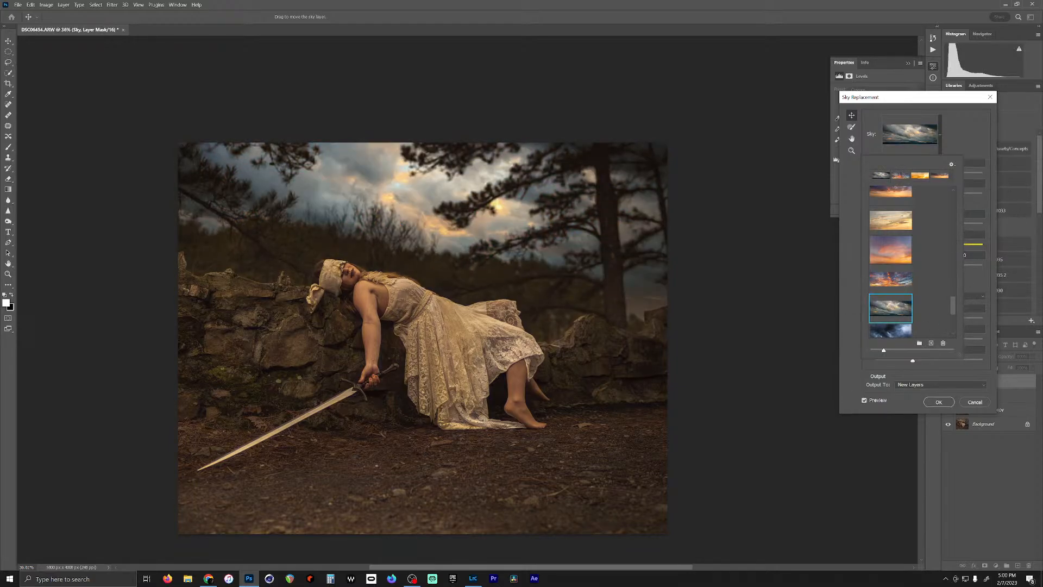
left_click(956, 371)
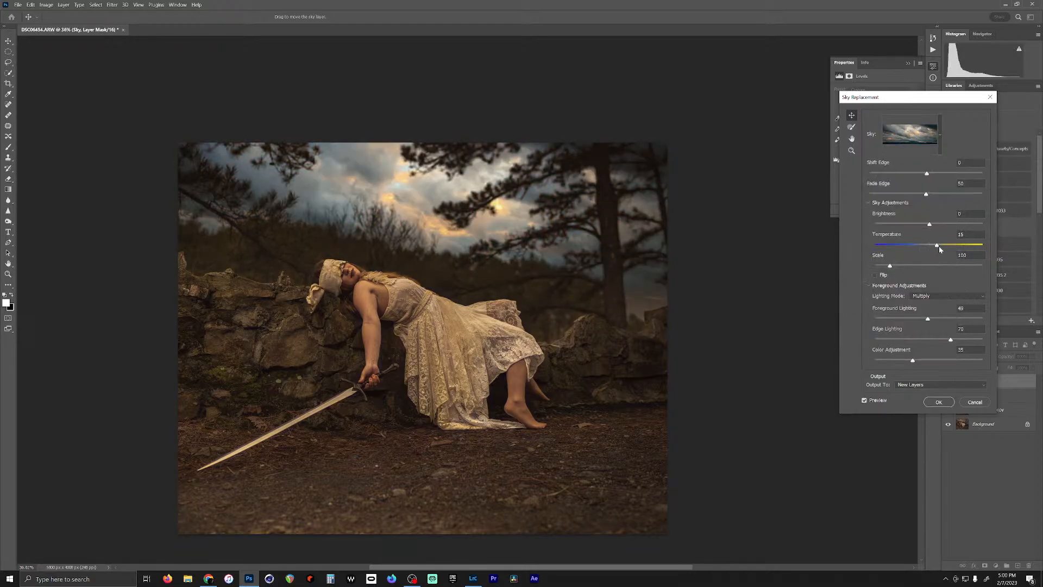
Step: Adjust the replacement sky with temperature 100, brightness -69 and a slightly larger scale
left_click_drag(952, 248, 973, 245)
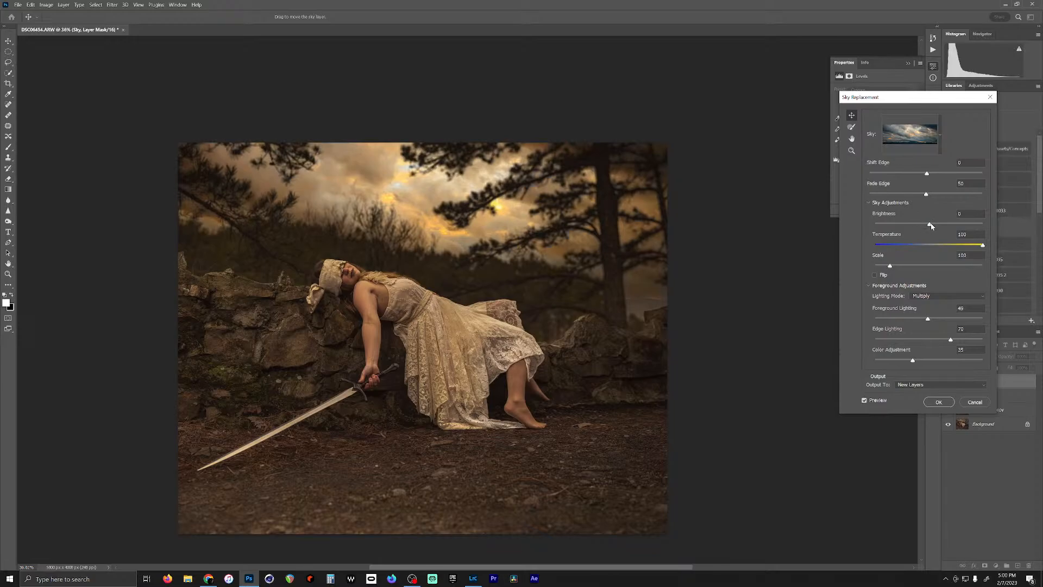
left_click_drag(930, 225, 923, 227)
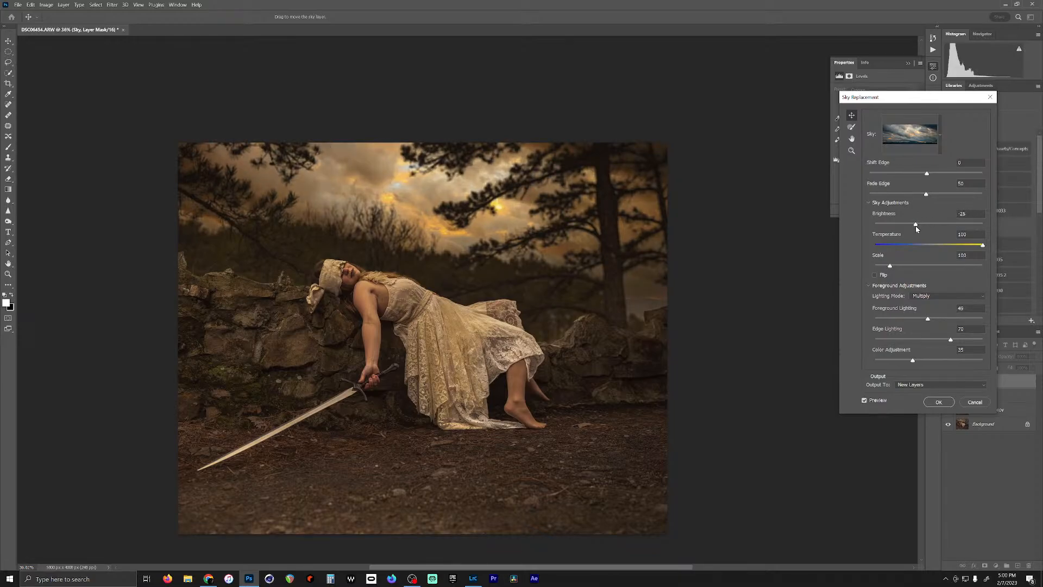
left_click_drag(908, 226, 899, 230)
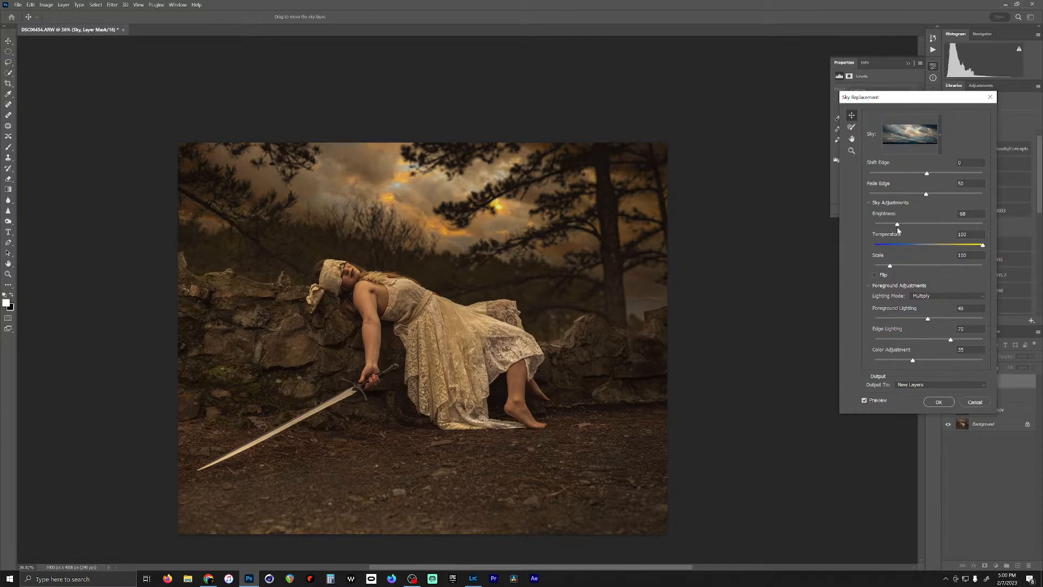
left_click_drag(891, 267, 895, 266)
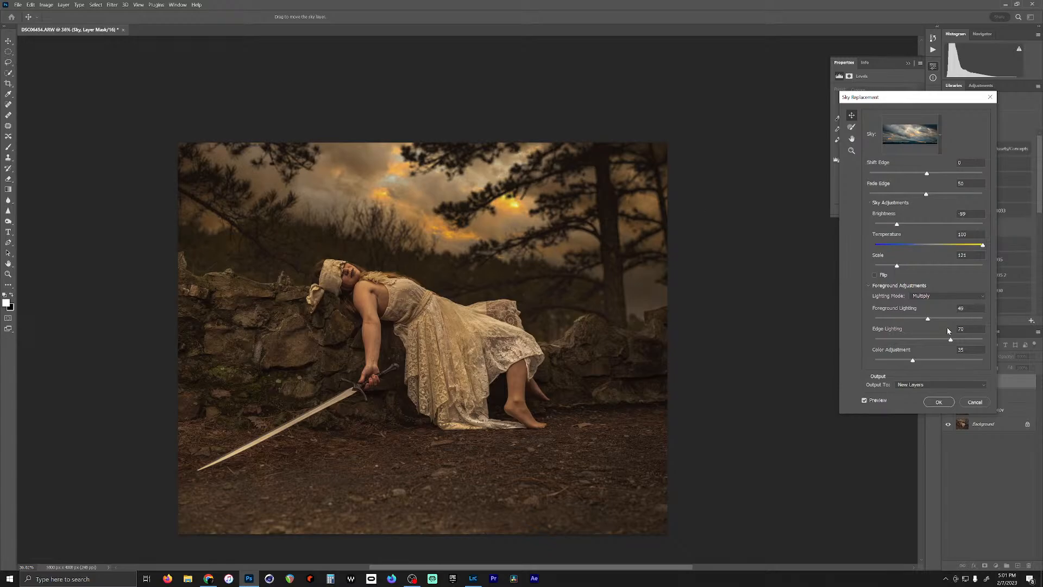
Step: Apply the sky replacement with sky brightness -100, foreground lighting 48, edge lighting 55 and color adjustment 25
left_click_drag(953, 341, 927, 321)
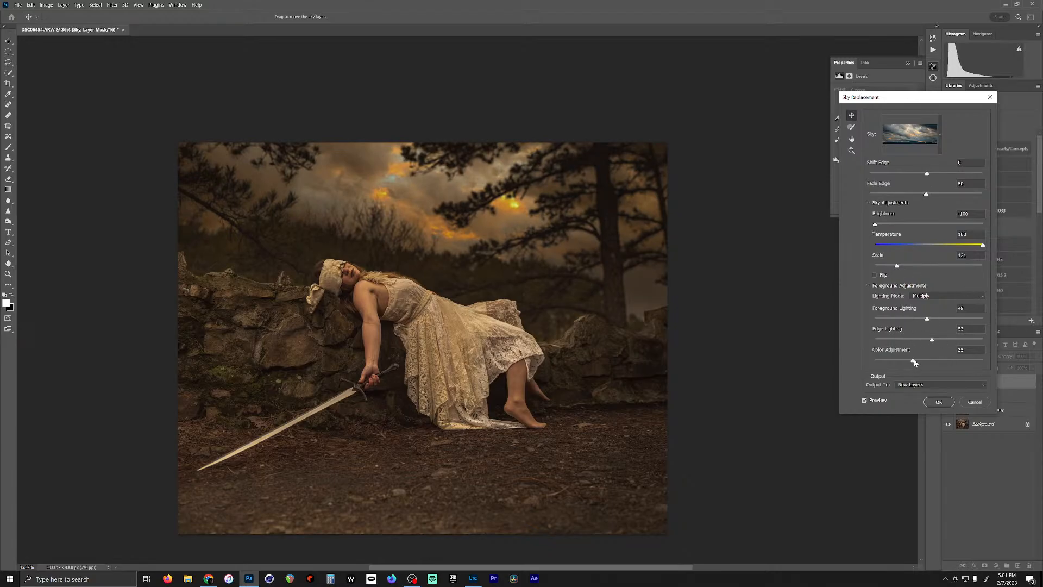
left_click_drag(914, 362, 961, 360)
left_click_drag(933, 340, 904, 344)
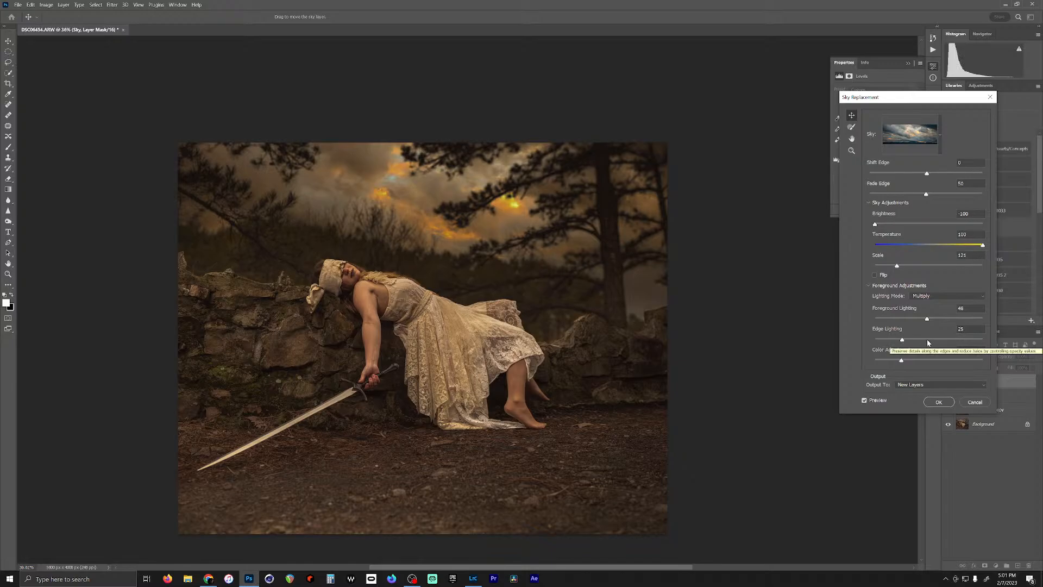
left_click_drag(902, 340, 935, 341)
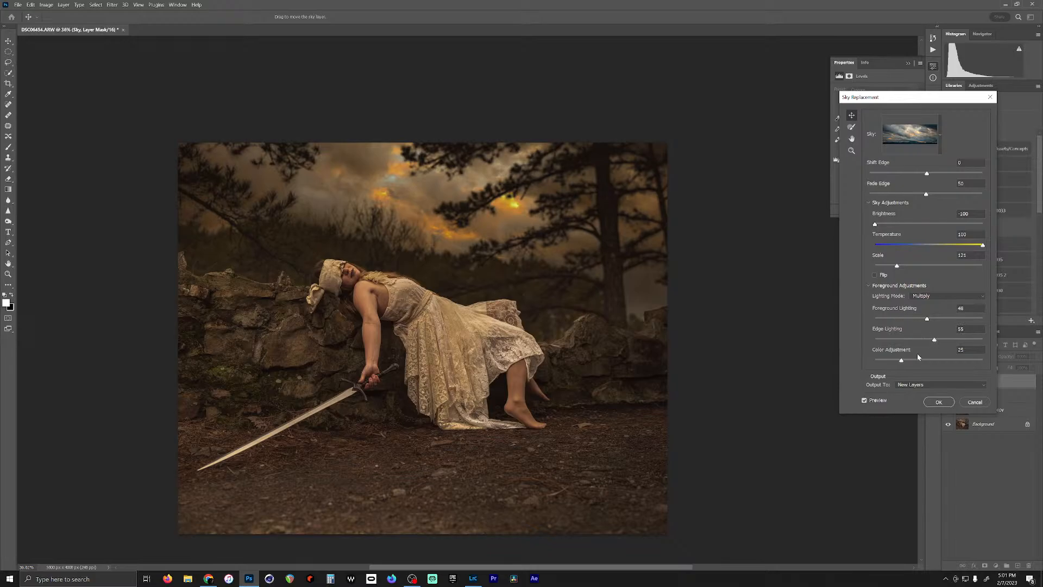
left_click(945, 402)
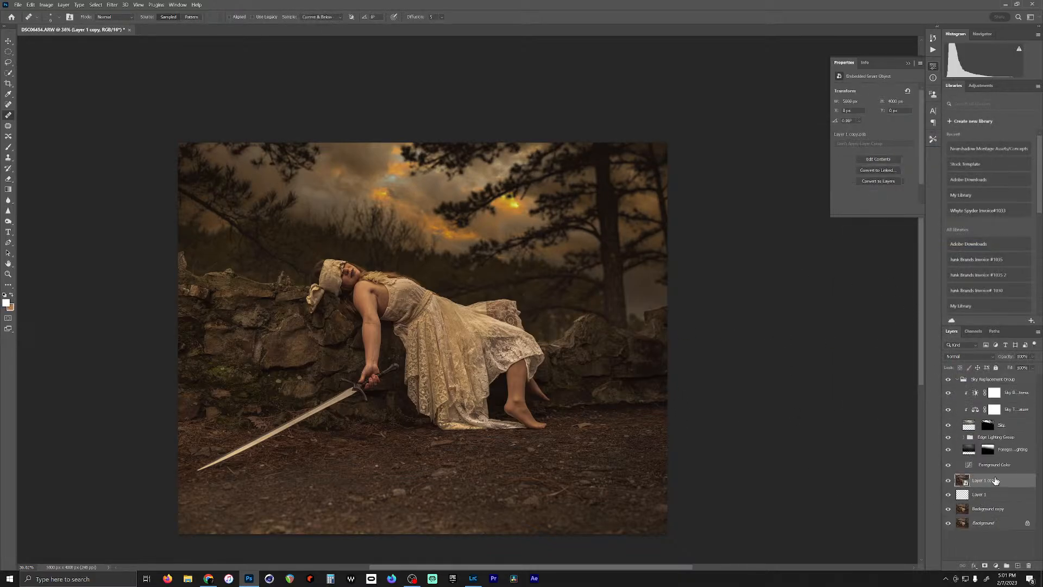
Step: Soften the Sky layer's image with a Field Blur slightly stronger than the initial amount
left_click(967, 428)
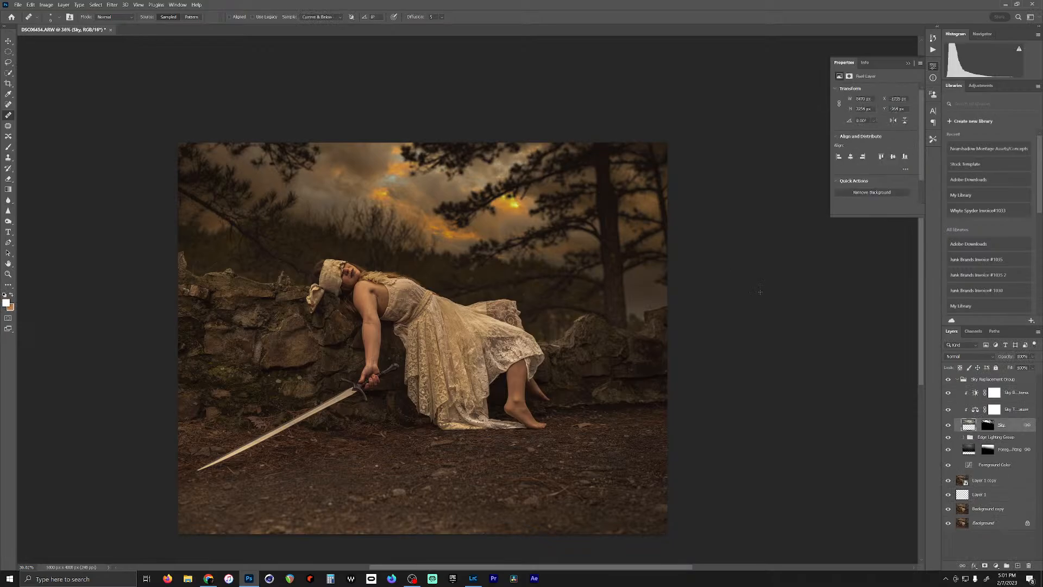
left_click(112, 5)
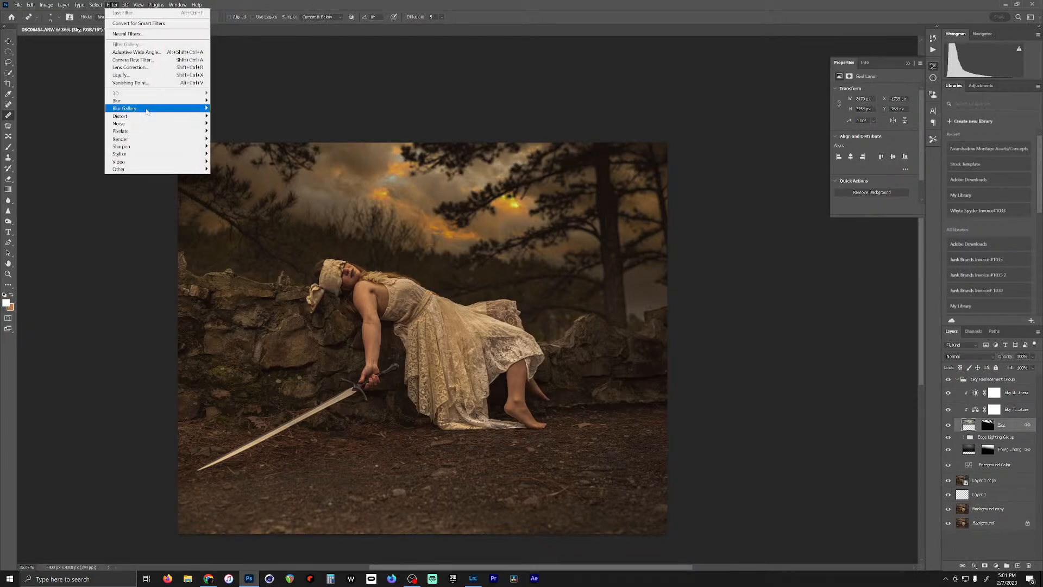
mouse_move(146, 109)
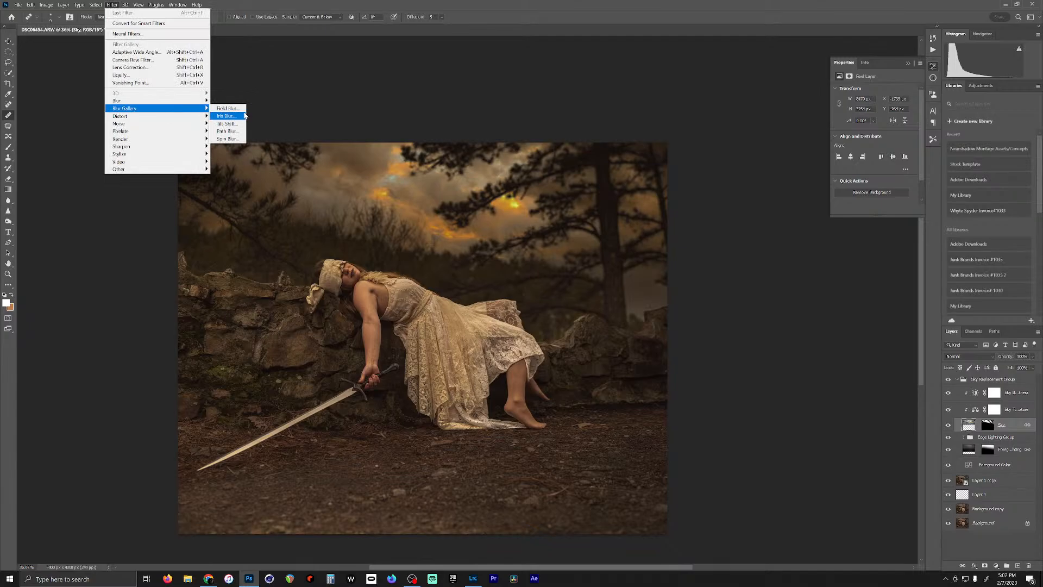
left_click(227, 108)
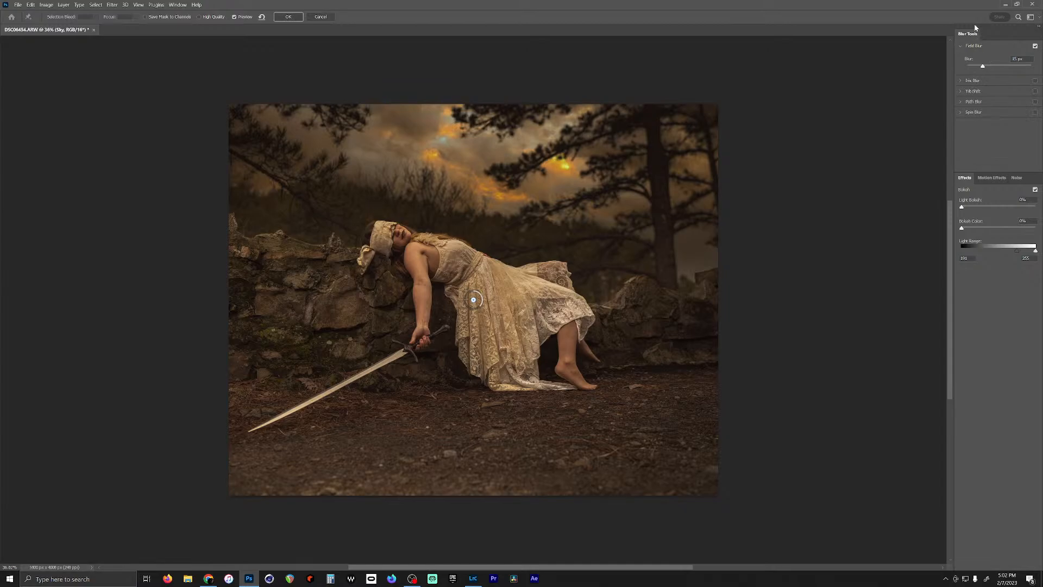
left_click(993, 66)
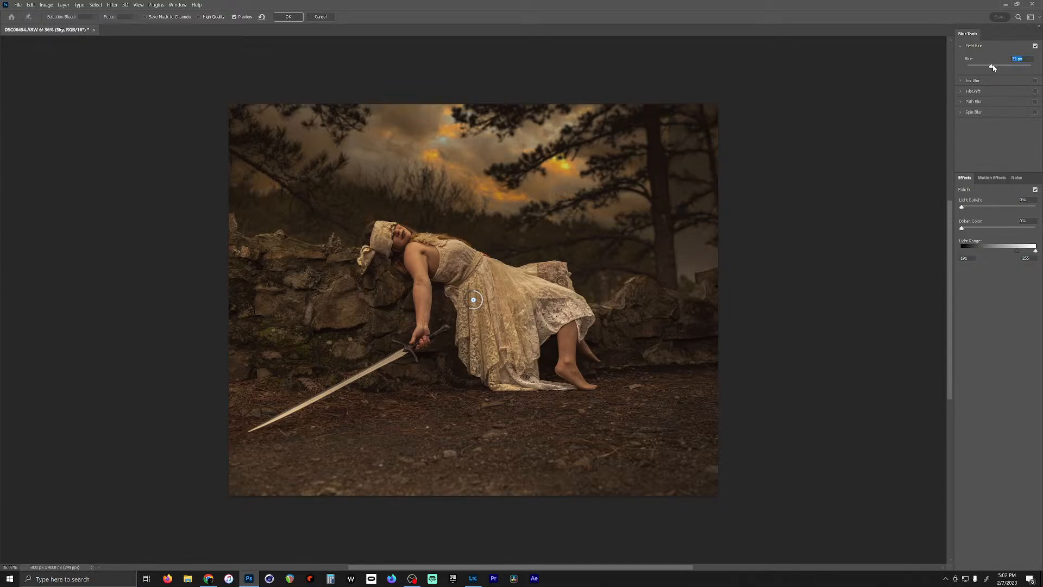
left_click(998, 66)
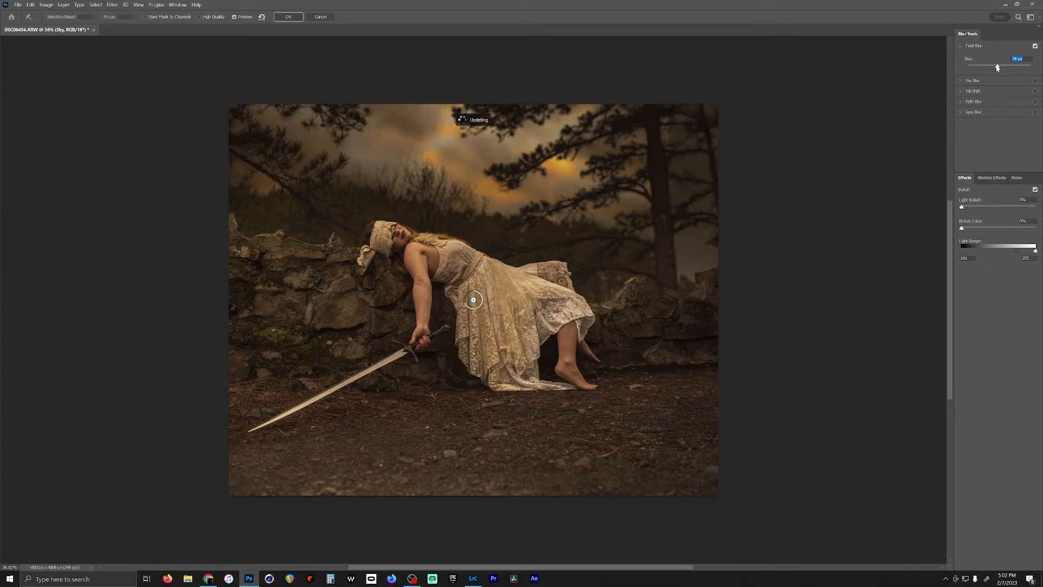
left_click(994, 66)
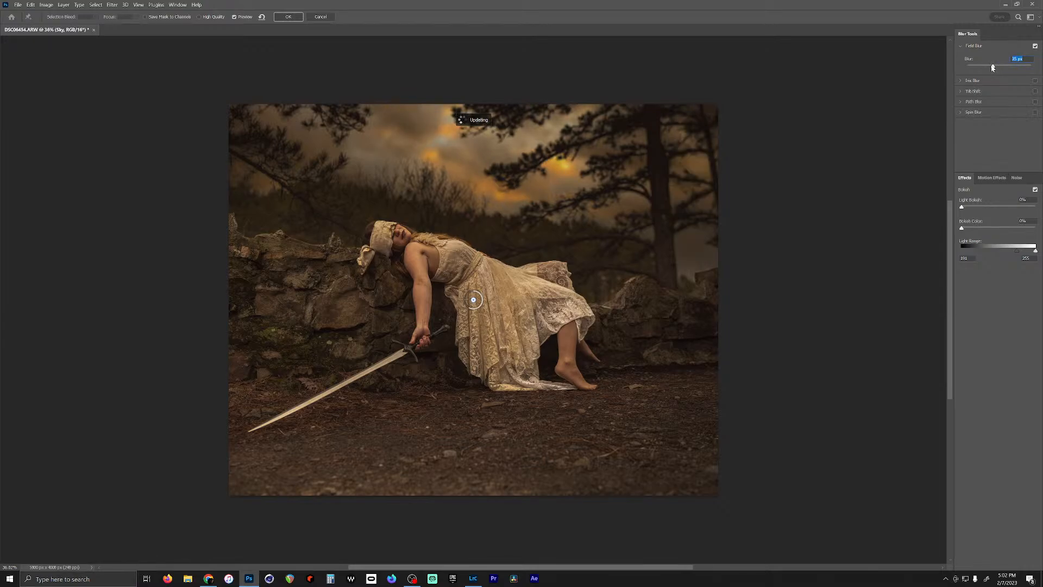
left_click(989, 66)
left_click_drag(987, 68, 989, 66)
left_click(288, 17)
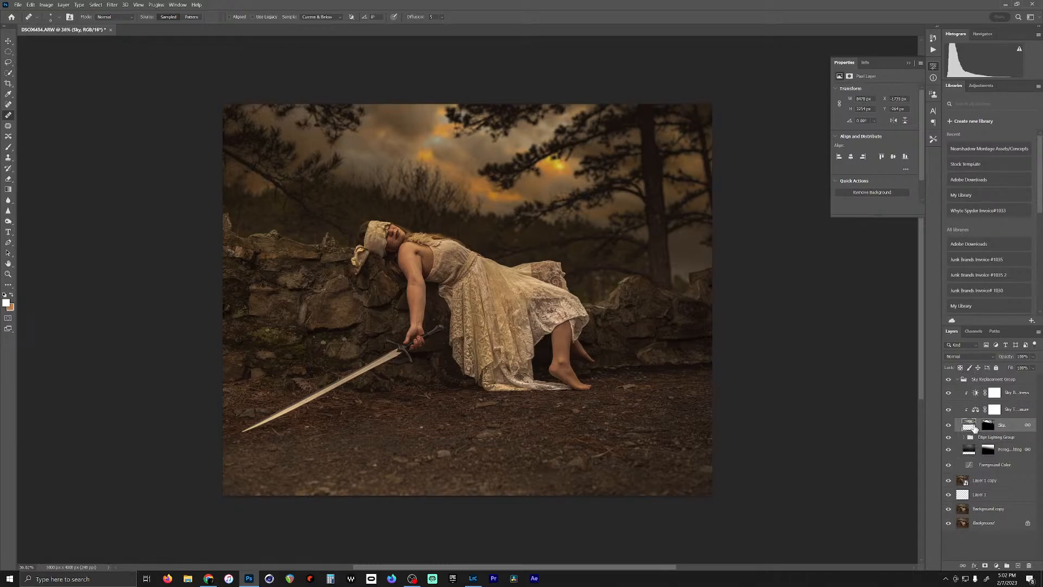
Step: With the Sky layer active, limit the Healing Brush's sampling to the current layer
left_click(989, 426)
left_click(318, 18)
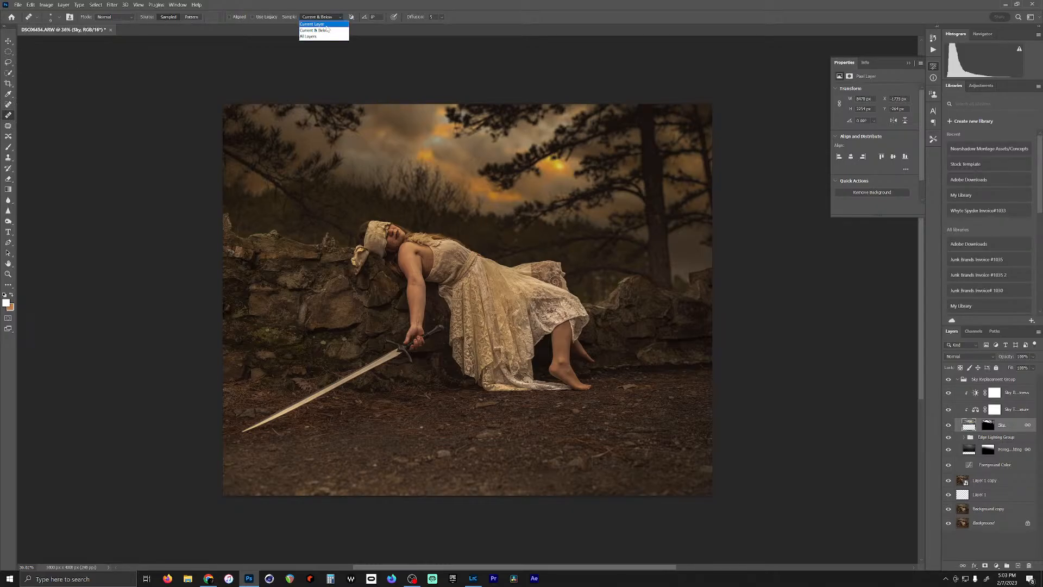
left_click(324, 24)
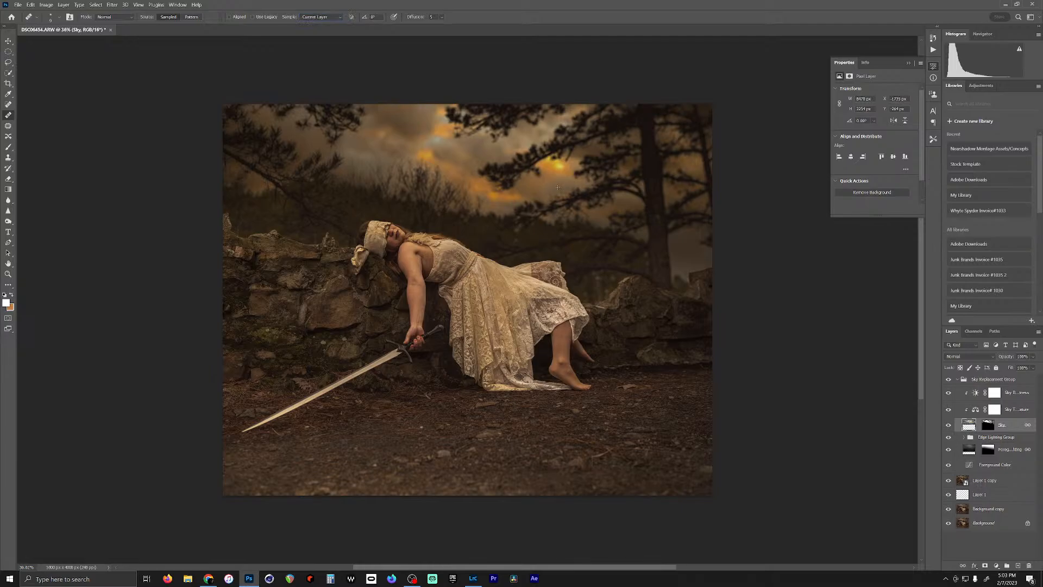
Step: Enlarge the soft Healing Brush and heal away the bright orange cloud patch between the pine branches, sampling from the sky around it
left_click(52, 18)
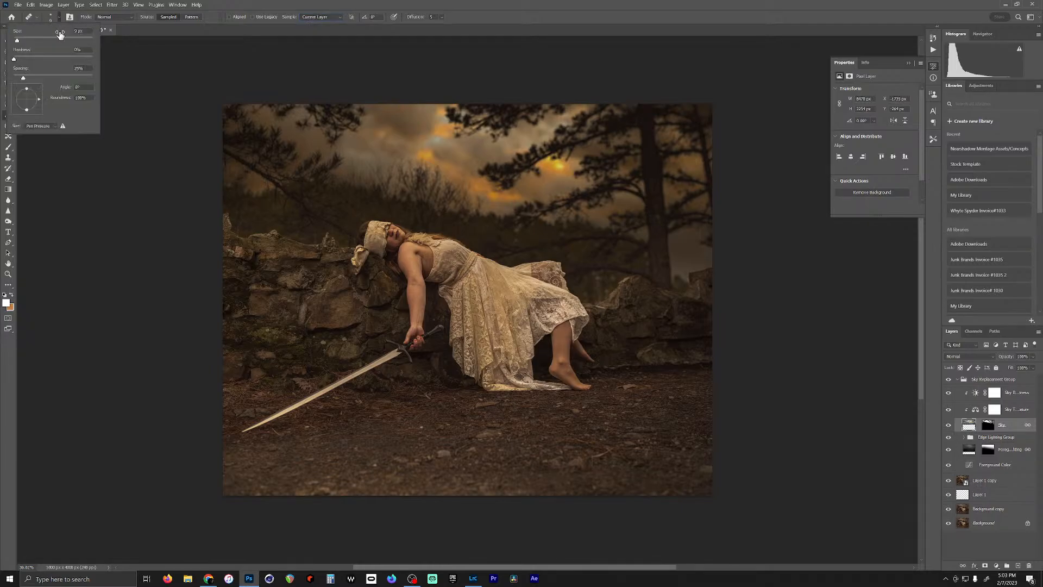
left_click_drag(22, 38, 31, 39)
left_click(527, 54)
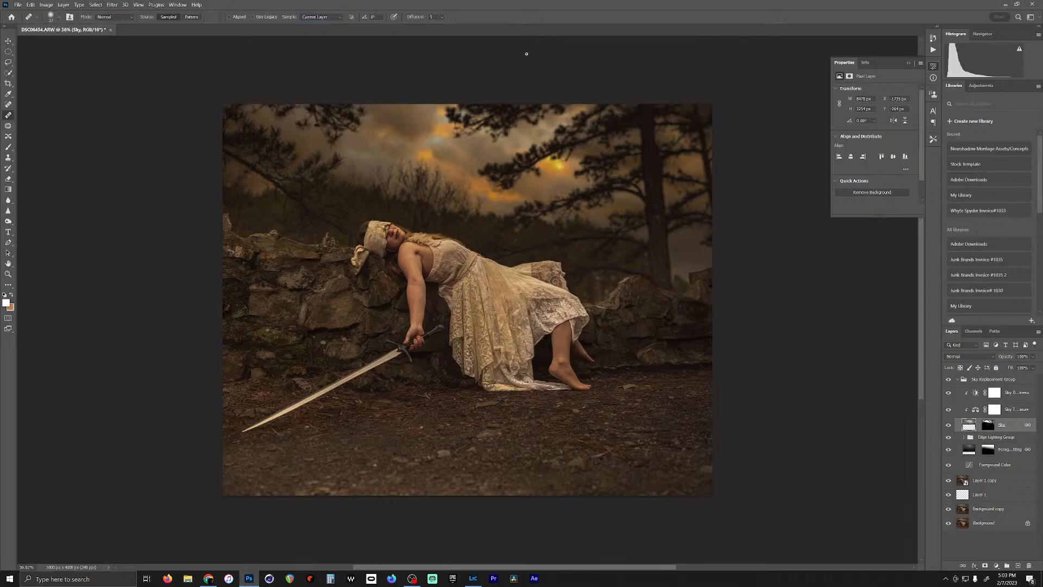
key("bracketright")
key("bracketright")
key("bracketright")
key("bracketright")
key("bracketright")
key("bracketright")
key("bracketright")
key("bracketright")
key("bracketright")
key("bracketright")
key("bracketright")
key("bracketright")
key("bracketright")
key("bracketleft")
key("bracketleft")
key("bracketleft")
key("bracketleft")
left_click(60, 18)
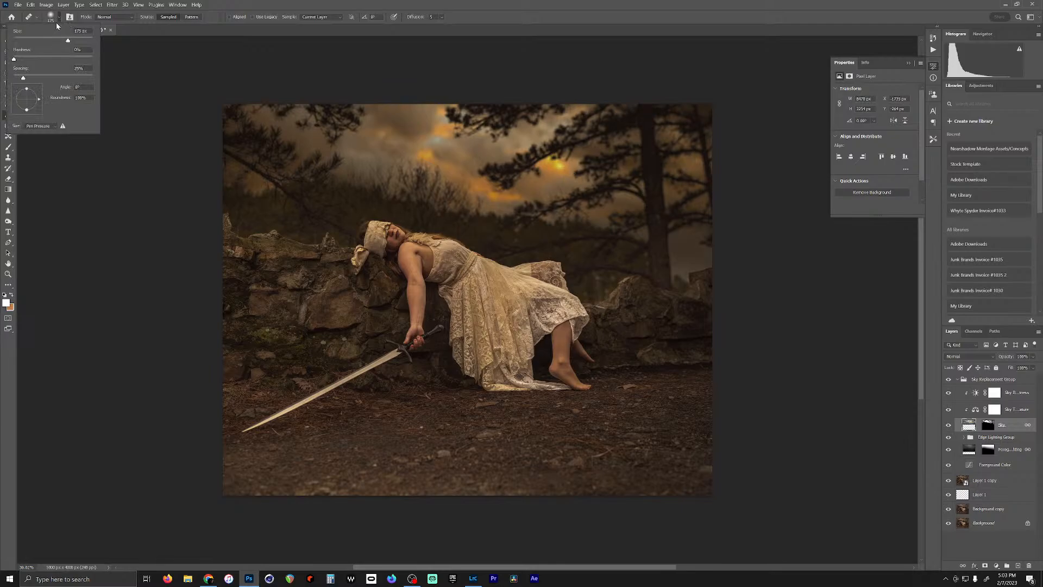
left_click(552, 16)
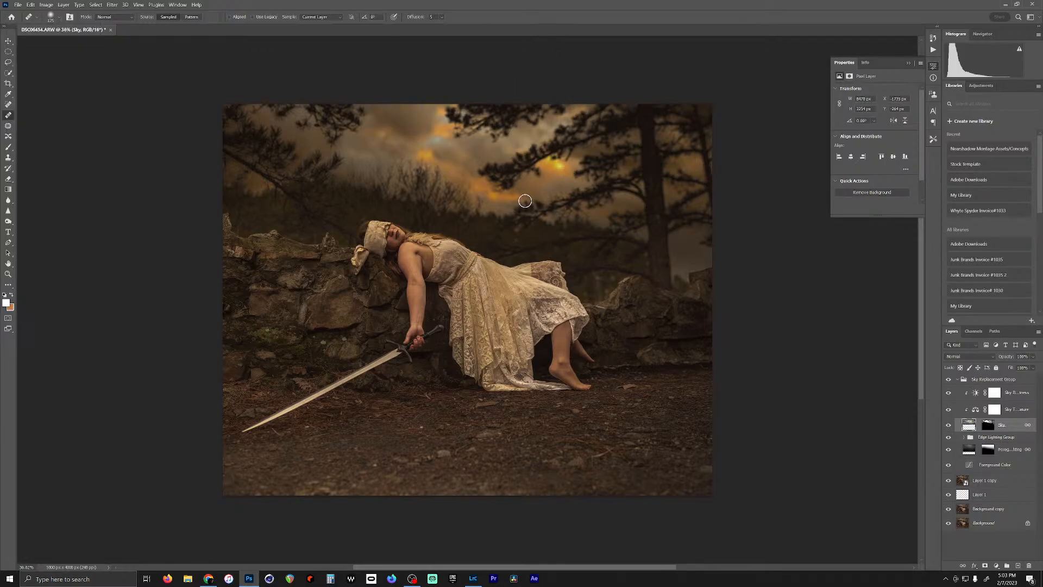
key("bracketleft")
left_click_drag(563, 164, 545, 164)
left_click(579, 181, "alt")
left_click_drag(550, 158, 500, 151)
left_click(551, 181, "alt")
Step: Add a Curves adjustment above the Sky Brightness layer, pull its midtones down slightly and clip it to the sky
left_click(1005, 398)
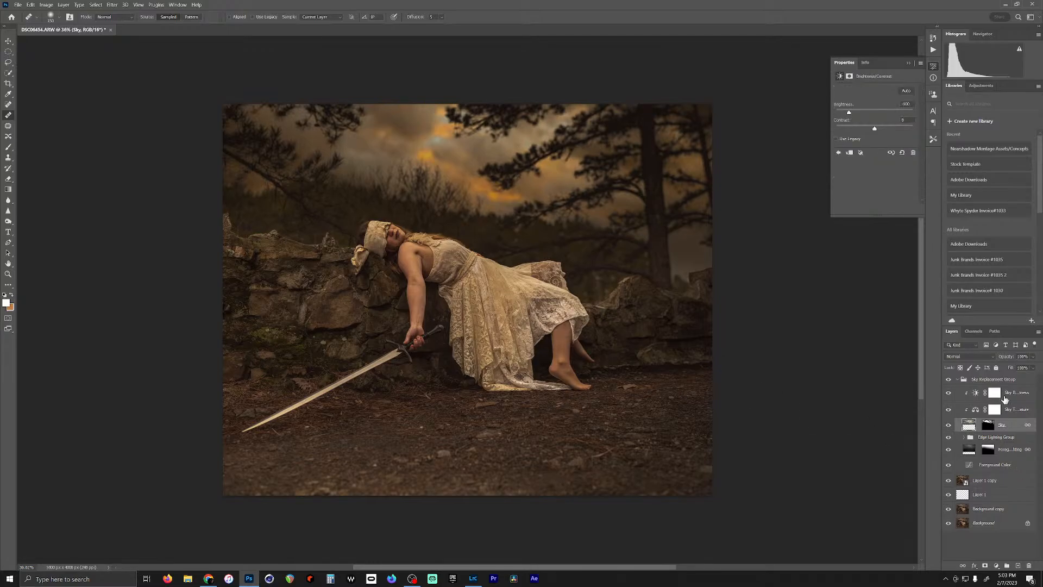
left_click(996, 567)
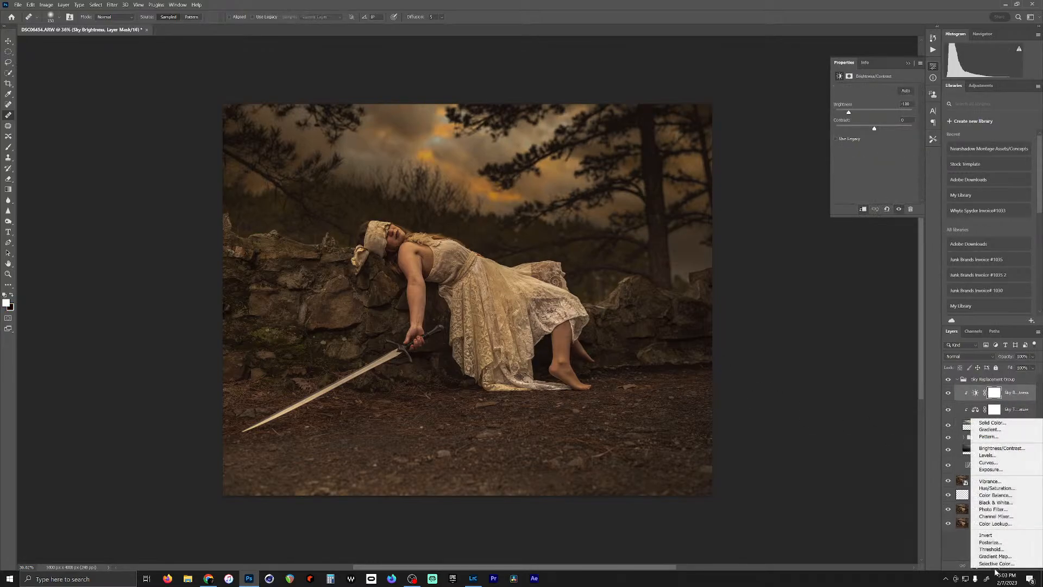
left_click(989, 462)
left_click_drag(886, 135, 886, 140)
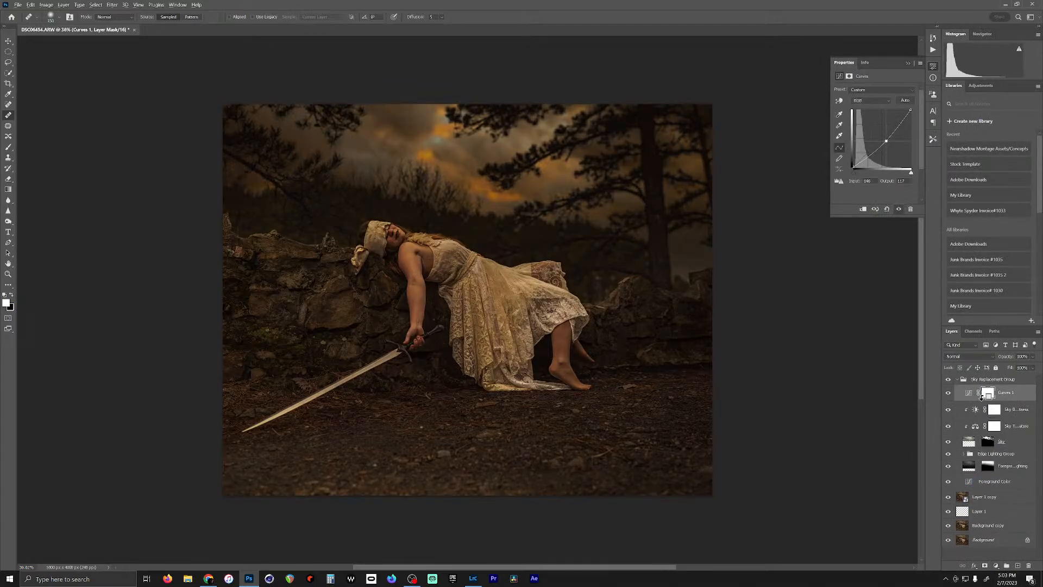
left_click(974, 401, "alt")
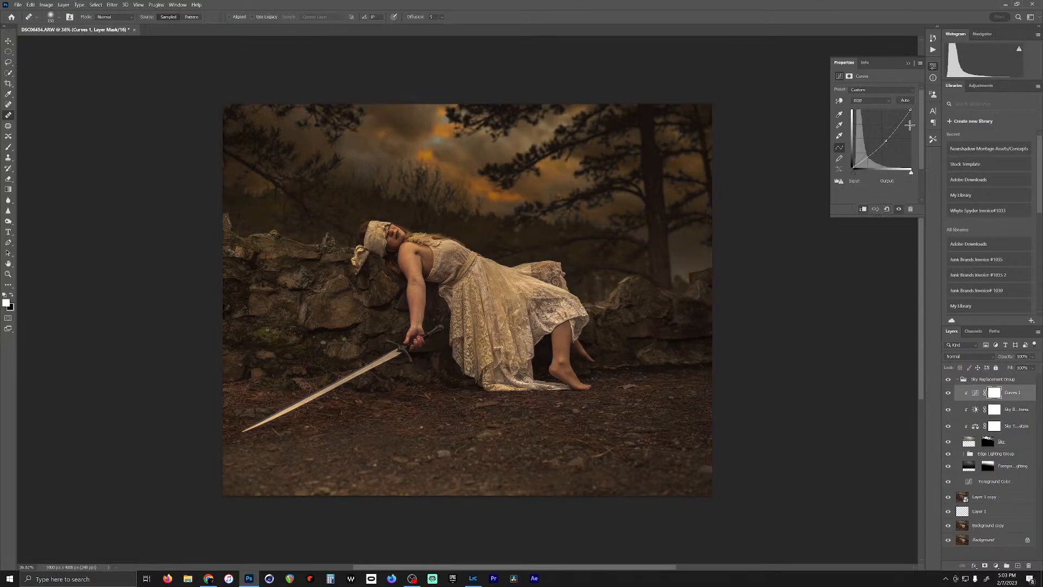
Step: Refine the sky's RGB curve by slightly lowering its highlight end and adjusting a shadow point and an upper-midtone point
left_click_drag(912, 110, 870, 157)
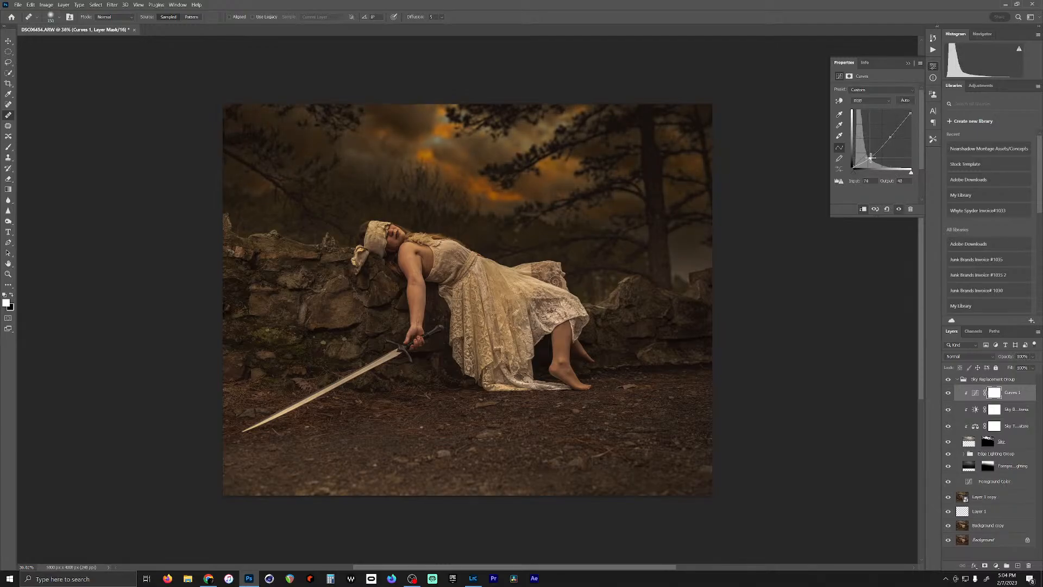
left_click_drag(871, 156, 873, 152)
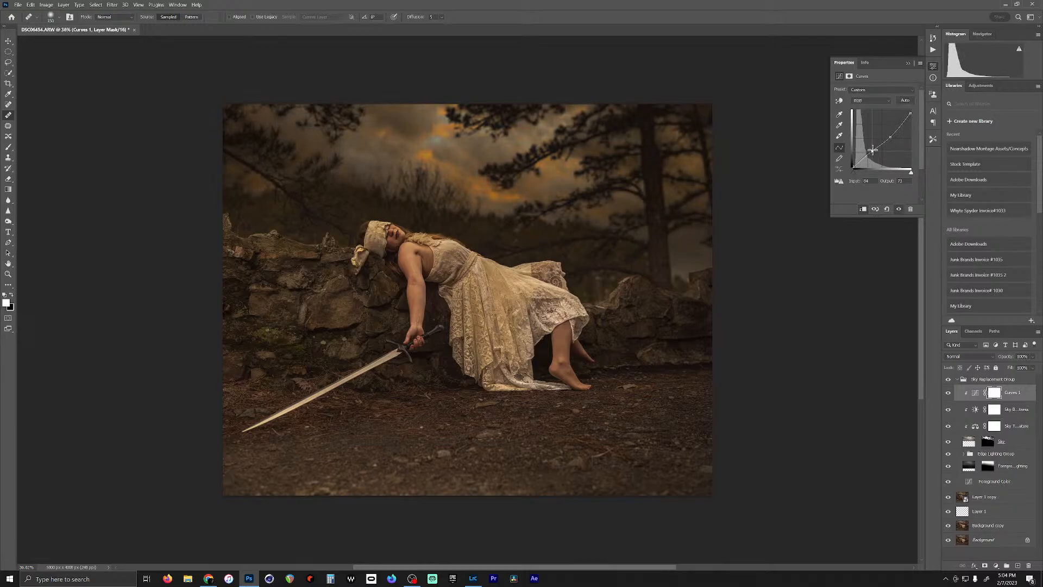
left_click_drag(873, 149, 874, 152)
left_click(890, 135)
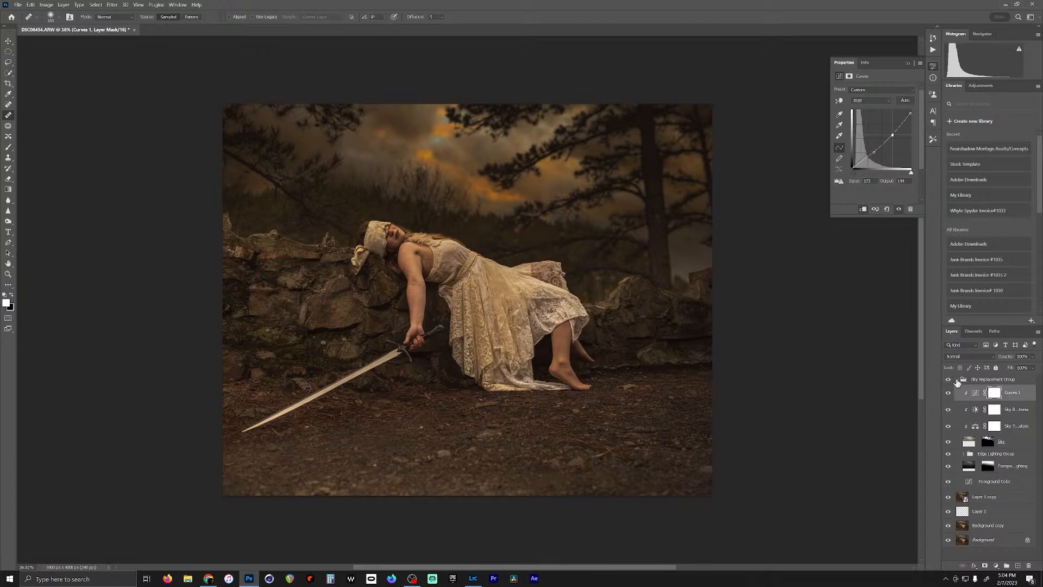
Step: Duplicate the Sky Replacement Group together with all layers beneath it and convert the copies into one smart object
left_click(958, 380)
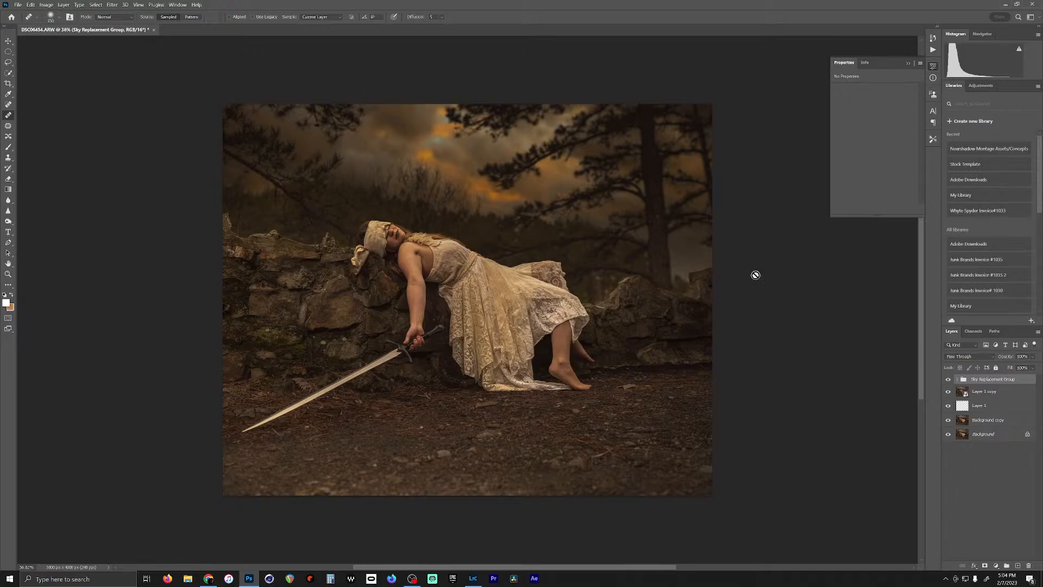
left_click(983, 433, "shift")
key("ctrl+j")
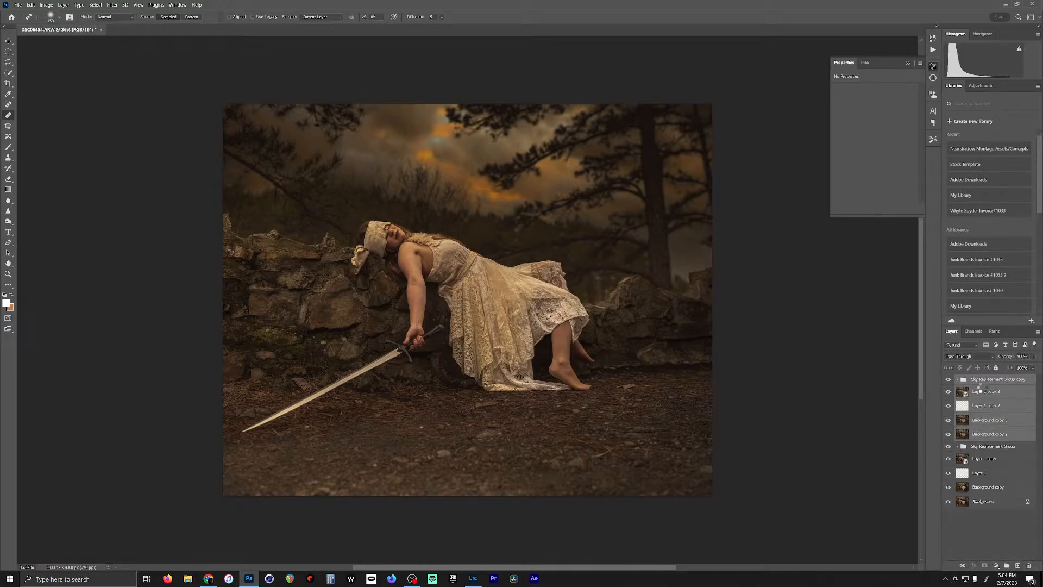
right_click(981, 398)
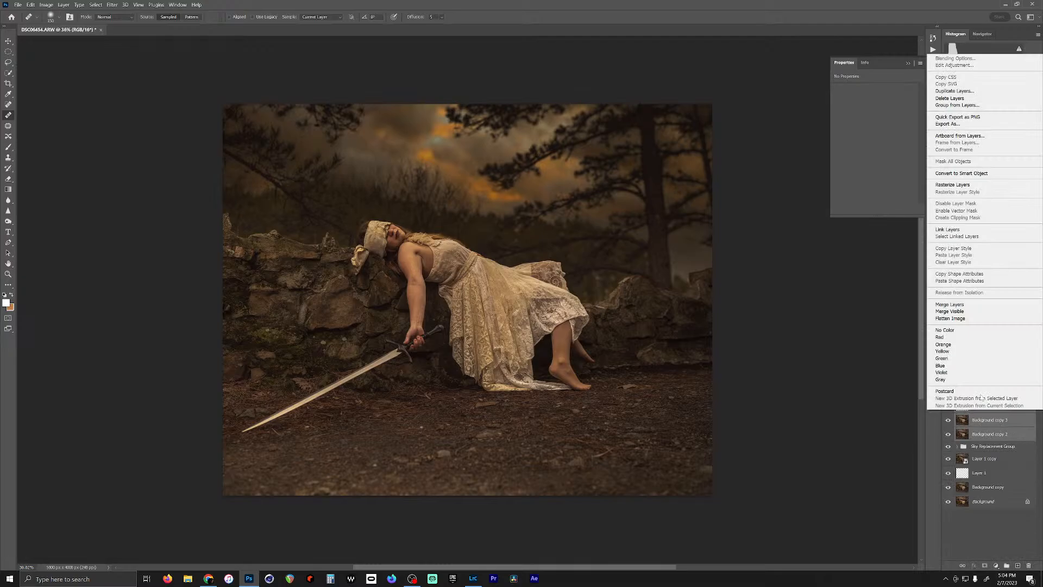
left_click(965, 173)
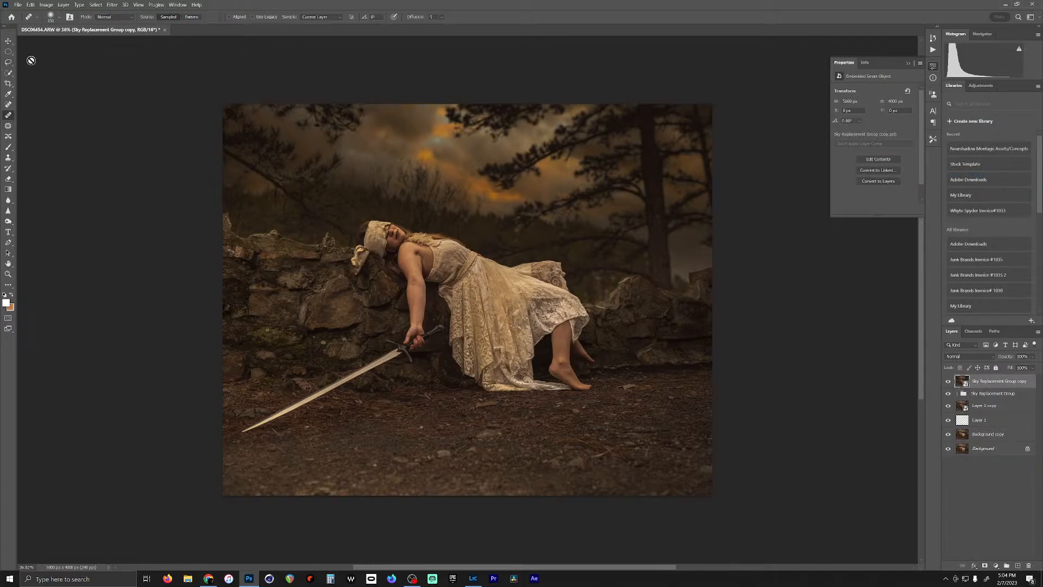
Step: Select the woman with Select Subject and extend the selection over the hair behind her blindfold and along her face
left_click(10, 73)
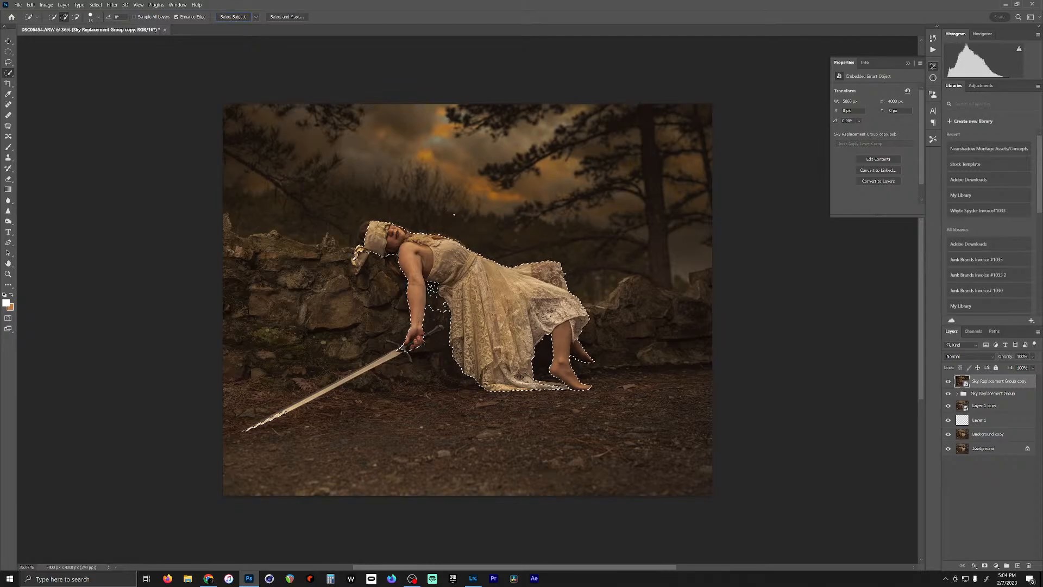
scroll(357, 239, "down", 2)
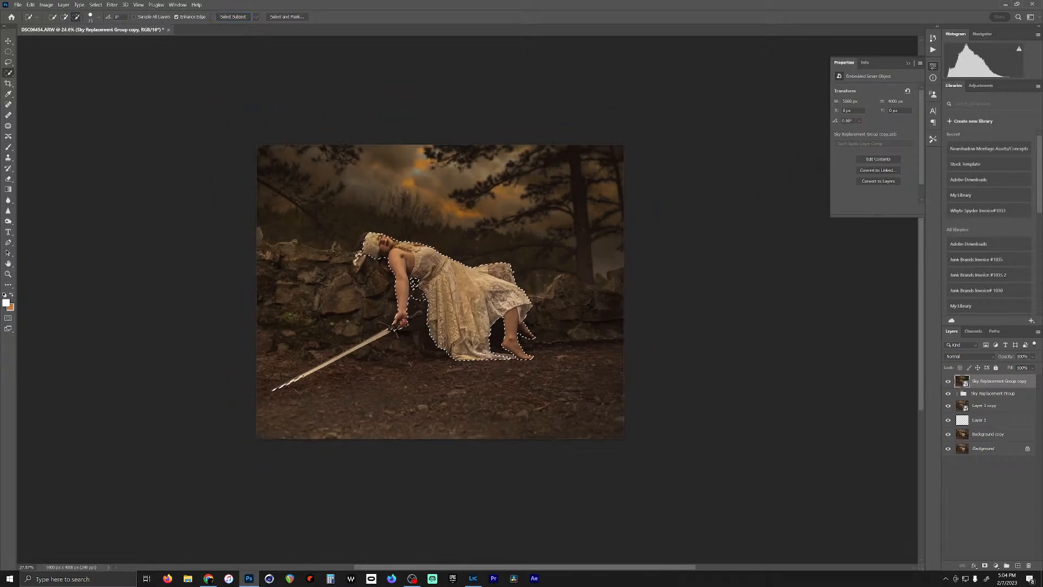
scroll(351, 238, "up", 6)
scroll(351, 238, "up", 4)
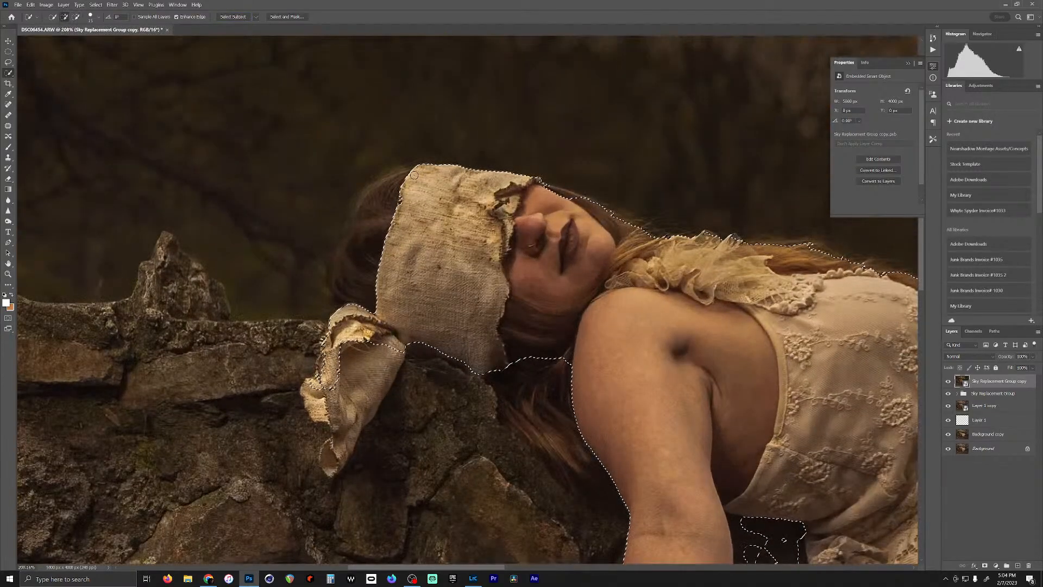
mouse_move(398, 183)
left_mouse_down()
mouse_move(373, 249)
mouse_move(396, 203)
mouse_move(375, 283)
mouse_move(362, 295)
mouse_move(337, 274)
mouse_move(341, 295)
mouse_move(326, 280)
mouse_move(366, 195)
mouse_move(357, 208)
mouse_move(425, 178)
left_mouse_up()
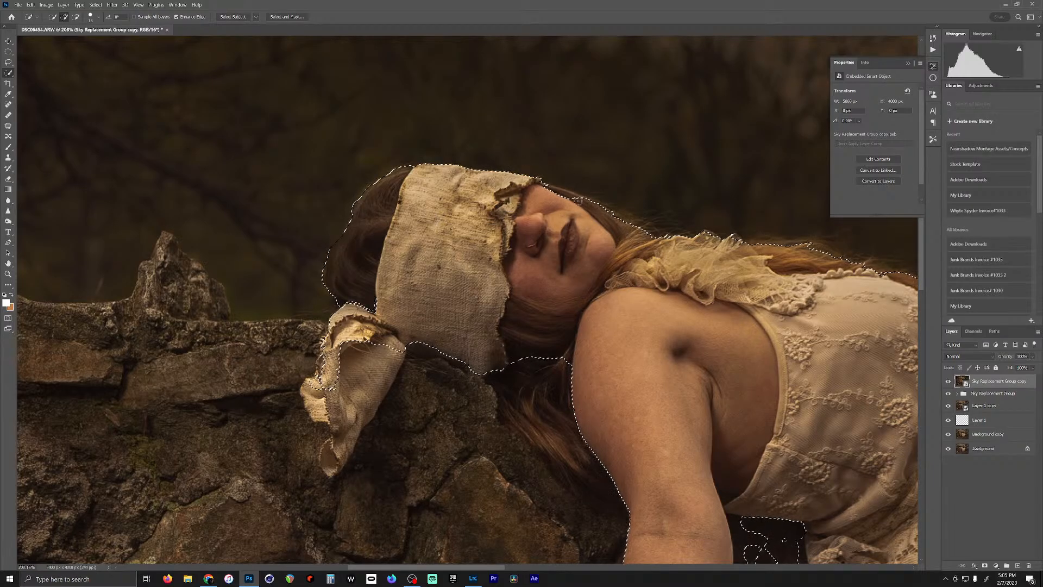
left_click_drag(590, 207, 556, 192)
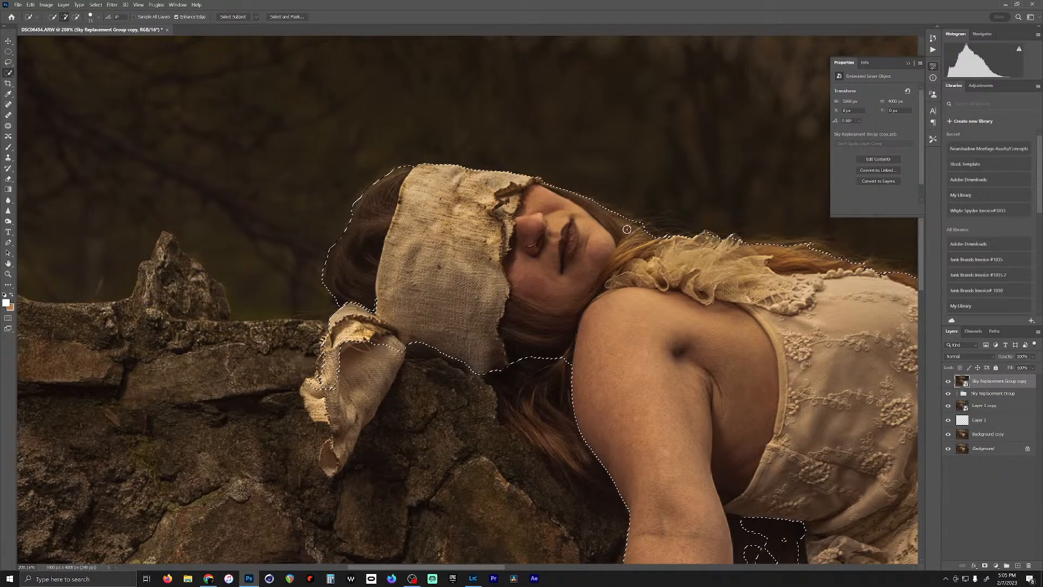
Step: Add the hair under her shoulder and the hanging blindfold cloth to the selection, and subtract the surrounding stones
mouse_move(569, 346)
left_mouse_down()
mouse_move(563, 381)
mouse_move(540, 380)
mouse_move(514, 409)
mouse_move(627, 500)
left_mouse_up()
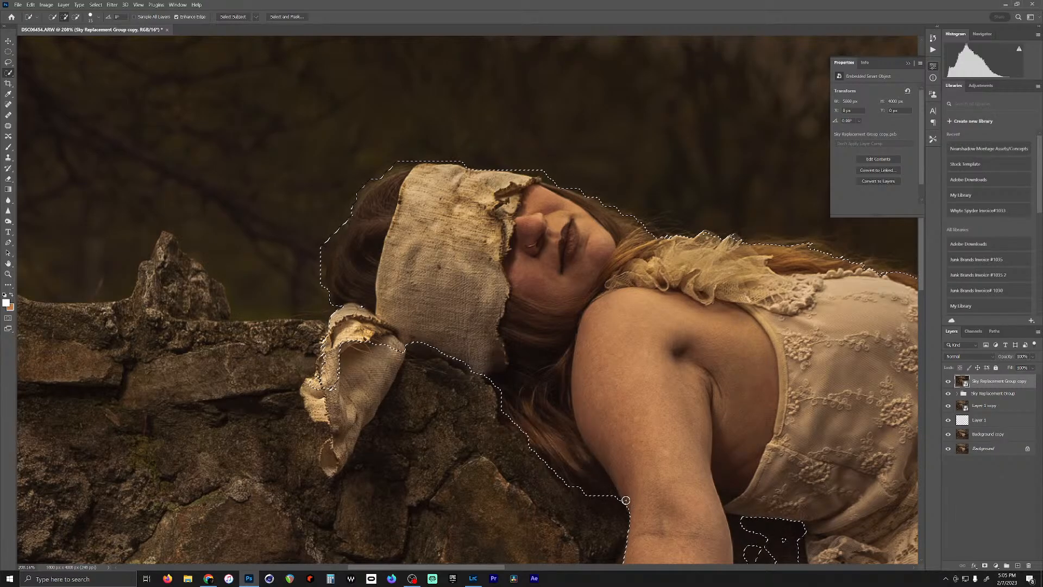
left_click_drag(379, 346, 366, 384)
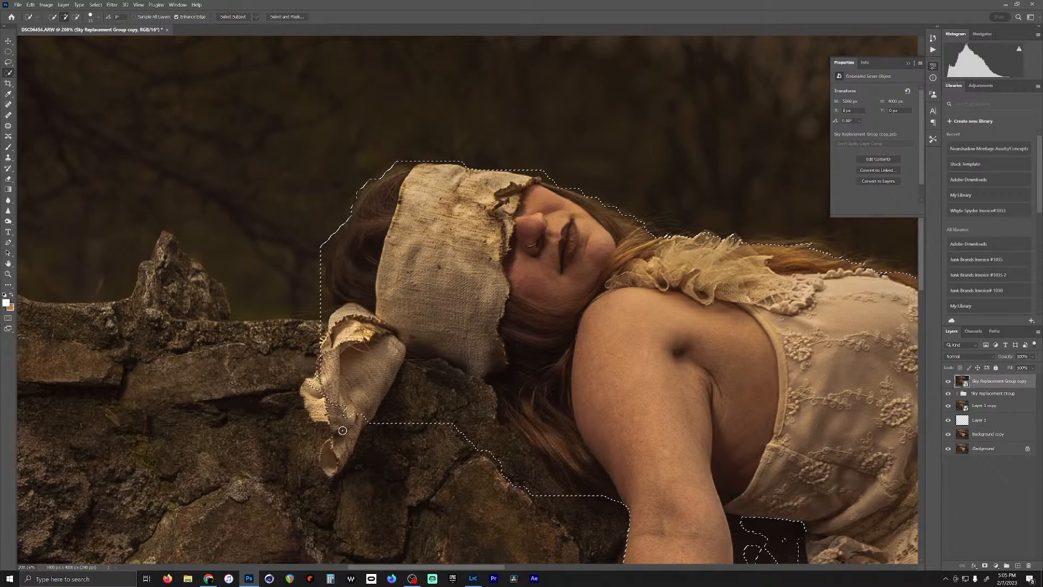
left_click_drag(343, 431, 329, 422)
mouse_move(397, 419)
left_mouse_down()
mouse_move(454, 436)
mouse_move(535, 503)
mouse_move(445, 388)
mouse_move(464, 457)
mouse_move(493, 463)
mouse_move(516, 490)
mouse_move(394, 415)
left_mouse_up()
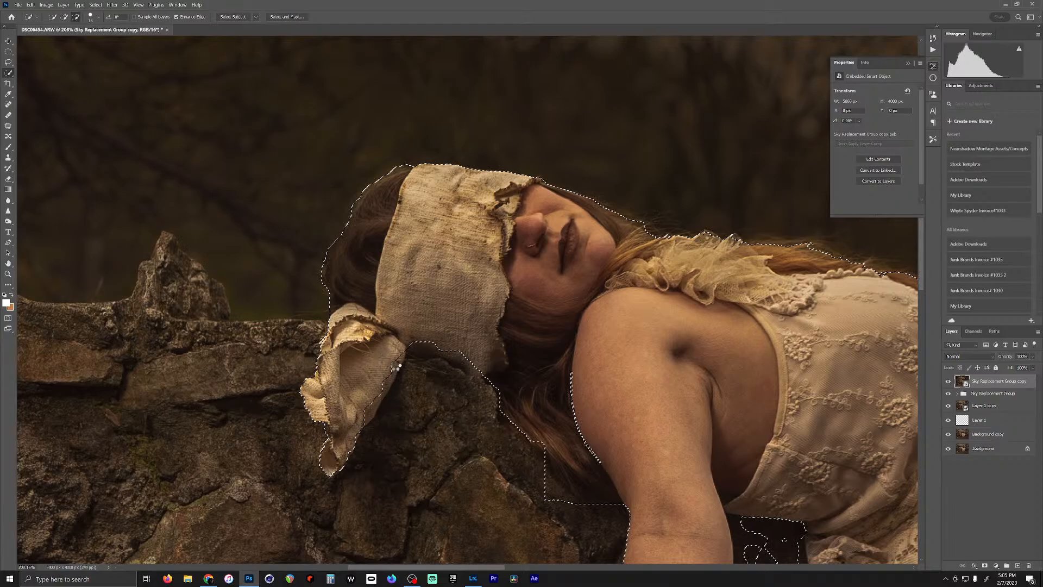
left_click_drag(395, 357, 365, 418)
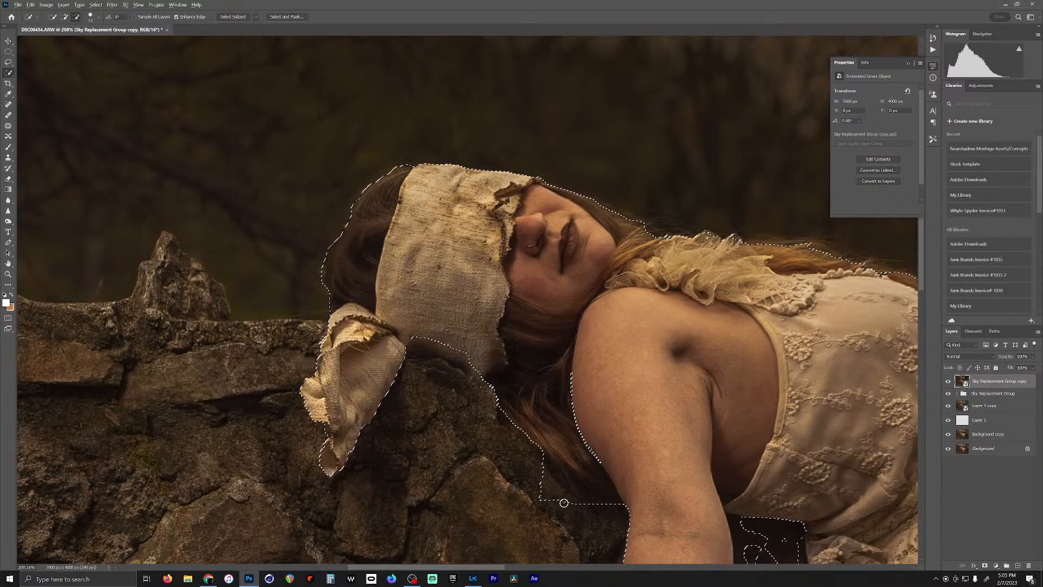
left_click_drag(563, 502, 555, 493)
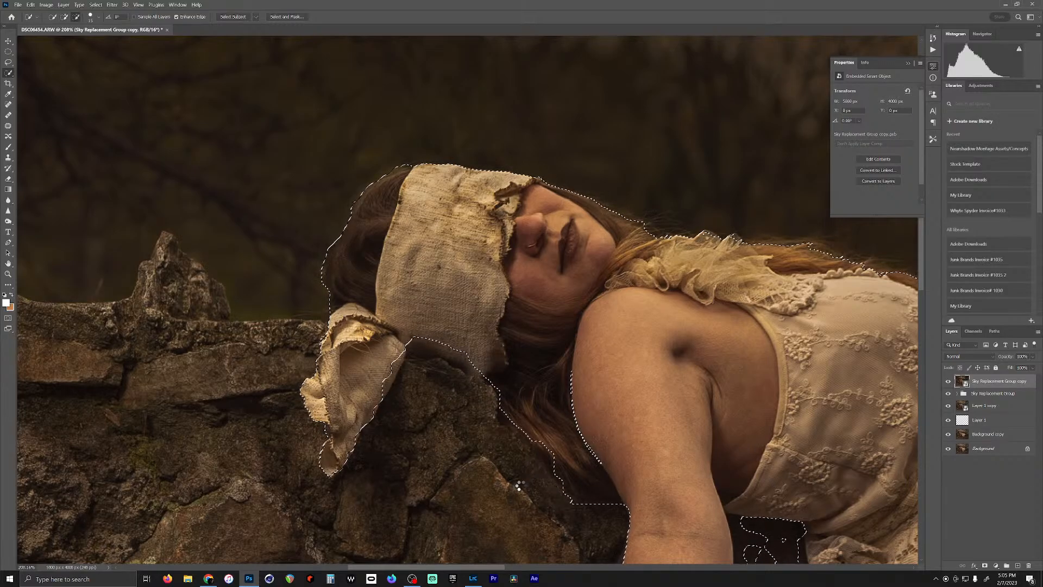
Step: Subtract the stone wall visible between her arm and the dress from the selection
left_click_drag(608, 459, 305, 170)
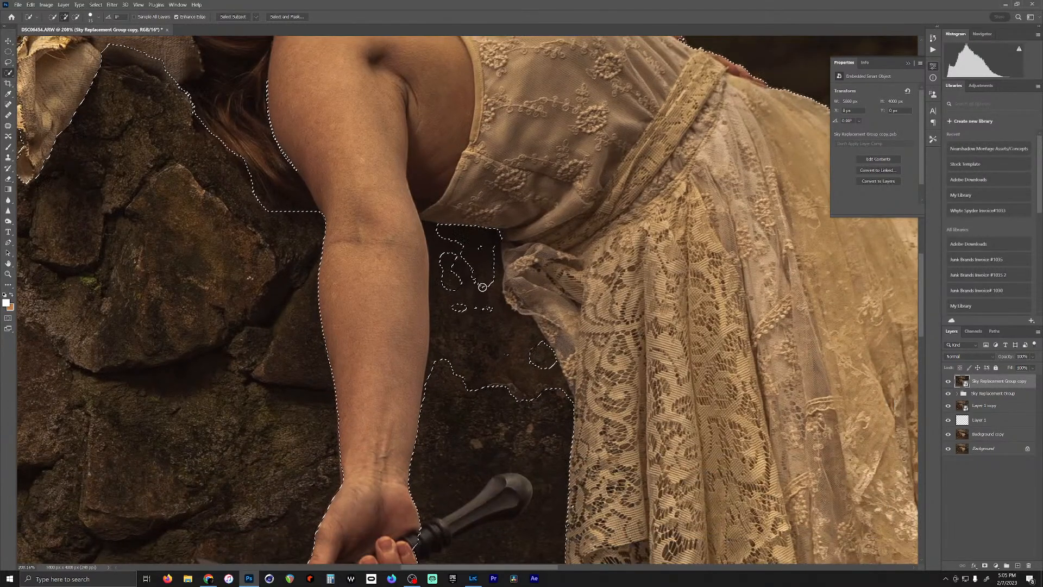
left_click(483, 282)
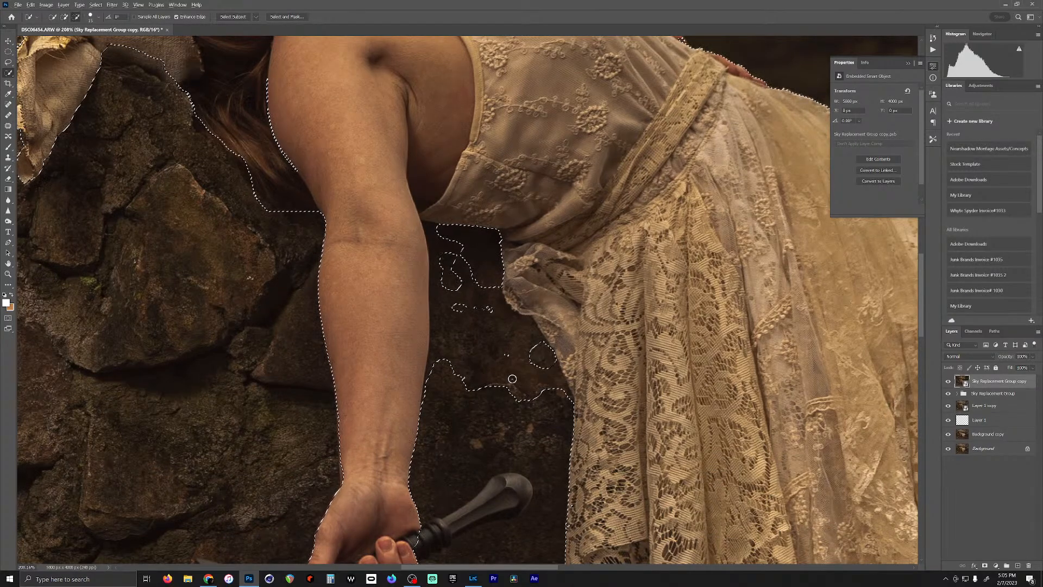
left_click(508, 342)
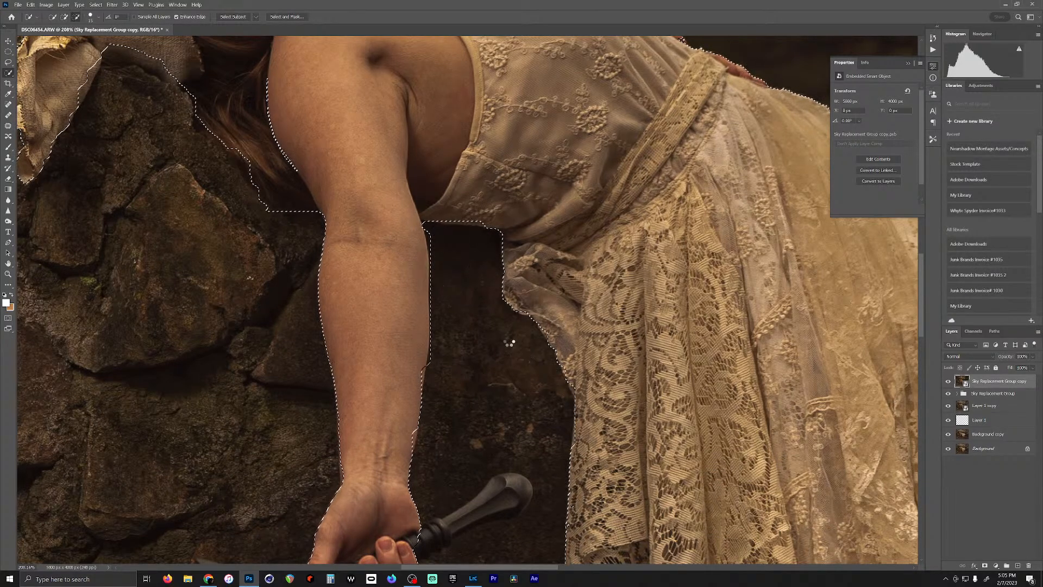
Step: Add the sword's grip and pommel to the selection and correct its edge around her fingers
left_click_drag(489, 401, 540, 177)
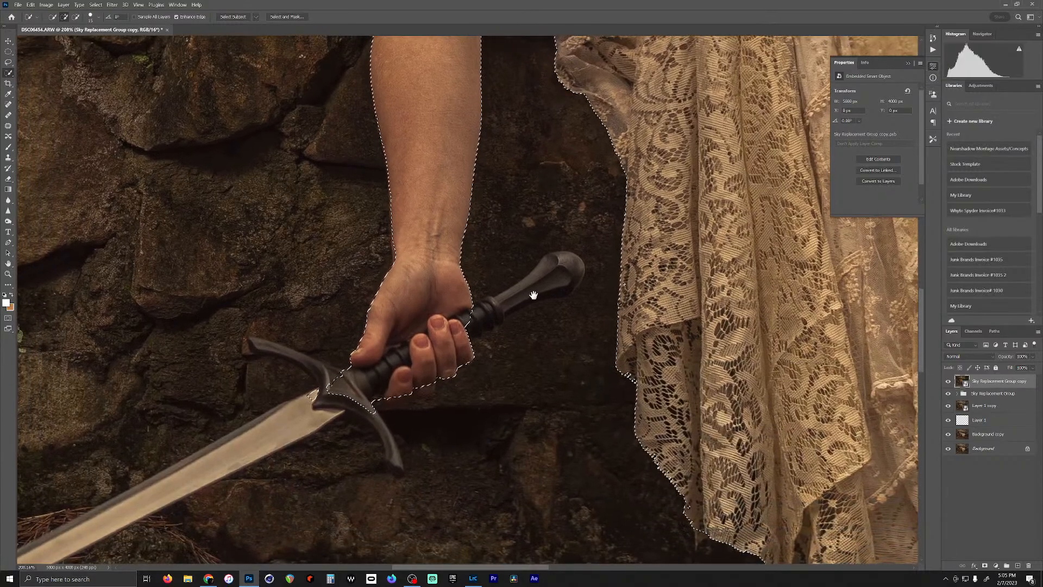
mouse_move(470, 332)
left_mouse_down()
mouse_move(574, 266)
mouse_move(555, 256)
mouse_move(565, 261)
mouse_move(540, 293)
mouse_move(492, 320)
left_mouse_up()
mouse_move(435, 386)
left_mouse_down()
mouse_move(401, 405)
mouse_move(410, 410)
mouse_move(443, 406)
mouse_move(468, 388)
left_mouse_up()
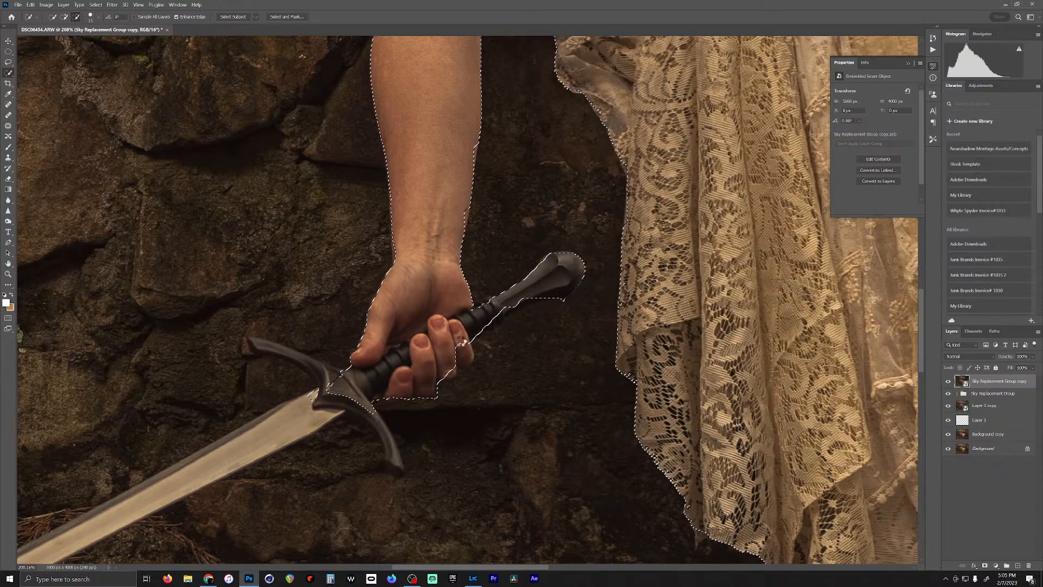
mouse_move(467, 348)
left_mouse_down()
mouse_move(439, 399)
mouse_move(382, 401)
mouse_move(412, 398)
mouse_move(409, 418)
left_mouse_up()
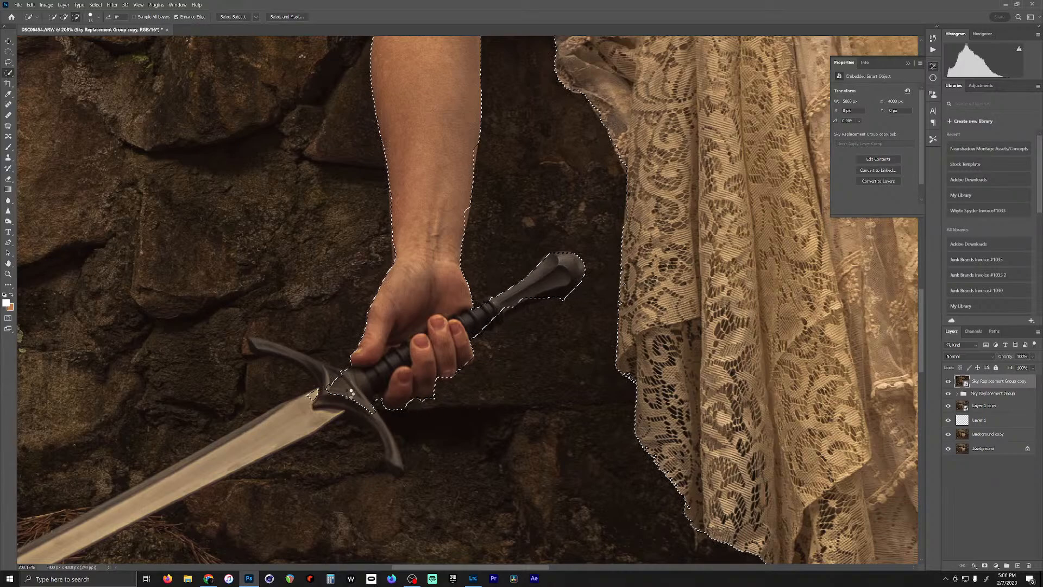
Step: Add the sword's crossguard and the top of the blade to the selection, subtracting the stone around both guard arms
mouse_move(352, 391)
left_mouse_down()
mouse_move(318, 403)
mouse_move(274, 351)
mouse_move(252, 344)
mouse_move(259, 350)
left_mouse_up()
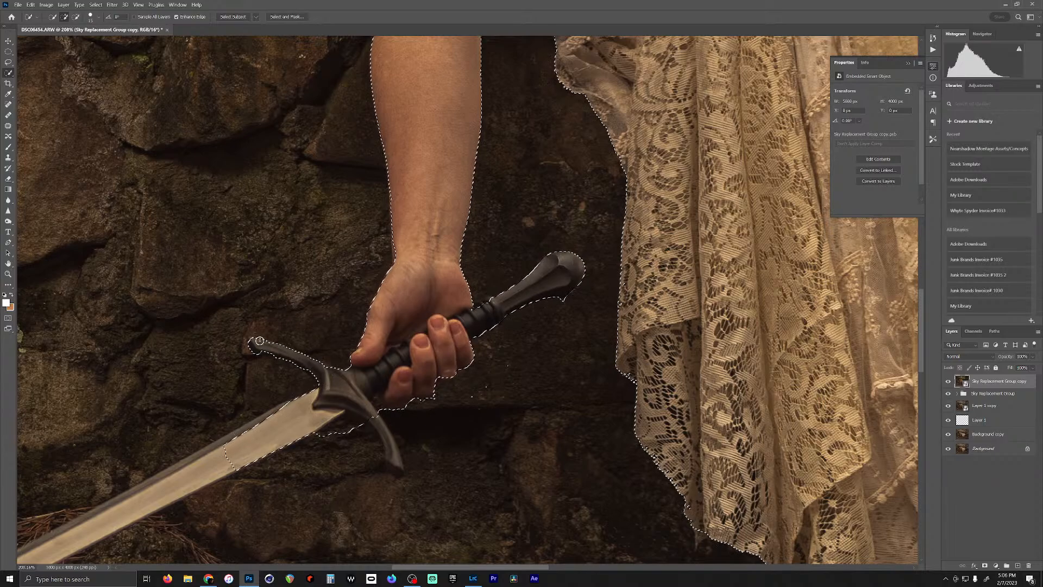
left_click(252, 344)
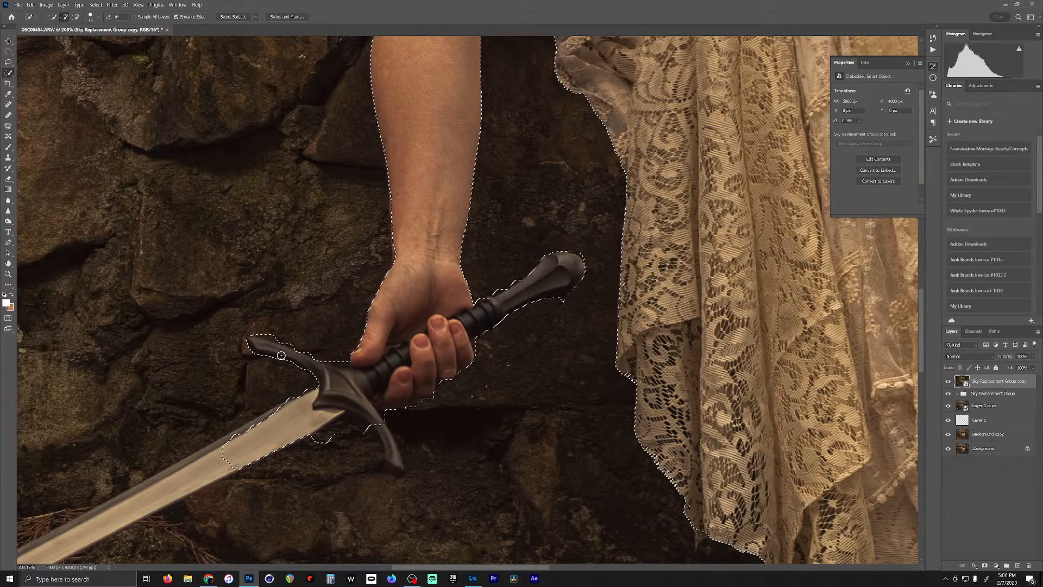
mouse_move(280, 354)
left_mouse_down()
mouse_move(298, 359)
mouse_move(229, 414)
left_mouse_up()
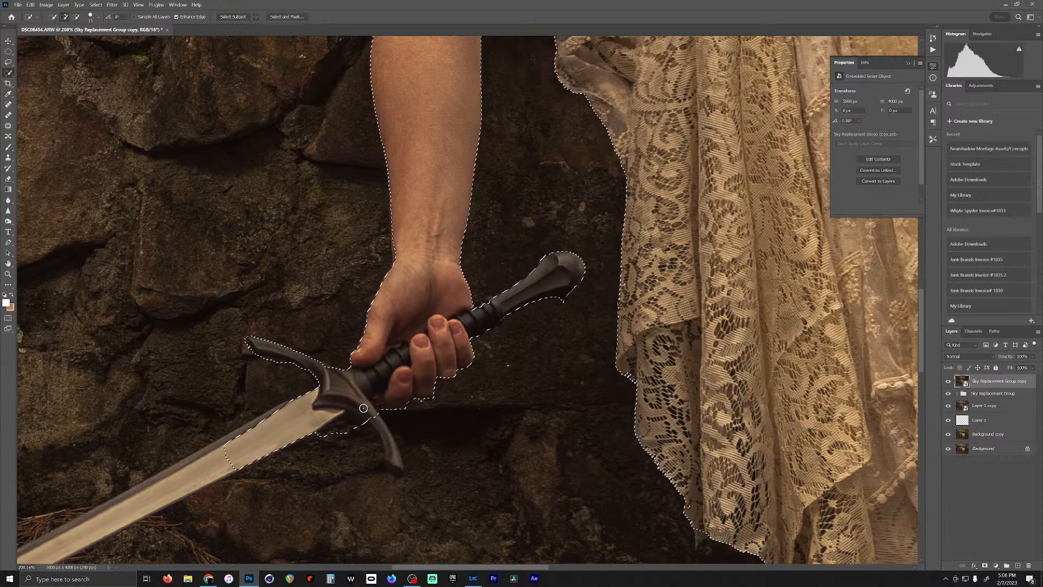
left_click_drag(392, 457, 394, 466)
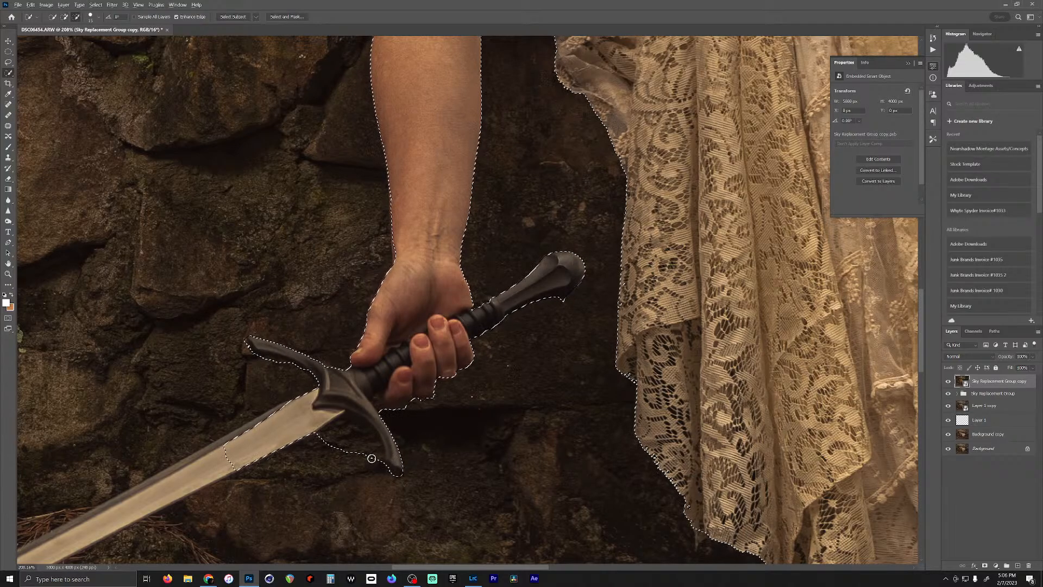
mouse_move(373, 457)
left_mouse_down()
mouse_move(363, 438)
mouse_move(337, 434)
left_mouse_up()
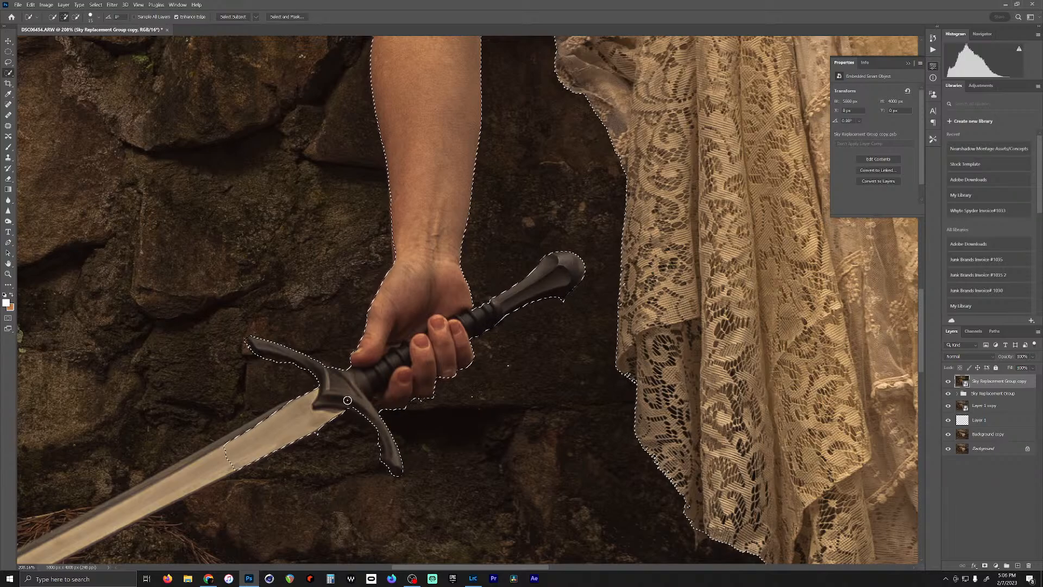
Step: Extend the selection along the full length of the sword blade down to its point
mouse_move(275, 436)
left_mouse_down()
mouse_move(400, 373)
mouse_move(317, 401)
left_mouse_up()
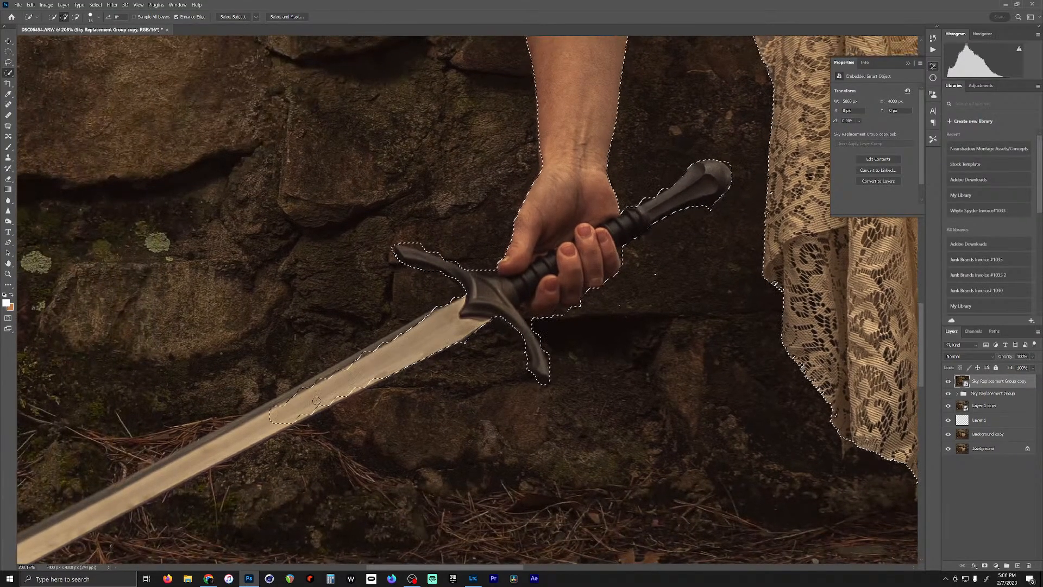
left_click_drag(241, 436, 104, 510)
left_click_drag(255, 419, 298, 393)
mouse_move(398, 336)
left_mouse_down()
mouse_move(570, 245)
mouse_move(715, 144)
mouse_move(308, 363)
left_mouse_up()
mouse_move(261, 386)
left_mouse_down()
mouse_move(38, 501)
mouse_move(63, 491)
left_mouse_up()
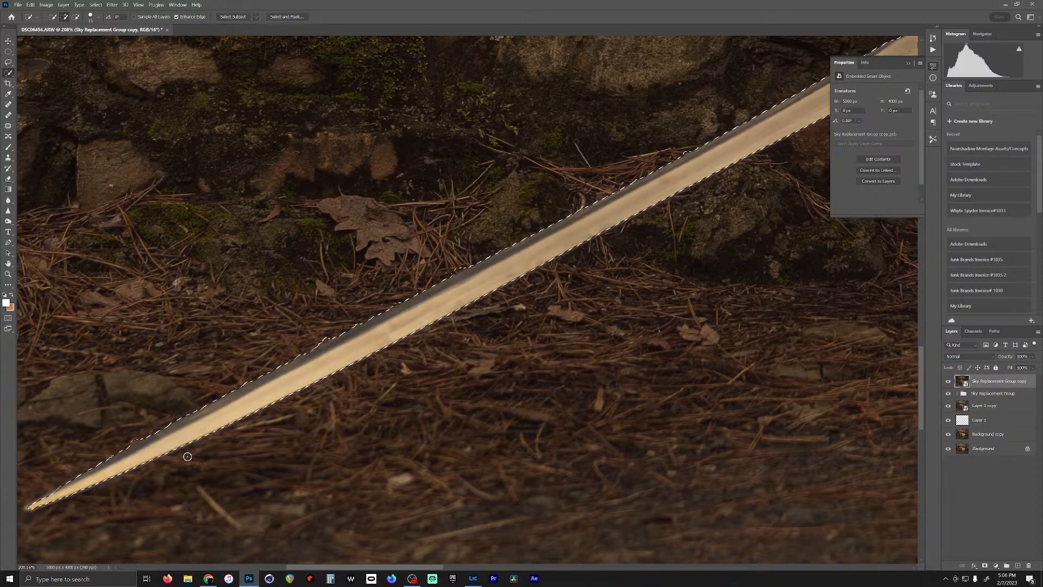
Step: Trim the ground from the selection along the blade's edge and tip, and correct the outline beneath the crossguard
left_click_drag(342, 331, 320, 336)
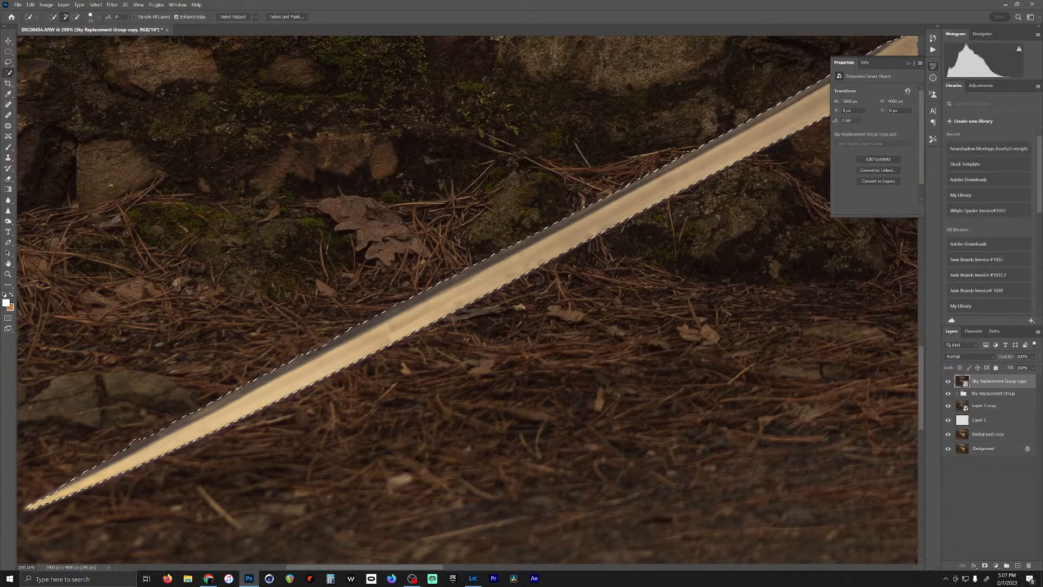
left_click_drag(142, 438, 137, 431)
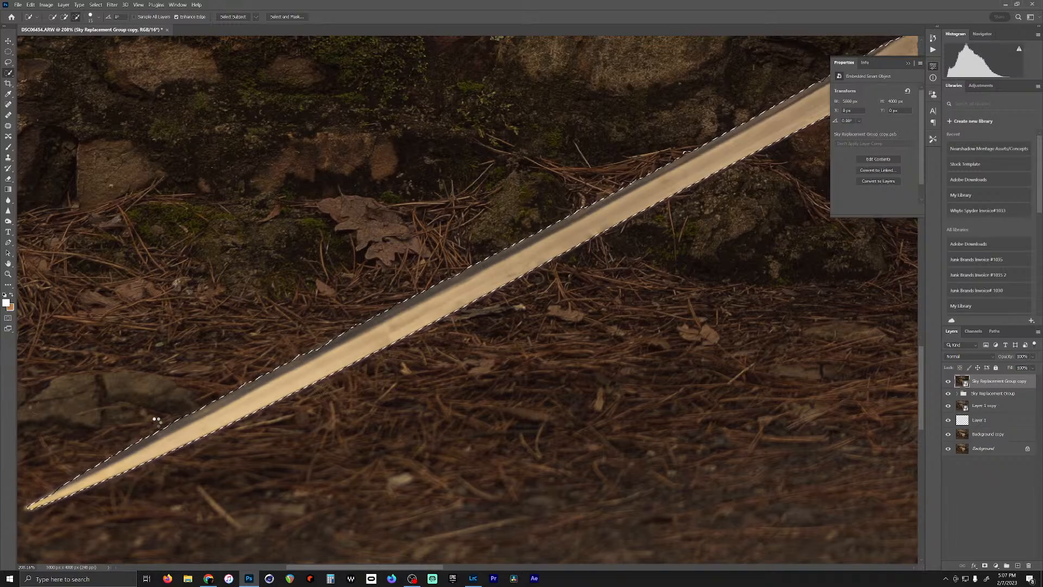
left_click_drag(152, 427, 317, 343)
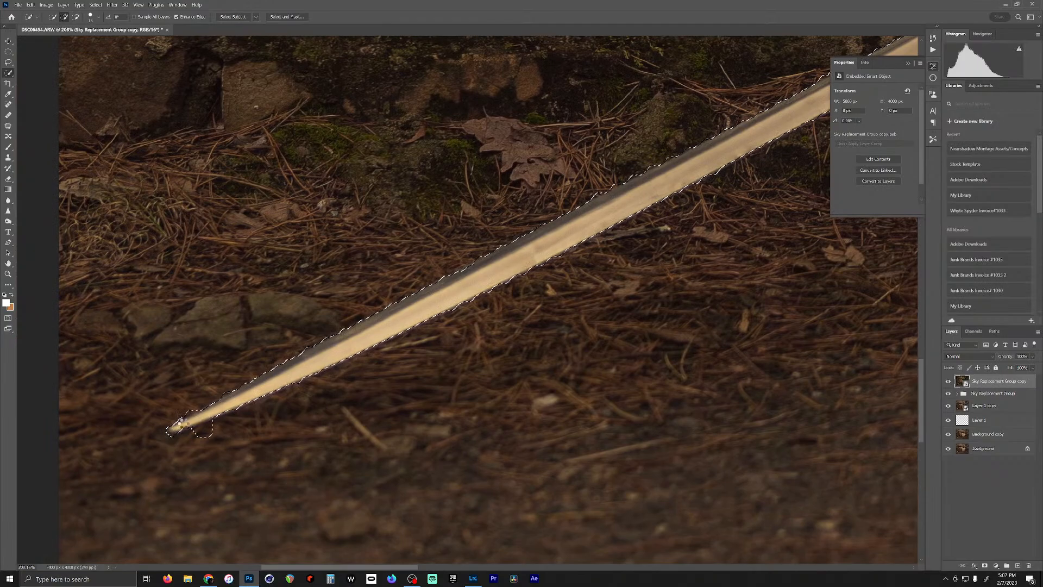
key("alt")
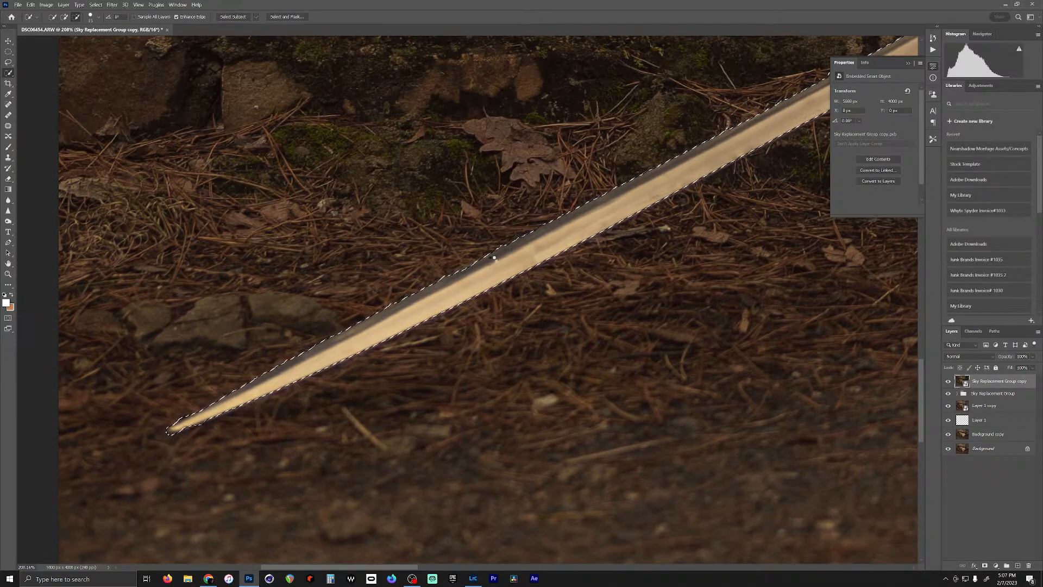
left_click_drag(536, 231, 70, 440)
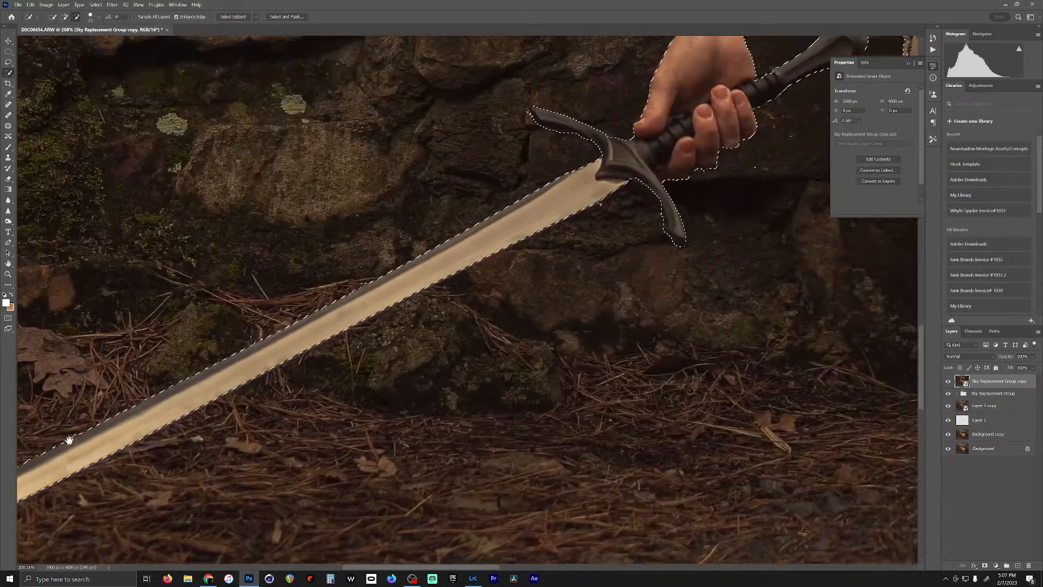
left_click(598, 212, "alt")
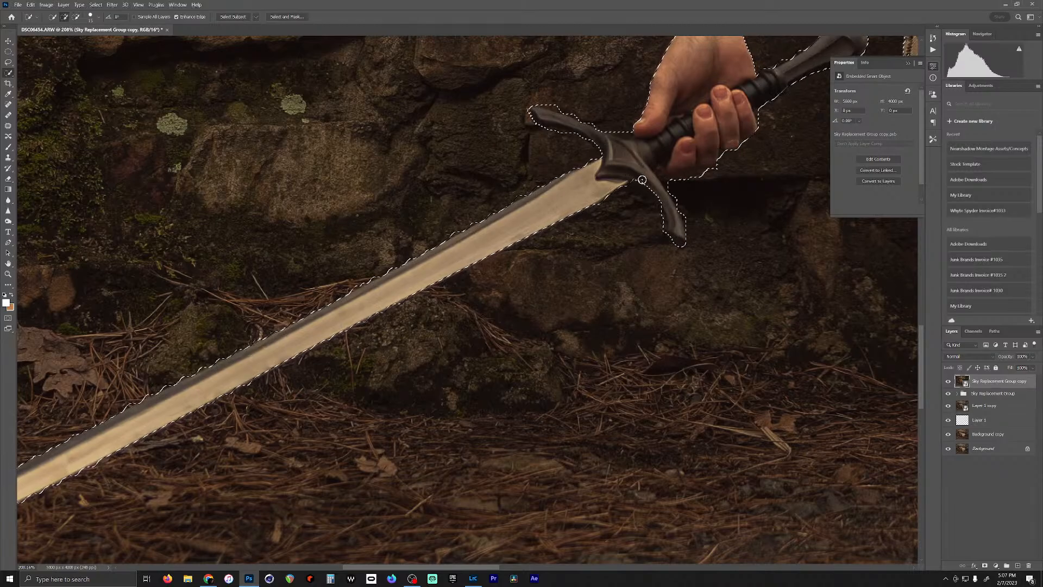
left_click_drag(647, 183, 657, 175)
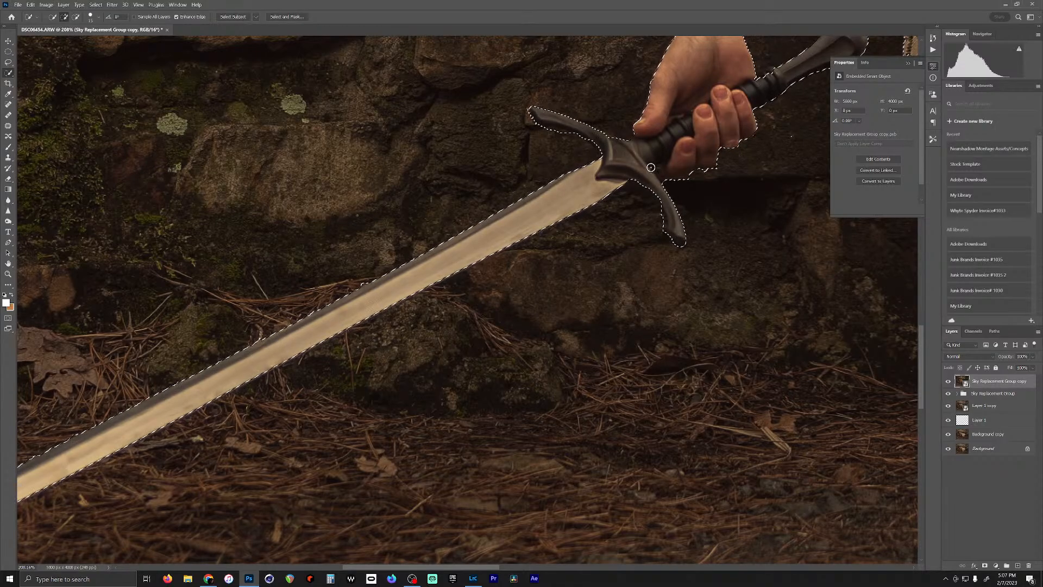
Step: Check the selection outline around the feet, dress and head, and turn it into a layer mask on the Sky Replacement Group copy layer
left_click_drag(568, 200, 91, 79)
mouse_move(821, 344)
left_mouse_down()
mouse_move(546, 216)
mouse_move(379, 273)
mouse_move(367, 336)
mouse_move(356, 314)
left_mouse_up()
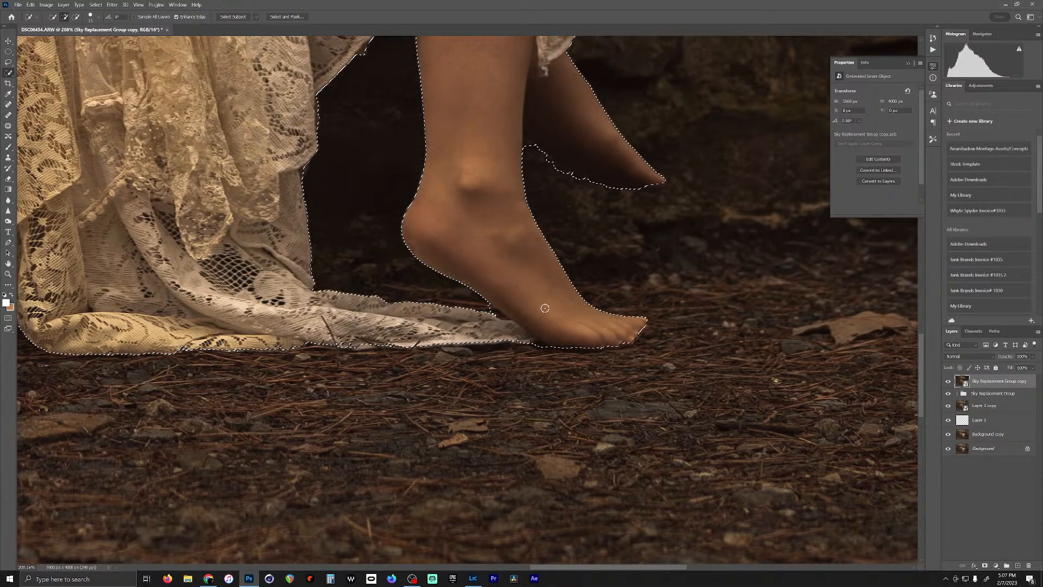
left_click_drag(543, 262, 434, 579)
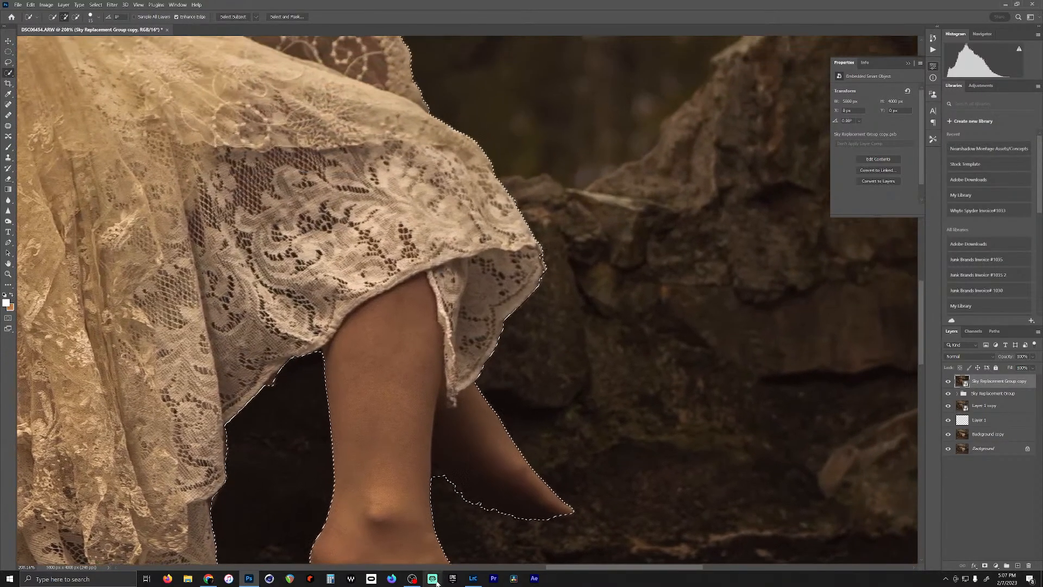
left_click_drag(375, 233, 559, 523)
left_click_drag(325, 322, 675, 433)
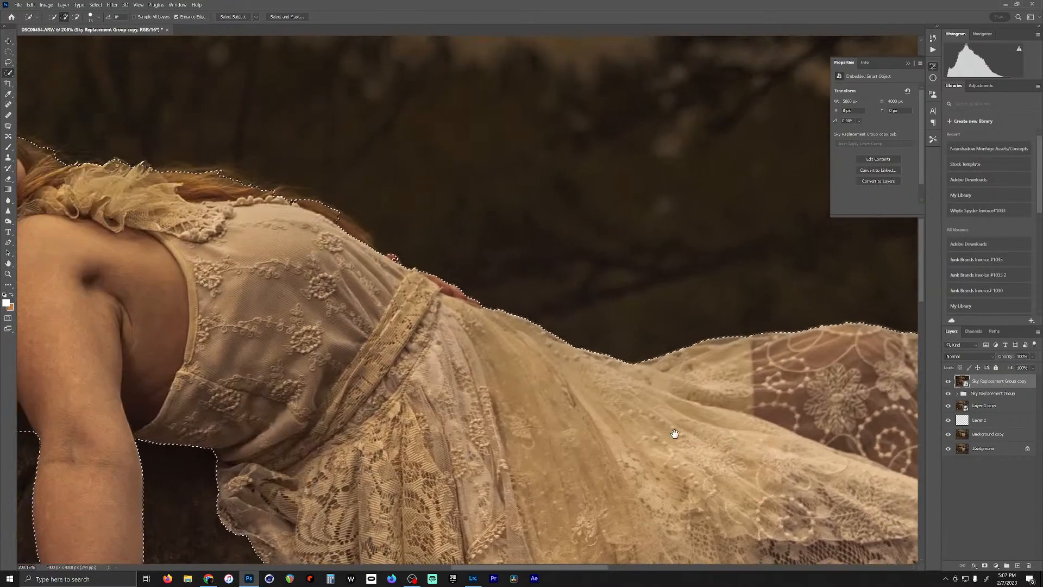
left_click_drag(354, 313, 898, 338)
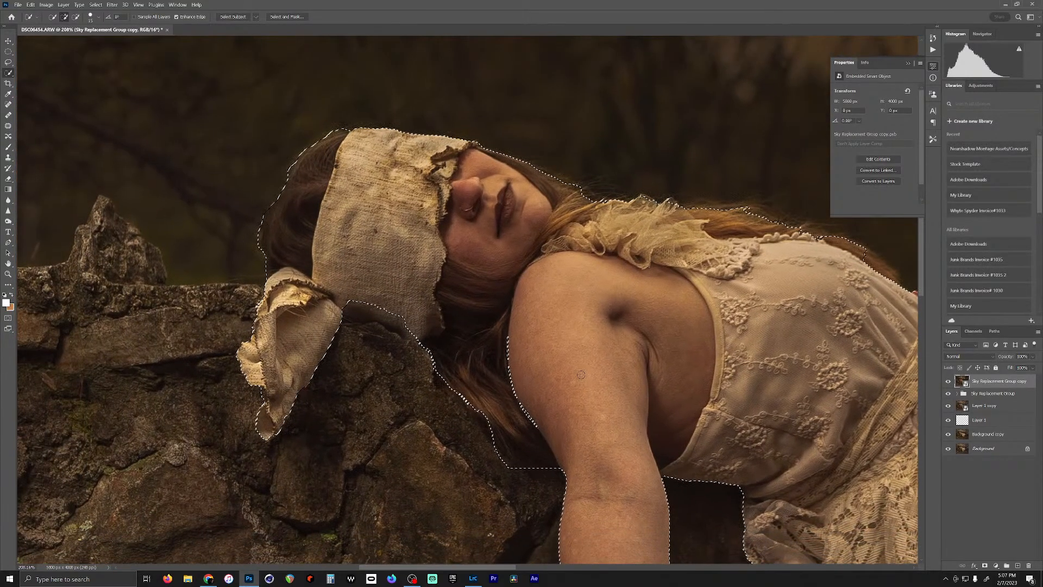
scroll(561, 369, "down", 6)
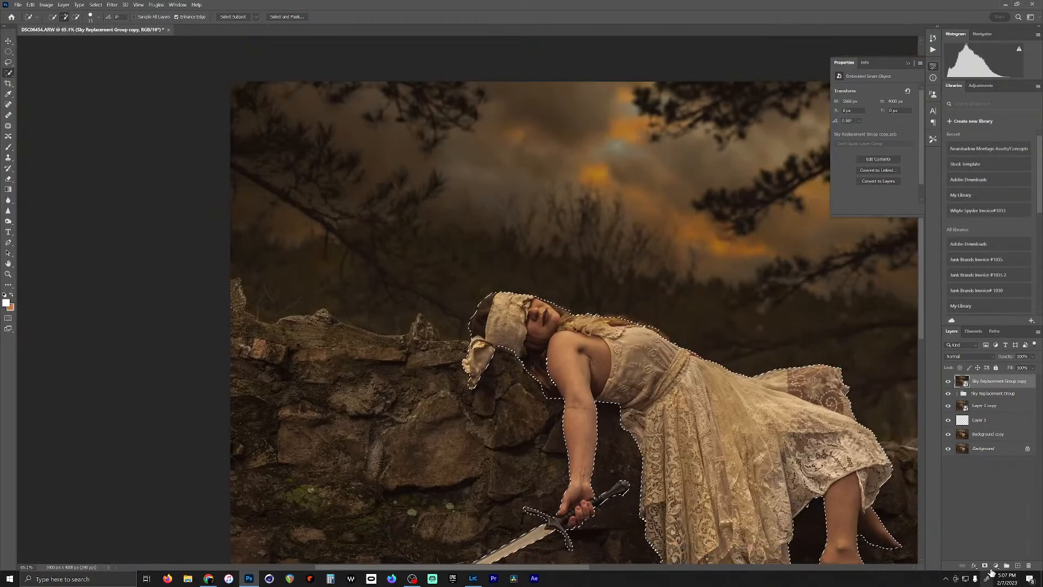
left_click(986, 566)
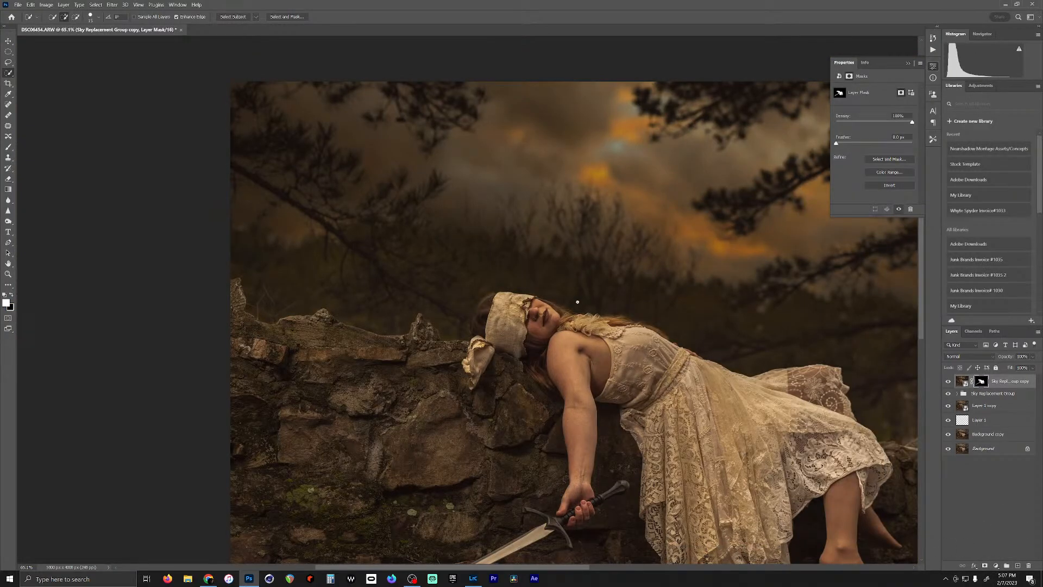
scroll(641, 387, "down", 5)
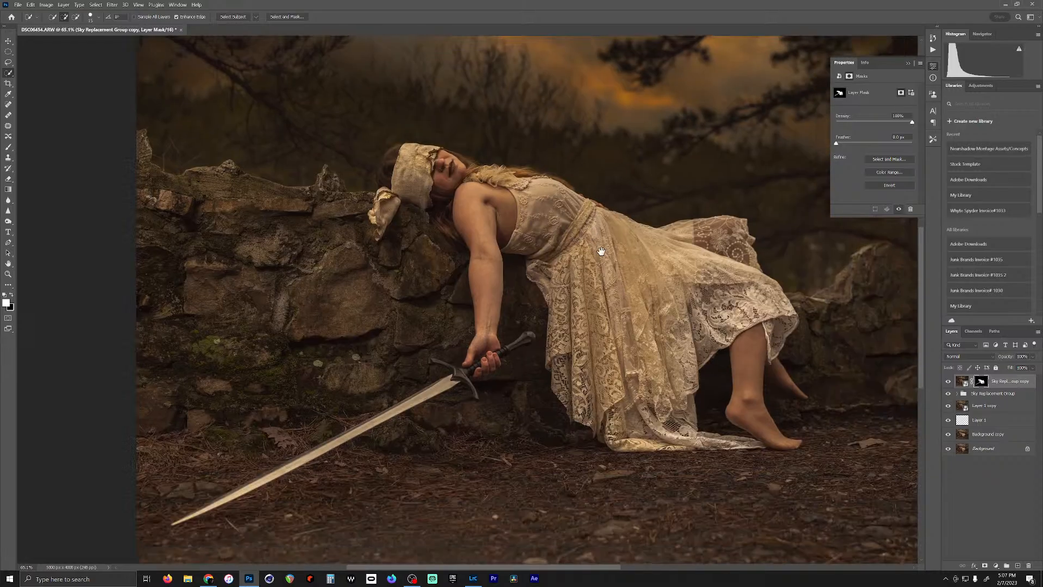
scroll(598, 274, "up", 3)
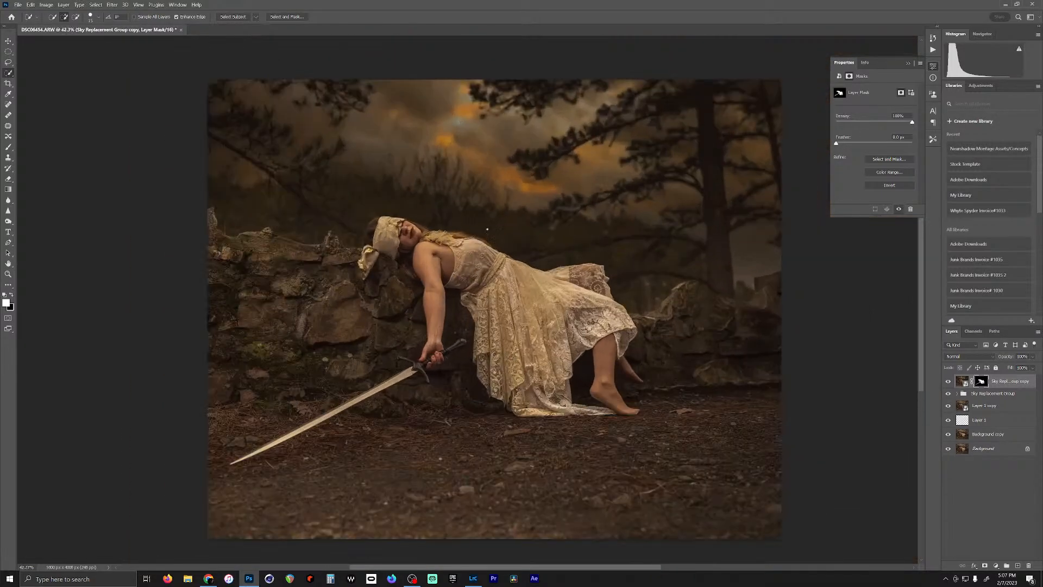
left_click_drag(538, 309, 513, 279)
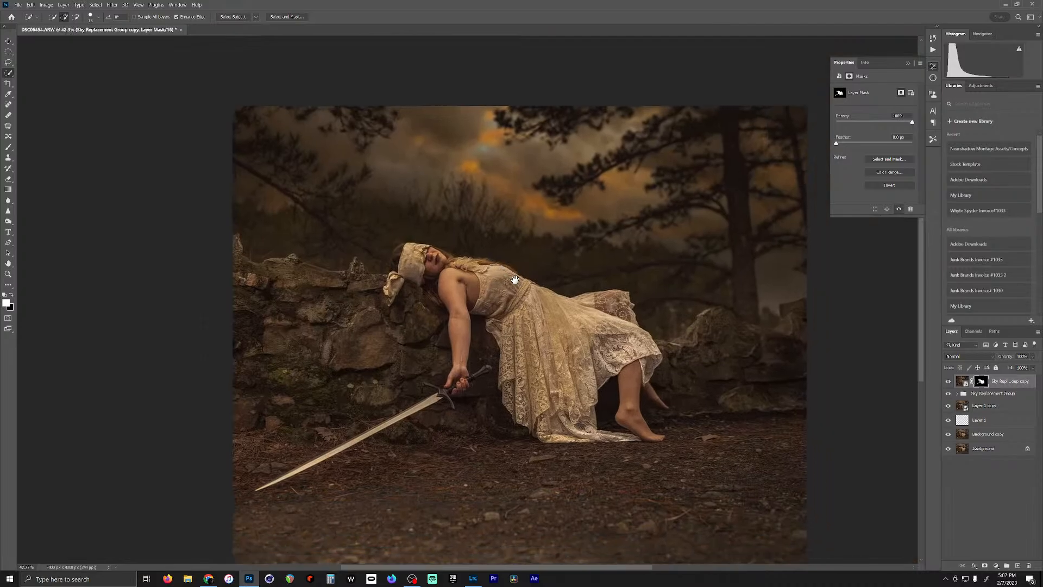
Step: Switch to File Explorer and find the Smoke4 overlay in Documents > ATMOS Bundle > ATMOS Overlays > ATMOS 1 Overlays
left_click(192, 580)
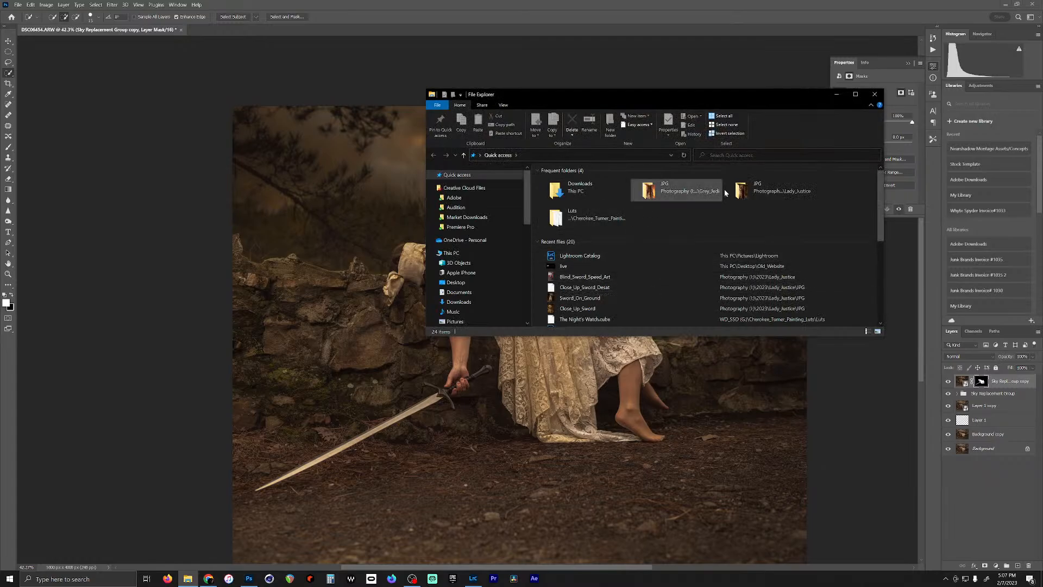
left_click(477, 292)
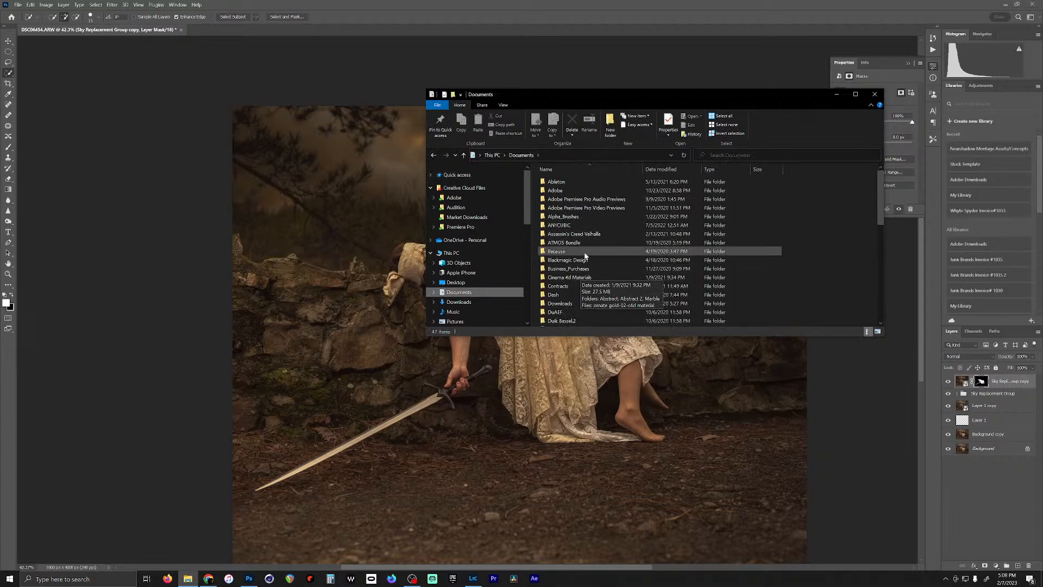
double_click(584, 243)
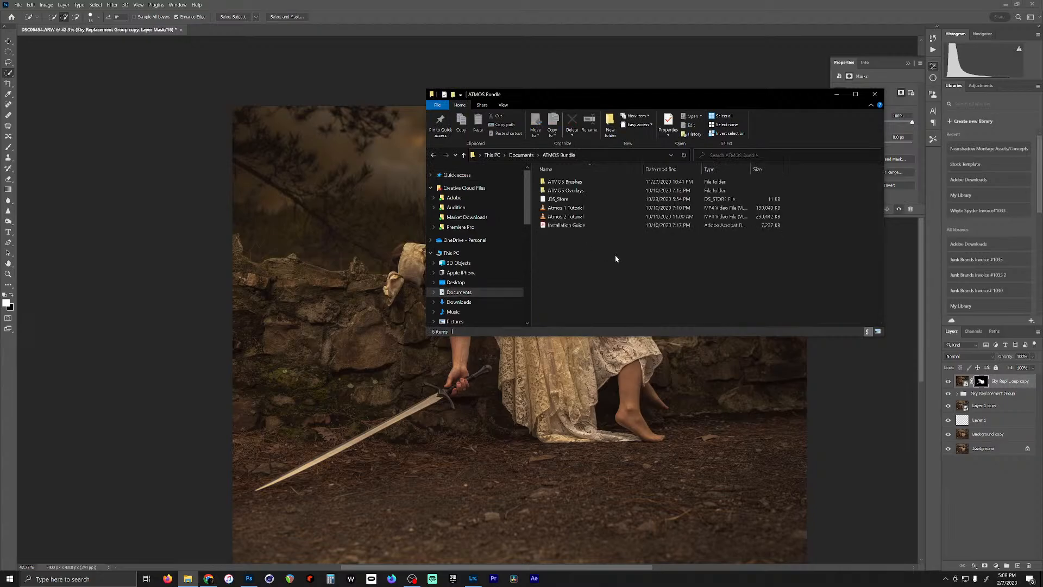
double_click(578, 190)
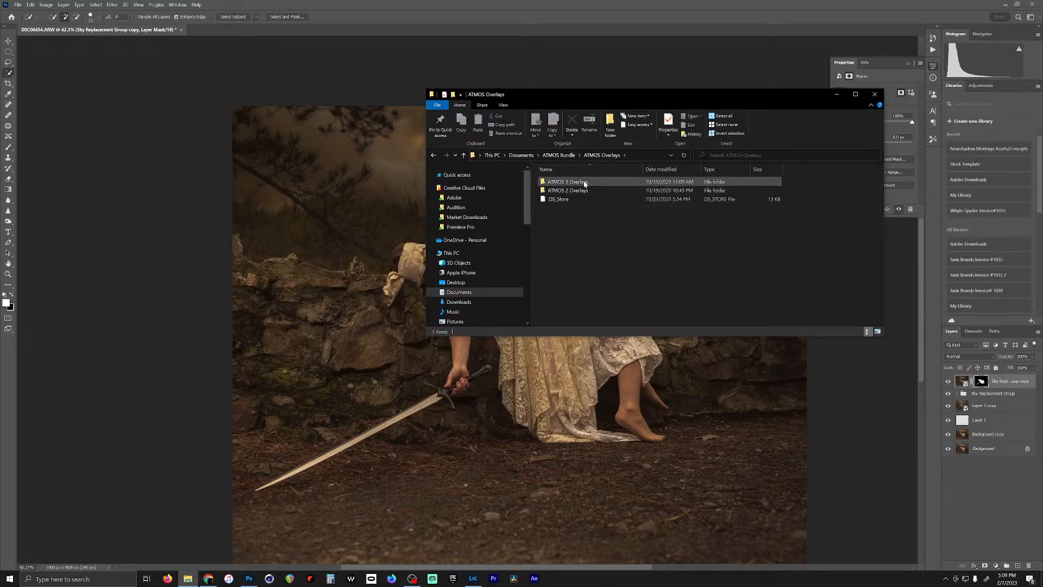
left_click(584, 182)
double_click(586, 184)
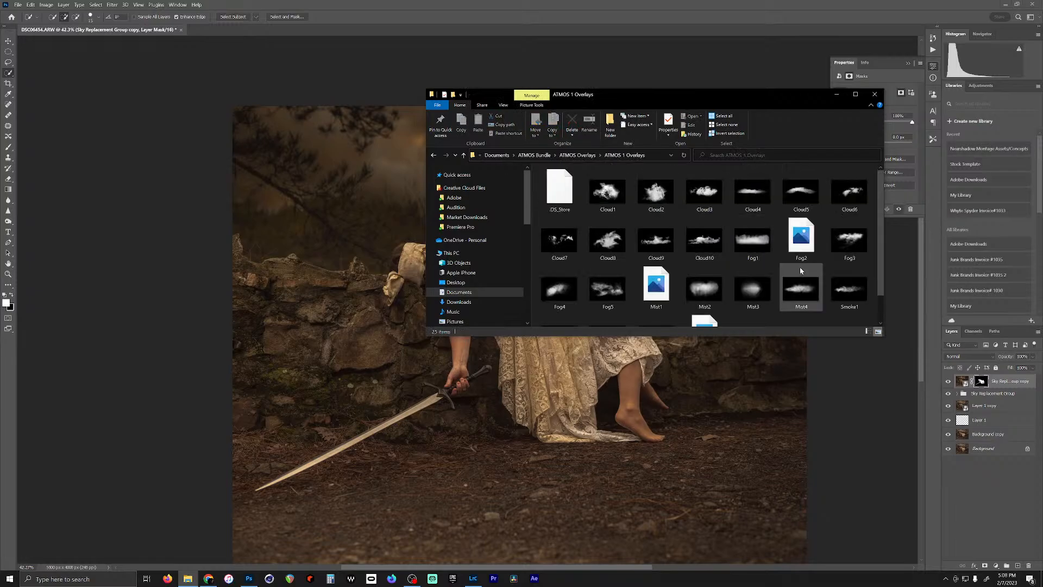
scroll(800, 266, "down", 2)
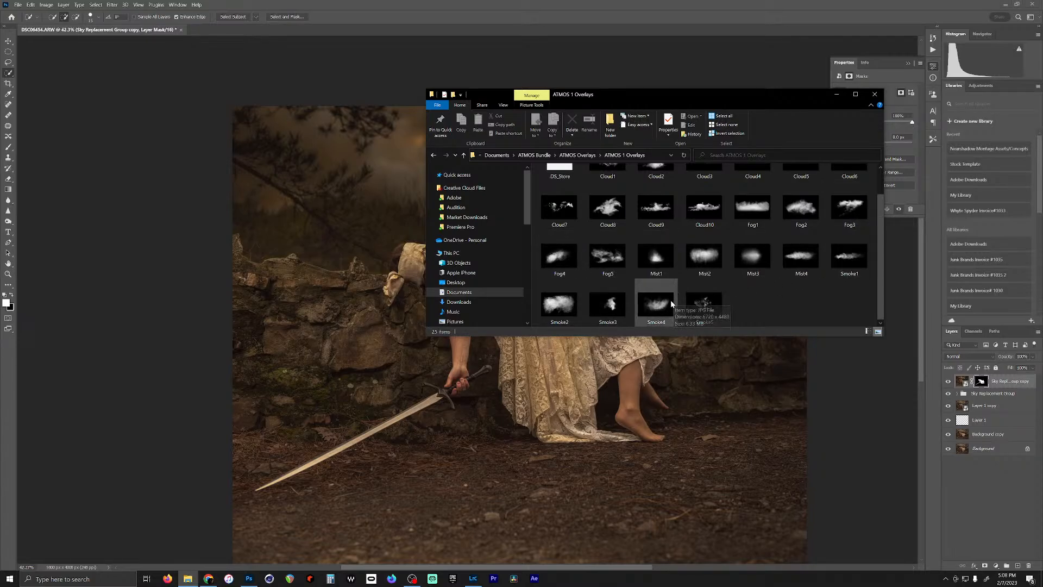
Step: Place the Smoke4 image into the portrait document in Photoshop and enlarge it until the smoke covers the whole canvas
left_click_drag(672, 300, 550, 255)
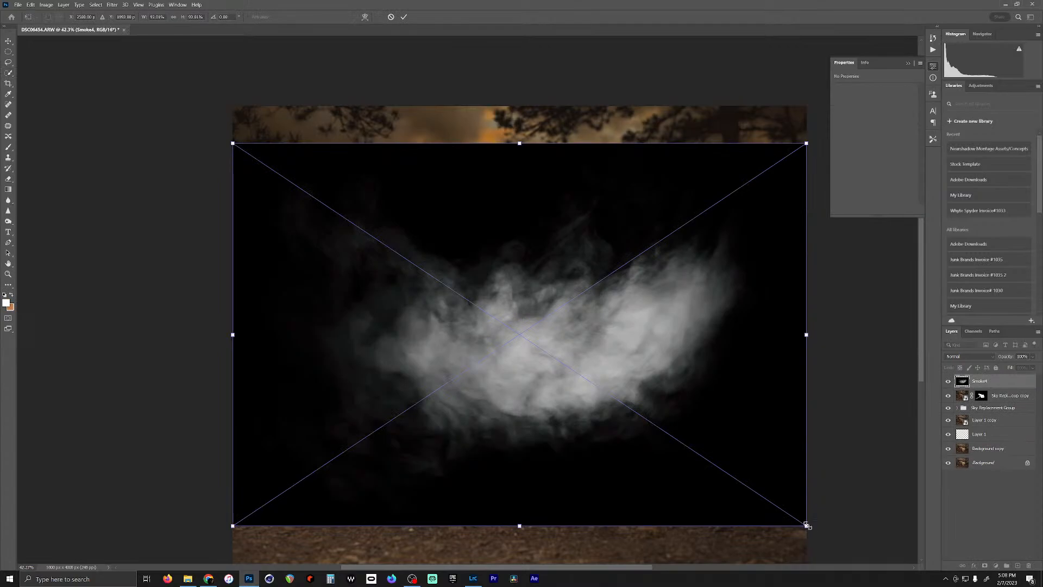
left_click_drag(807, 525, 582, 419)
left_click_drag(177, 305, 190, 254)
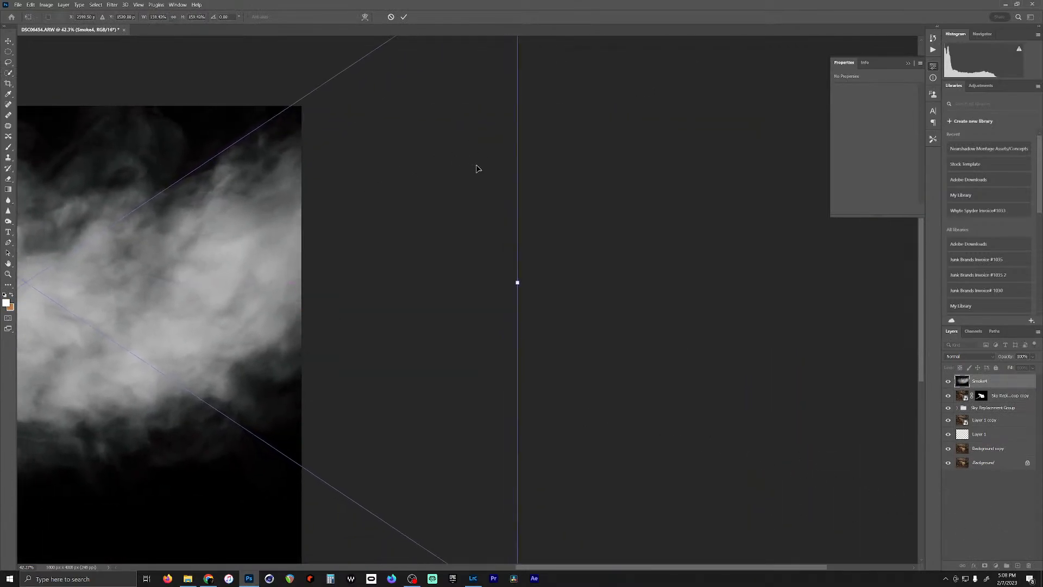
left_click_drag(454, 201, 696, 198)
left_click_drag(490, 207, 702, 197)
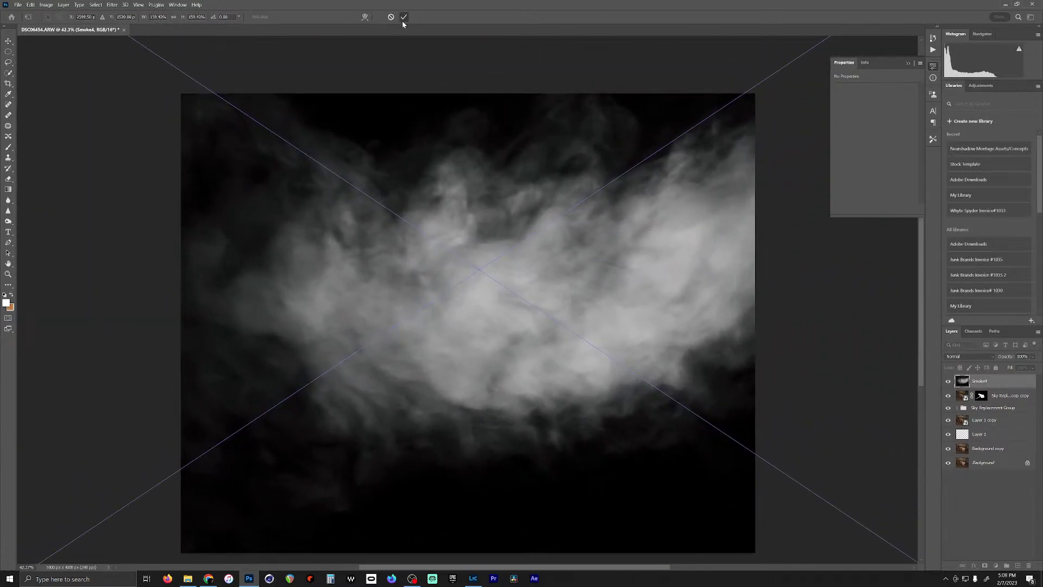
key("Return")
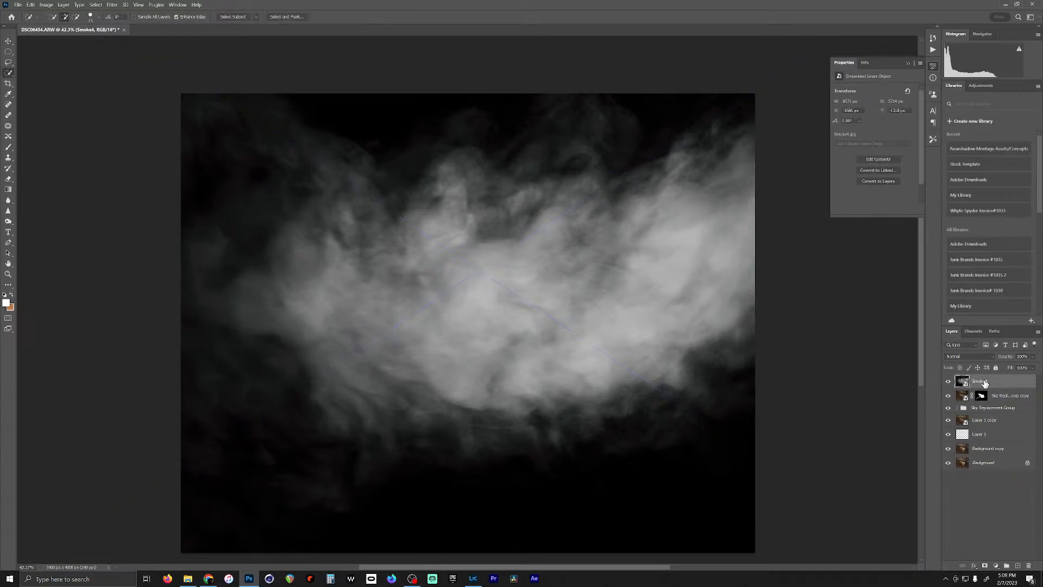
Step: Move the Smoke4 layer beneath the masked woman layer and blend out its black background by splitting the Blend If black slider to 255
left_click_drag(980, 381, 980, 403)
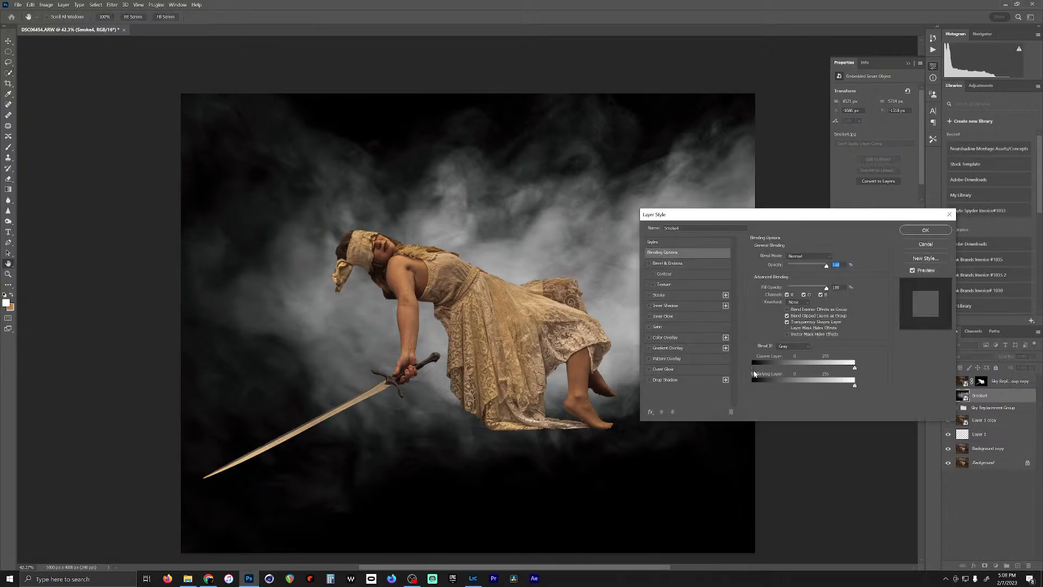
left_click_drag(776, 373, 859, 377)
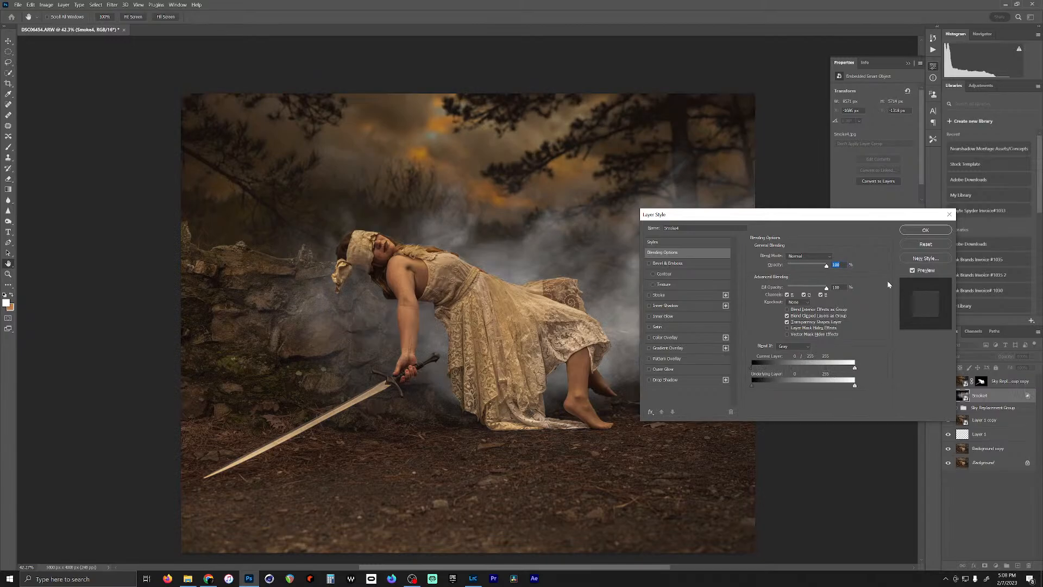
left_click(924, 230)
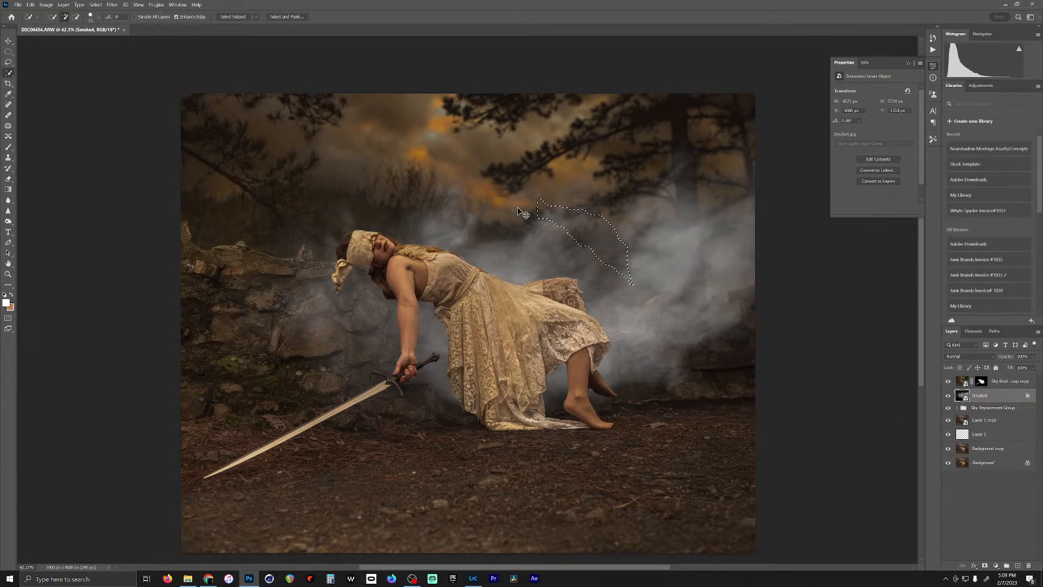
Step: Deselect the stray selection and move the smoke upward so it sits above the stone wall behind the woman
key("ctrl+d")
left_click(11, 41)
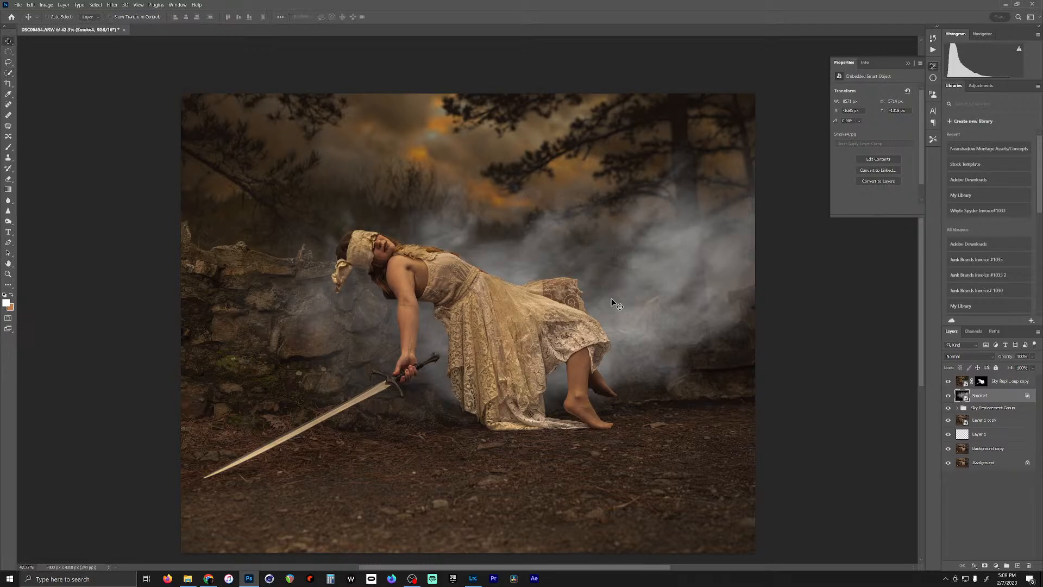
left_click_drag(615, 304, 622, 237)
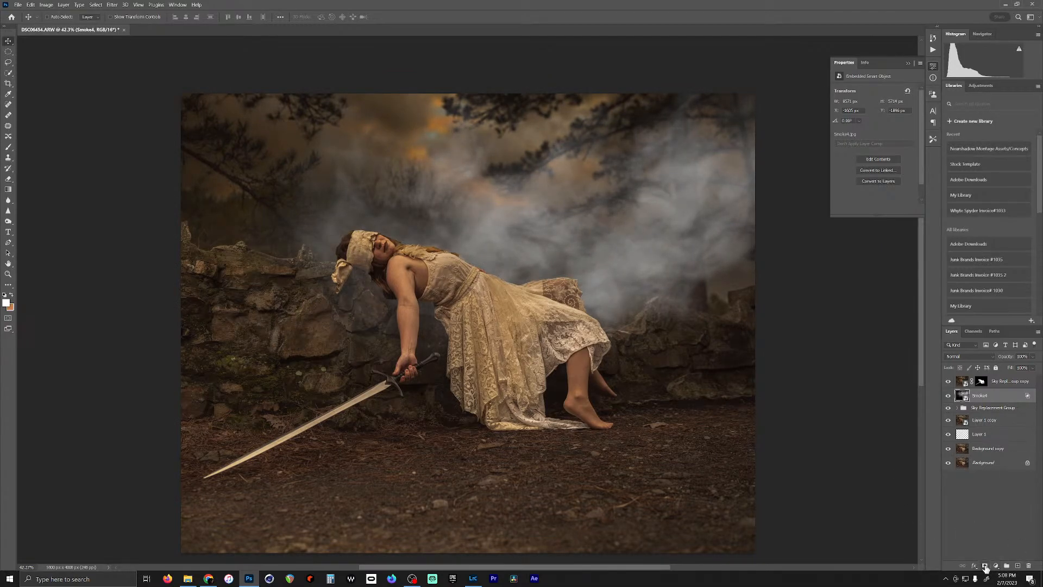
Step: Add a layer mask to the Smoke4 layer and paint it black with a smaller soft brush over the stone wall on both sides of the woman
left_click(985, 566)
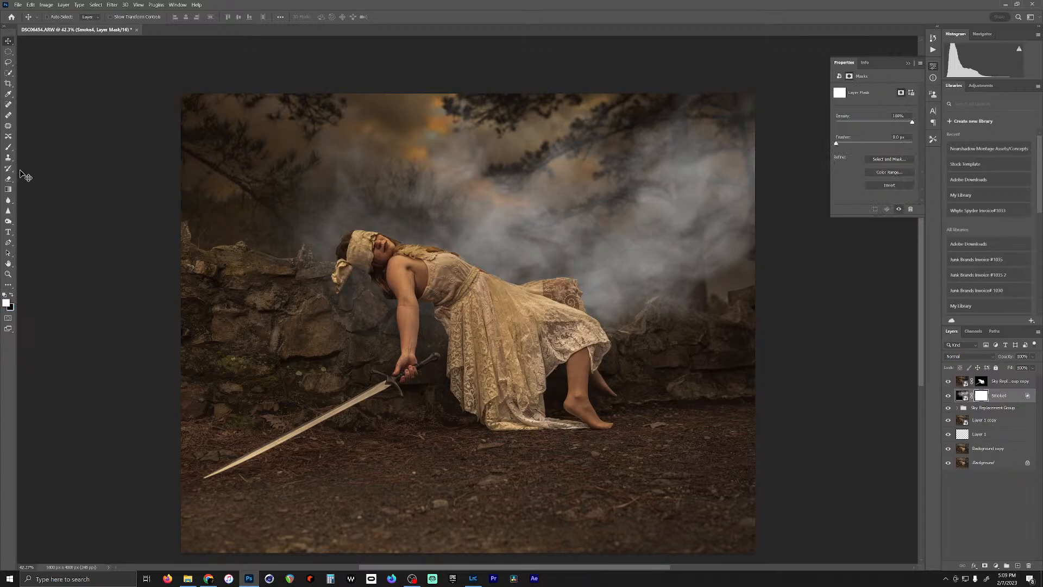
left_click(9, 148)
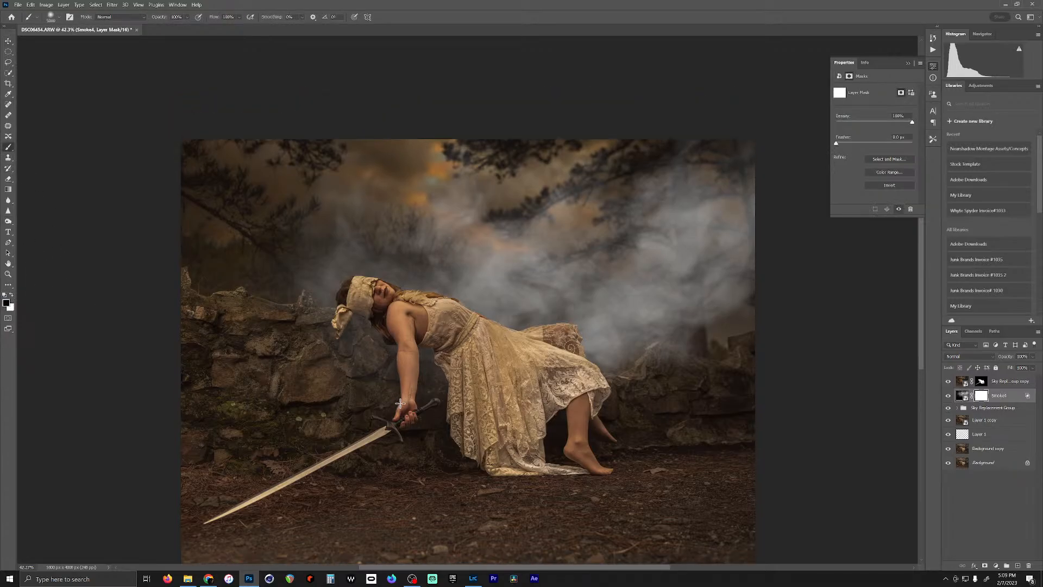
scroll(405, 375, "up", 5)
scroll(410, 382, "down", 3)
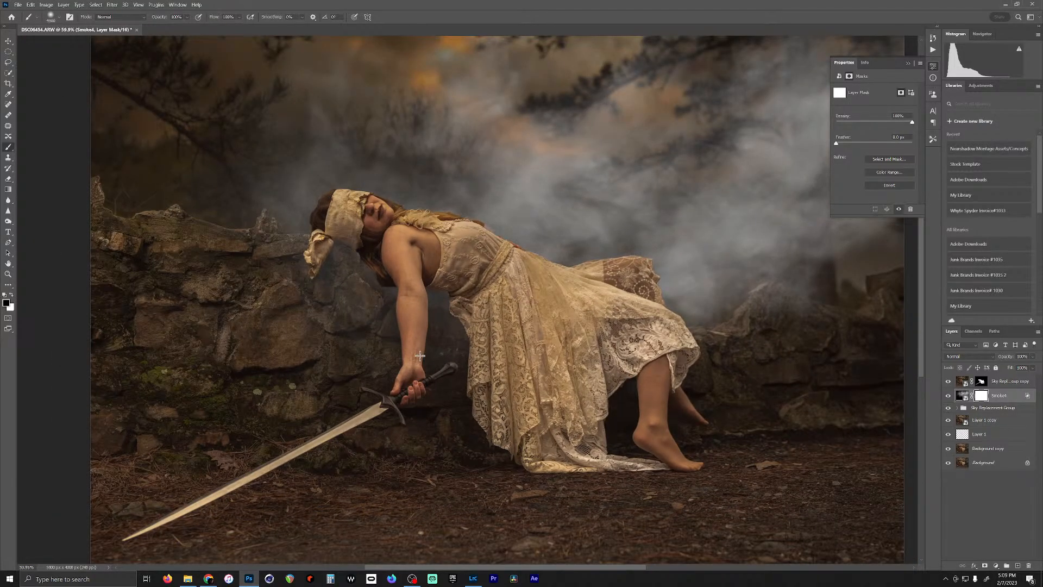
key("bracketleft")
key("bracketleft")
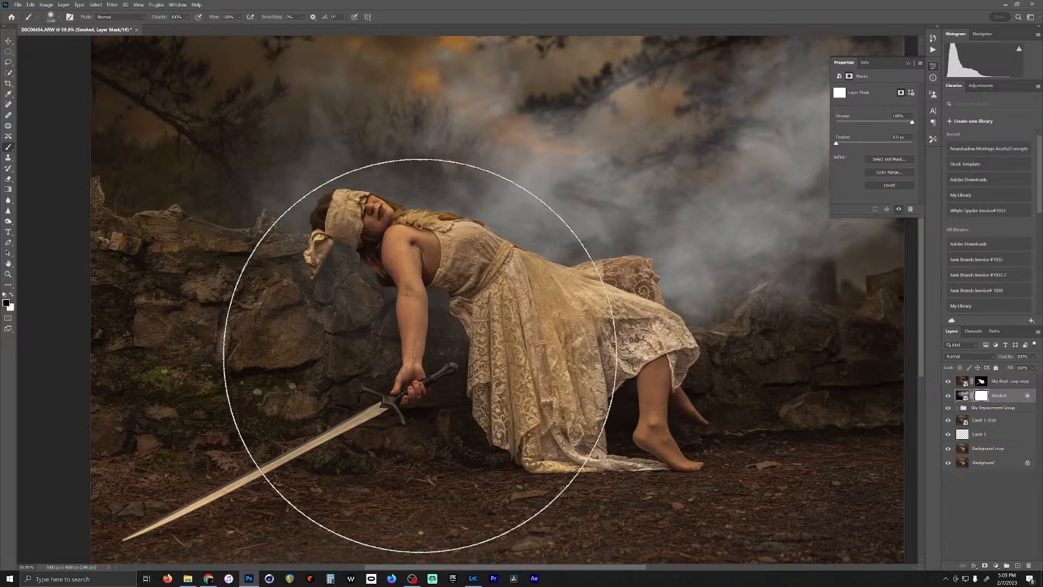
key("bracketleft")
key("bracketleft")
key("bracketleft")
key("bracketleft")
key("bracketleft")
key("bracketleft")
key("bracketleft")
key("bracketleft")
key("bracketleft")
key("bracketleft")
key("bracketleft")
key("bracketleft")
key("bracketleft")
key("bracketleft")
key("bracketleft")
key("bracketleft")
key("bracketleft")
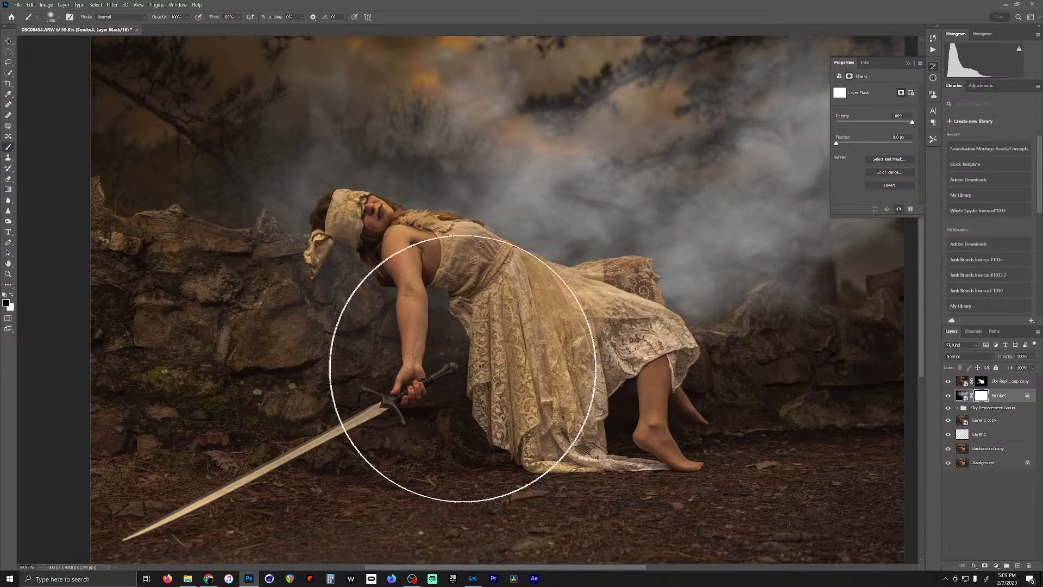
key("bracketleft")
key("bracketleft")
key("bracketleft")
key("bracketleft")
key("bracketleft")
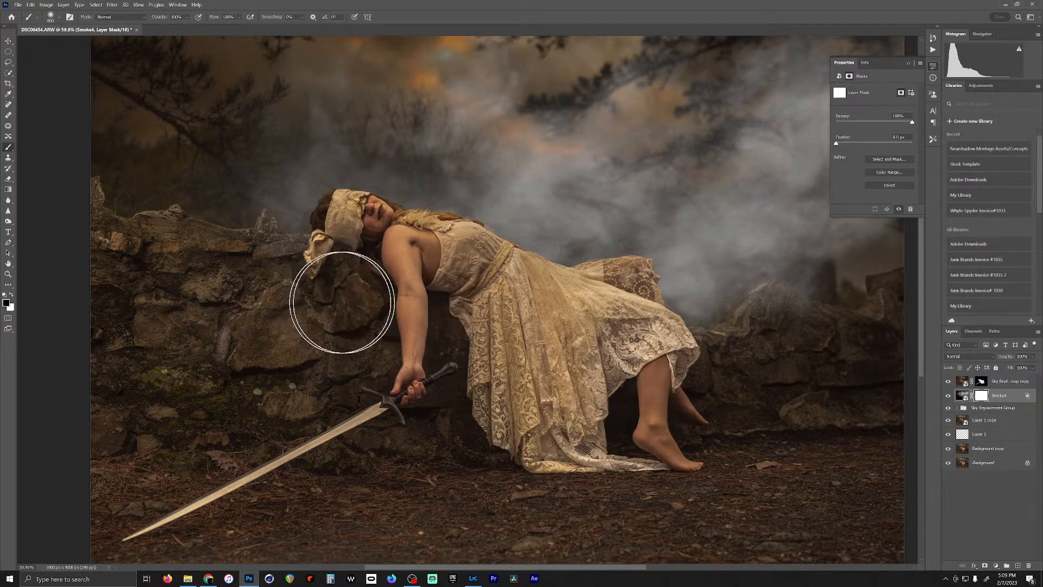
mouse_move(307, 294)
left_mouse_down()
mouse_move(236, 314)
mouse_move(259, 296)
mouse_move(181, 278)
mouse_move(199, 265)
mouse_move(211, 365)
left_mouse_up()
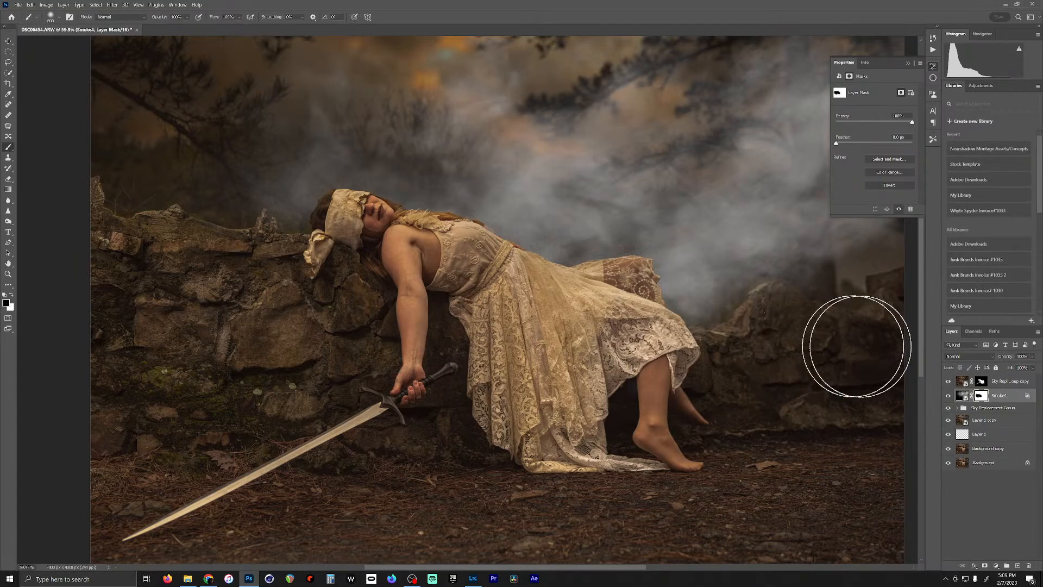
left_click_drag(877, 351, 882, 350)
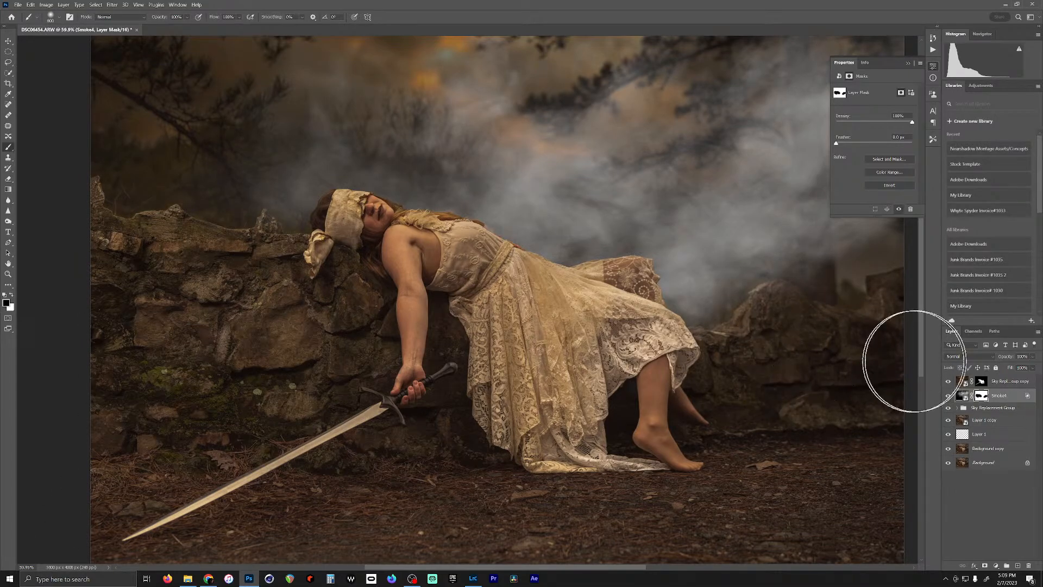
Step: Add a Curves adjustment to the Smoke4 image and pull down the midtones of its blue channel
left_click(963, 399)
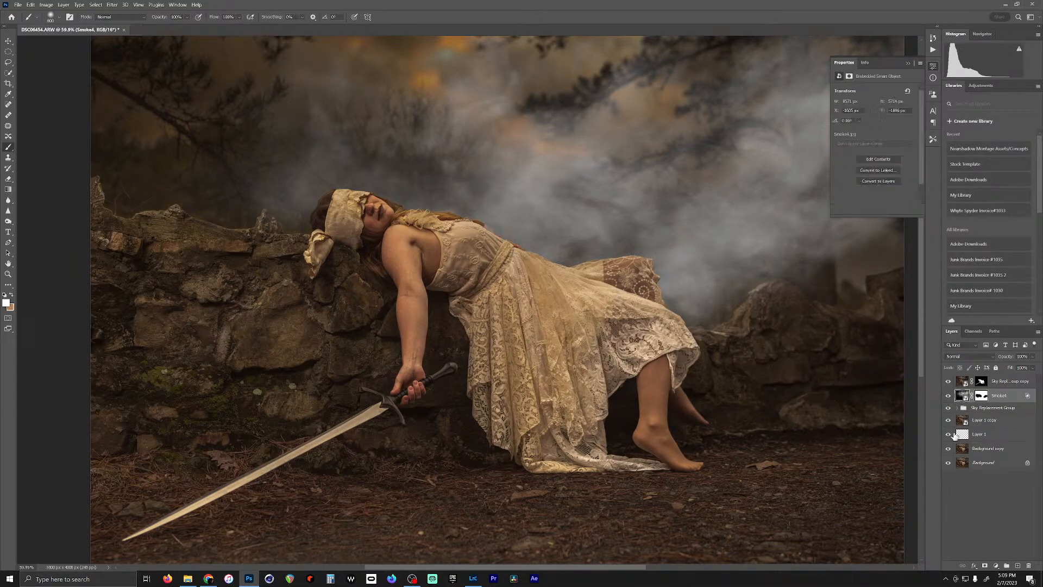
left_click(40, 6)
mouse_move(82, 24)
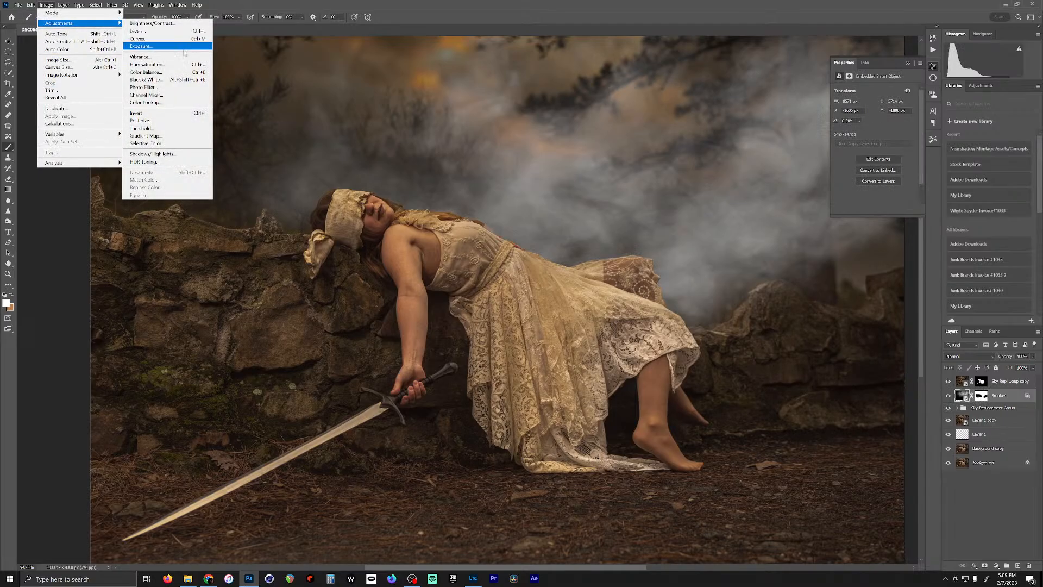
left_click(142, 39)
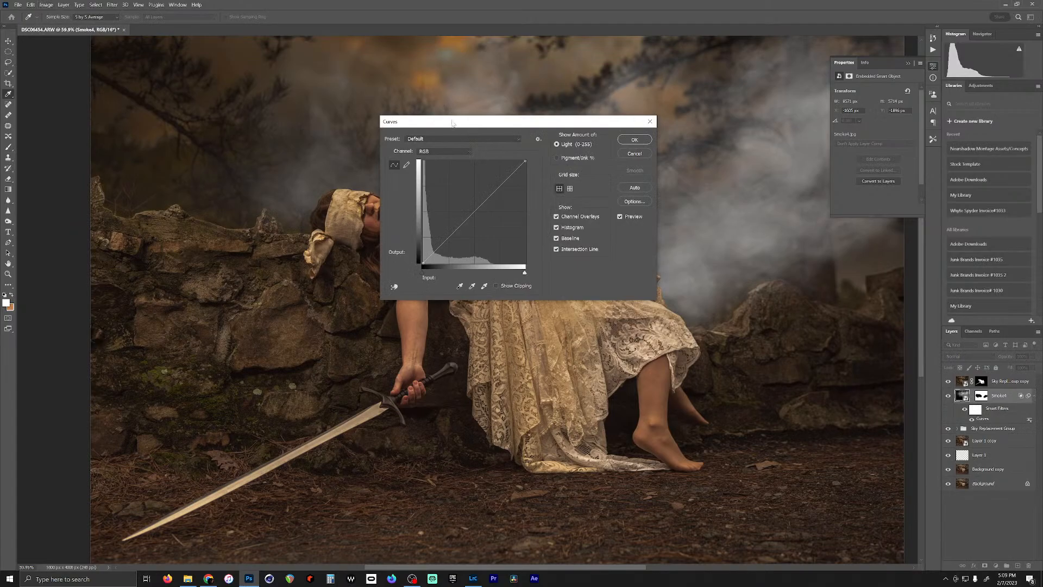
left_click_drag(452, 122, 757, 268)
left_click(736, 296)
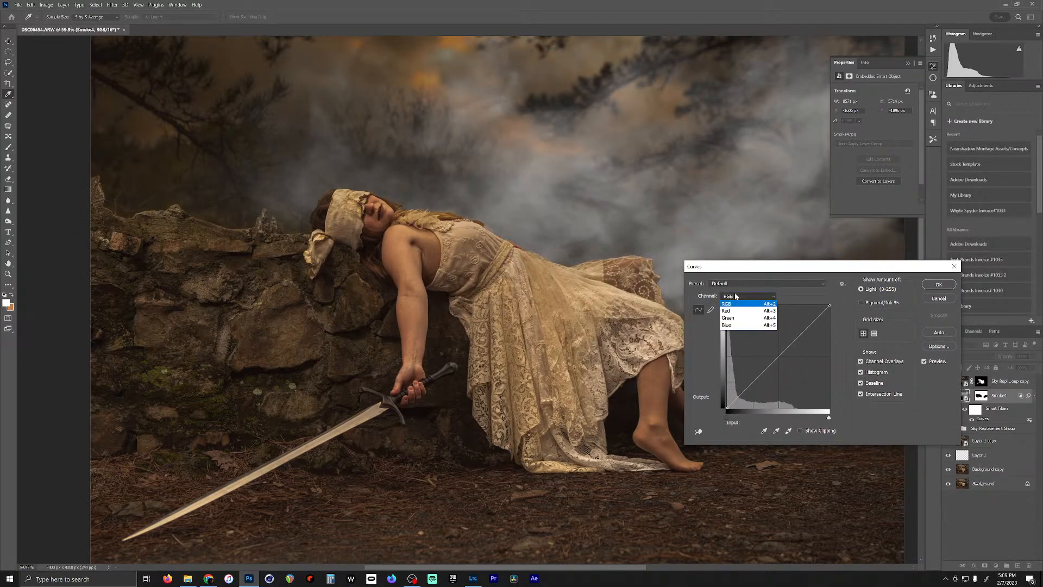
left_click(750, 325)
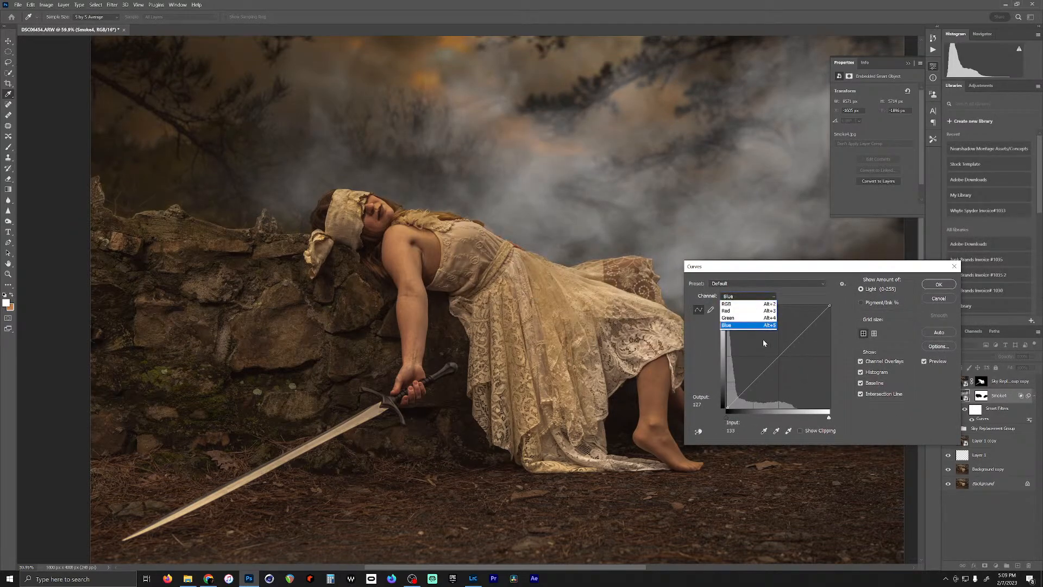
left_click_drag(780, 356, 783, 361)
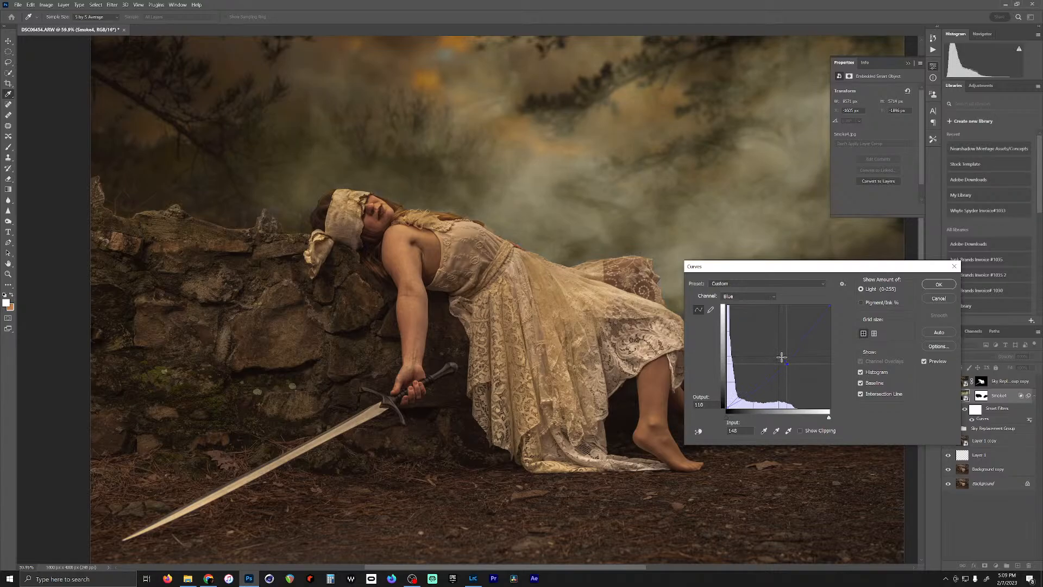
Step: Strengthen the smoke's red channel in Curves by moving its white point to input 245
left_click(742, 297)
left_click(745, 307)
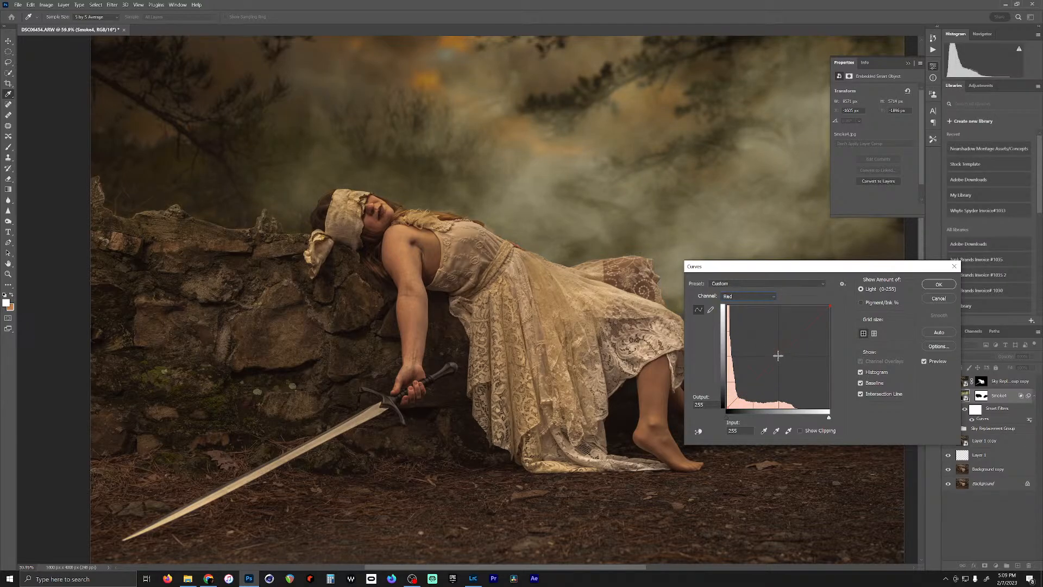
left_click(777, 356)
left_click_drag(776, 355, 776, 355)
left_click_drag(827, 306, 824, 306)
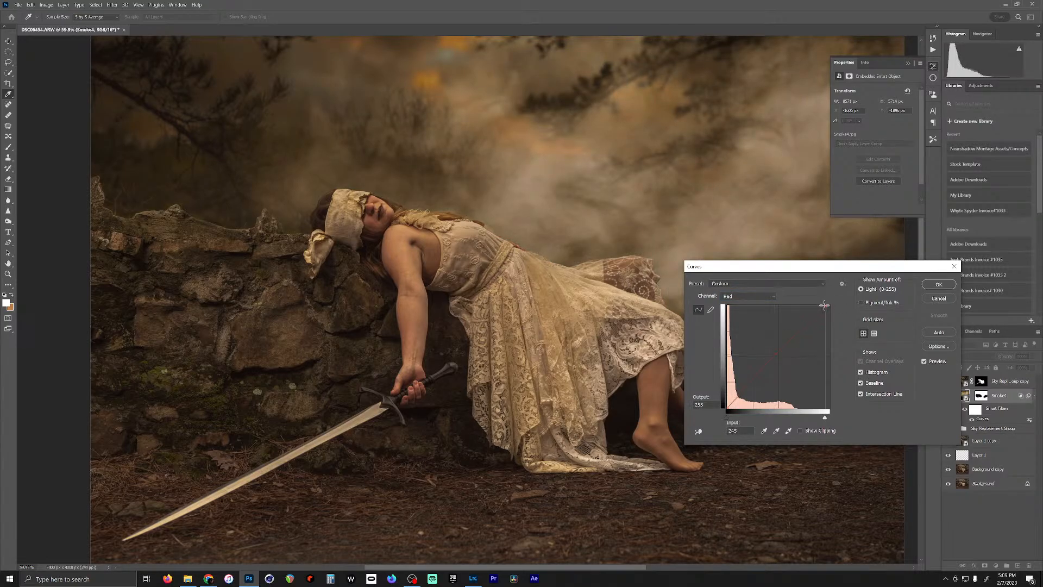
Step: Lower the highlights and midtones of the smoke's blue channel further and apply the Curves adjustment
left_click(766, 298)
left_click(763, 329)
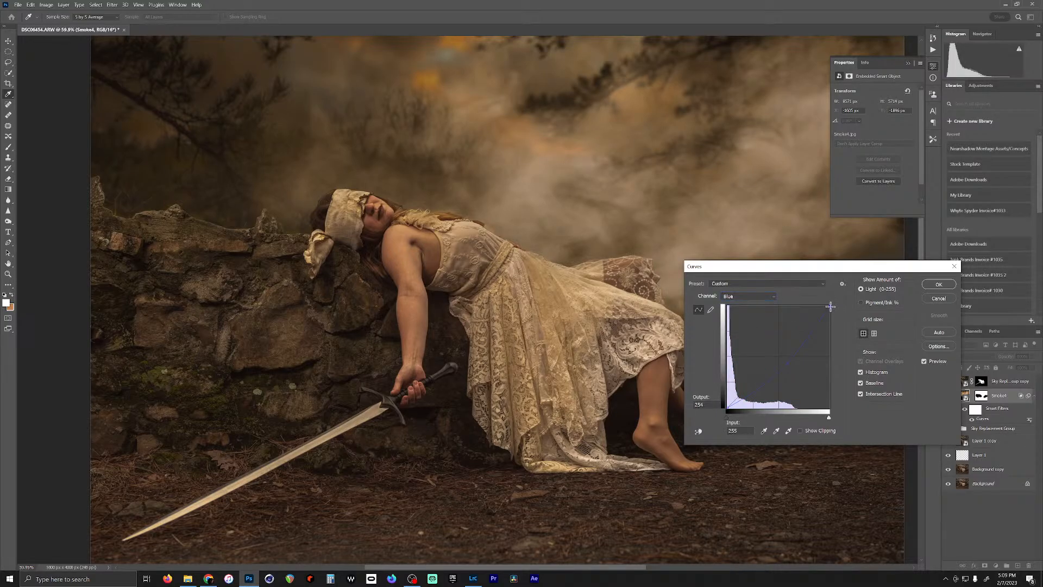
left_click_drag(830, 310, 831, 312)
left_click_drag(782, 366, 788, 366)
left_click(938, 288)
Step: Reopen the Smoke4 layer's Curves smart filter and darken the smoke by lowering the RGB white point's output to 197
key("b")
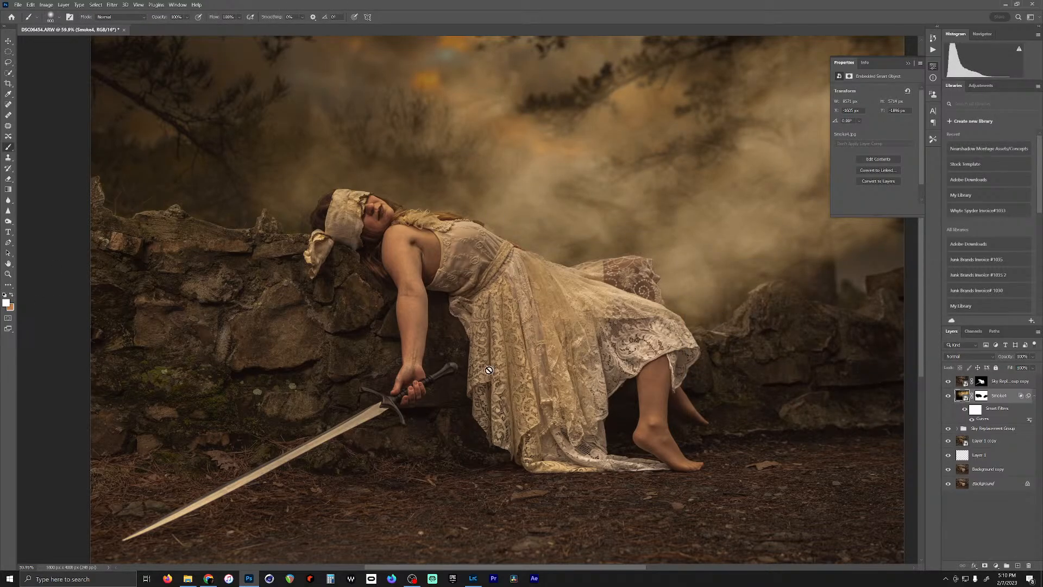
left_click_drag(638, 301, 475, 356)
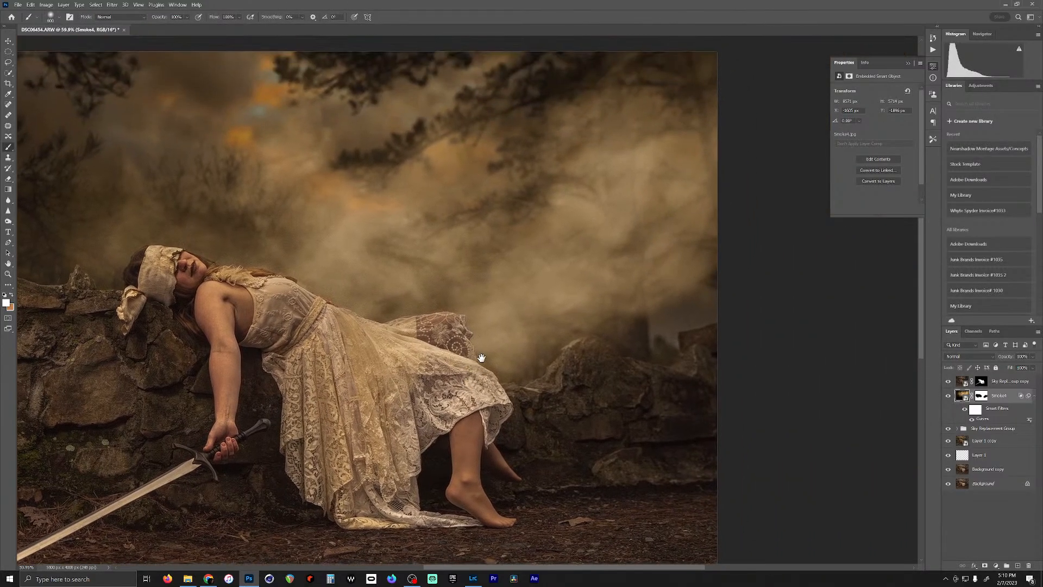
left_click_drag(403, 327, 482, 324)
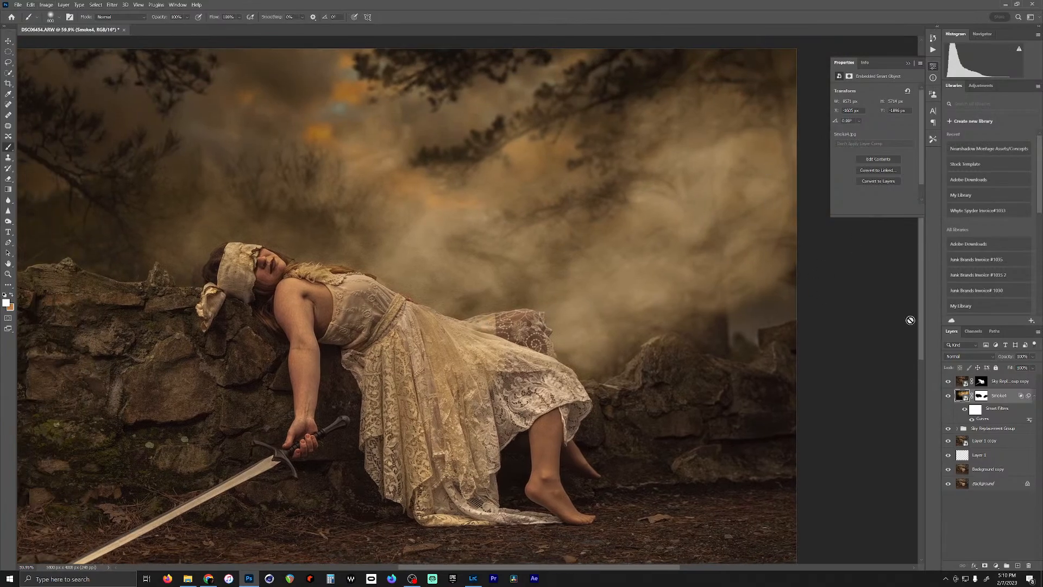
double_click(986, 422)
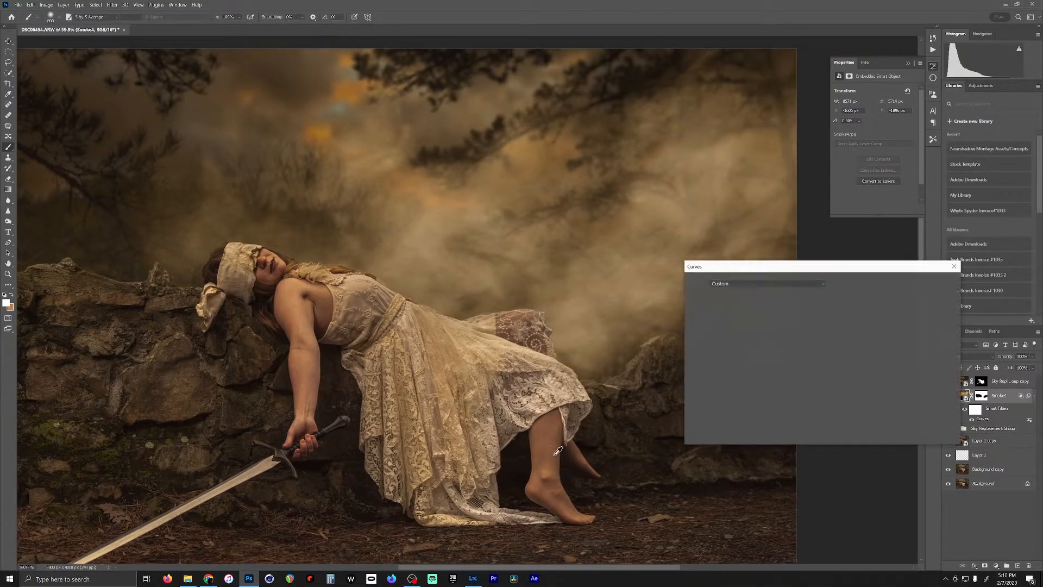
left_click(741, 297)
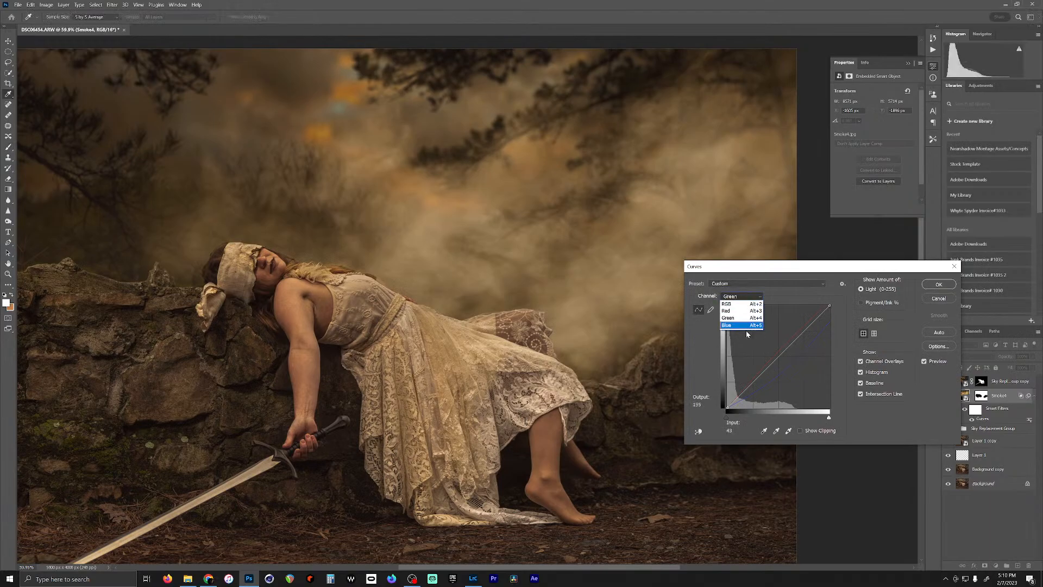
left_click(742, 304)
left_click_drag(830, 306, 840, 329)
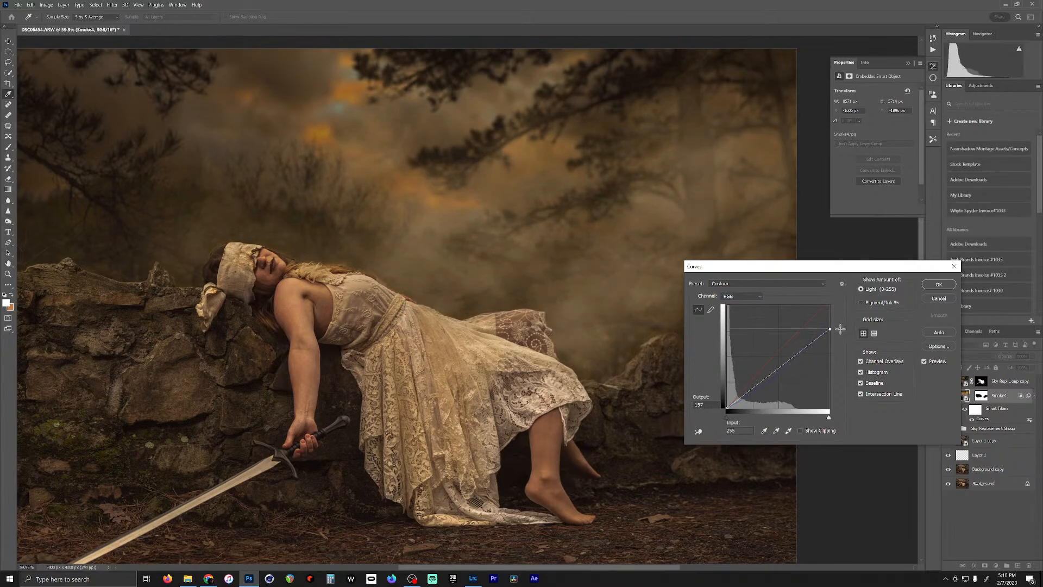
left_click(946, 291)
left_click_drag(359, 299, 536, 299)
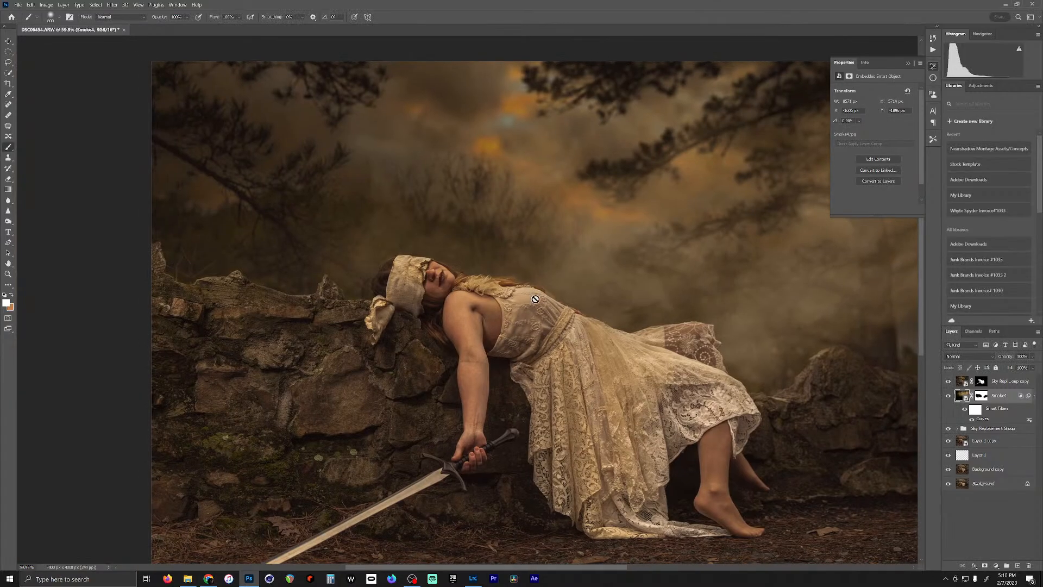
scroll(535, 299, "down", 3)
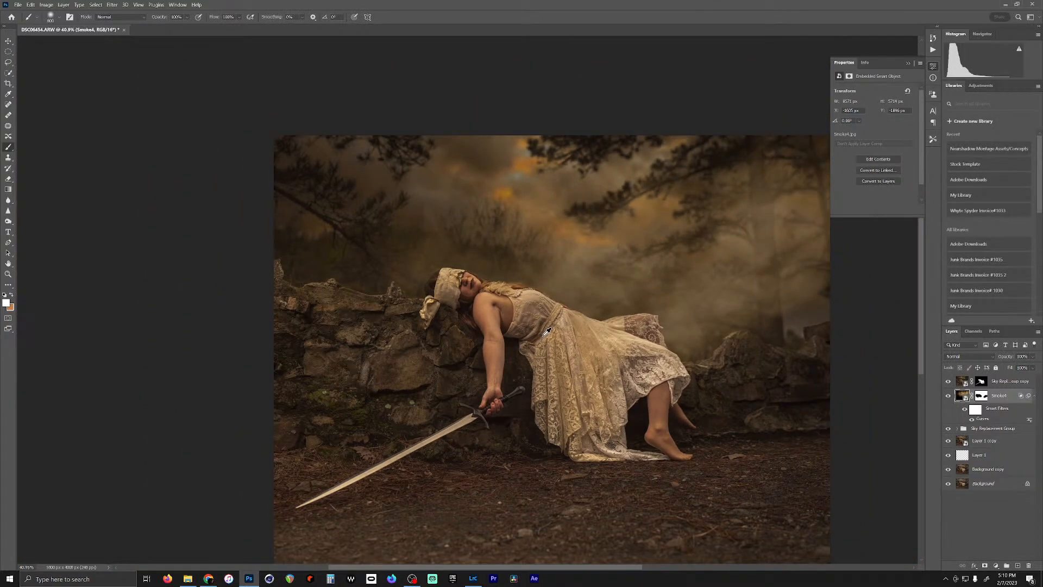
scroll(547, 332, "down", 3)
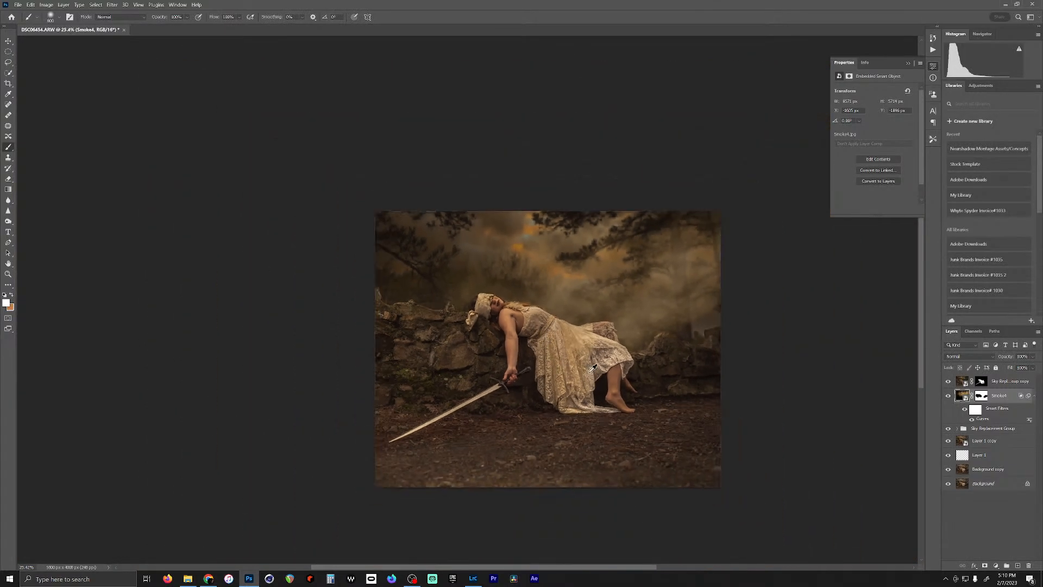
scroll(580, 394, "up", 3)
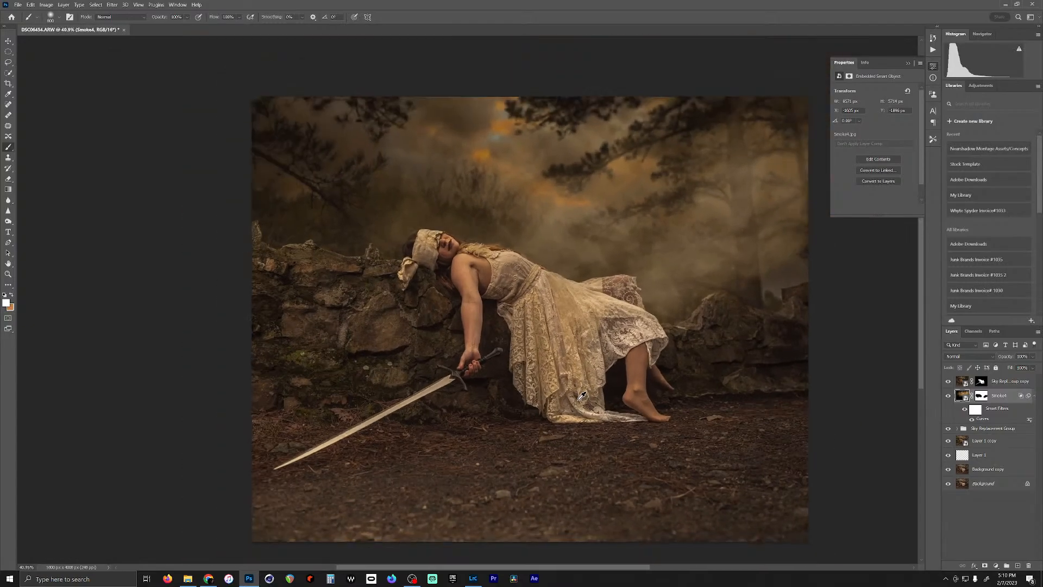
scroll(581, 395, "down", 1)
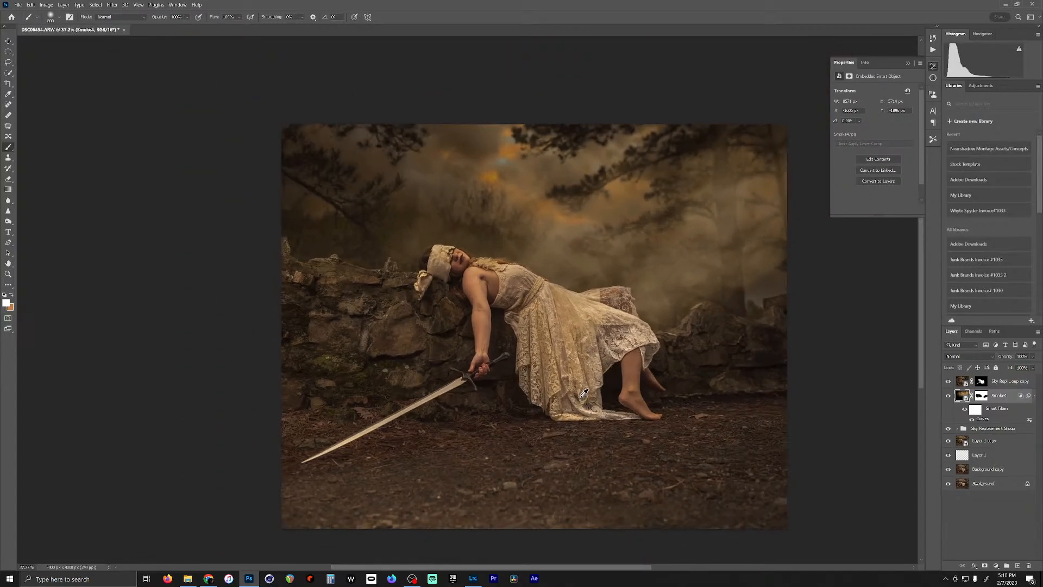
left_click_drag(591, 370, 531, 353)
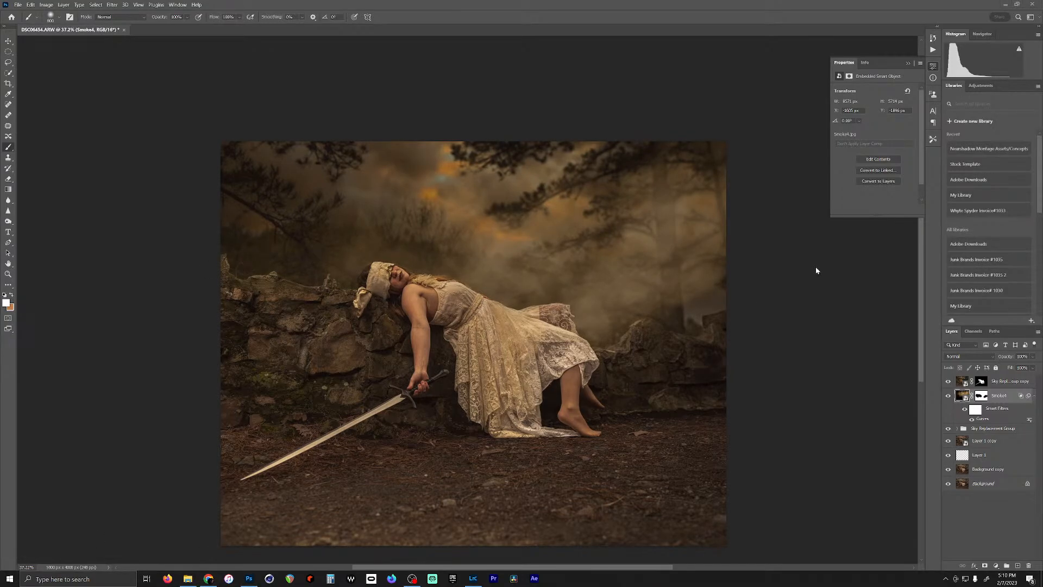
Step: Switch to File Explorer and place the Rays13 image from the ATMOS 2 Overlays folder into the portrait document
left_click(188, 579)
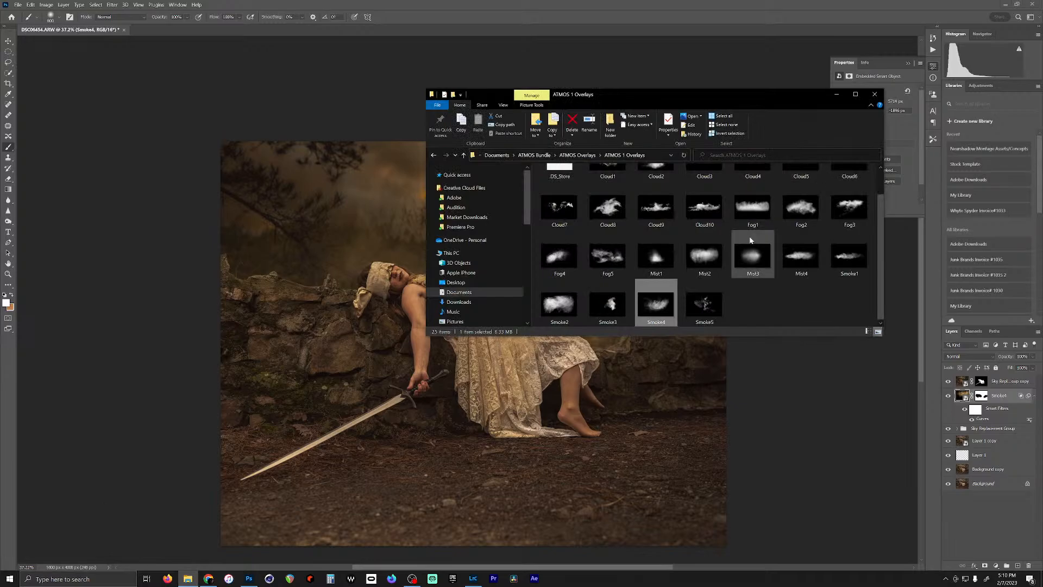
scroll(876, 208, "up", 2)
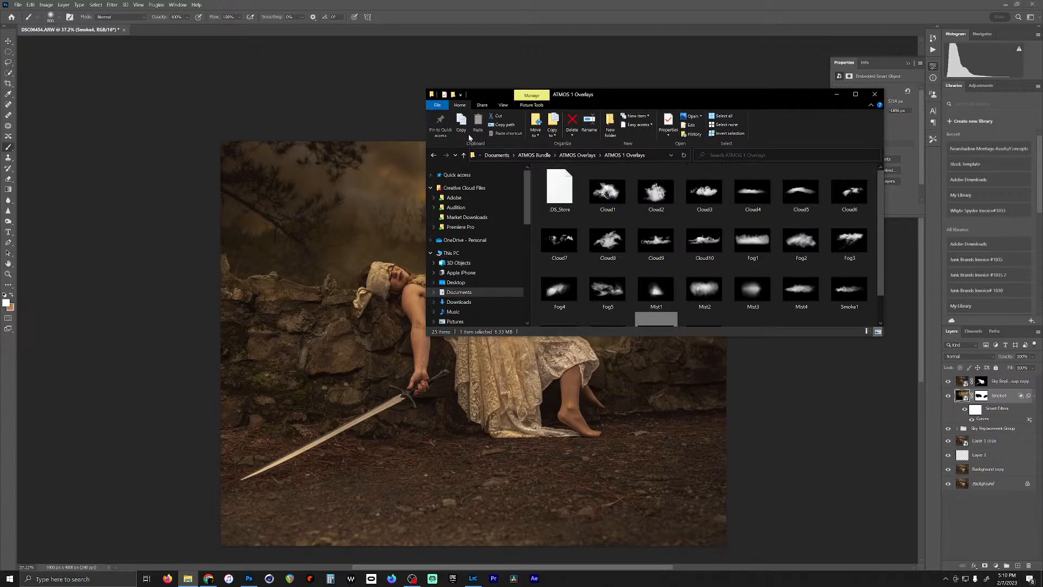
left_click(433, 155)
double_click(565, 198)
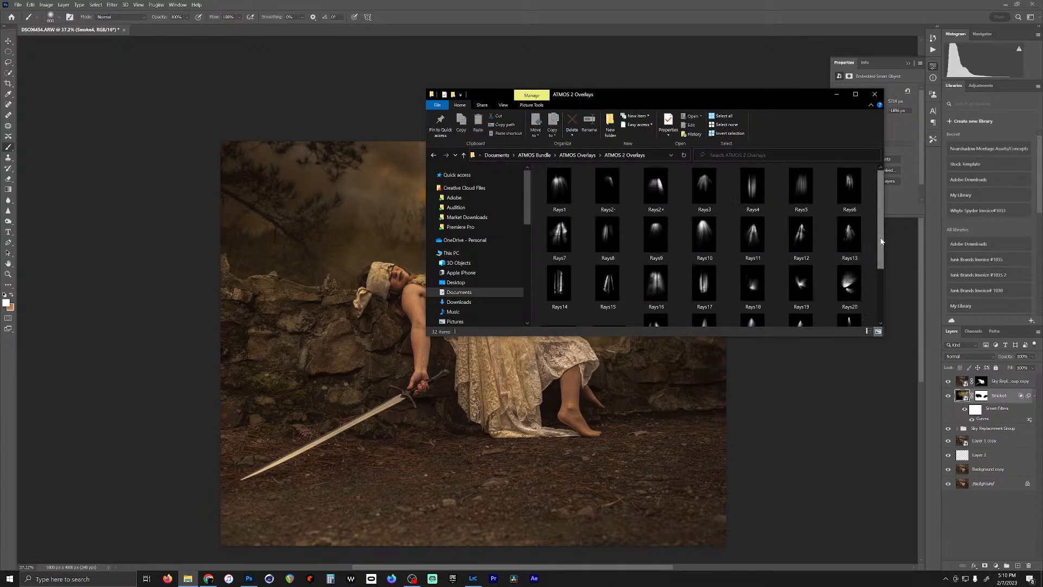
left_click_drag(881, 240, 870, 292)
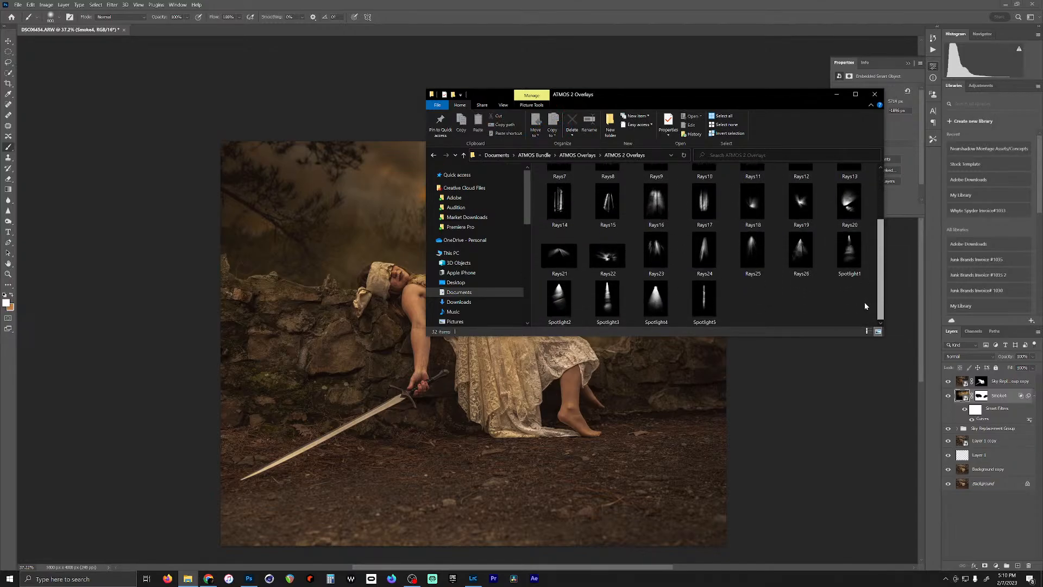
scroll(865, 302, "up", 3)
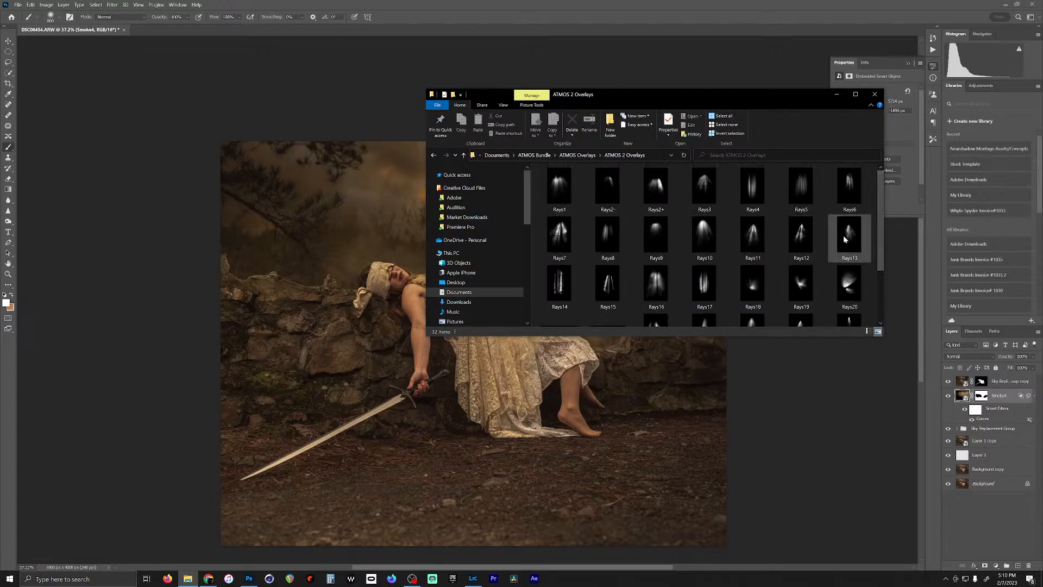
left_click_drag(853, 243, 506, 383)
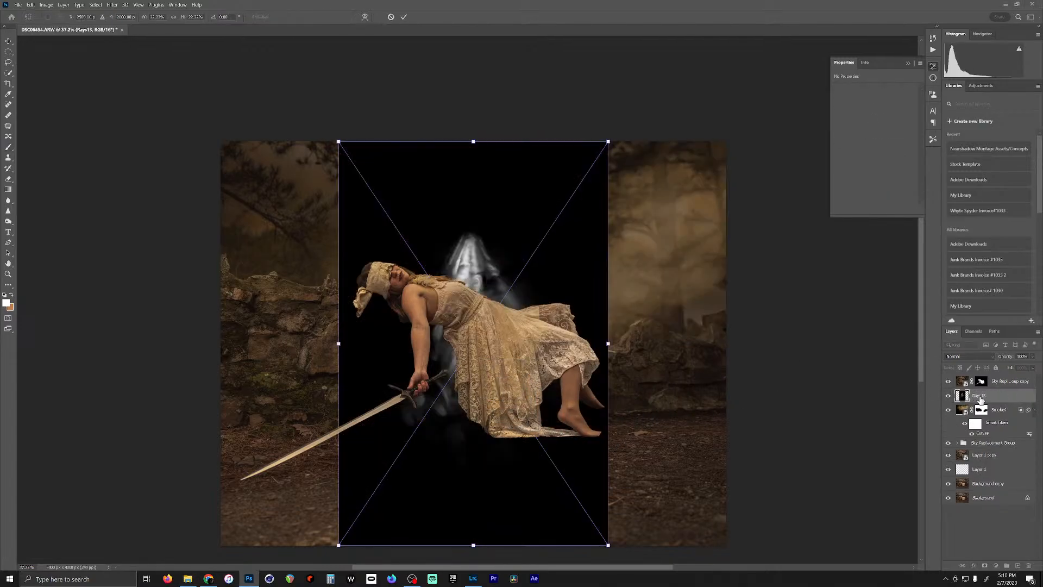
key("Return")
Step: Bring the Rays13 layer to the top of the layer stack and set its blend mode to Screen
left_click_drag(984, 394, 986, 375)
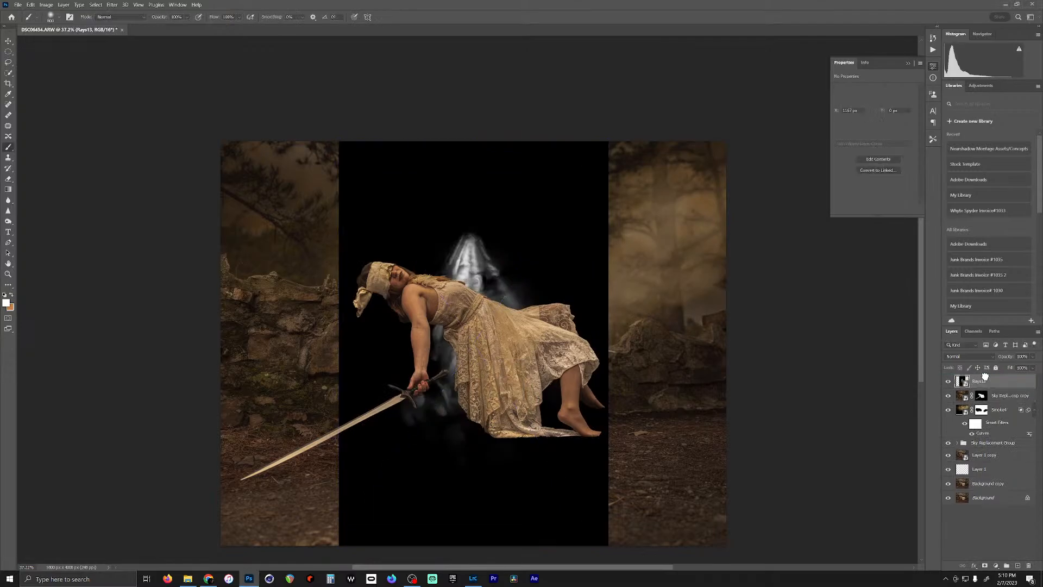
left_click(984, 355)
left_click(972, 423)
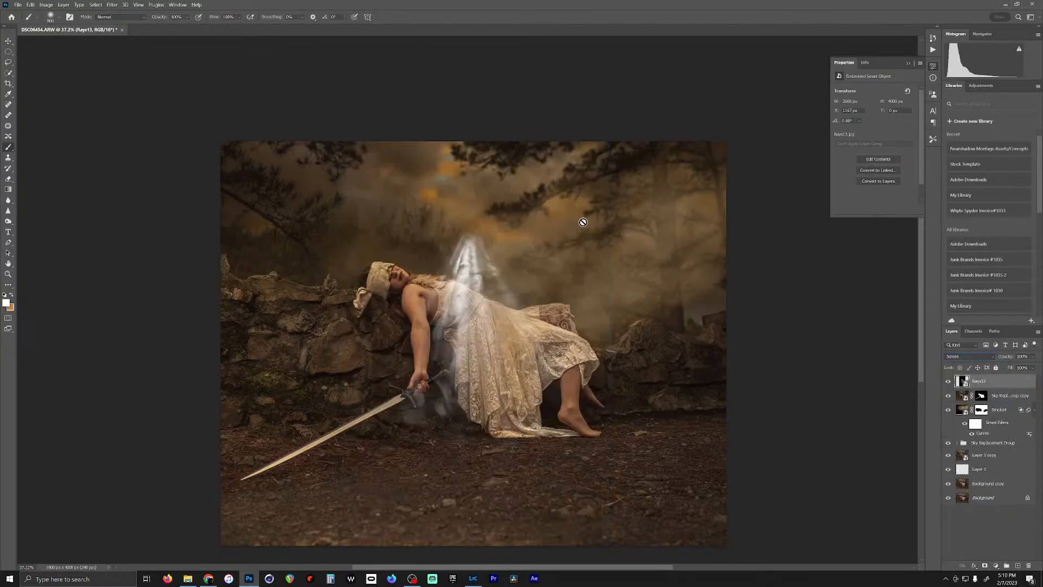
Step: Move the Rays13 light rays to the sky's upper edge and rotate them about 47 degrees so they slant down toward the woman
left_click(8, 42)
left_click_drag(472, 245, 580, 105)
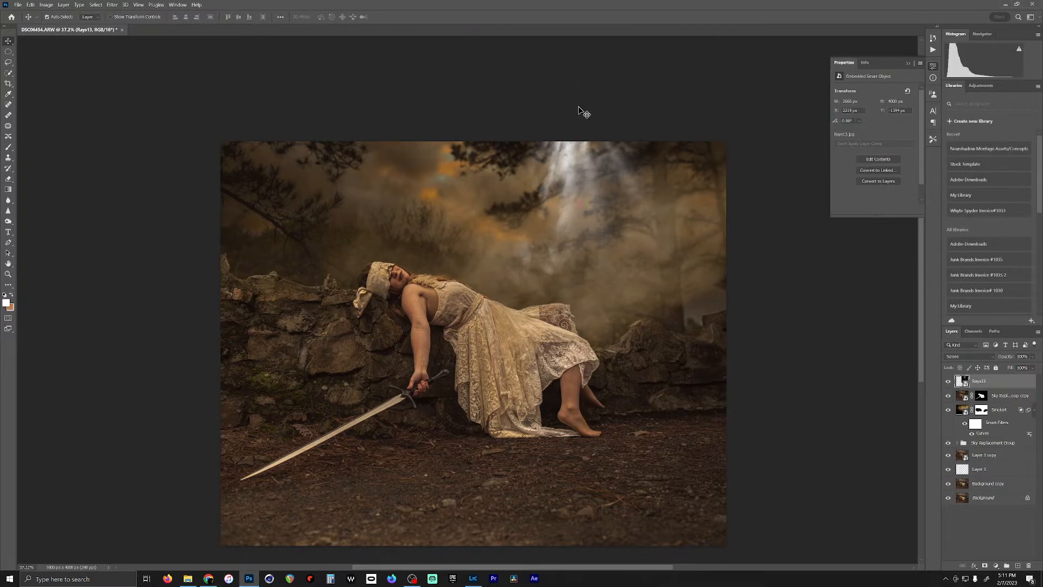
key("ctrl+t")
left_click_drag(800, 152, 846, 290)
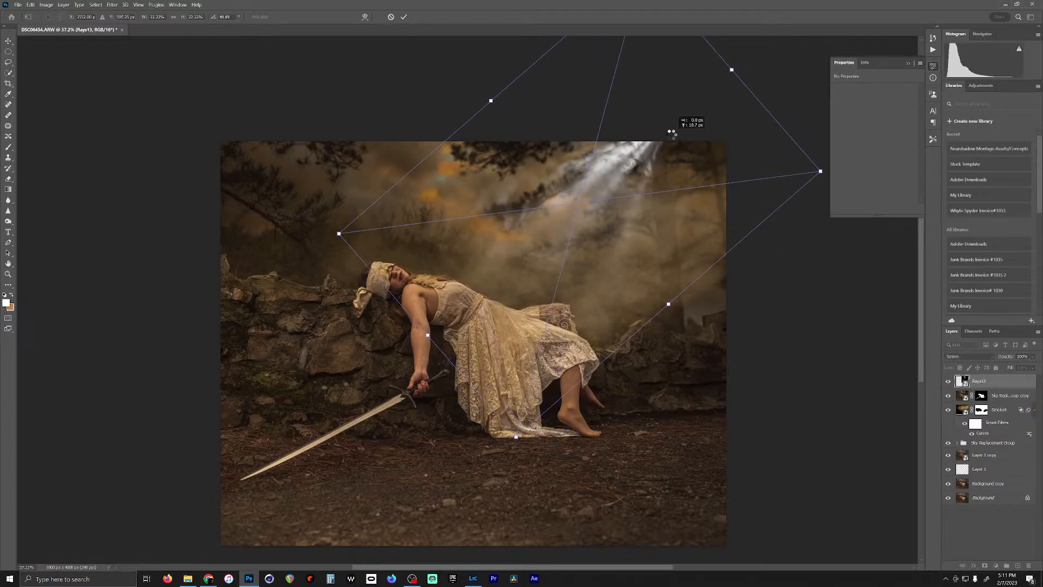
left_click_drag(678, 147, 622, 133)
left_click(404, 16)
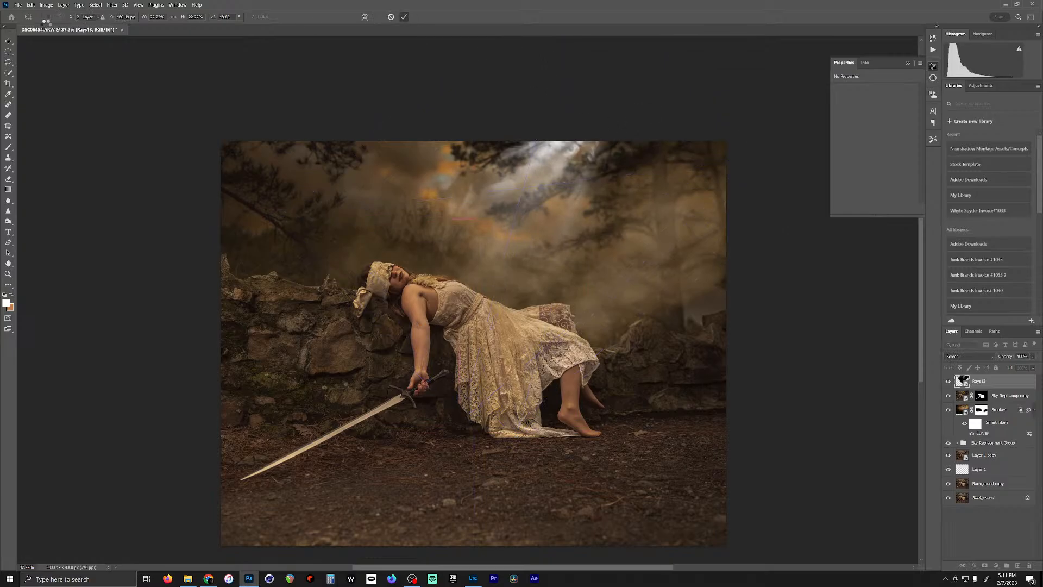
left_click(46, 5)
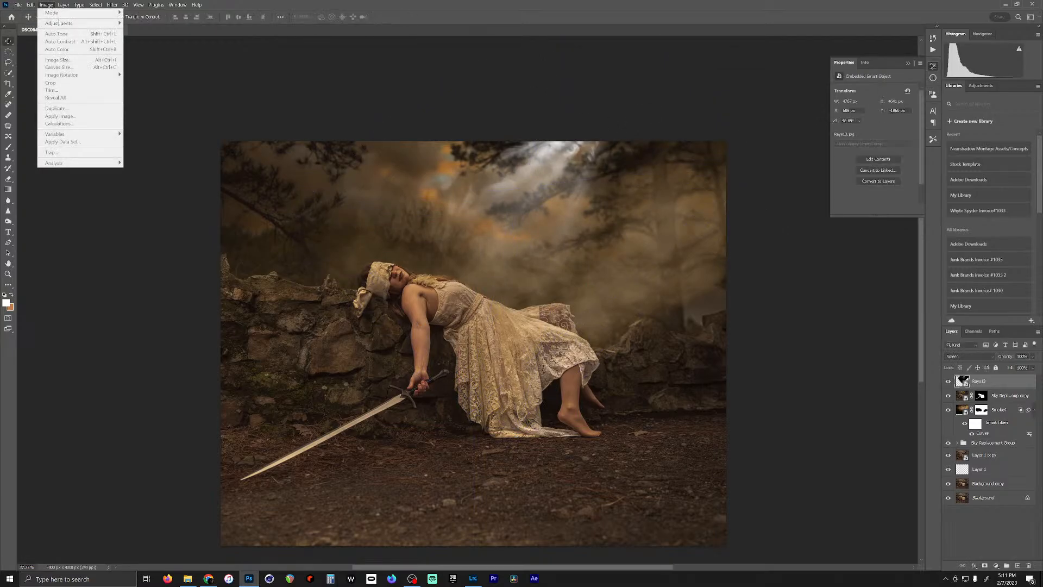
left_click(45, 5)
left_click(45, 5)
mouse_move(30, 5)
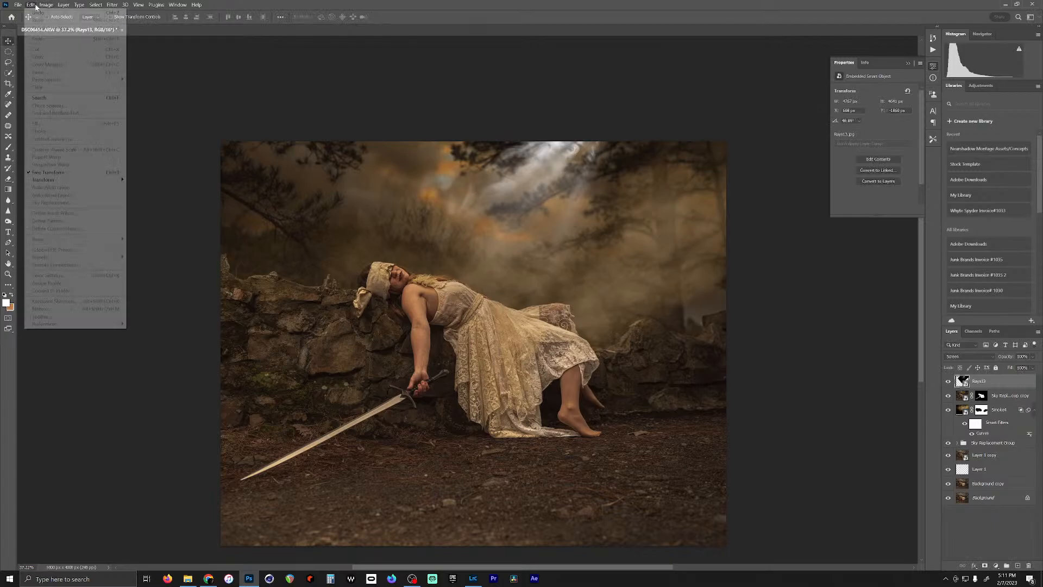
left_click(129, 232)
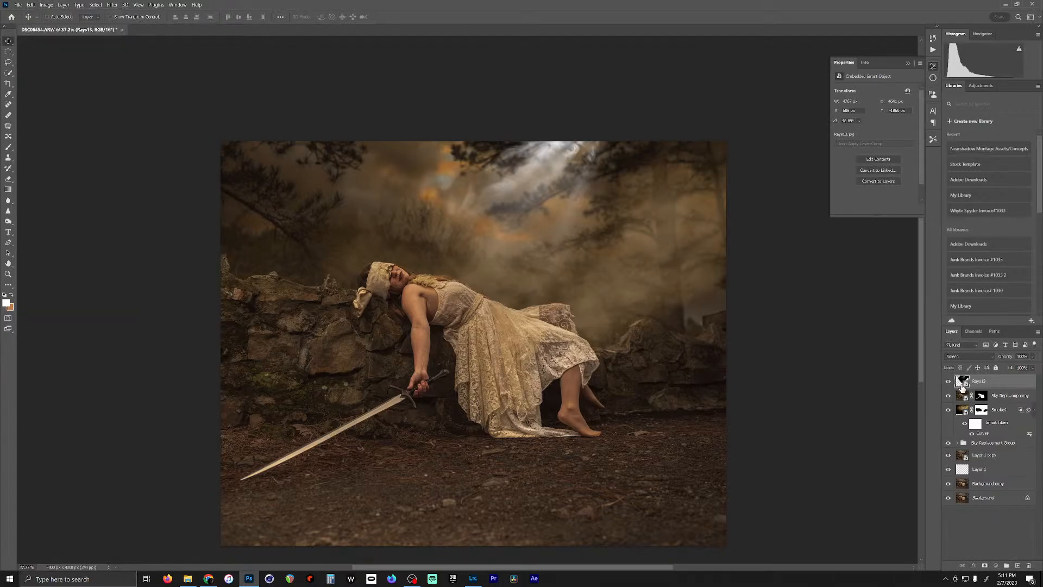
Step: Add a Curves adjustment to the Rays13 layer and lower its blue channel midtones to input 145, output 109
left_click(63, 5)
mouse_move(46, 5)
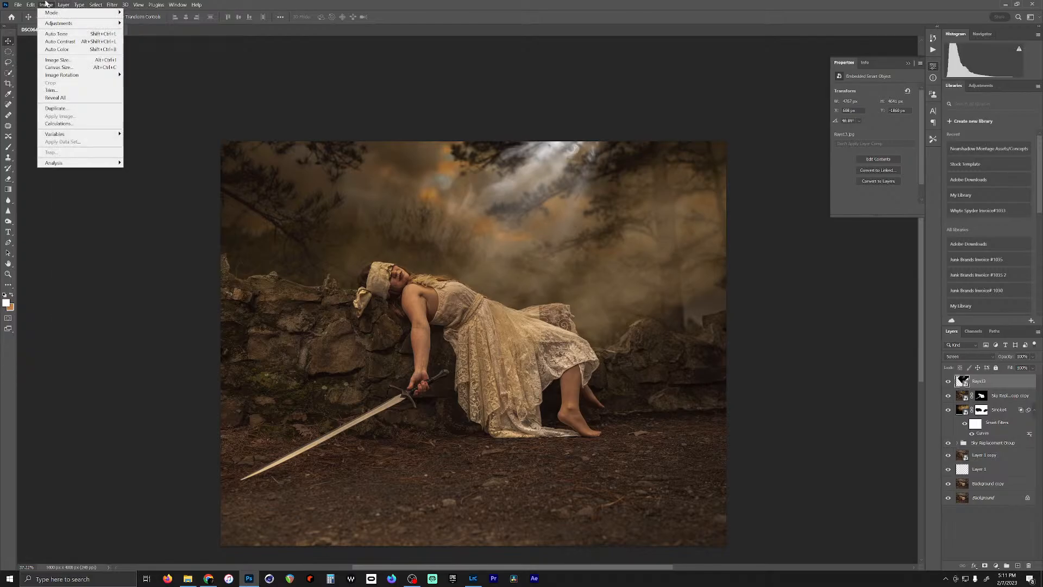
mouse_move(81, 24)
left_click(168, 39)
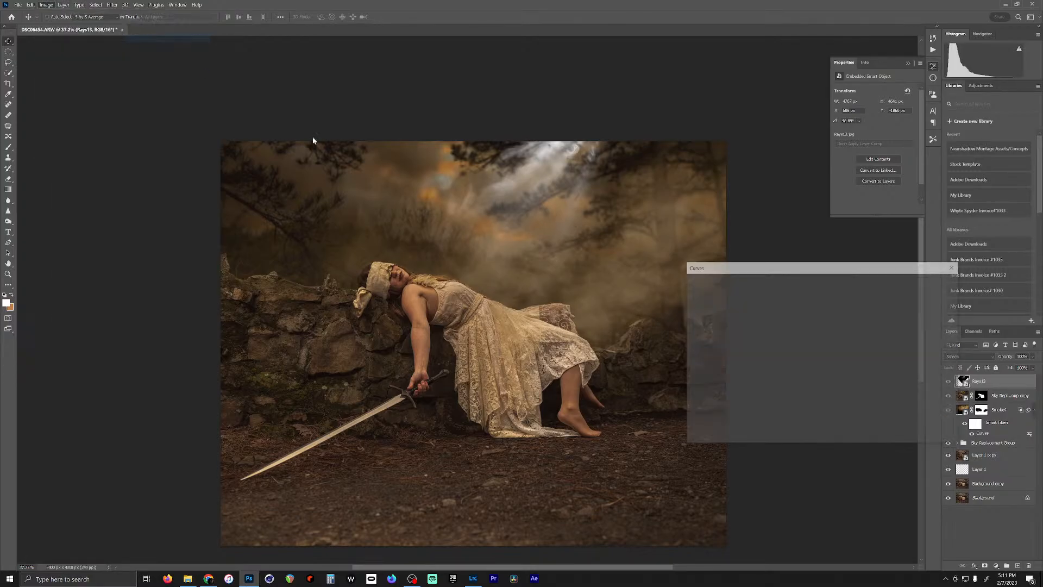
left_click(737, 297)
left_click(739, 327)
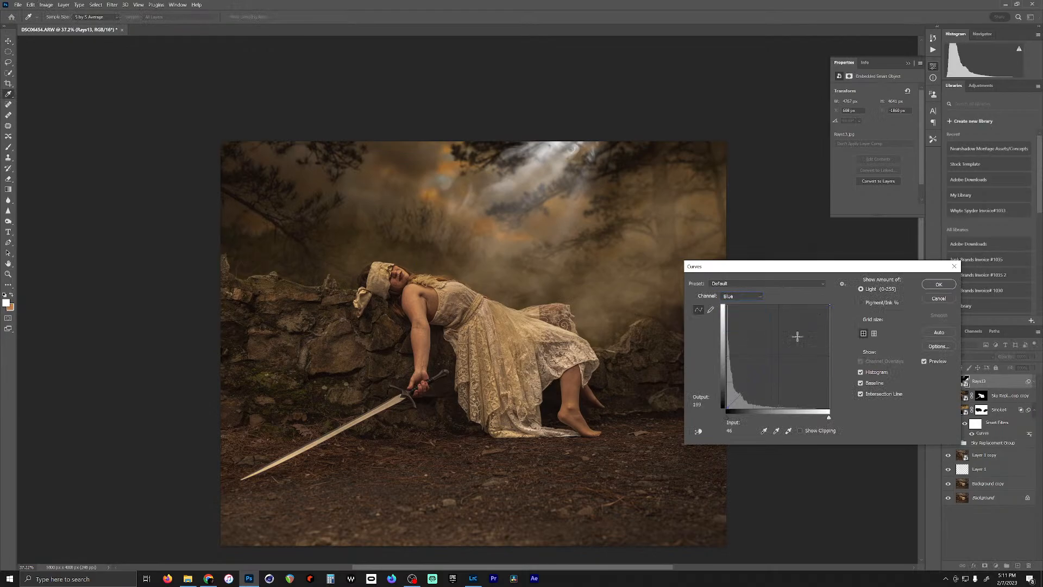
left_click_drag(780, 359, 787, 364)
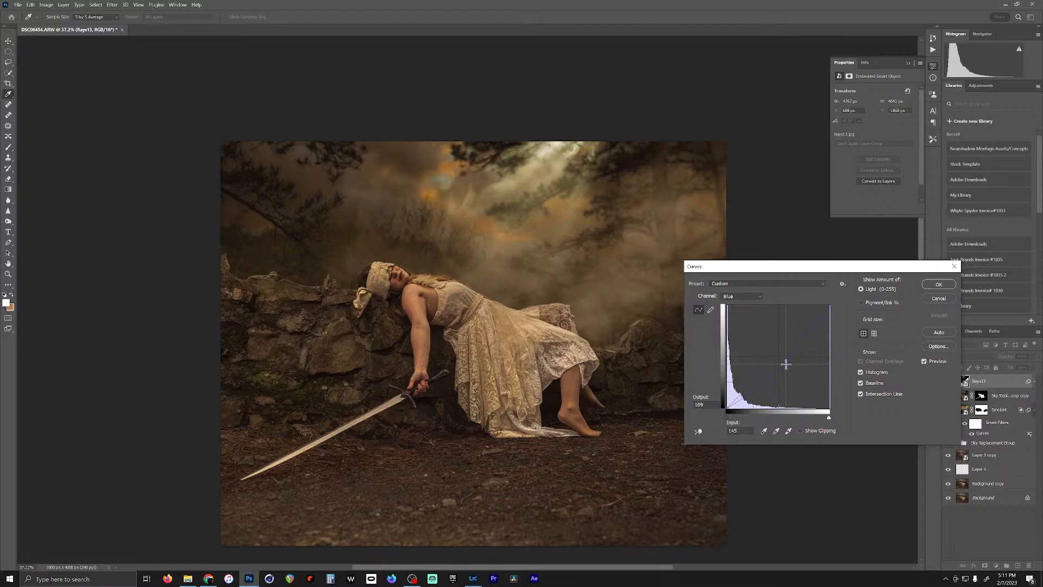
Step: Raise the red channel midtones of the light rays in Curves to input 118, output 133
left_click(730, 299)
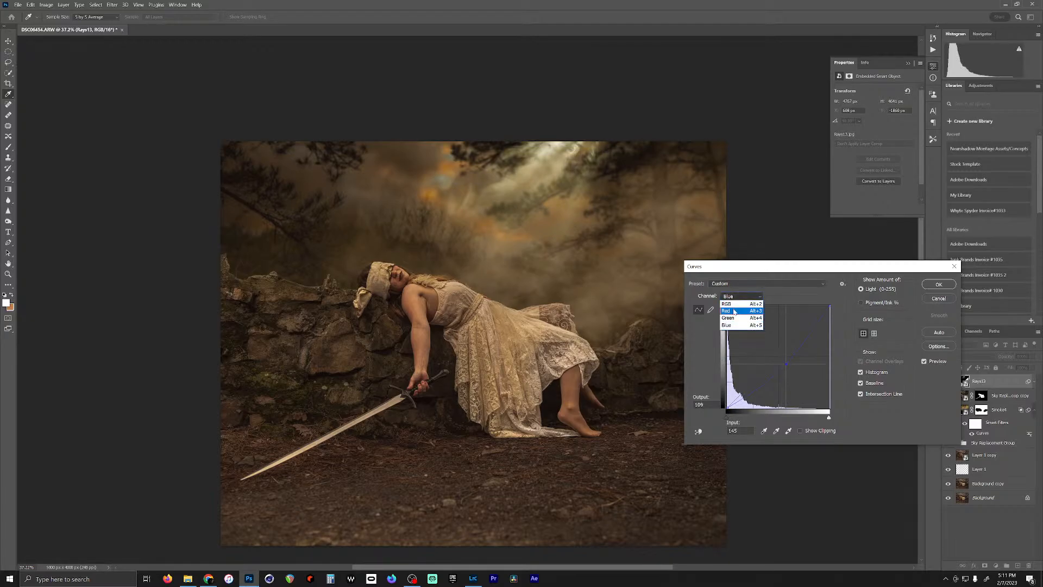
left_click(735, 307)
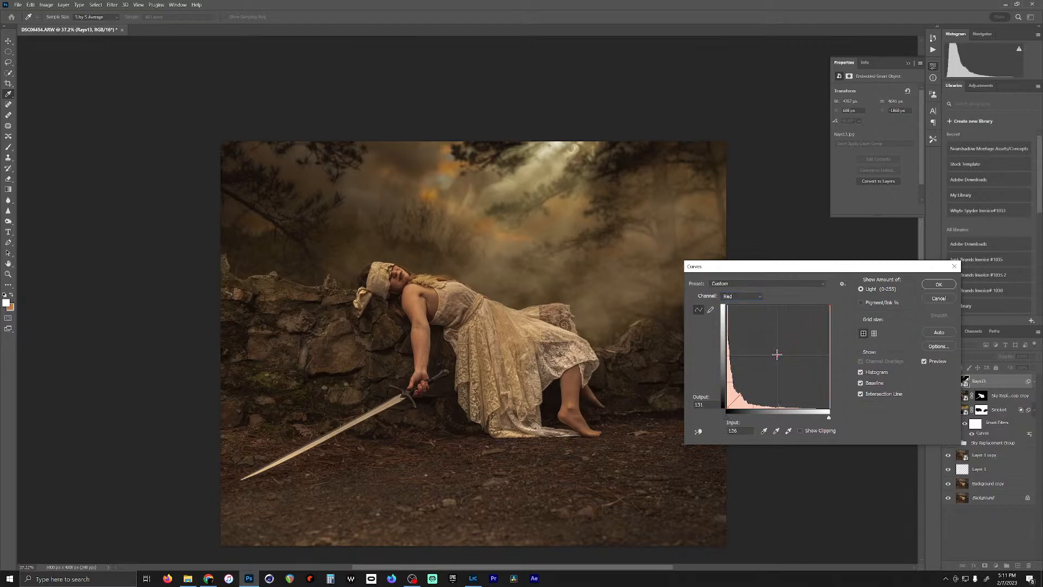
left_click(776, 354)
Step: Darken the light rays by lowering the RGB white point's output to about 166 and apply the Curves adjustment
left_click(746, 298)
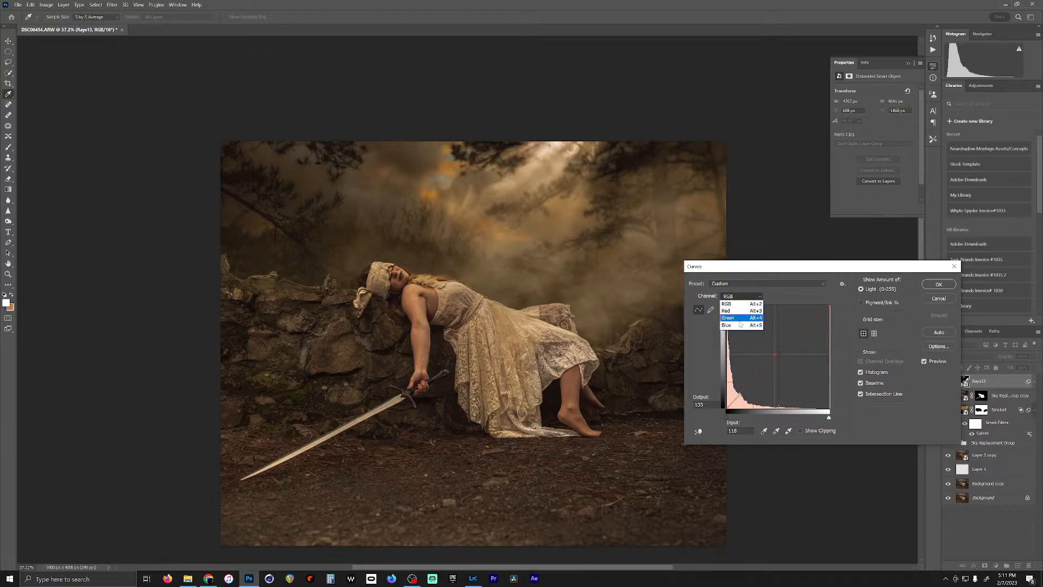
left_click(739, 297)
left_click_drag(830, 305, 841, 340)
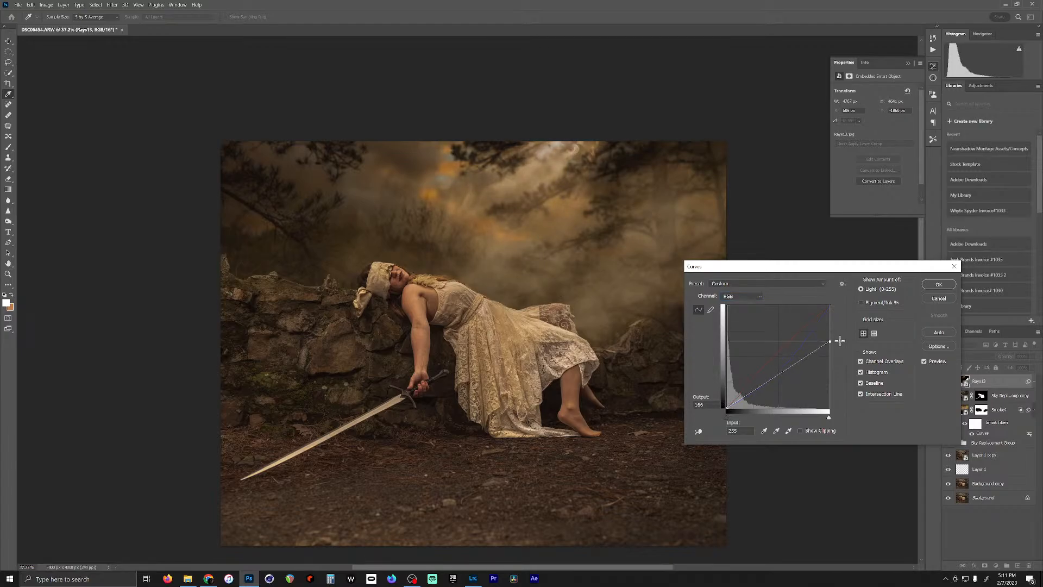
left_click_drag(840, 341, 840, 340)
left_click(939, 284)
Step: Enlarge the Rays13 layer to about 28% scale, set its rotation to about 45 degrees, and reposition the rays at the sky's upper edge
key("ctrl+t")
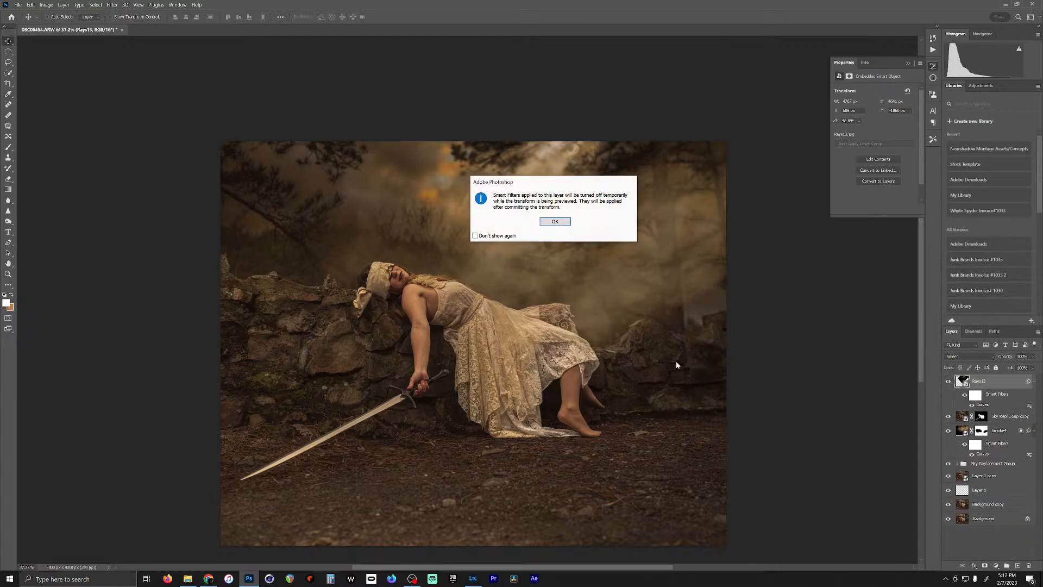
left_click(559, 222)
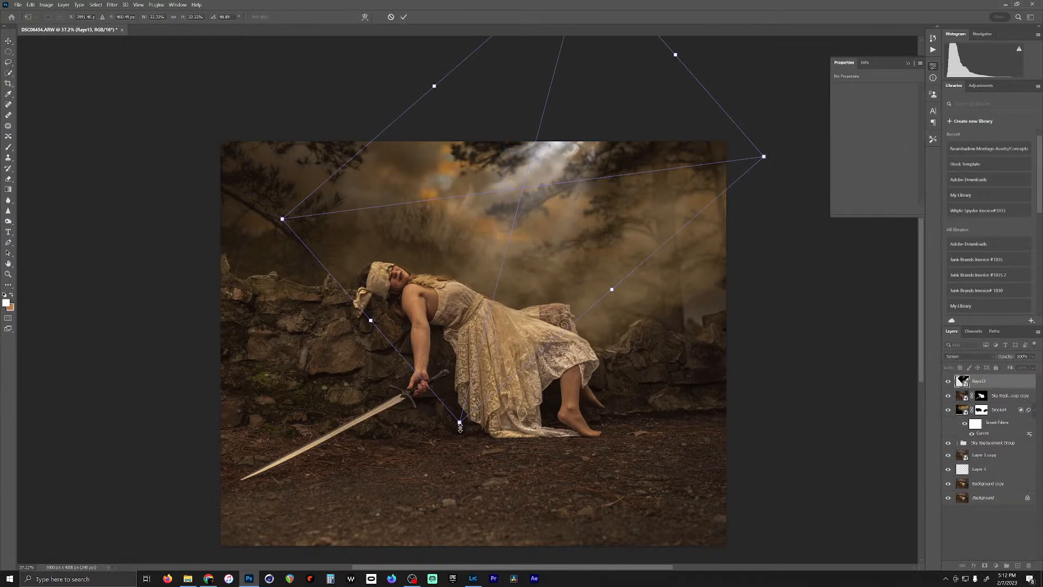
left_click_drag(460, 427, 460, 574)
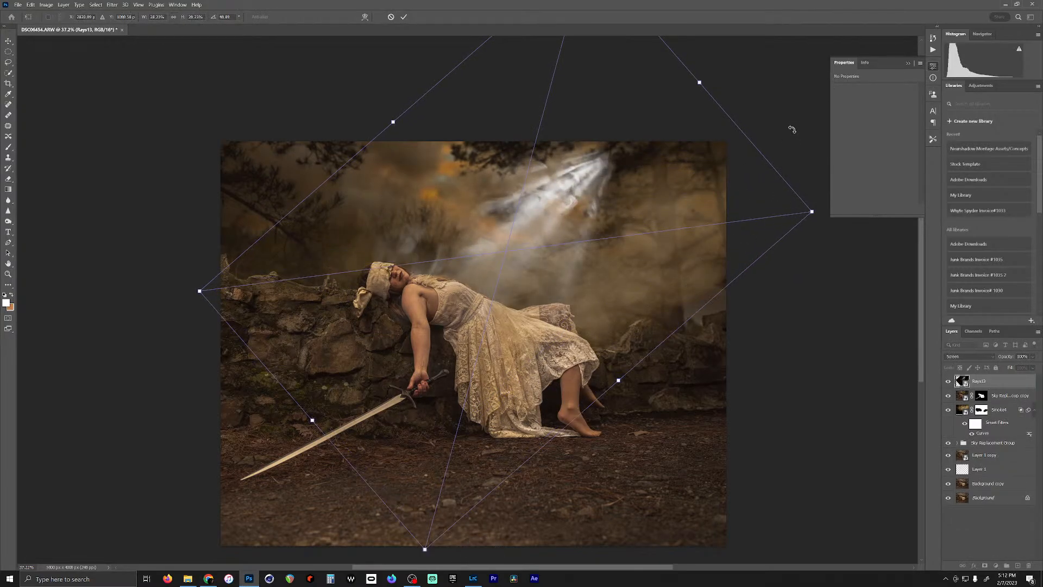
left_click_drag(793, 129, 804, 100)
left_click_drag(660, 207, 684, 149)
left_click(405, 17)
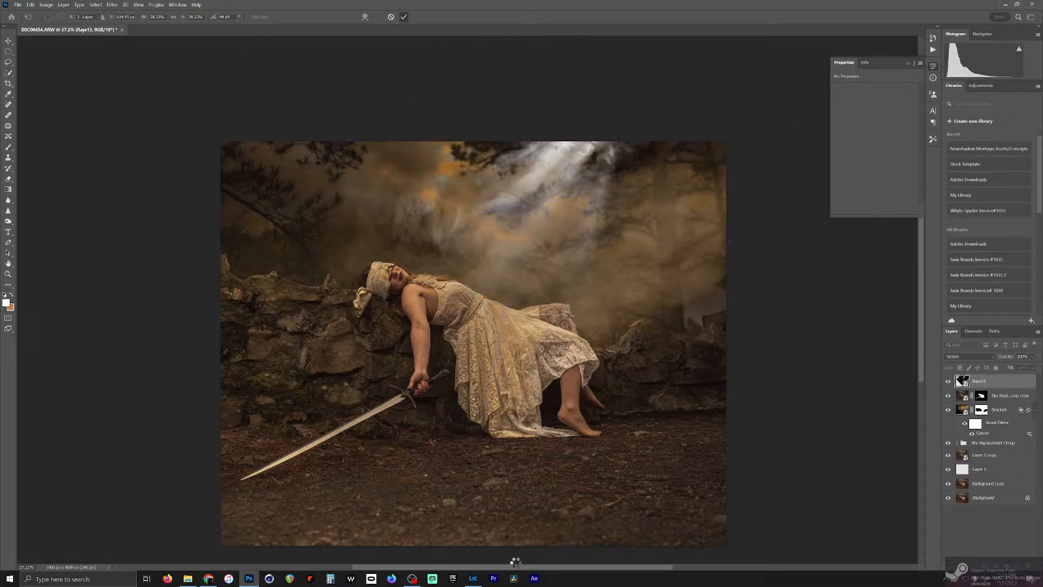
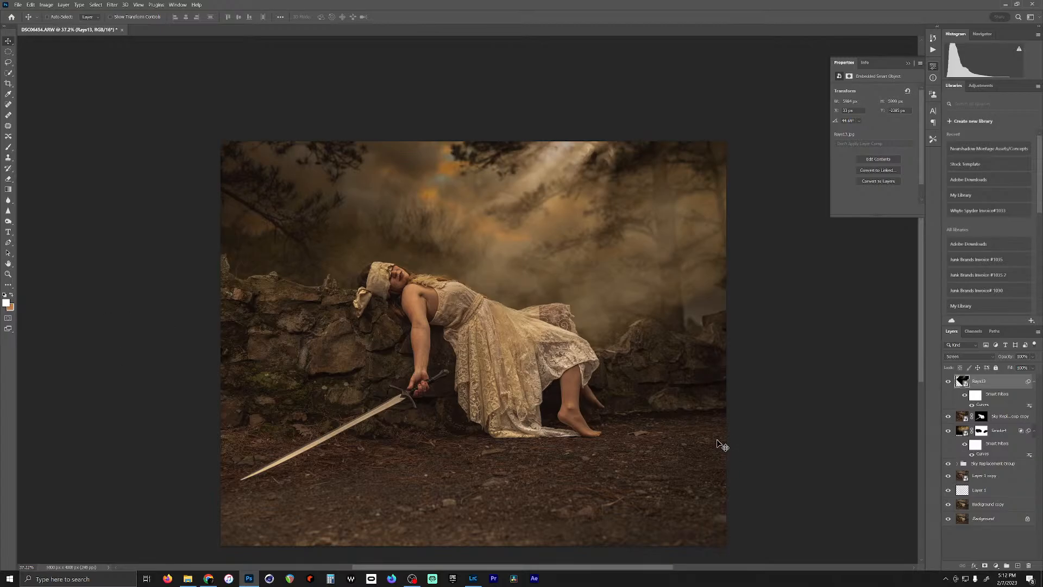
Step: Shift the light rays further right along the sky's upper edge and dismiss the mail notifications
left_click_drag(523, 332, 863, 443)
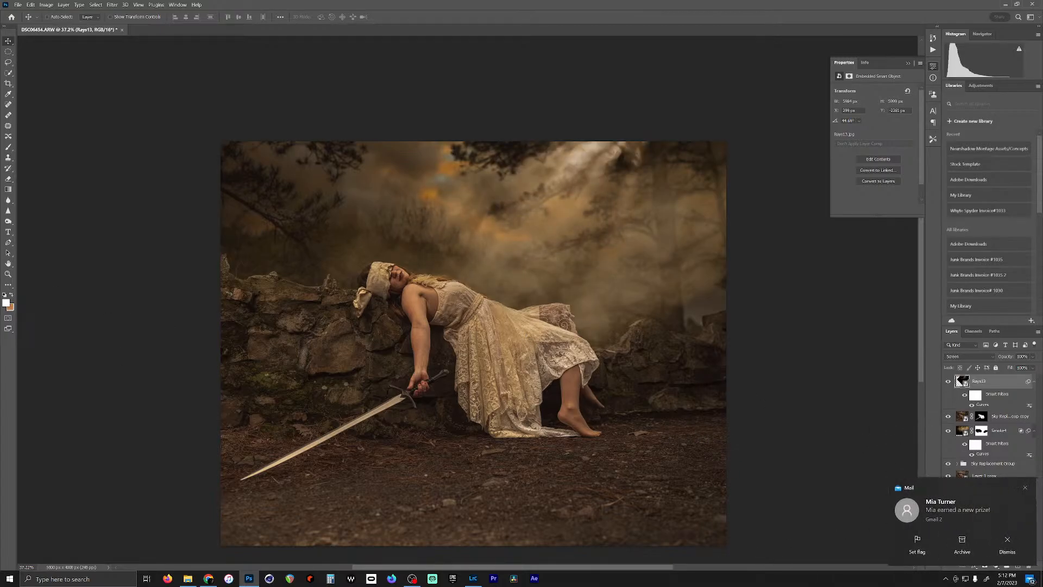
left_click(1026, 488)
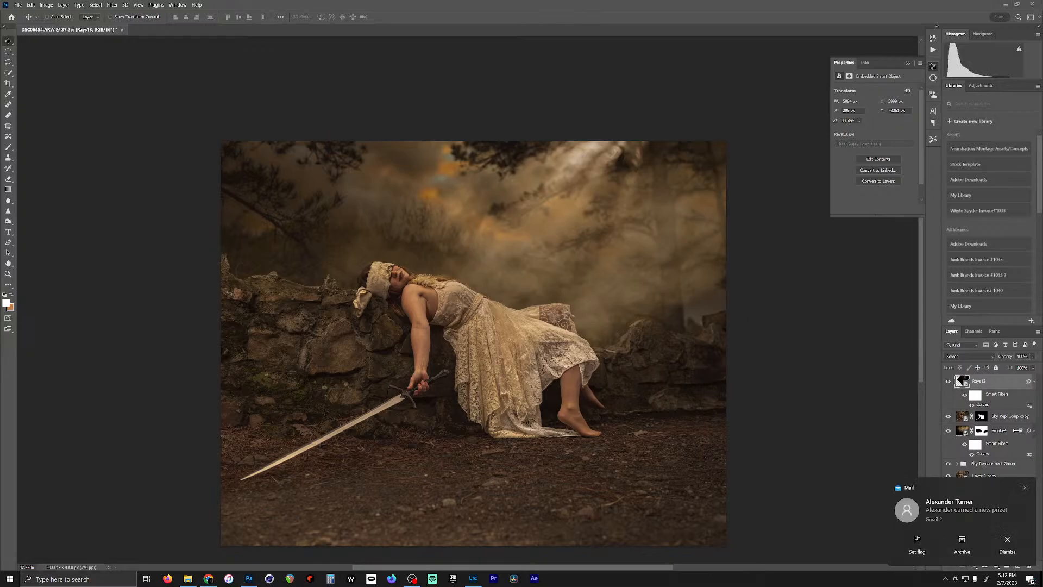
left_click(1026, 489)
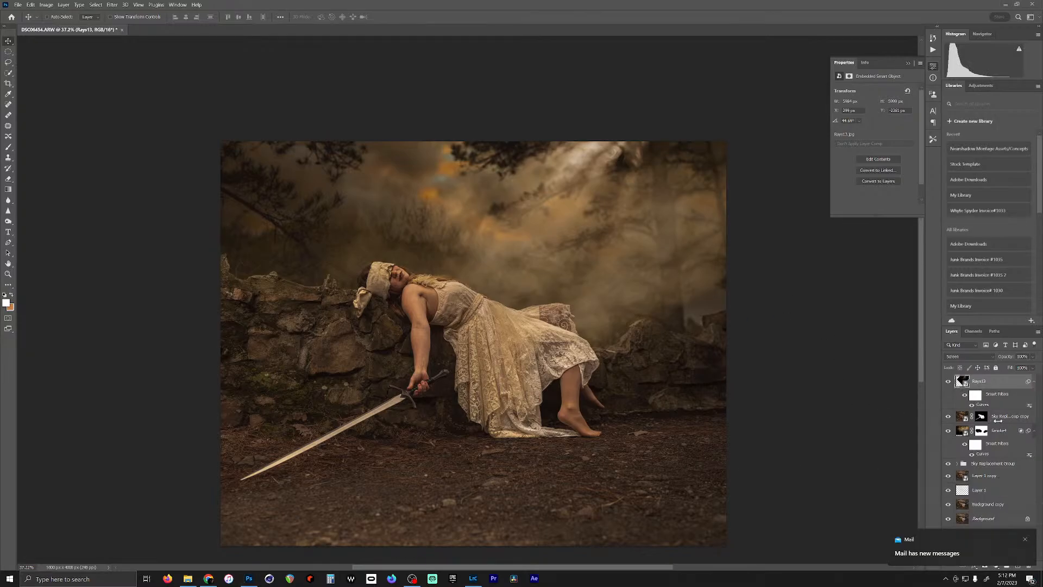
Step: Add a Curves adjustment clipped to the Sky Replacement Group copy layer and raise its midtones to brighten the woman
left_click(1026, 540)
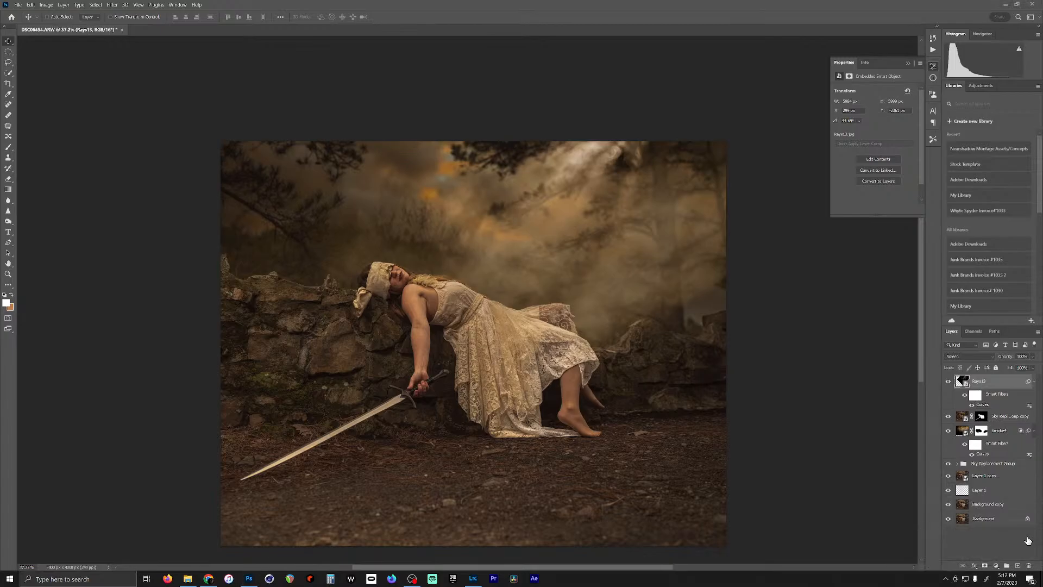
left_click(1011, 417)
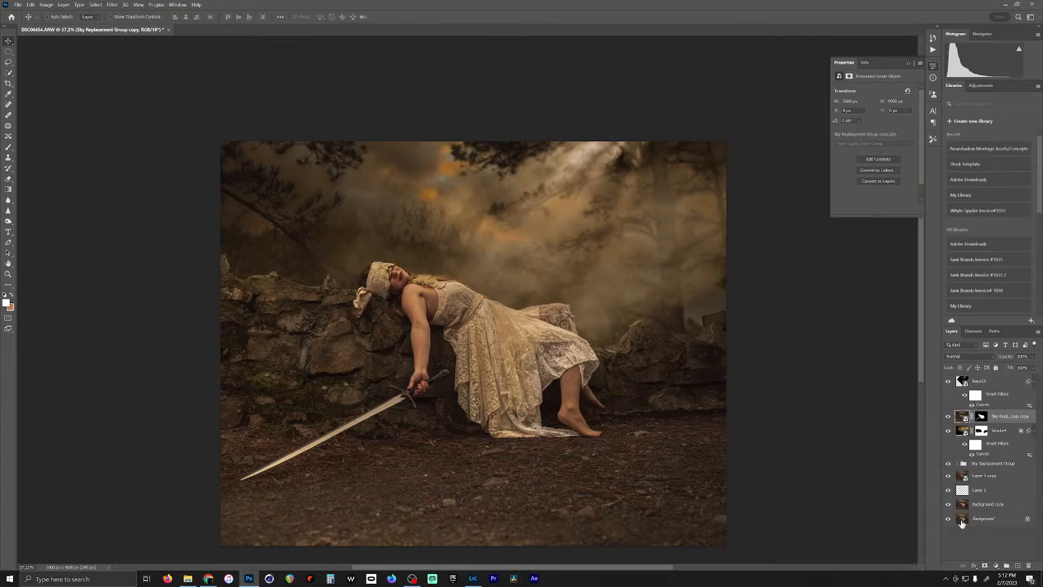
left_click(996, 569)
left_click(1002, 464)
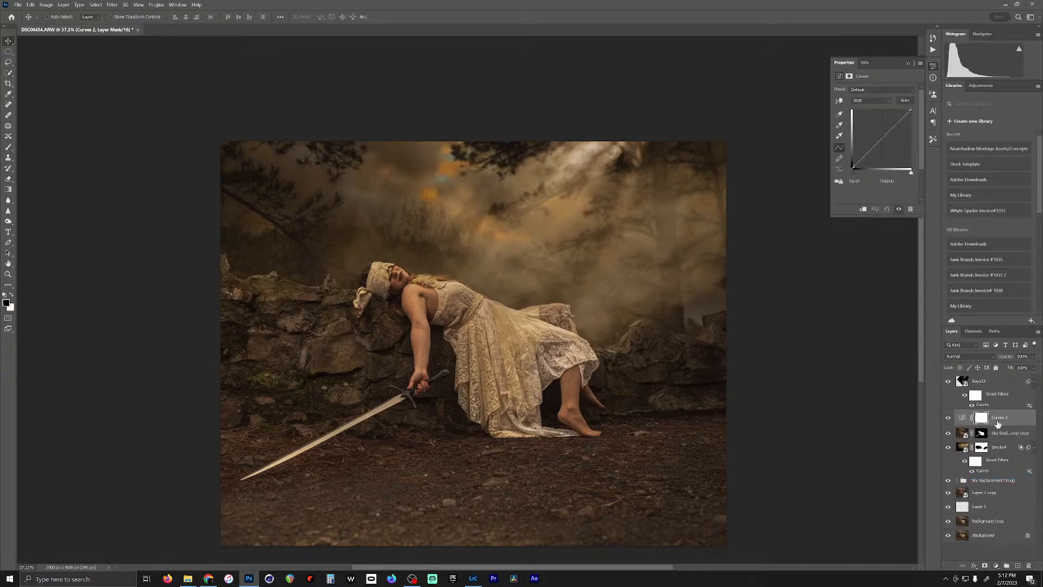
left_click(970, 426, "alt")
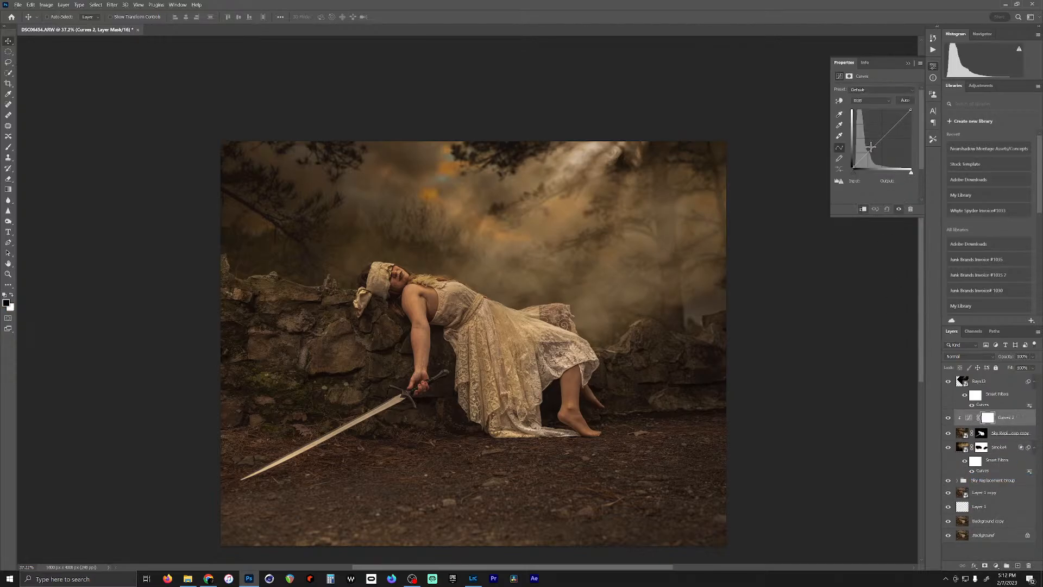
left_click_drag(880, 142, 878, 132)
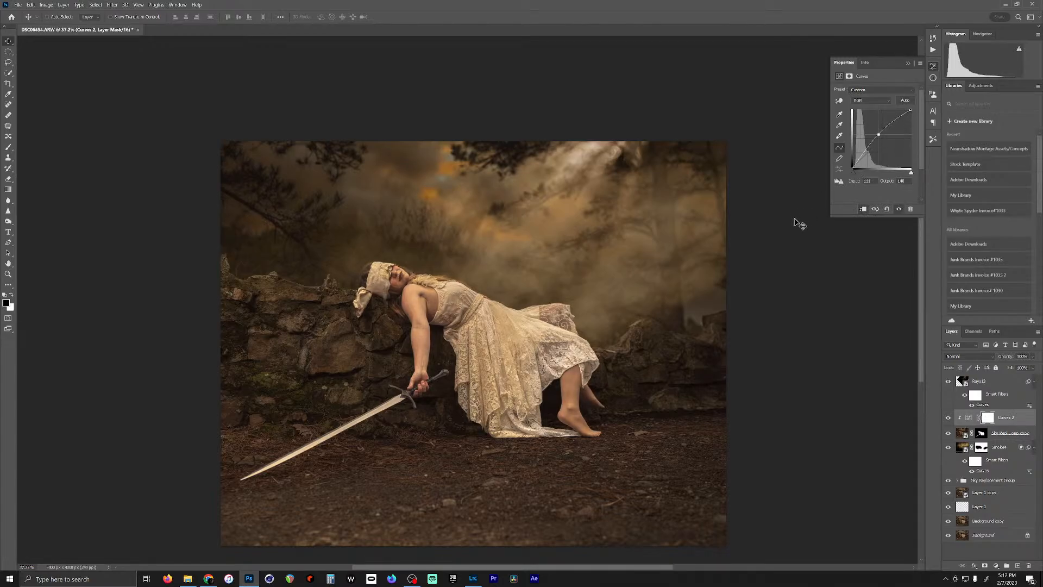
Step: Invert the mask of the brightening Curves layer to black
key("i")
left_click(988, 419)
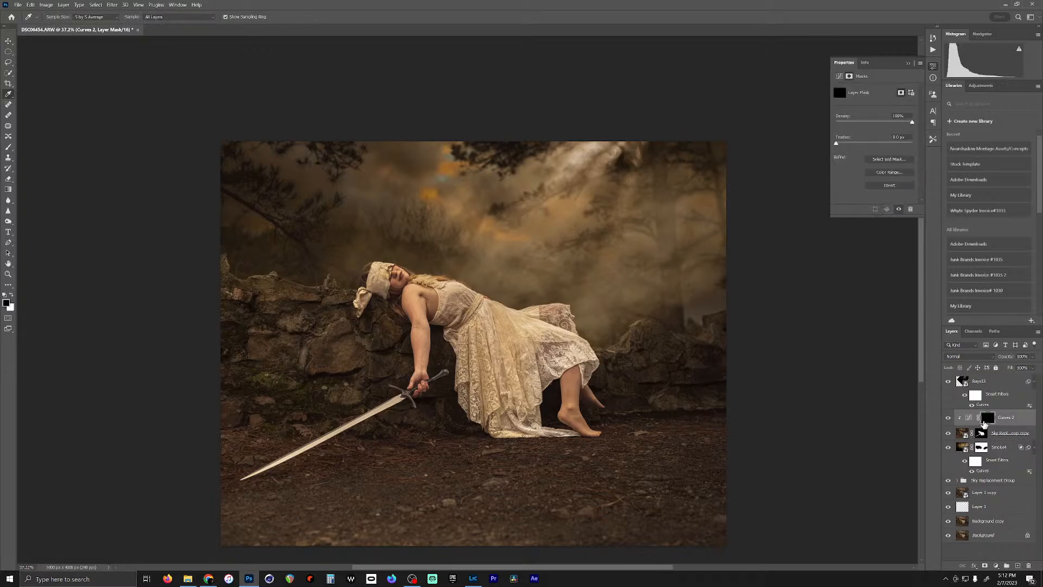
key("ctrl+i")
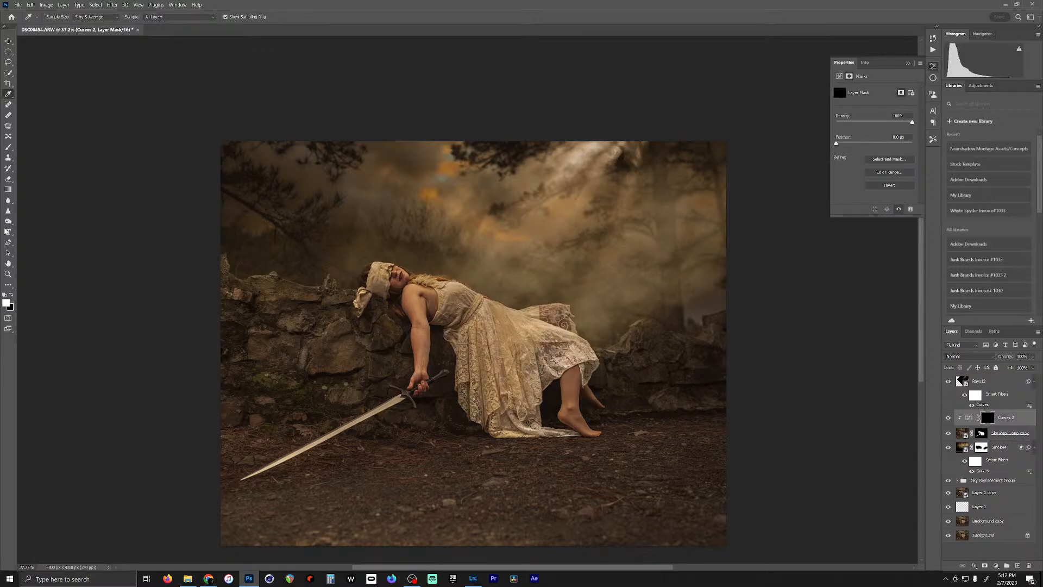
Step: Paint white highlights into the brightening Curves mask along the woman's face, torso and upper dress, varying the brush size
left_click(9, 147)
scroll(401, 232, "down", 2)
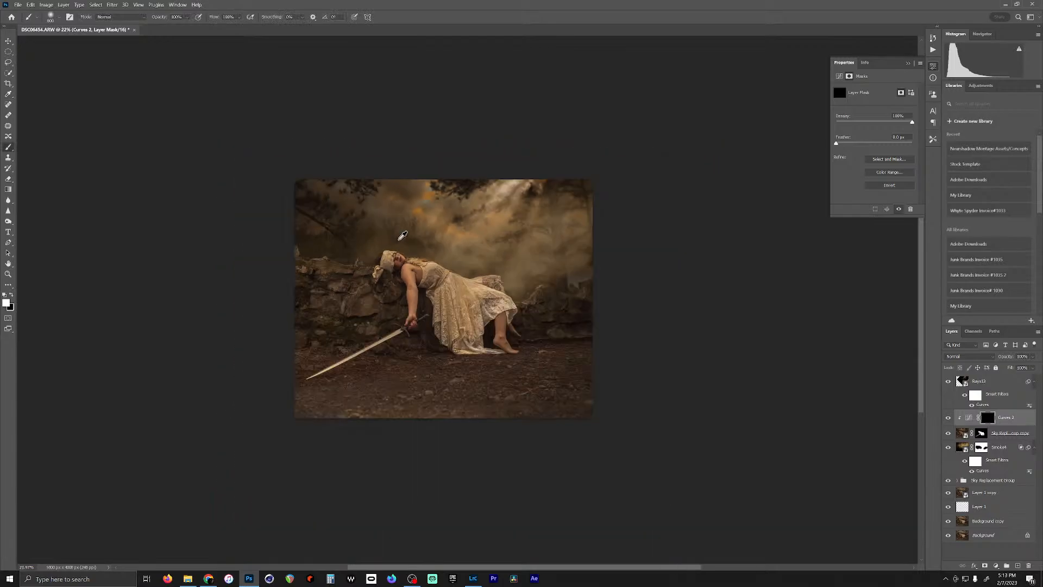
scroll(409, 244, "up", 4)
scroll(395, 267, "up", 3)
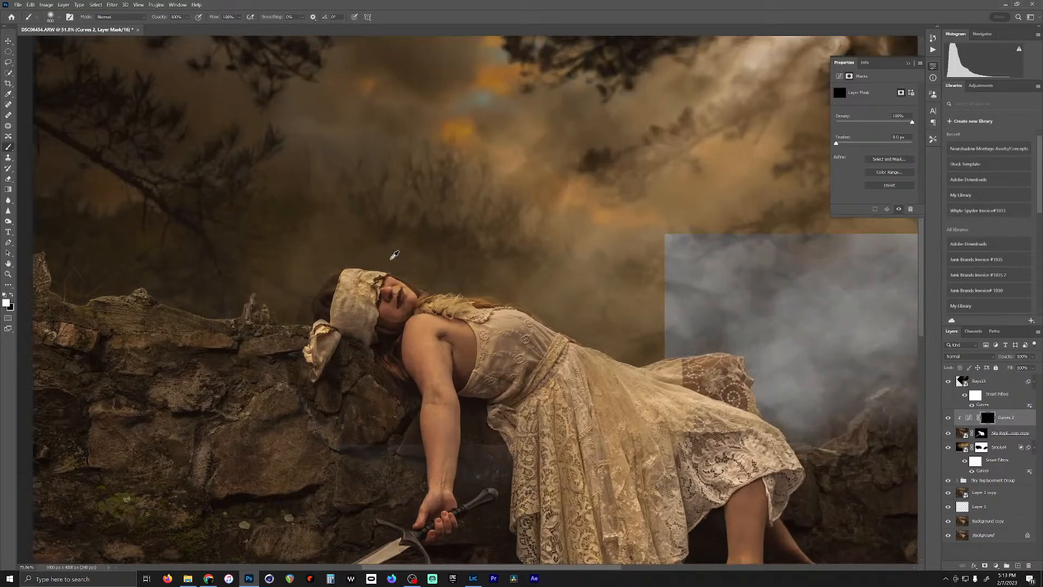
key("bracketleft")
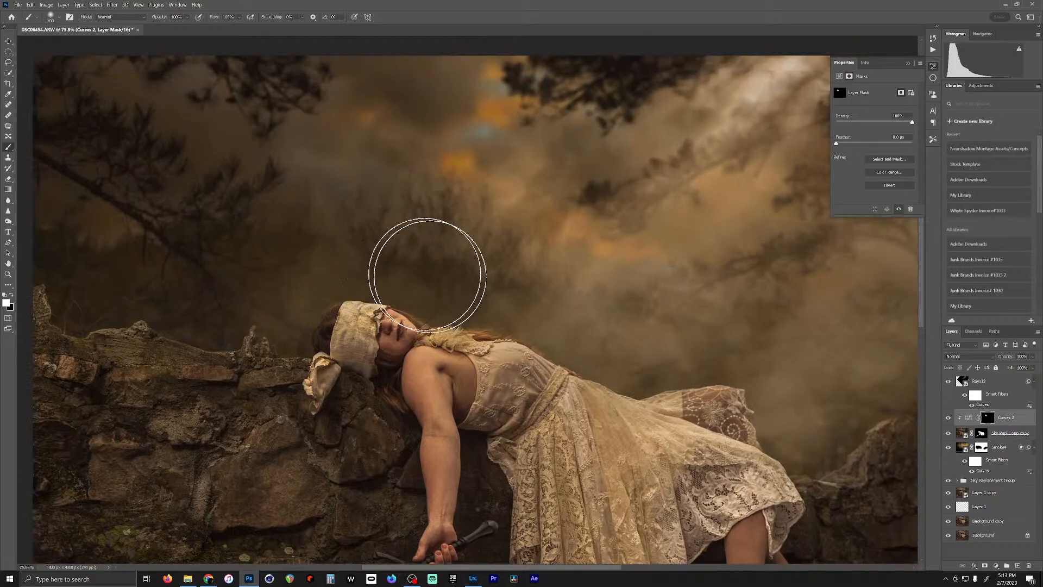
key("bracketleft")
key("bracketleft")
key("bracketleft")
key("bracketleft")
key("bracketleft")
key("bracketleft")
key("bracketleft")
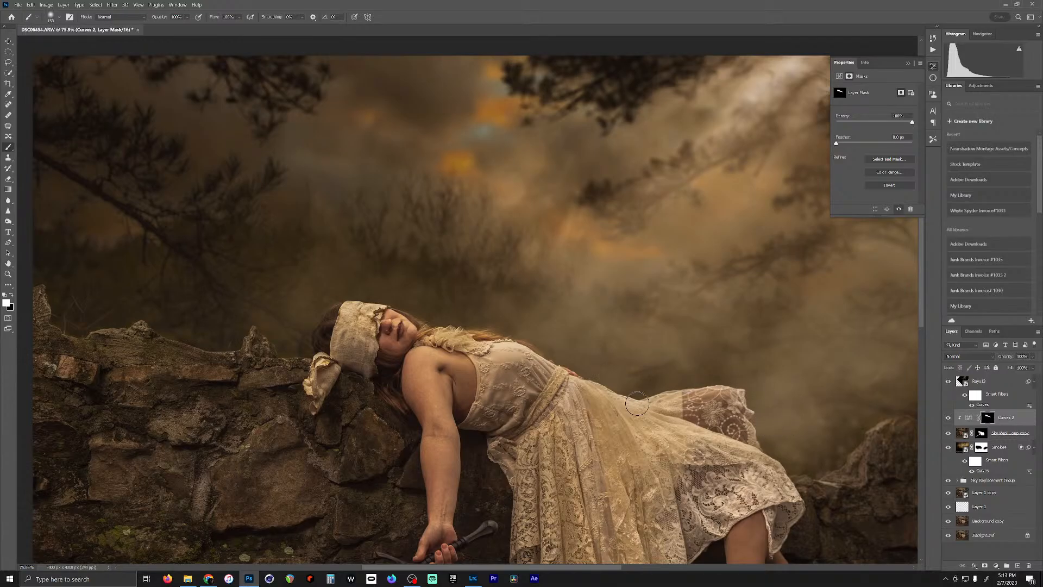
key("bracketleft")
key("bracketleft")
key("bracketleft")
key("bracketleft")
key("bracketleft")
key("bracketleft")
key("bracketright")
key("bracketright")
key("bracketright")
key("bracketright")
key("bracketright")
key("bracketright")
key("bracketright")
key("bracketright")
key("bracketright")
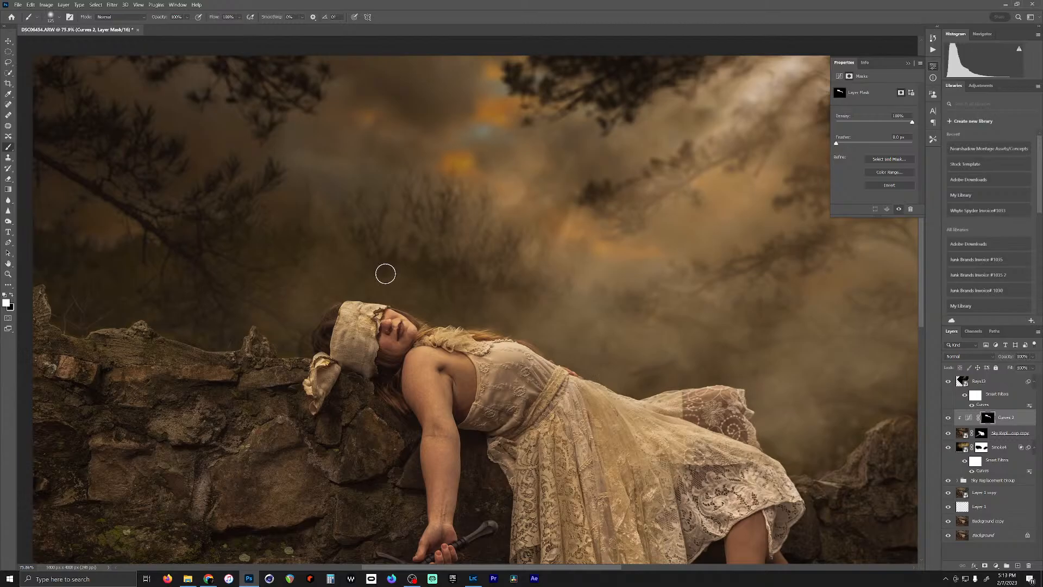
key("bracketright")
key("bracketright")
key("bracketright")
key("bracketright")
key("bracketright")
key("bracketright")
key("bracketright")
key("bracketright")
key("bracketright")
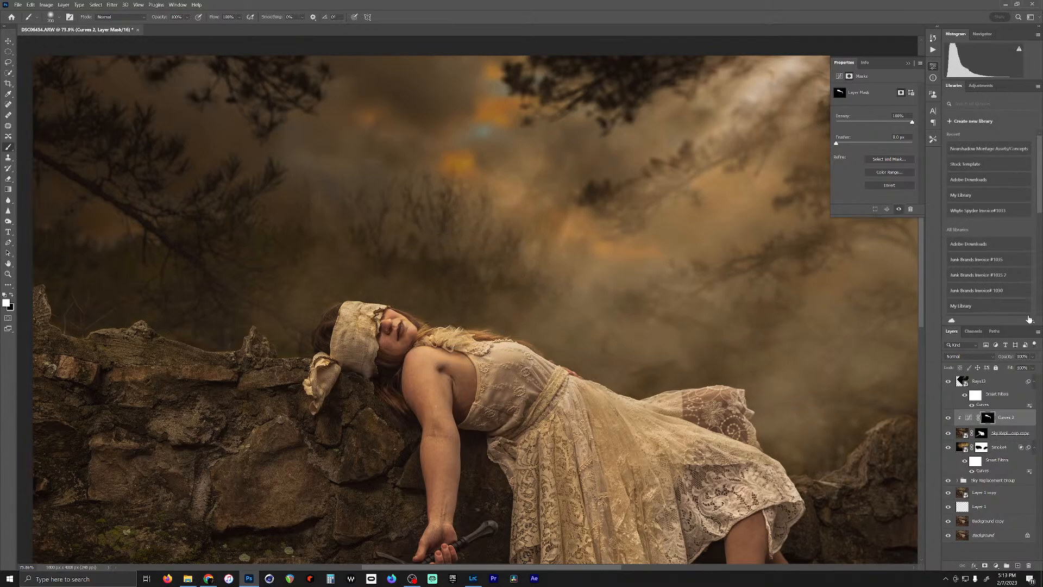
Step: Lift the RGB midtones of the brightening Curves layer slightly further and fine-tune the midpoint of its Blue channel
left_click(969, 418)
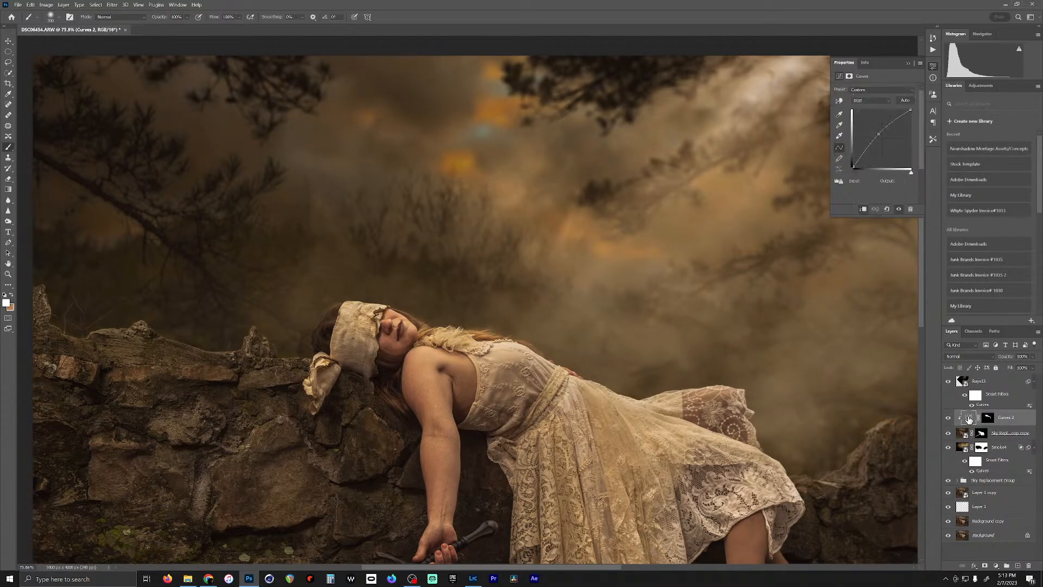
left_click_drag(878, 132, 875, 133)
left_click(871, 101)
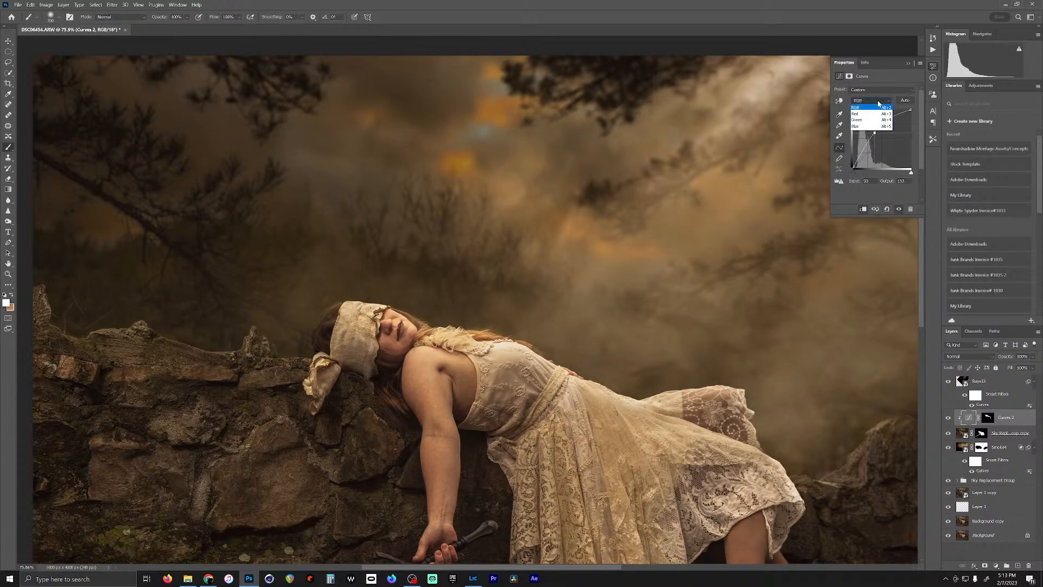
left_click(871, 127)
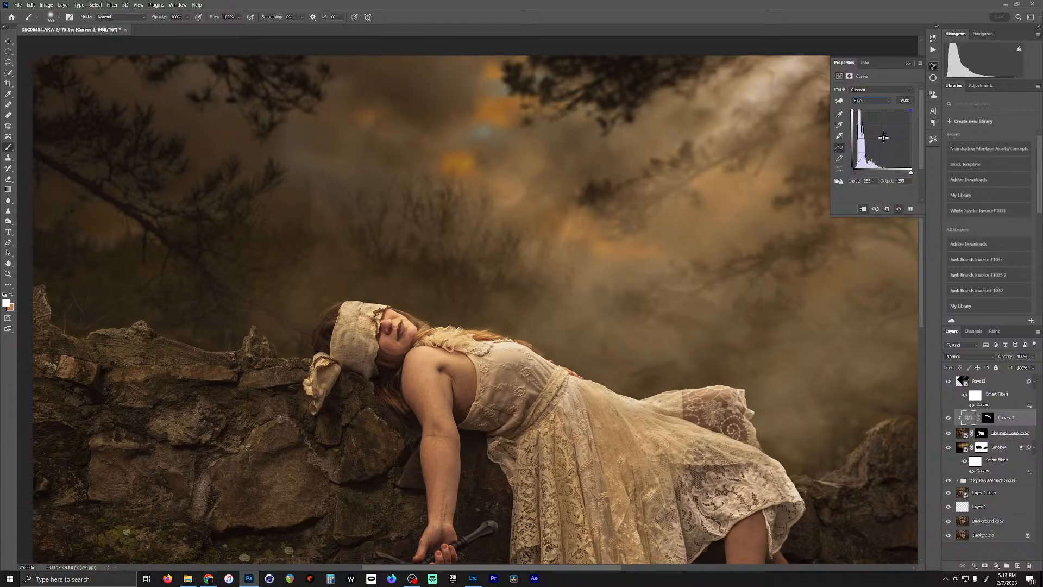
left_click_drag(885, 138, 885, 139)
left_click_drag(884, 136, 886, 136)
left_click(908, 64)
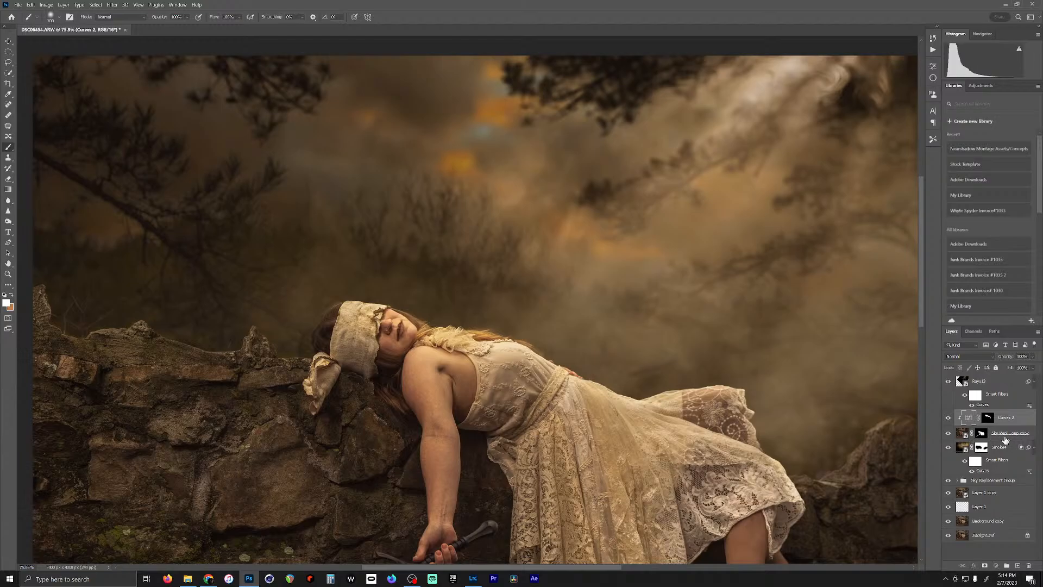
Step: Add a second clipped Curves adjustment directly above the Sky Replacement Group copy layer and lower its RGB midtones to darken the woman
left_click(1005, 438)
left_click(996, 566)
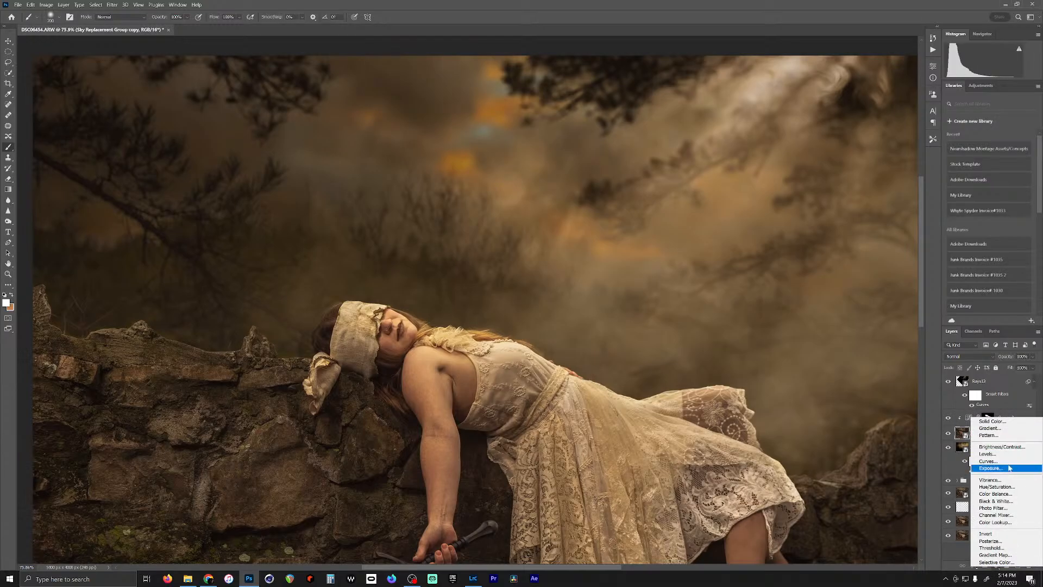
left_click(987, 465)
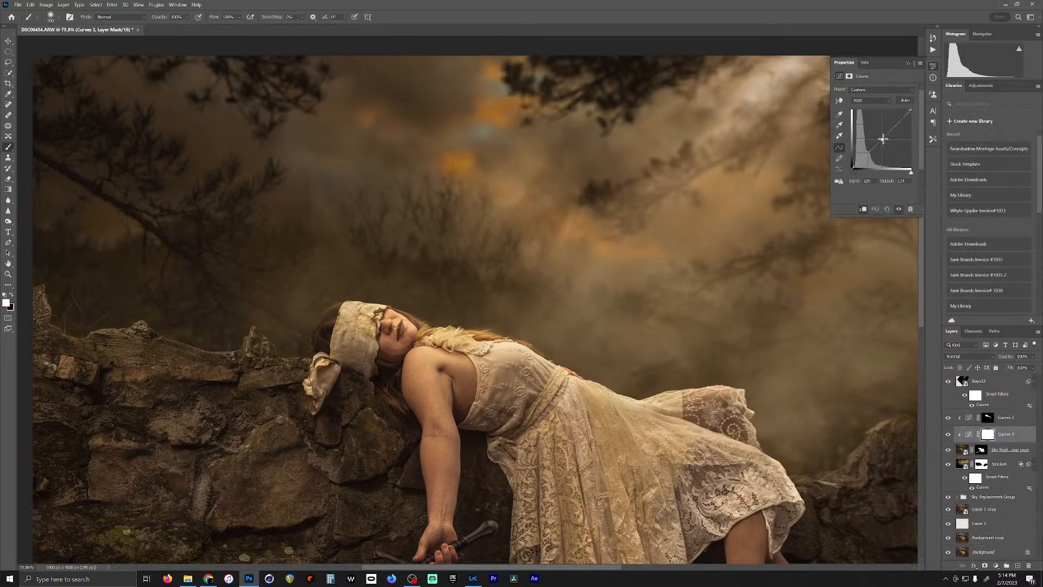
left_click_drag(886, 140, 886, 142)
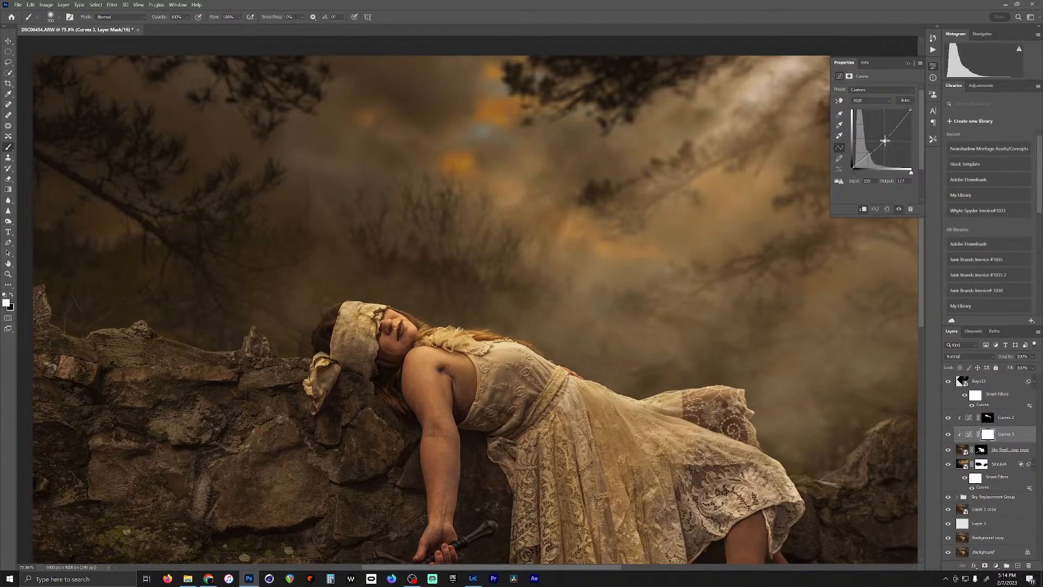
Step: Adjust the Blue and Red channel midpoints of the darkening Curves layer for a warmer shadow tone
left_click(879, 101)
left_click(872, 127)
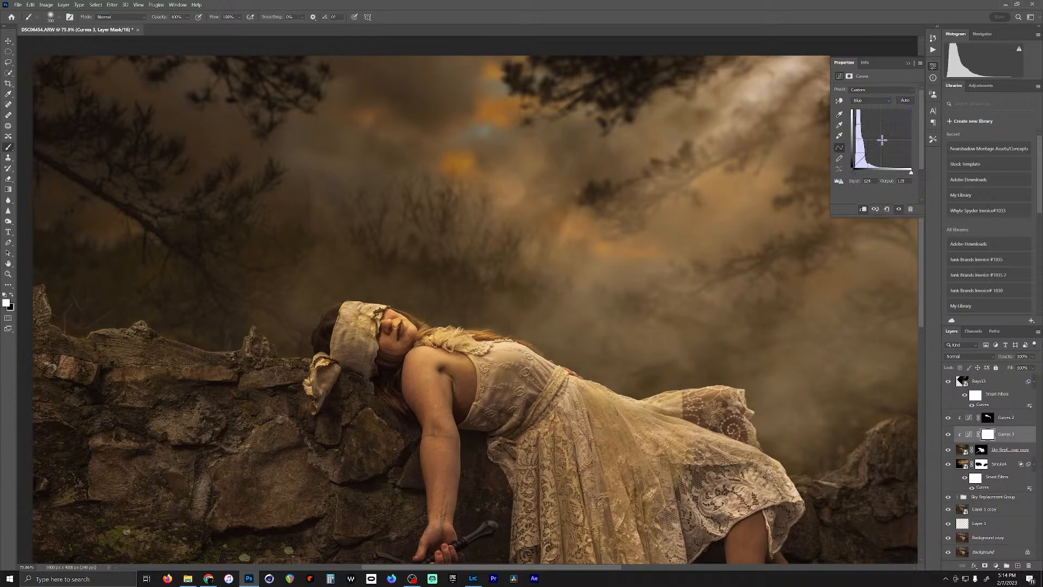
left_click(880, 101)
left_click(869, 107)
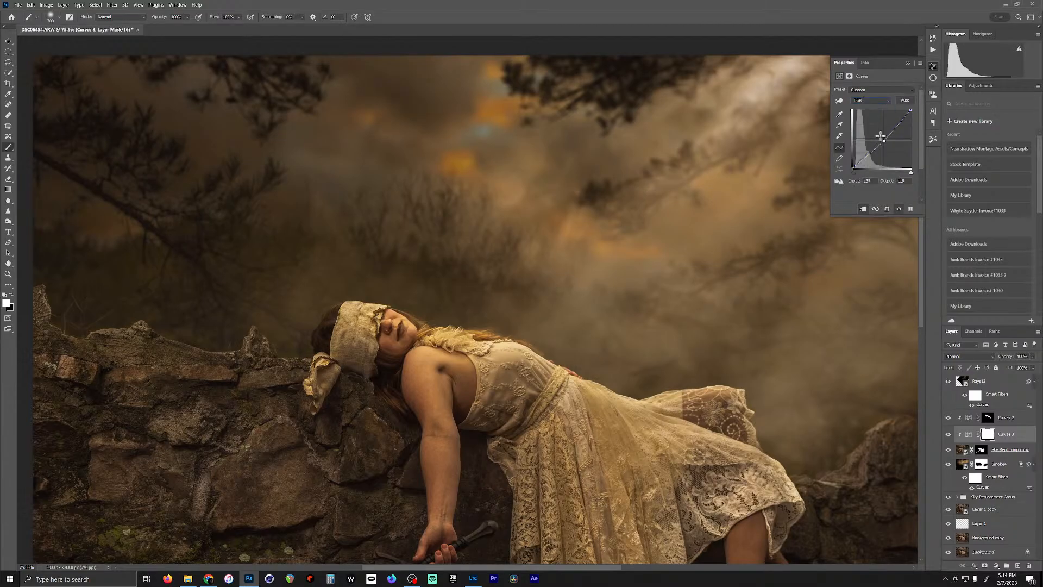
left_click(880, 107)
left_click(874, 114)
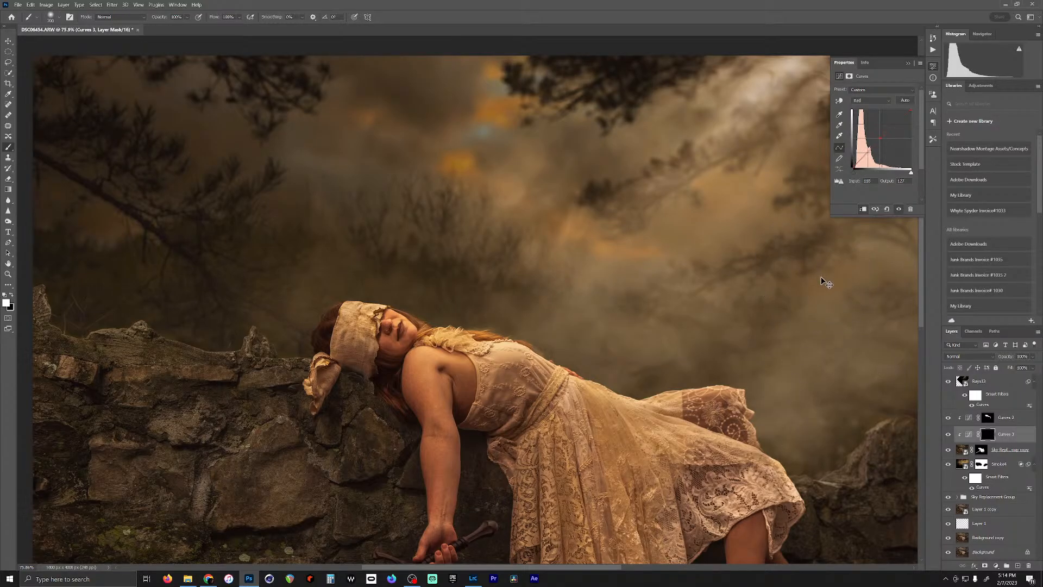
Step: Invert the darkening Curves mask to black and paint shadows in white over the woman's arm, dress folds and legs
key("ctrl+i")
left_click_drag(441, 383, 483, 294)
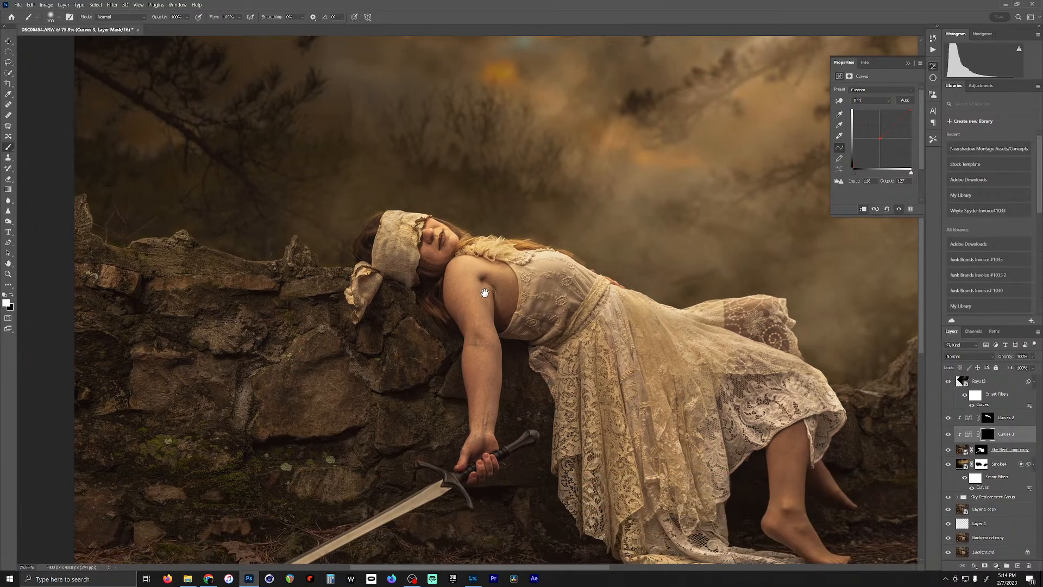
key("bracketleft")
key("bracketleft")
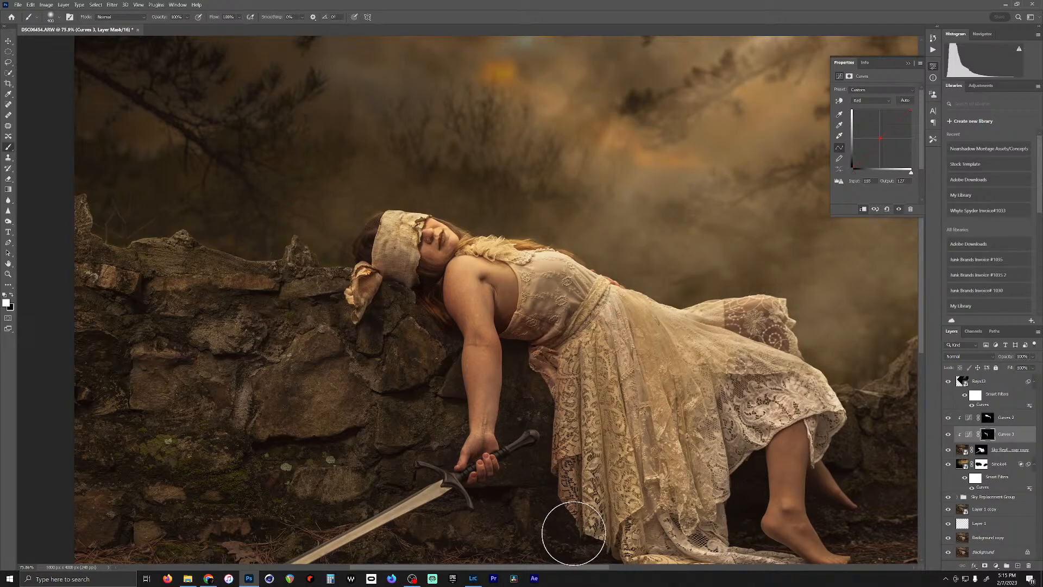
left_click_drag(630, 458, 497, 224)
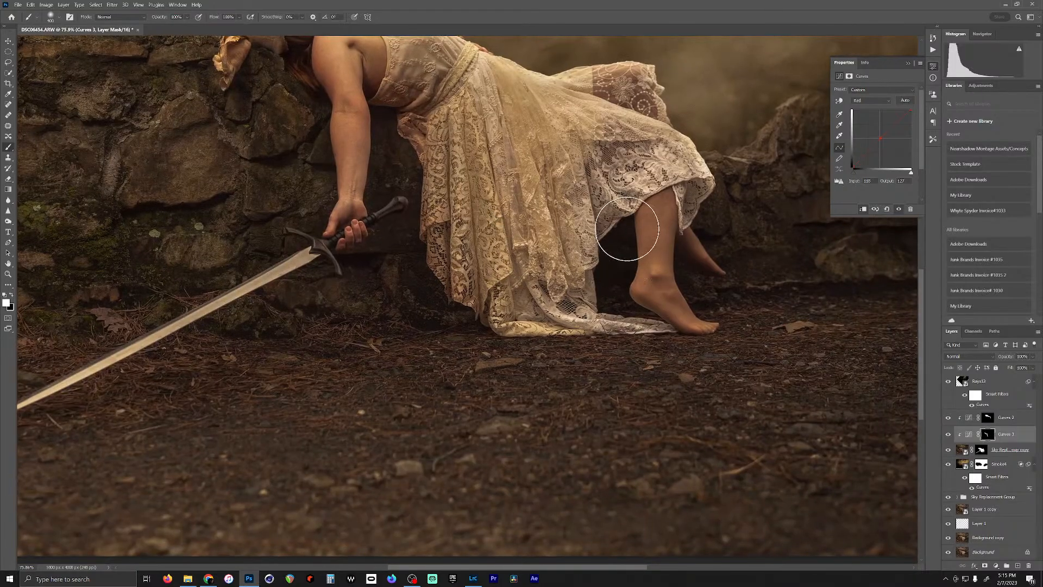
left_click(626, 232)
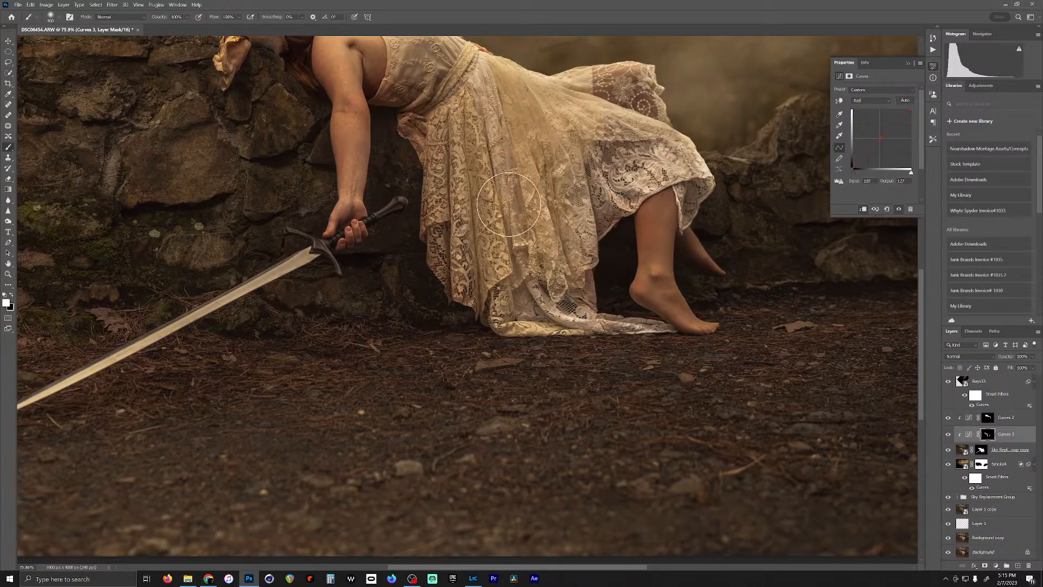
left_click_drag(483, 236, 573, 435)
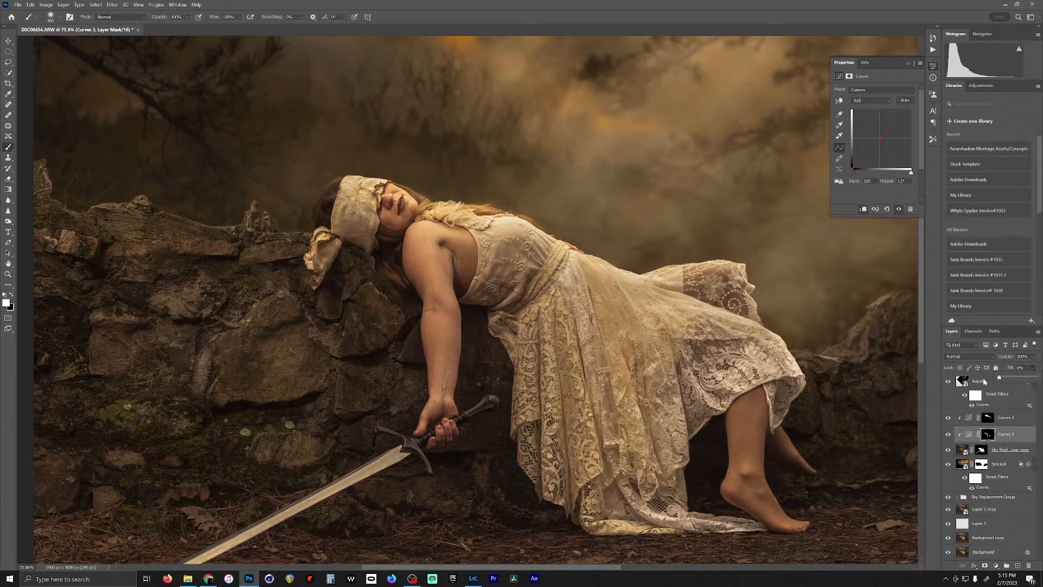
Step: Reduce the fill of the darkening Curves layer to roughly half and review the shading on the whole image
left_click_drag(1000, 378, 1020, 379)
left_click(536, 307)
key("bracketleft")
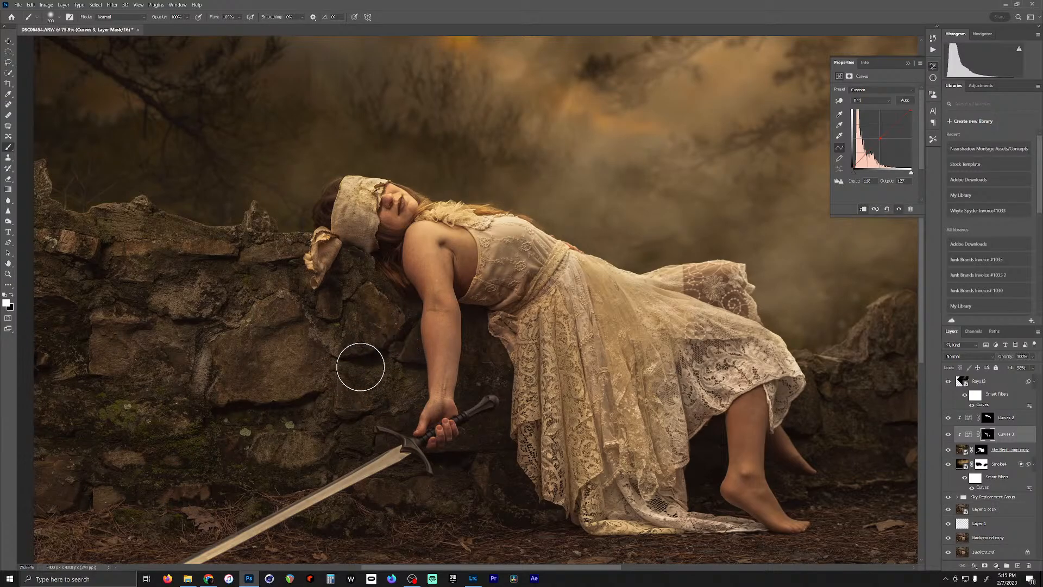
scroll(335, 267, "down", 4)
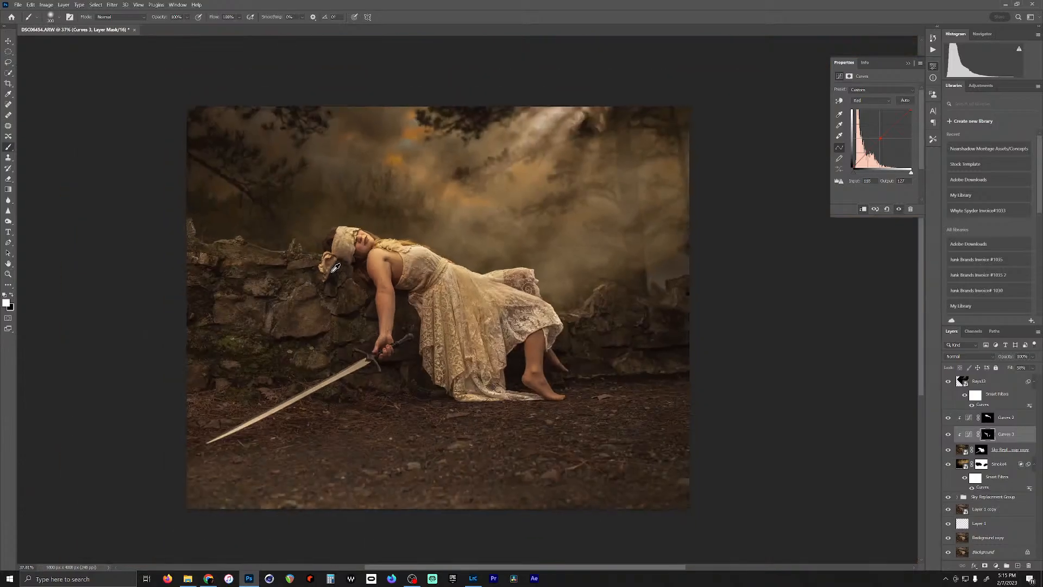
scroll(335, 267, "up", 1)
scroll(339, 266, "down", 1)
left_click_drag(434, 245, 462, 252)
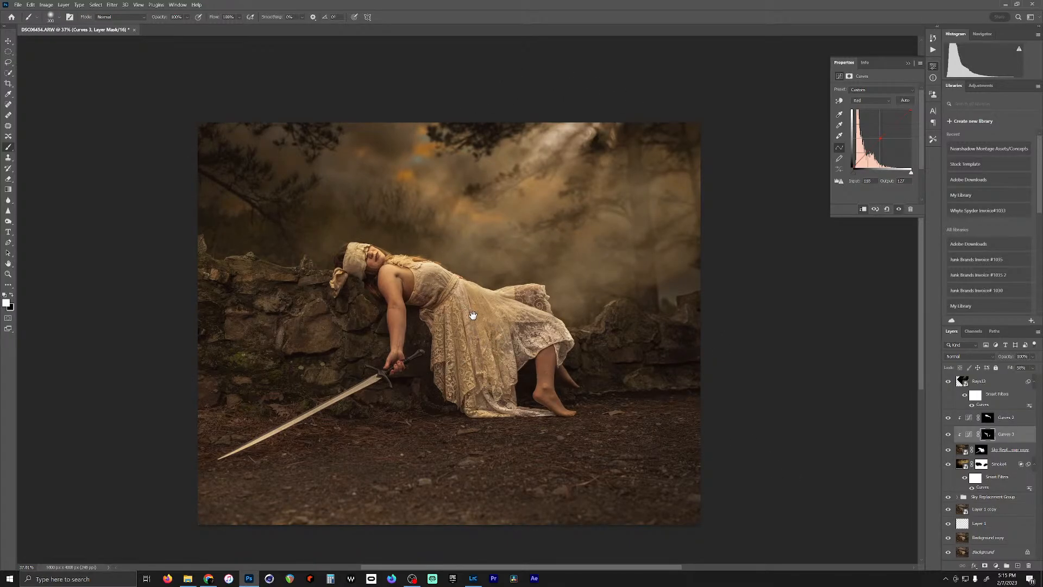
left_click_drag(472, 315, 537, 337)
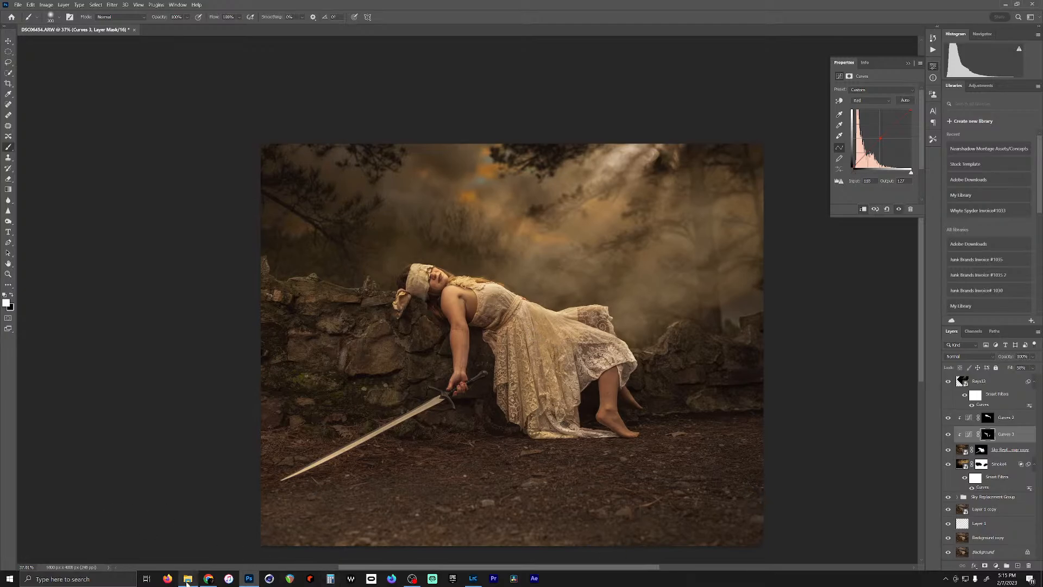
Step: Look through the Downloads folder in File Explorer for another atmospheric overlay
left_click(188, 581)
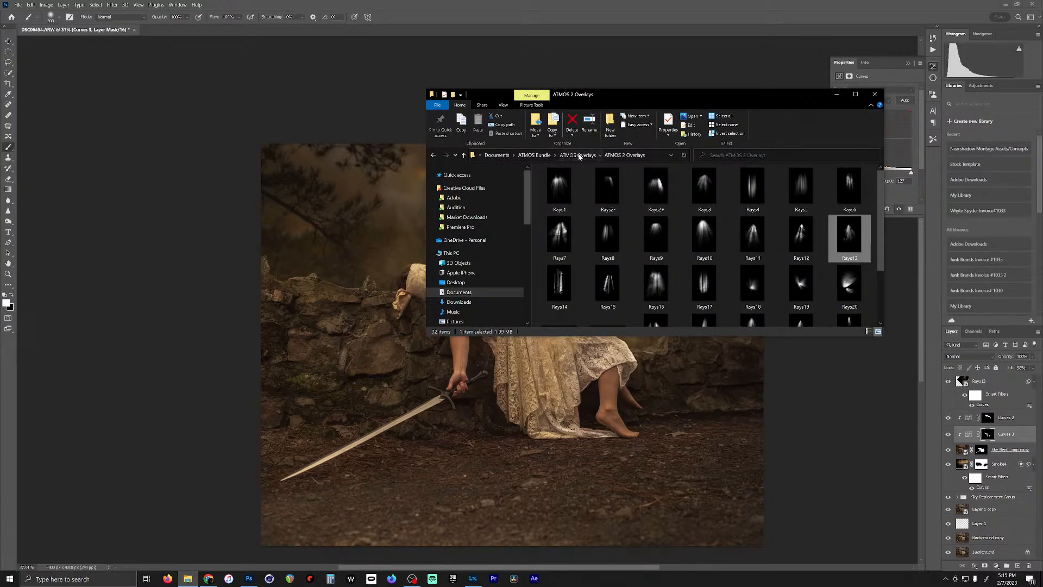
left_click(573, 156)
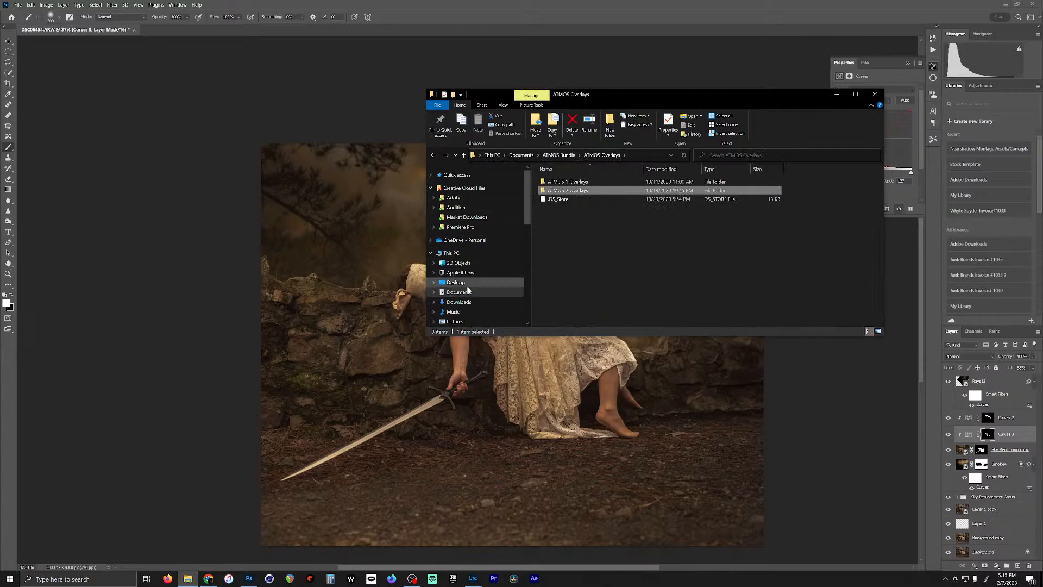
left_click(462, 303)
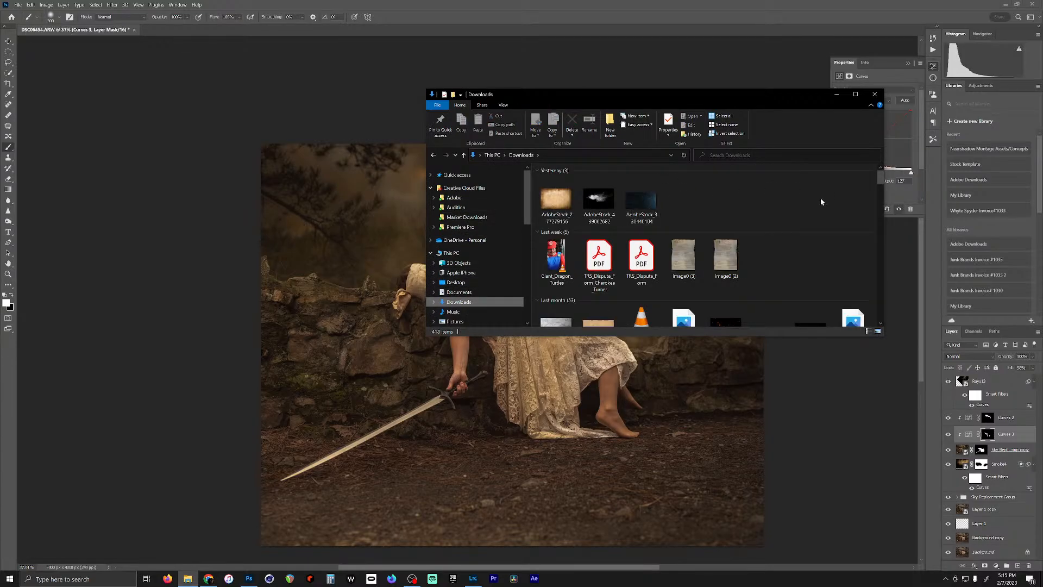
left_click_drag(882, 185, 879, 266)
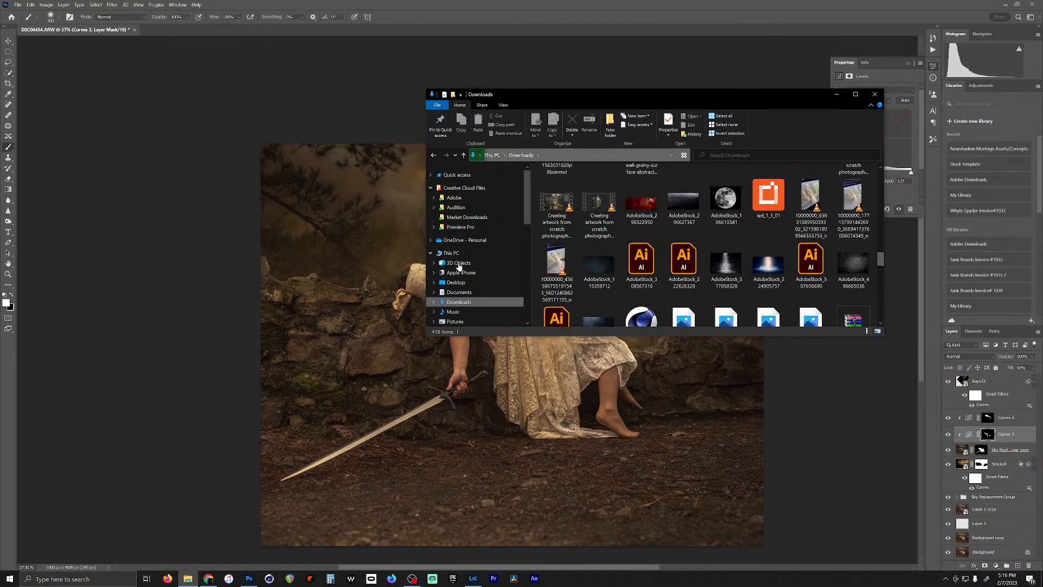
Step: Browse from Documents through ATMOS Bundle and ATMOS Overlays to the ATMOS 1 Overlays folder and preview the Fog1 image
left_click(459, 292)
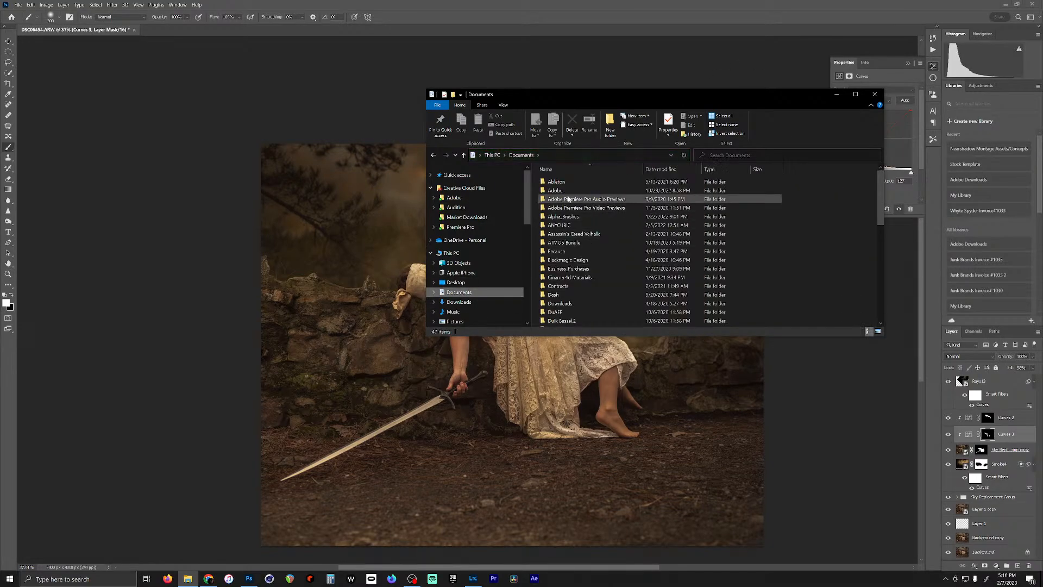
double_click(565, 242)
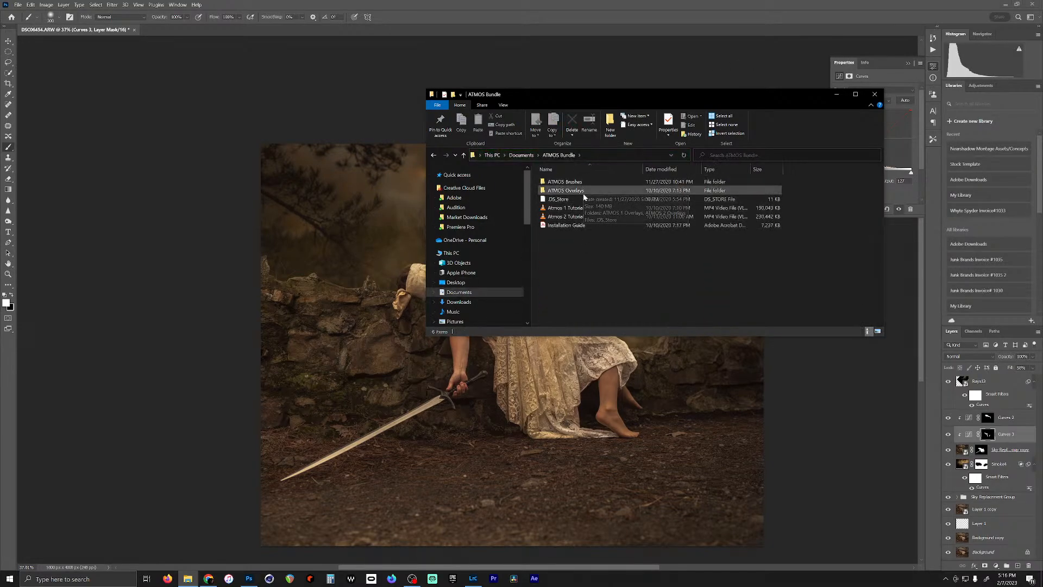
double_click(576, 190)
double_click(596, 183)
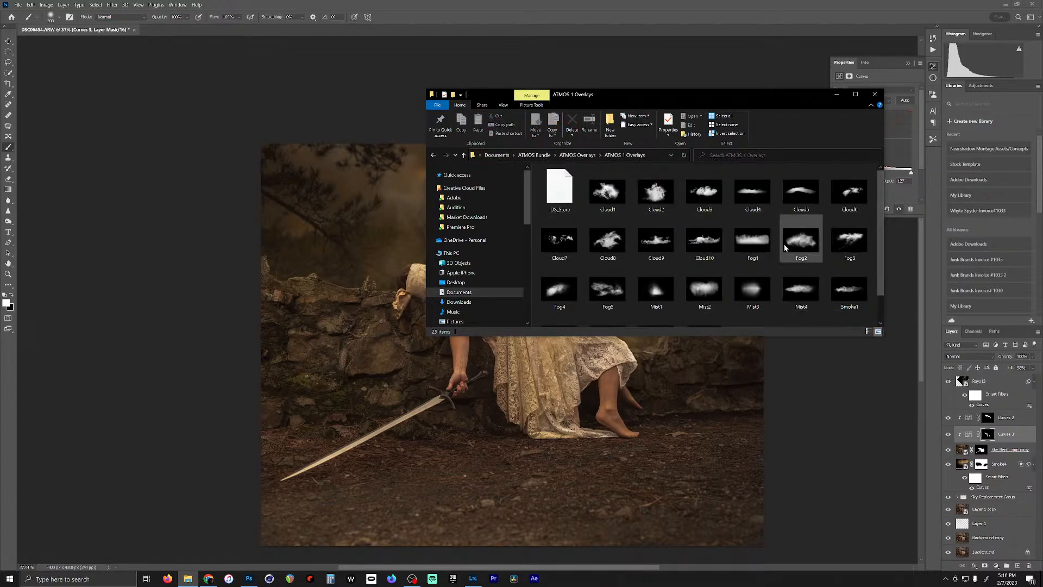
scroll(774, 299, "down", 1)
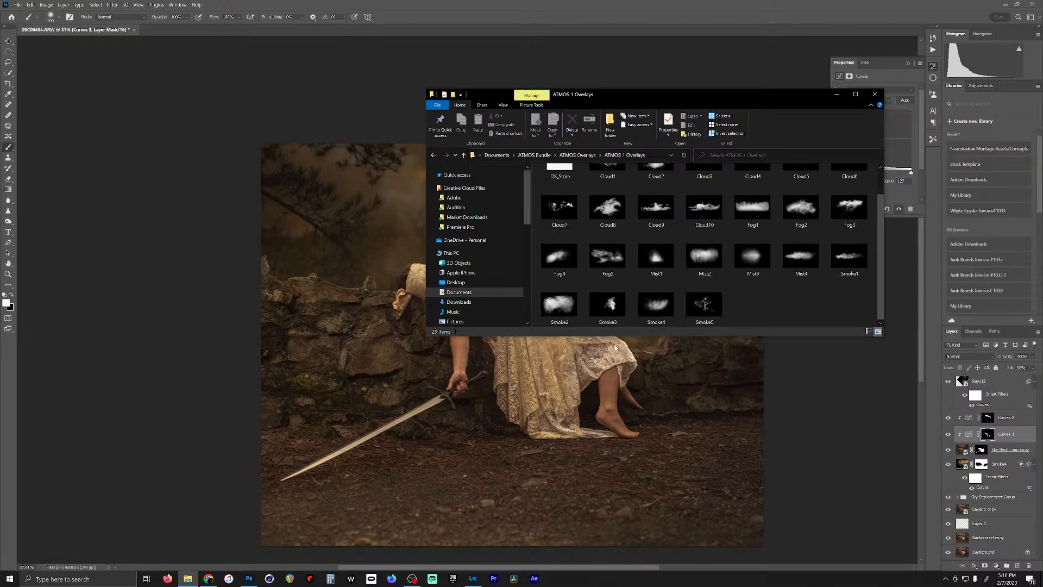
left_click(606, 257)
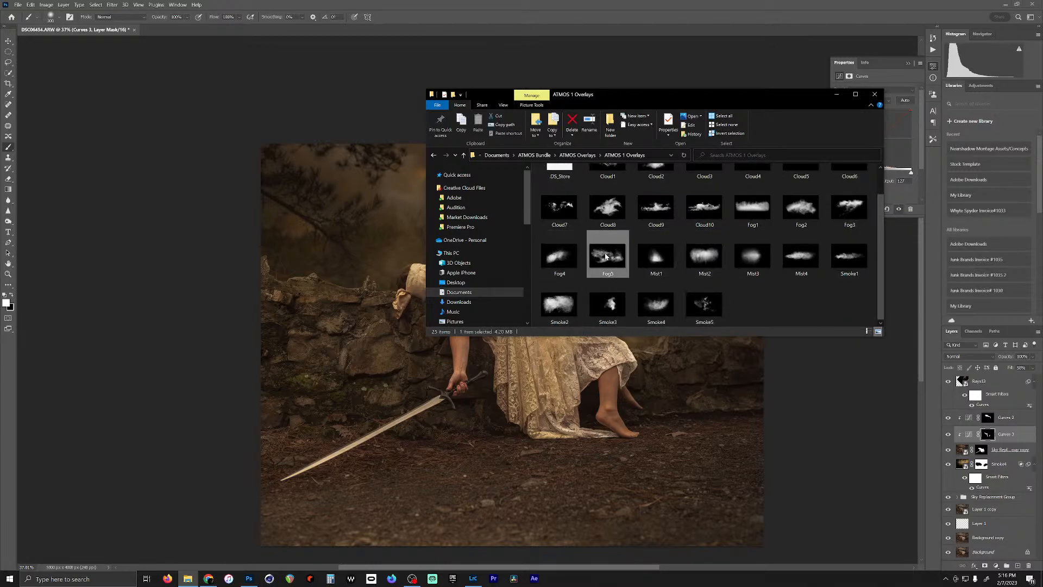
double_click(753, 206)
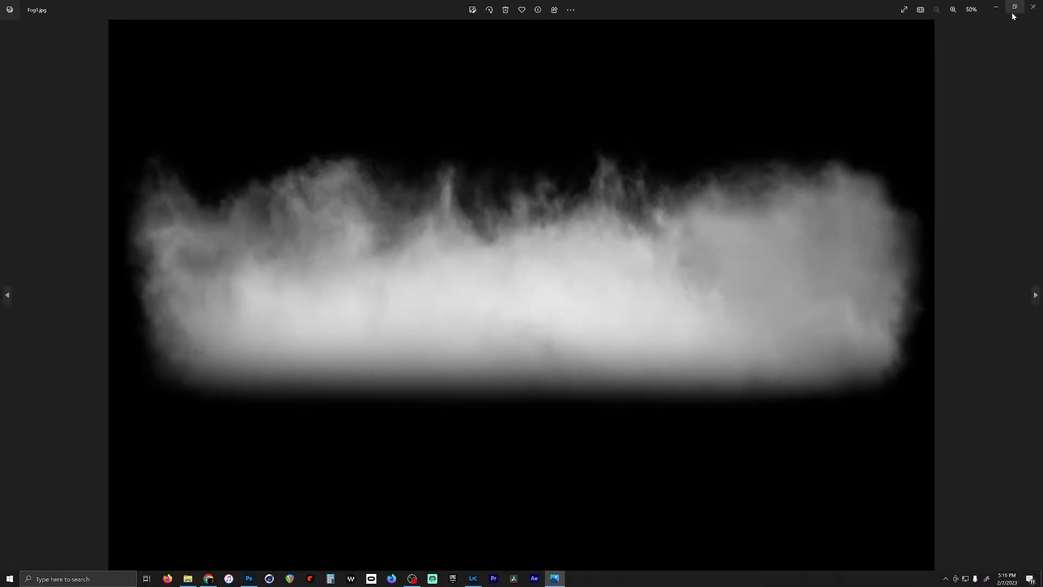
left_click(1033, 6)
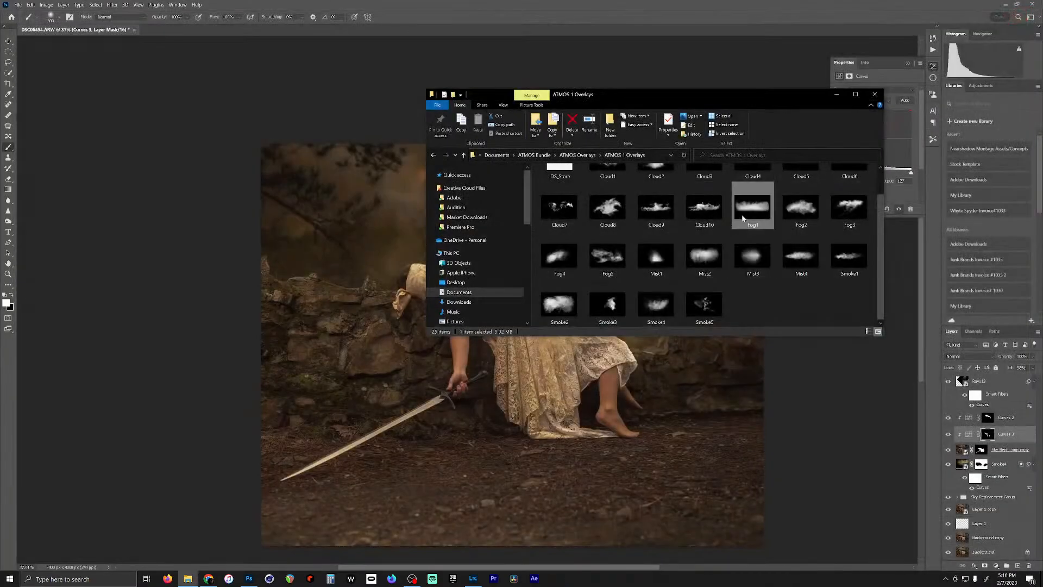
Step: Place Fog1 as the topmost layer of the composite and hide its black background by splitting the current-layer Blend If black slider to 255
left_click_drag(754, 215, 544, 482)
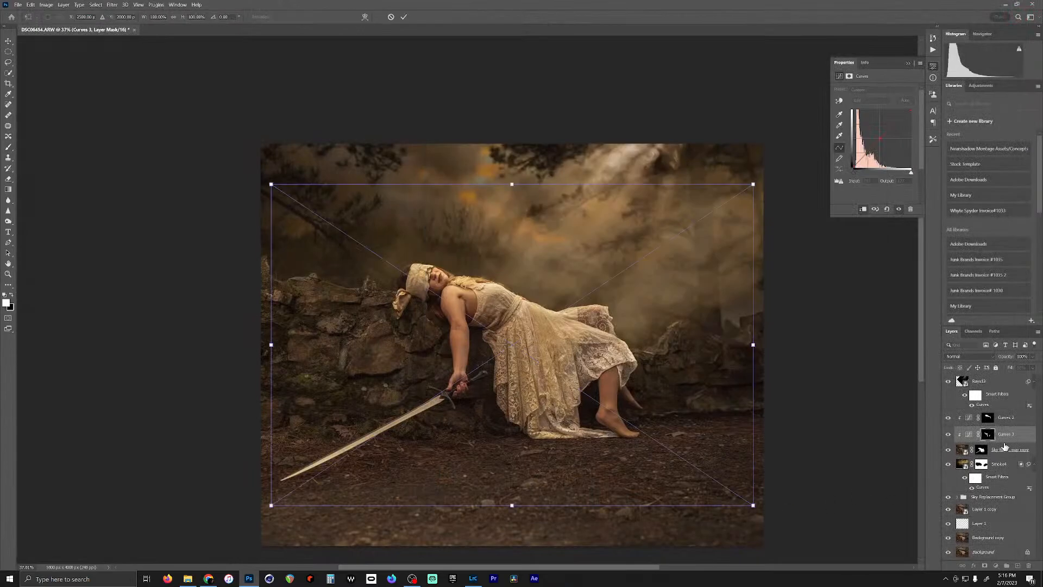
key("Return")
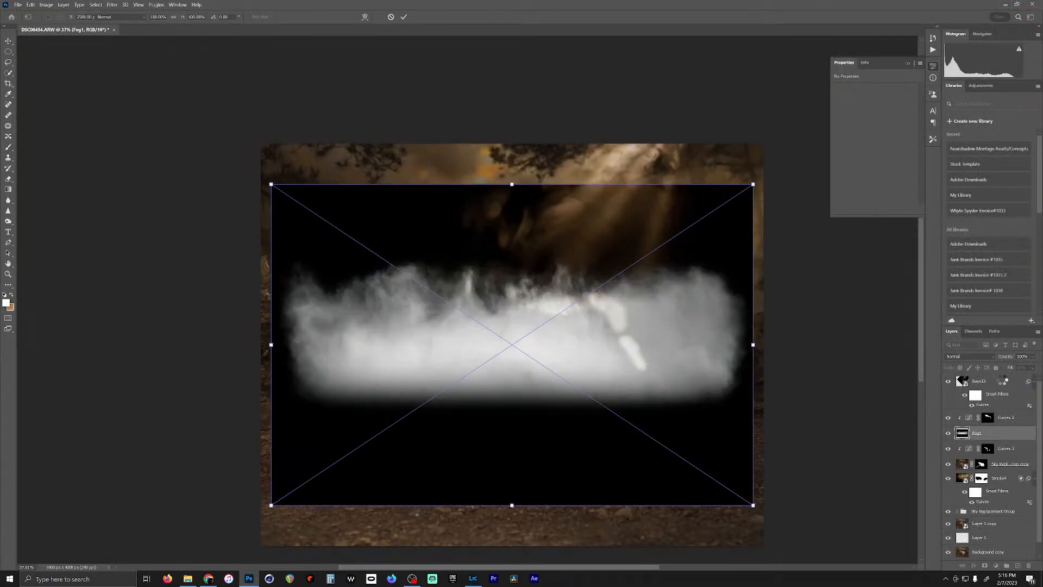
left_click_drag(991, 378, 979, 382)
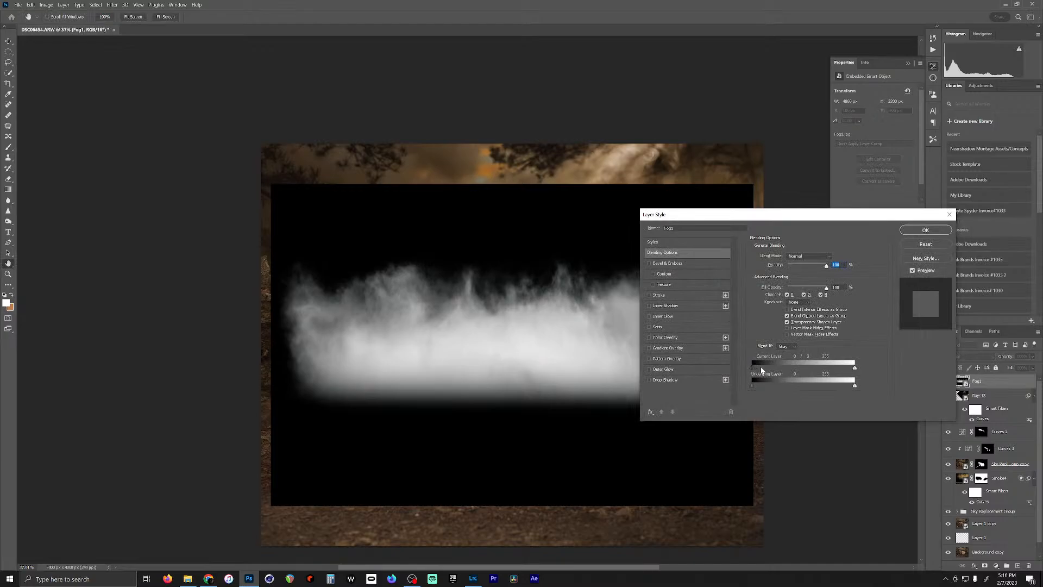
left_click_drag(762, 369, 890, 383)
left_click(926, 231)
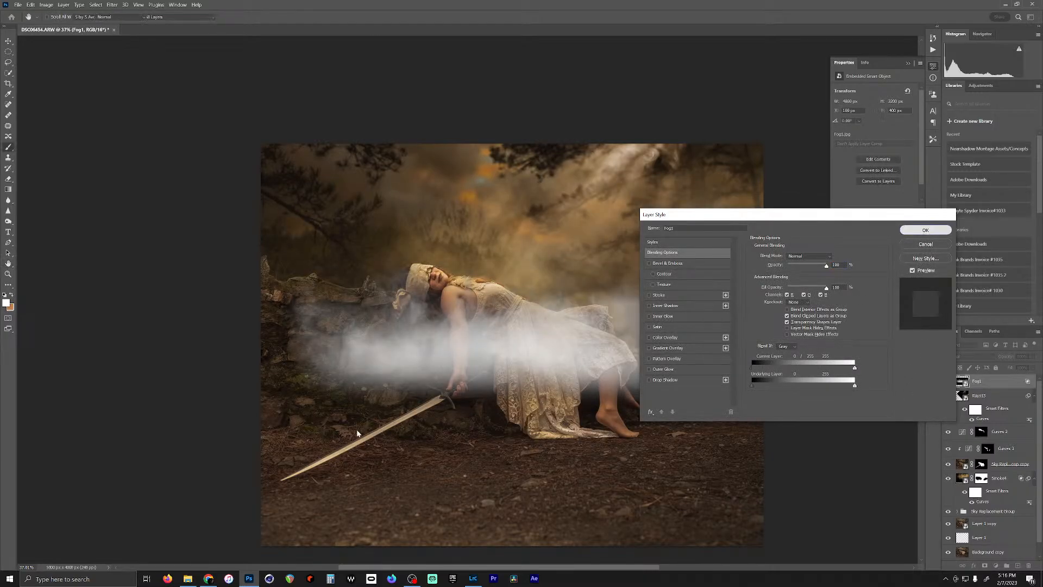
Step: Scale the Fog1 layer to about 238% and reposition it over the lower-left ground in front of the sword
key("ctrl+t")
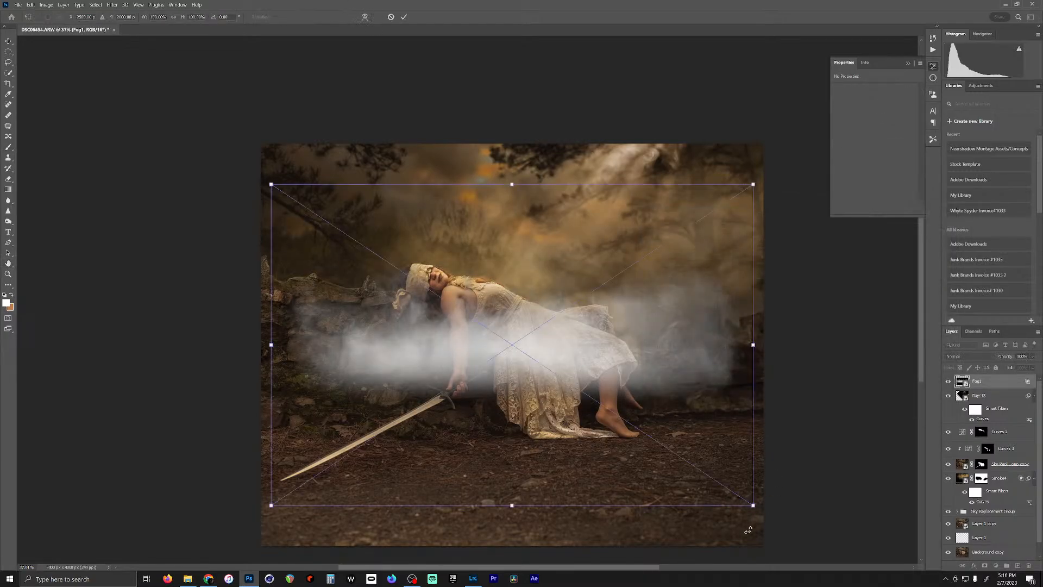
left_click_drag(755, 507, 848, 504)
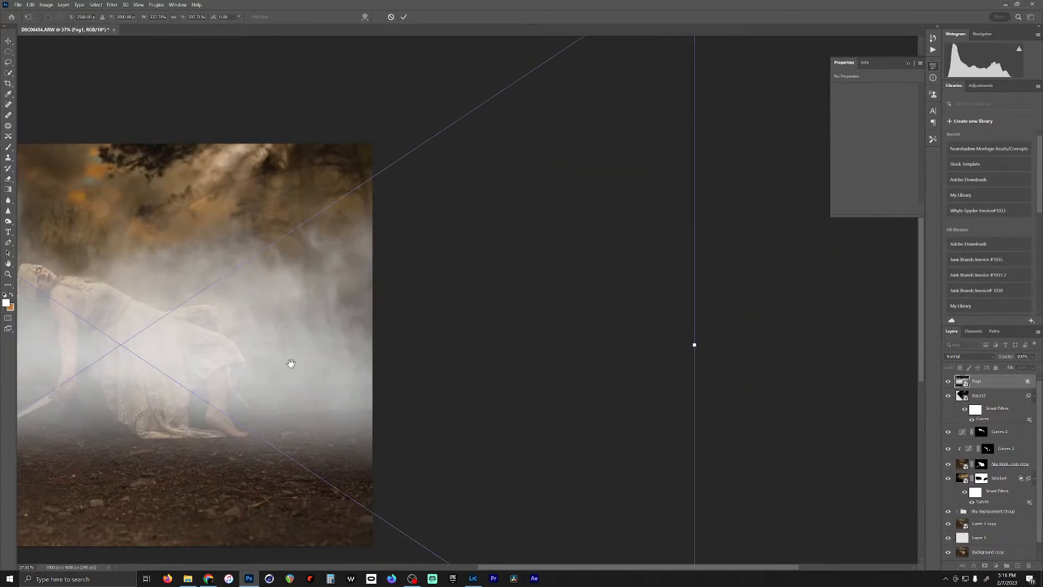
left_click_drag(291, 358, 811, 366)
left_click_drag(685, 467, 519, 525)
left_click_drag(754, 328, 641, 247)
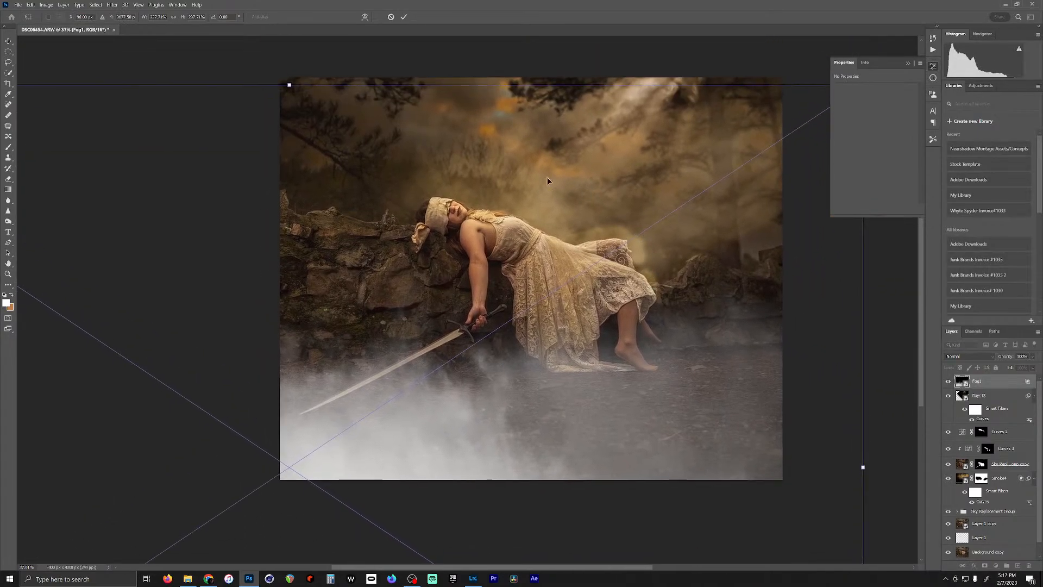
left_click(404, 18)
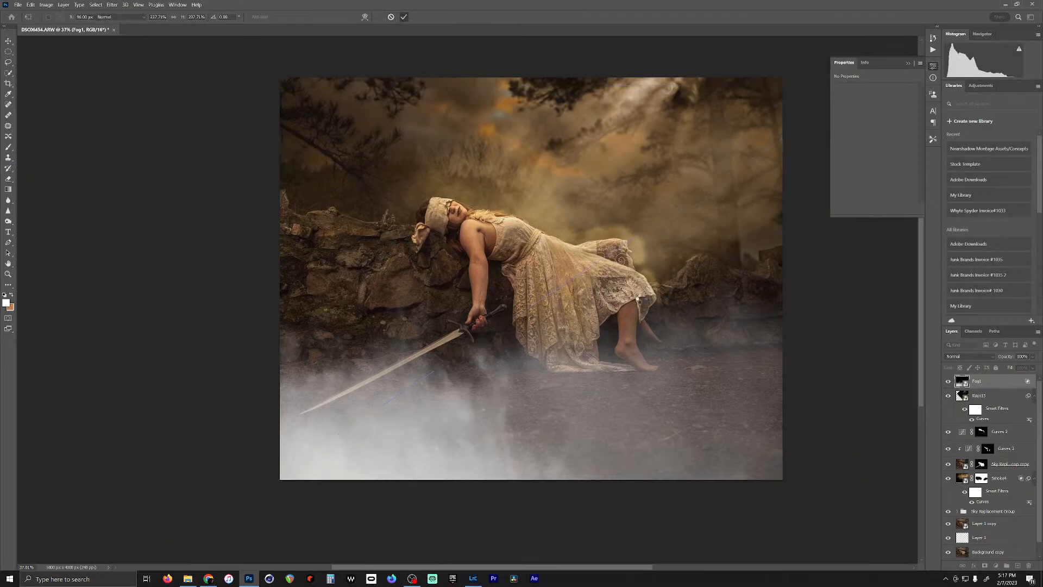
Step: Add a Curves smart filter to the Fog1 layer, lowering the Blue channel's midtones and its white point output to 232
left_click(46, 4)
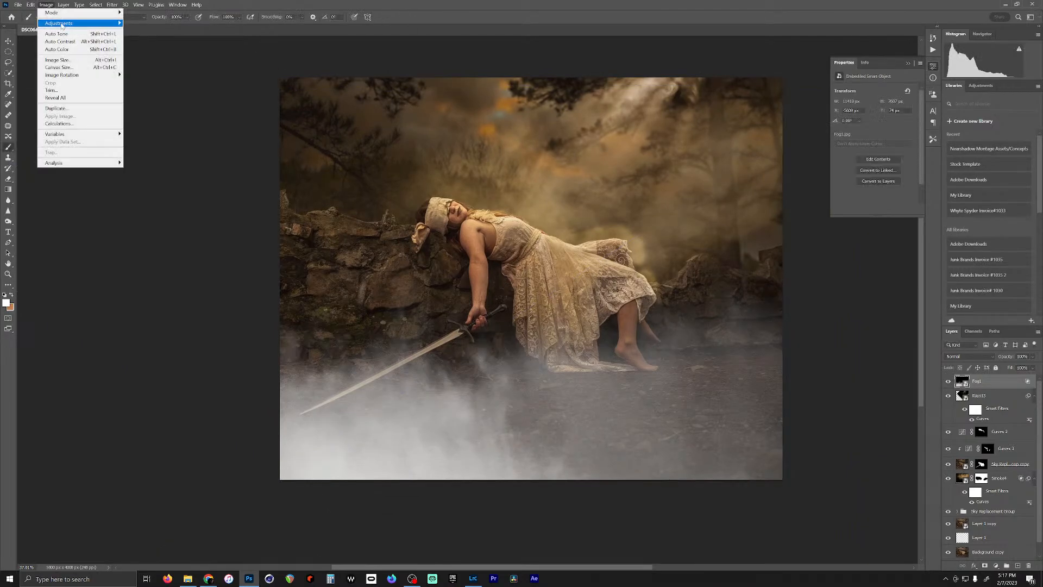
mouse_move(82, 23)
left_click(173, 39)
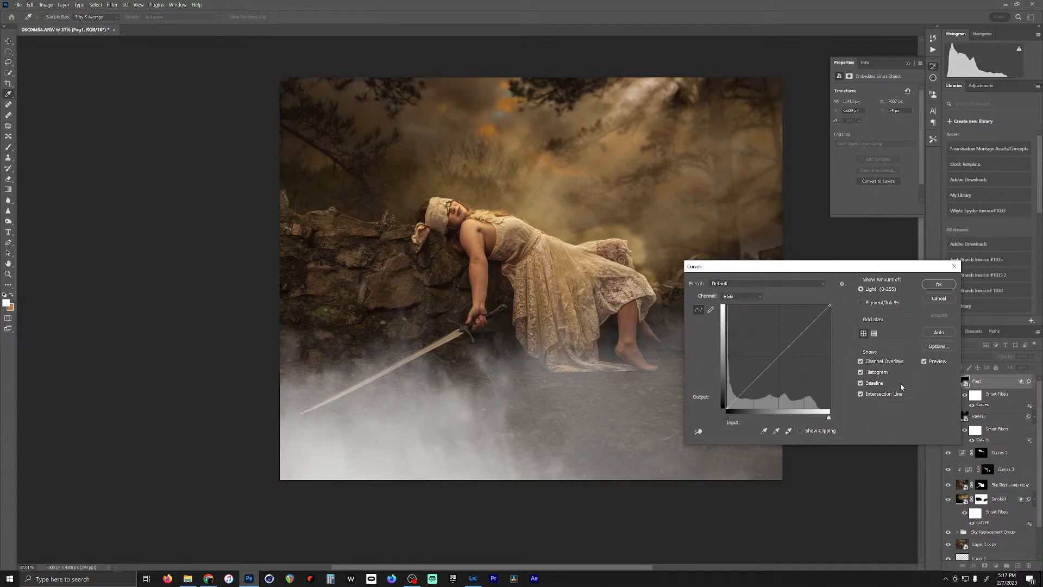
left_click(738, 300)
left_click(731, 326)
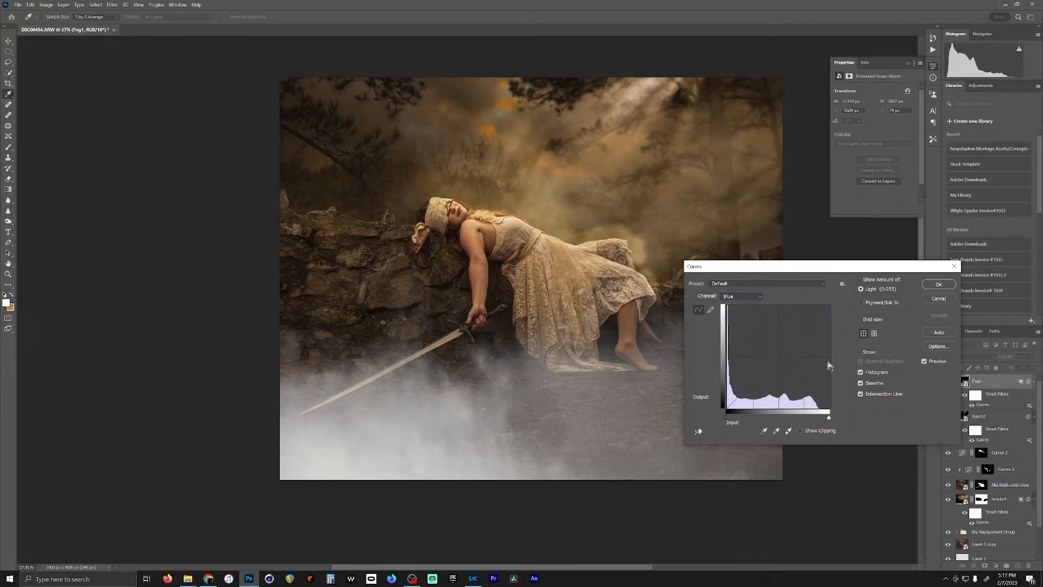
left_click(779, 358)
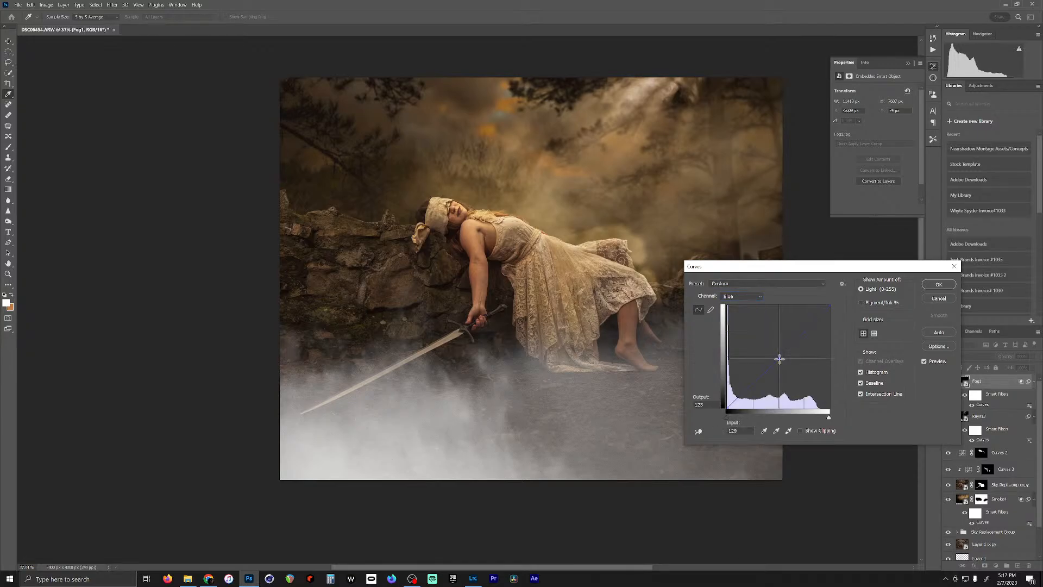
left_click_drag(780, 361, 783, 364)
left_click_drag(830, 308, 832, 315)
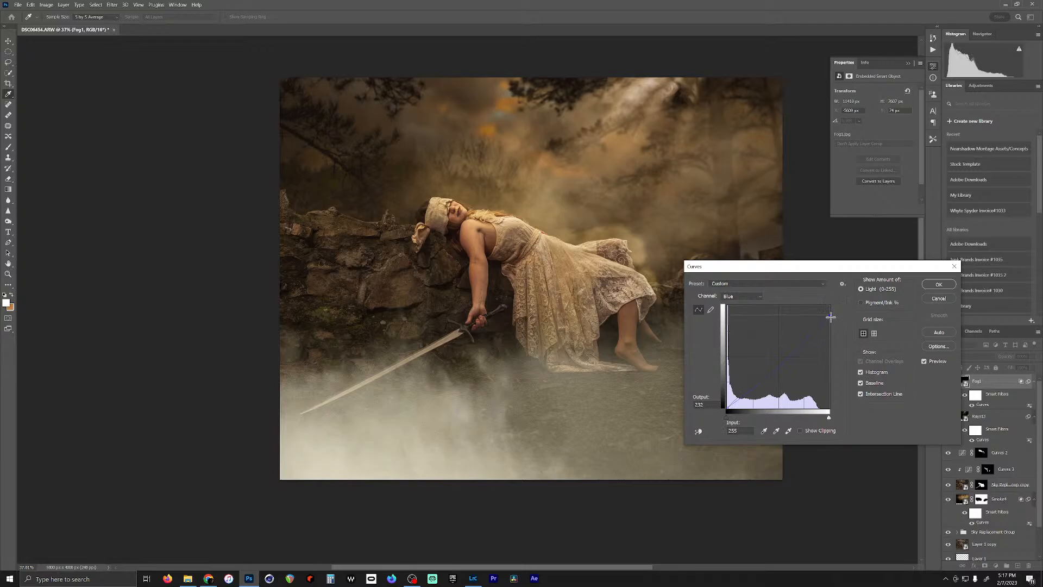
Step: Shift the Red channel's white point inward and set its midpoint to input 111, output 113 in the fog's Curves filter
left_click(735, 297)
left_click(732, 309)
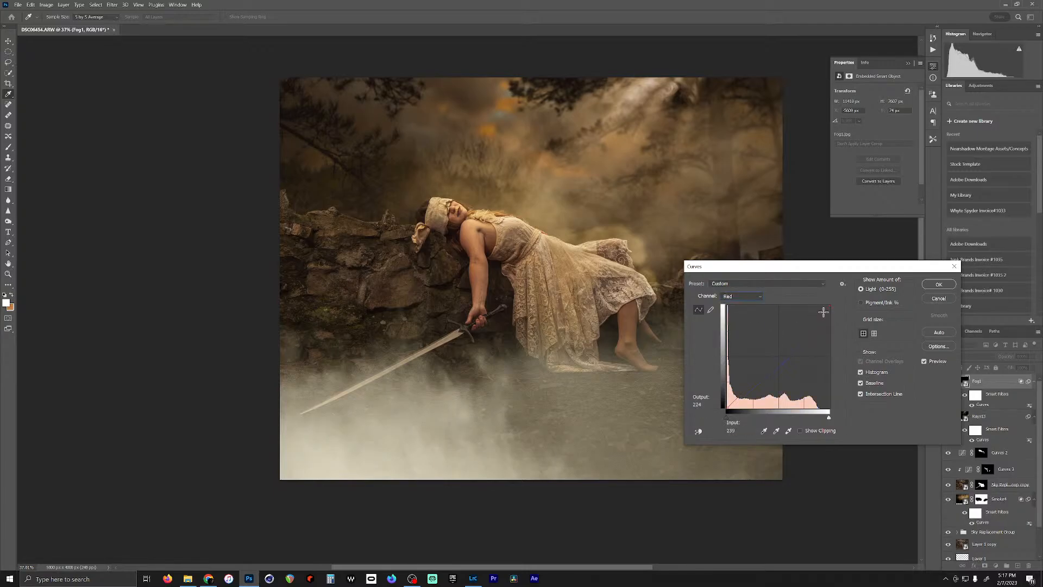
left_click_drag(779, 356, 776, 355)
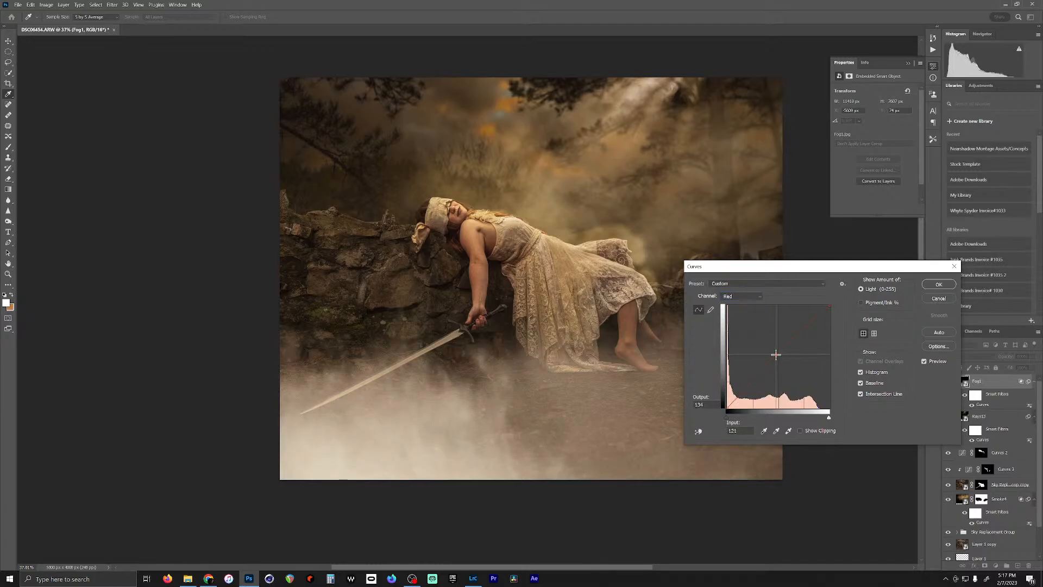
left_click_drag(830, 307, 824, 306)
left_click(775, 354)
left_click_drag(776, 354, 771, 361)
Step: Lower the Blue channel midpoint of the fog's Curves filter to input 138, output 106
left_click(741, 297)
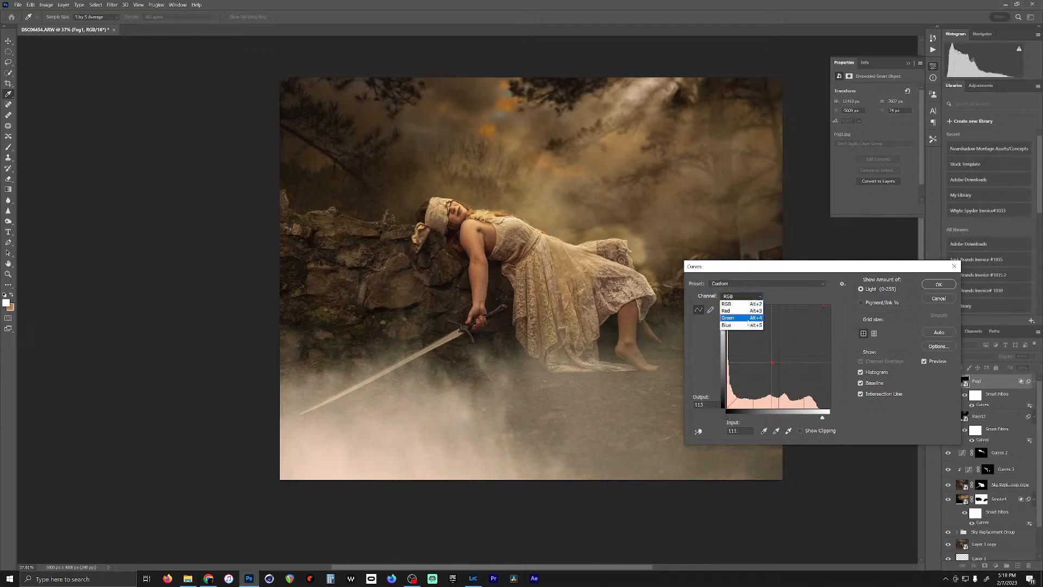
left_click(741, 328)
left_click(783, 364)
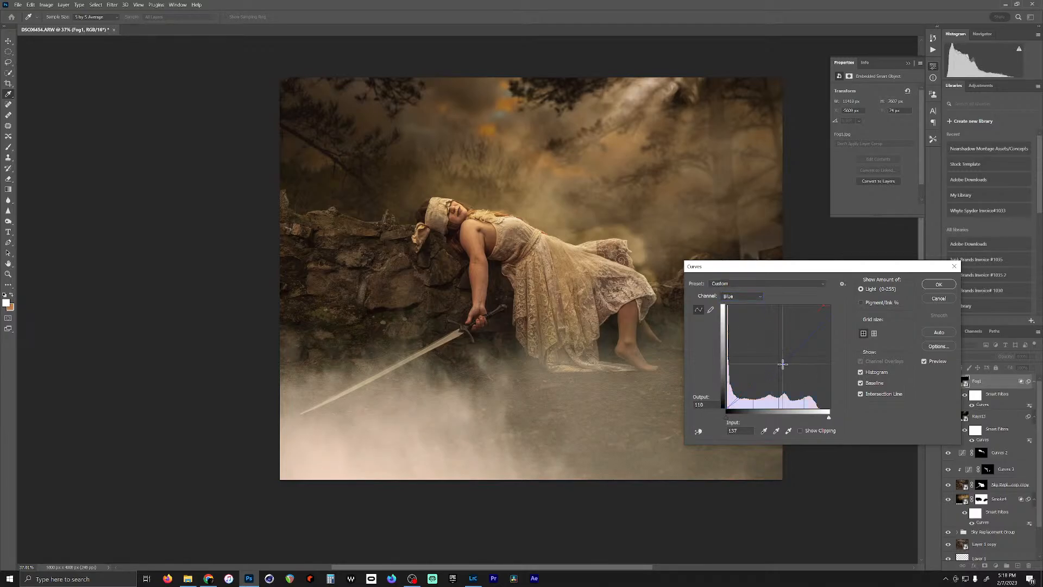
left_click_drag(784, 365, 783, 366)
Step: Lower the RGB white point output to 166 to darken the fog and apply the Curves filter
left_click(745, 296)
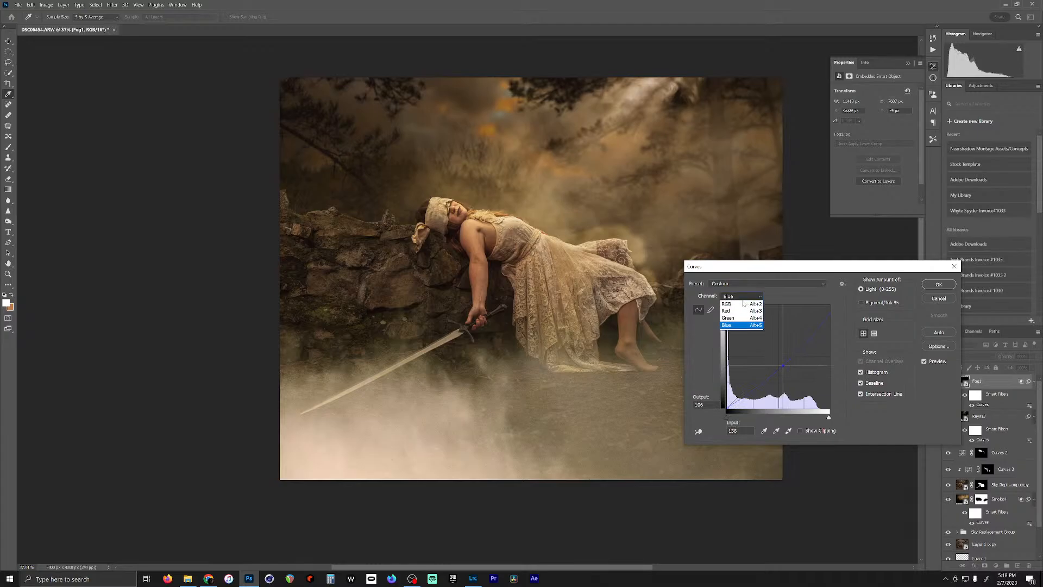
left_click(731, 300)
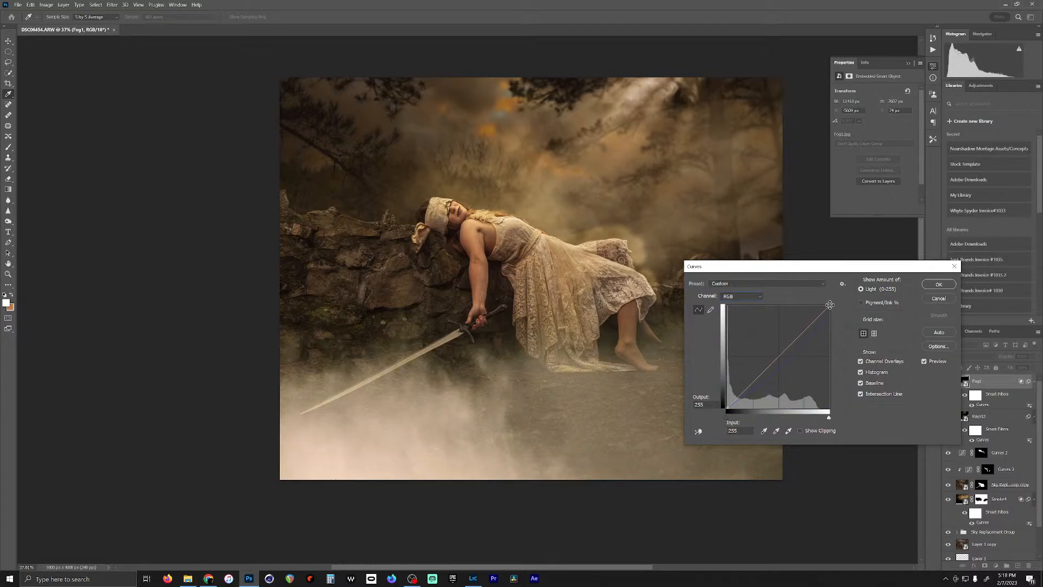
left_click_drag(830, 305, 833, 340)
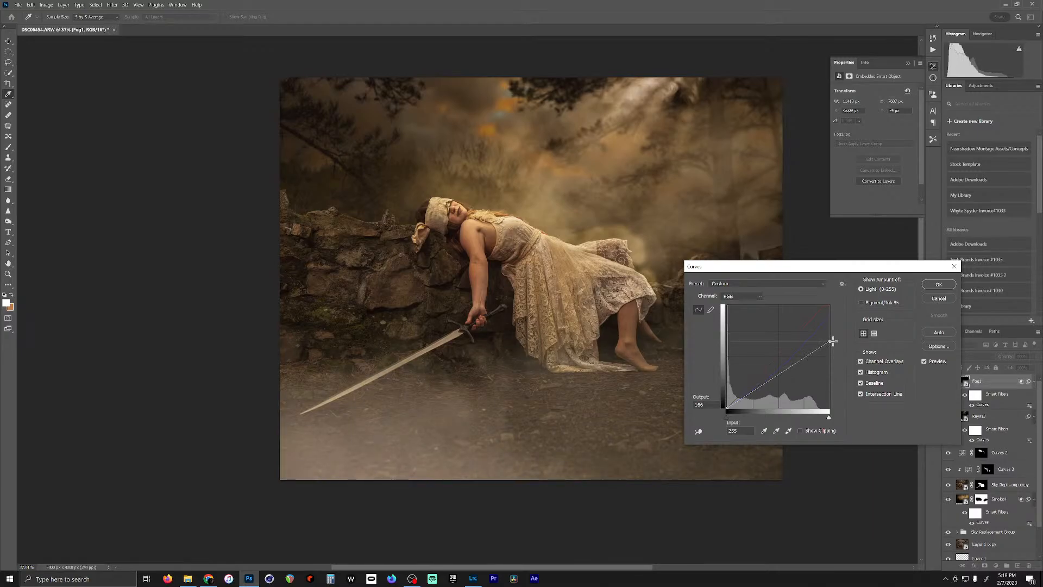
left_click(939, 284)
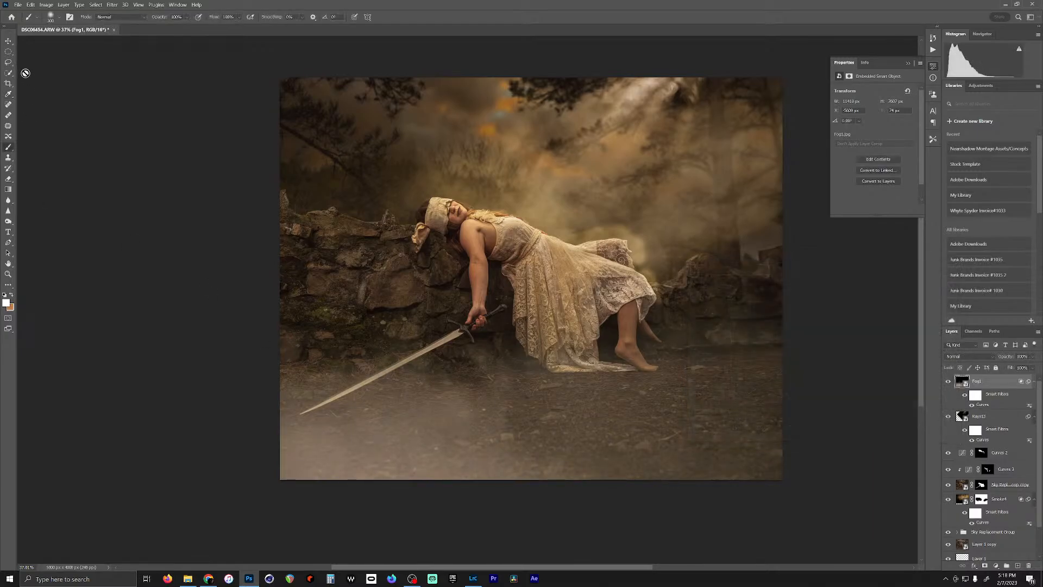
Step: Move the Fog1 layer lower over the foreground ground and raise its Curves filter's RGB white point output to 255
left_click(9, 40)
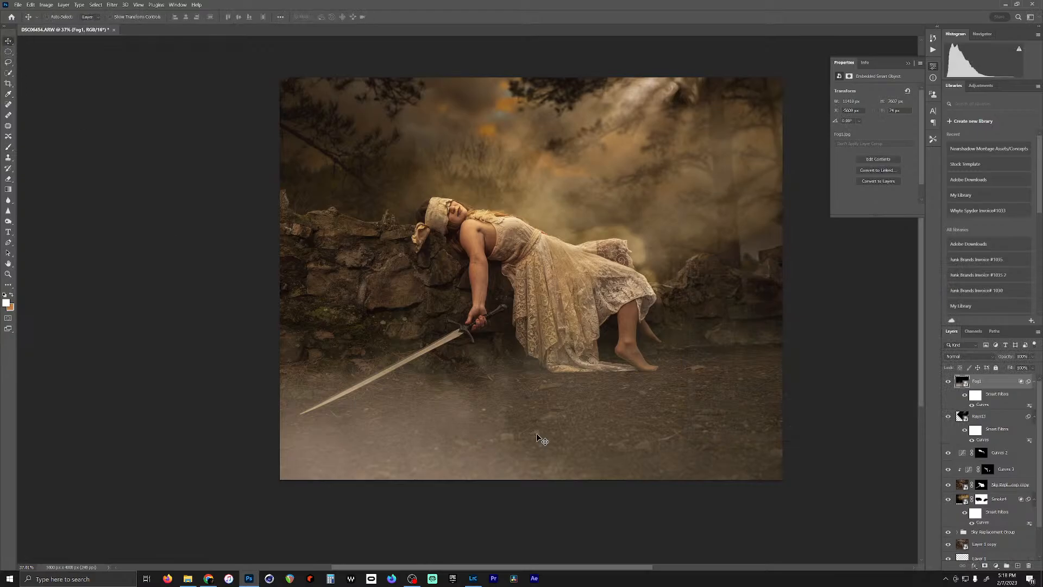
left_click_drag(280, 439, 404, 462)
double_click(984, 405)
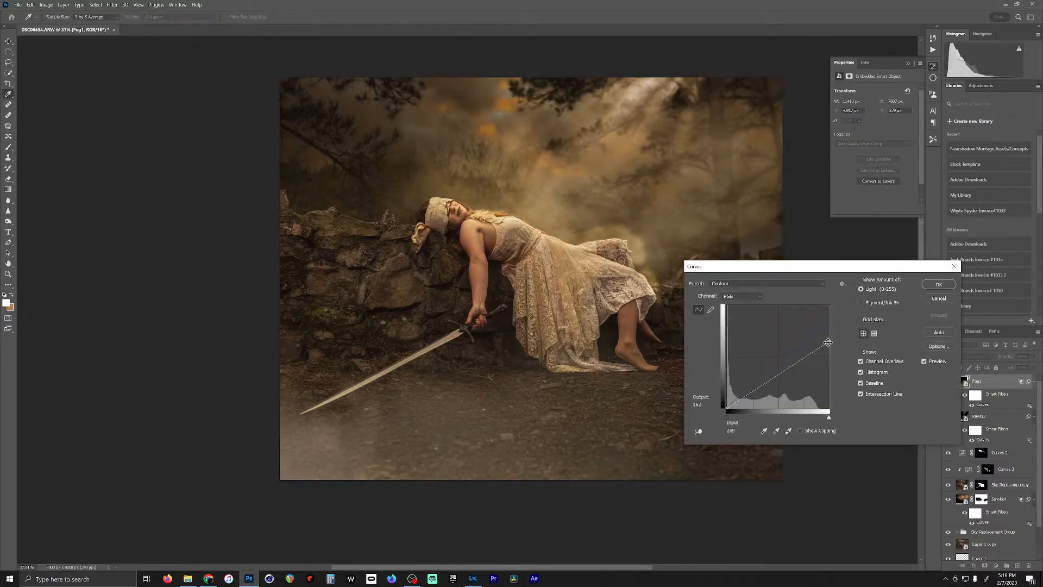
left_click_drag(827, 343, 835, 293)
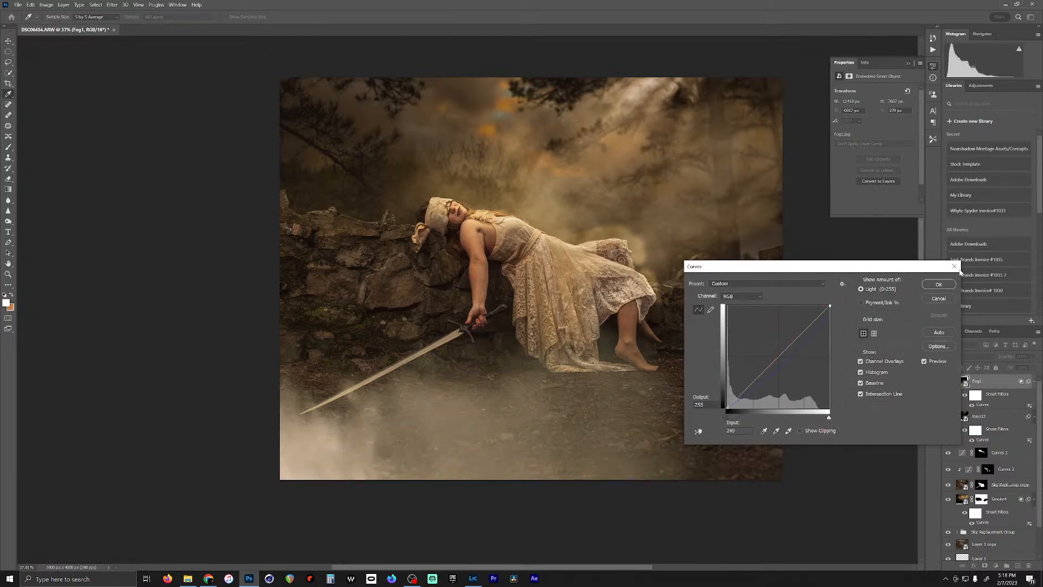
left_click(939, 284)
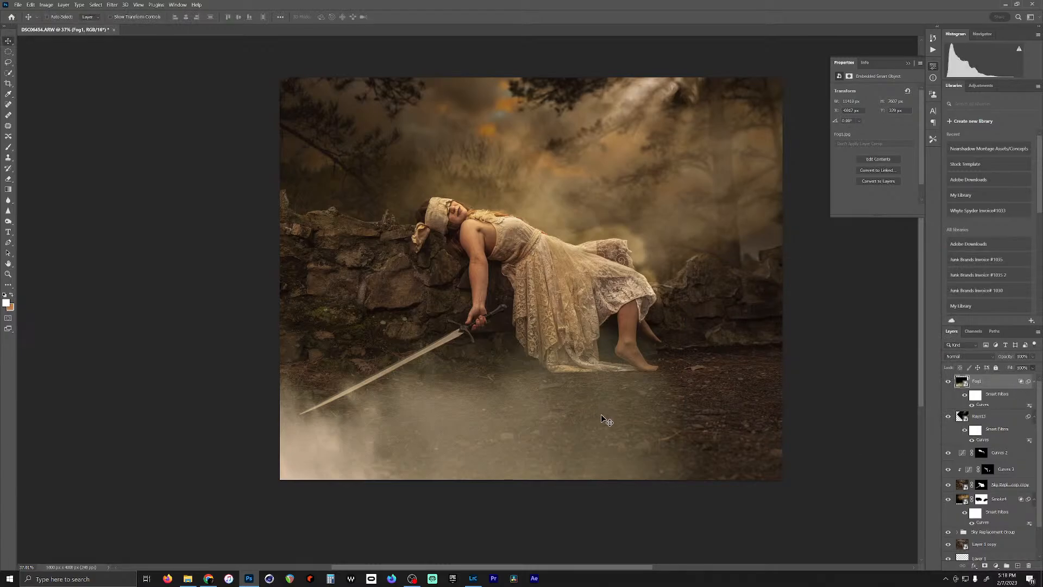
left_click_drag(553, 440, 634, 457)
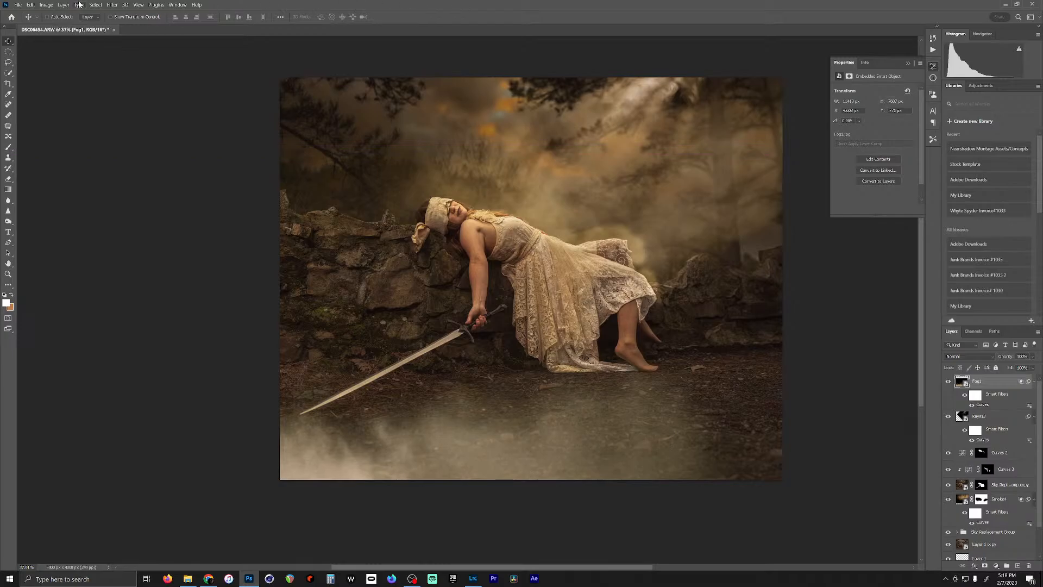
Step: Soften the Fog1 layer with a Field Blur, using a slightly stronger blur than the default, and apply it
left_click(112, 5)
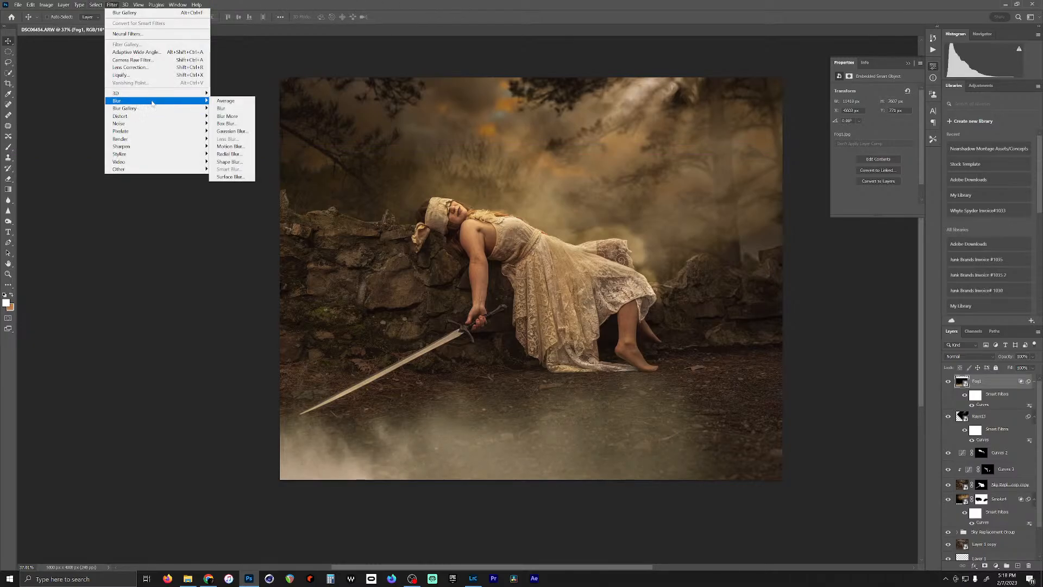
mouse_move(169, 110)
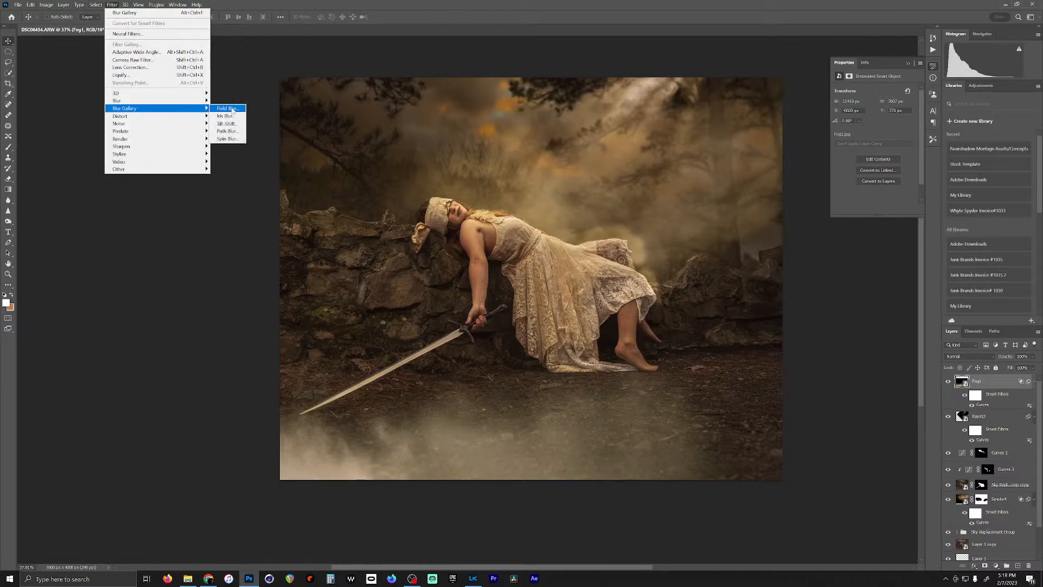
left_click(234, 109)
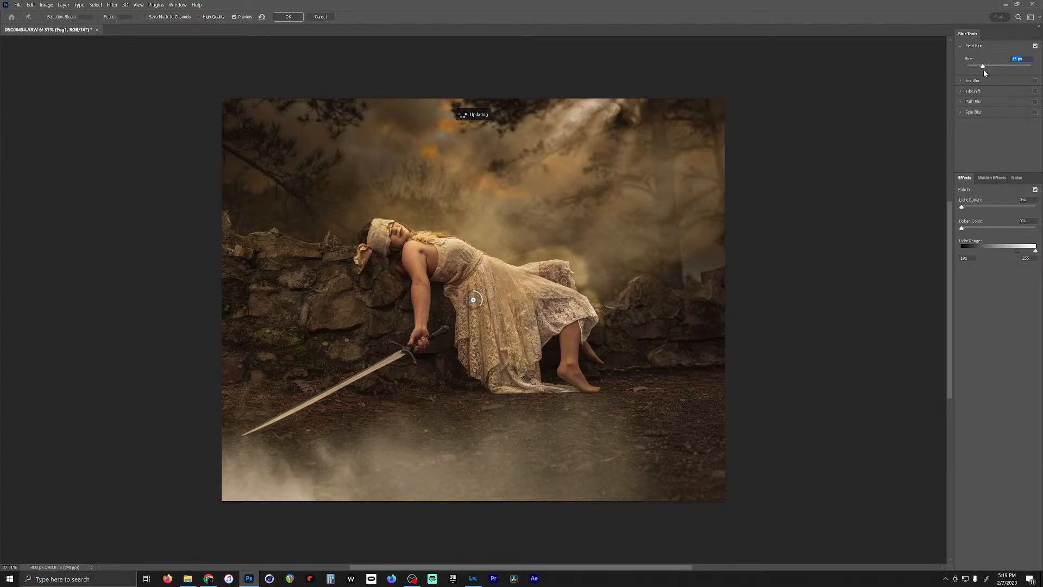
left_click_drag(984, 69, 988, 69)
left_click_drag(997, 67, 996, 66)
left_click(277, 18)
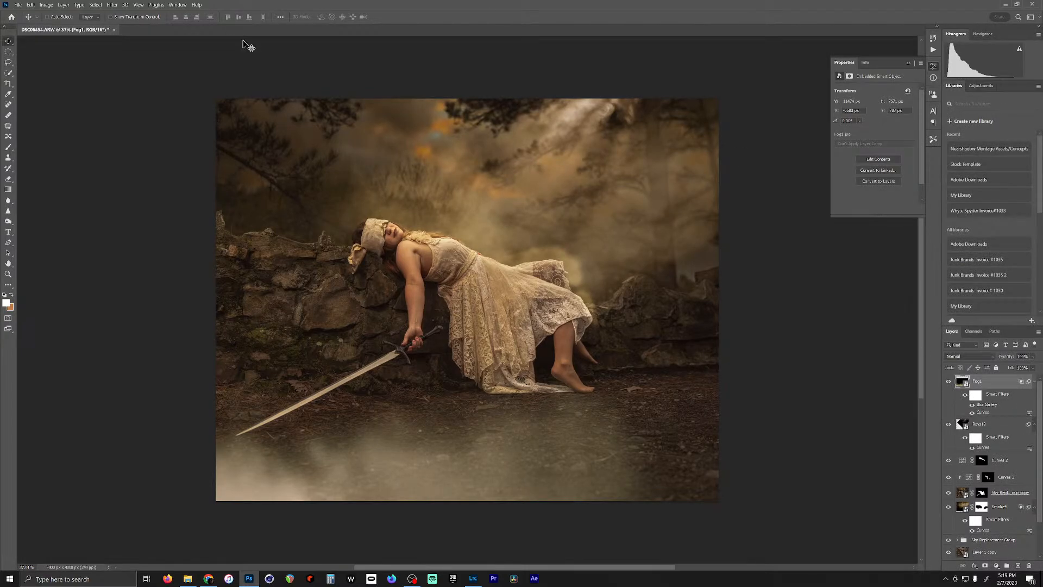
Step: Add a colorizing Hue/Saturation filter to the Fog1 layer with hue 44, saturation 30 and lightness about -53
left_click(46, 5)
mouse_move(81, 23)
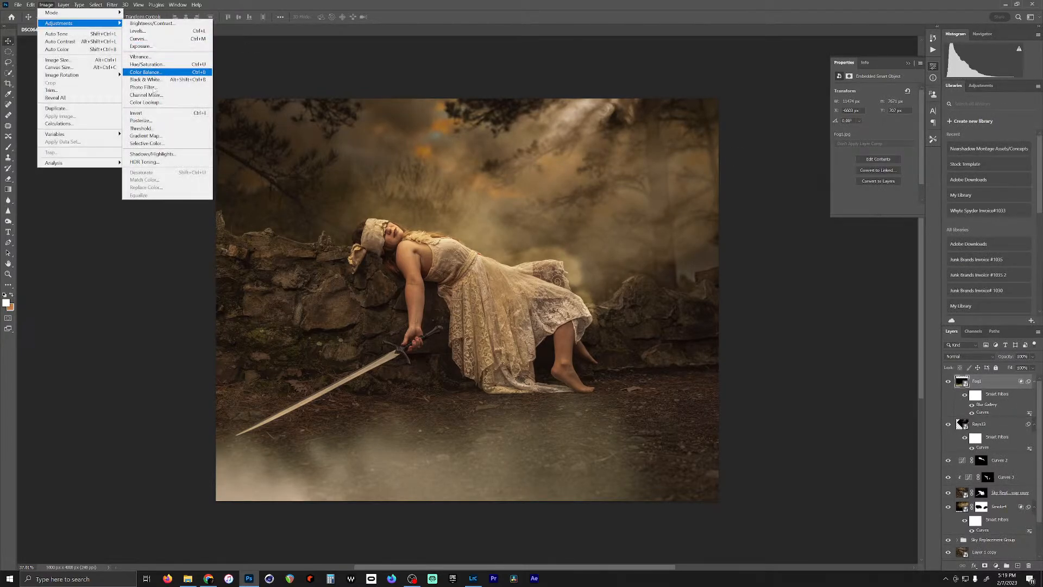
left_click(147, 64)
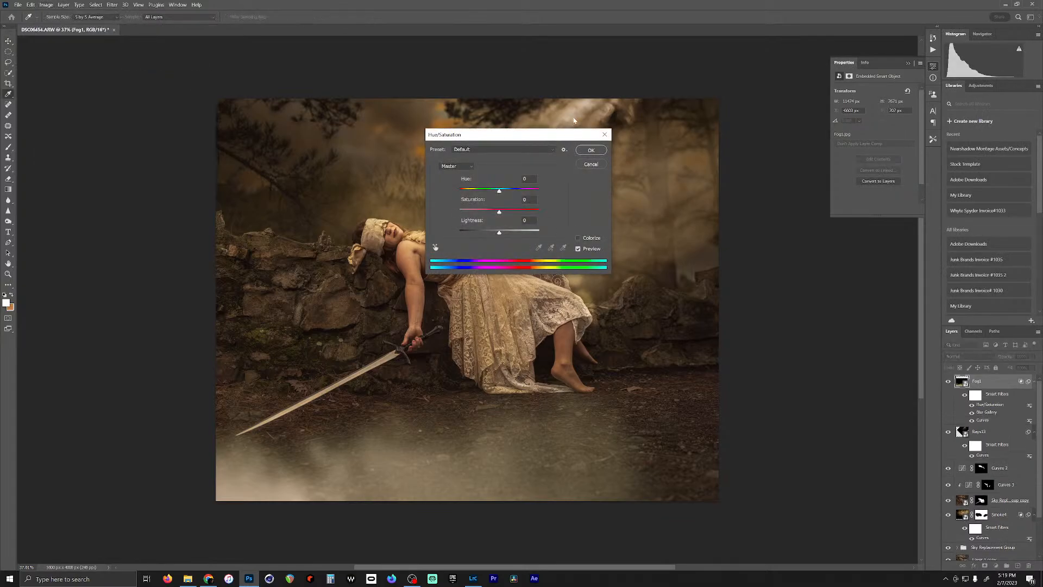
left_click(578, 238)
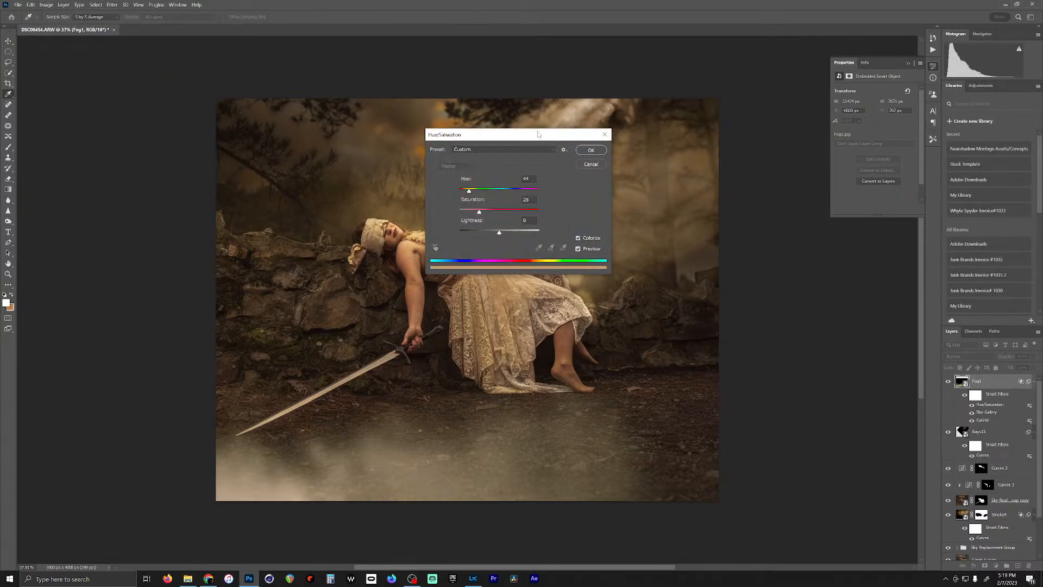
left_click_drag(538, 135, 847, 105)
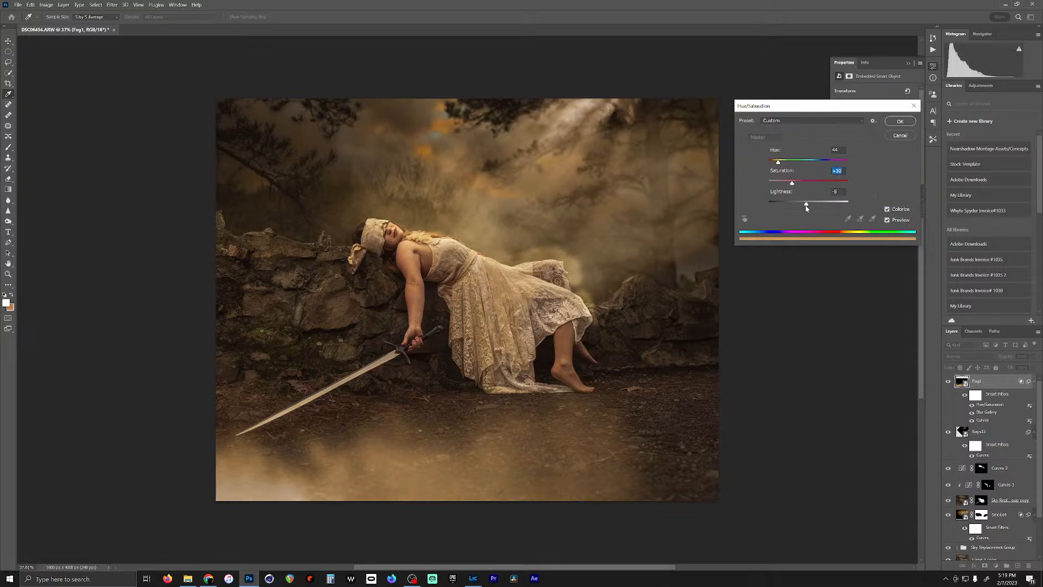
left_click_drag(801, 206, 787, 207)
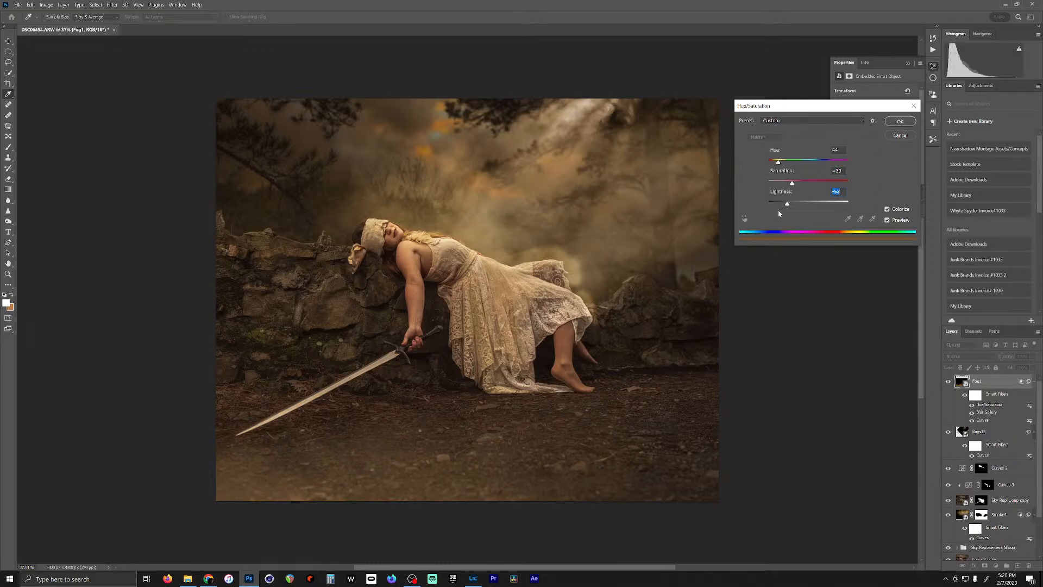
left_click(901, 121)
Step: Place the Fog4 overlay from the ATMOS 1 Overlays folder, enlarged and positioned over the image's lower-left area around the sword
left_click(188, 579)
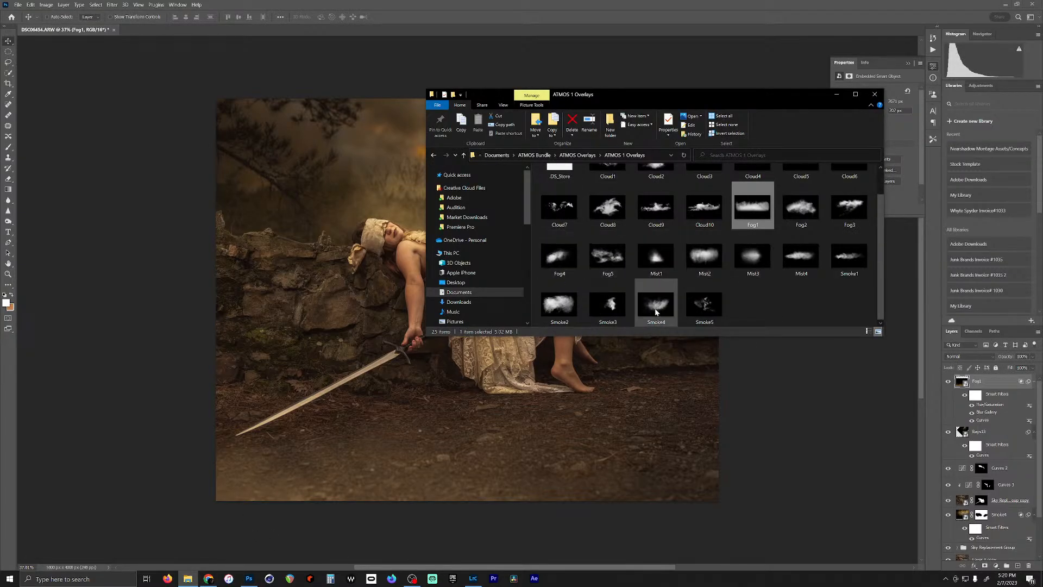
left_click(562, 269)
left_click_drag(561, 269, 398, 378)
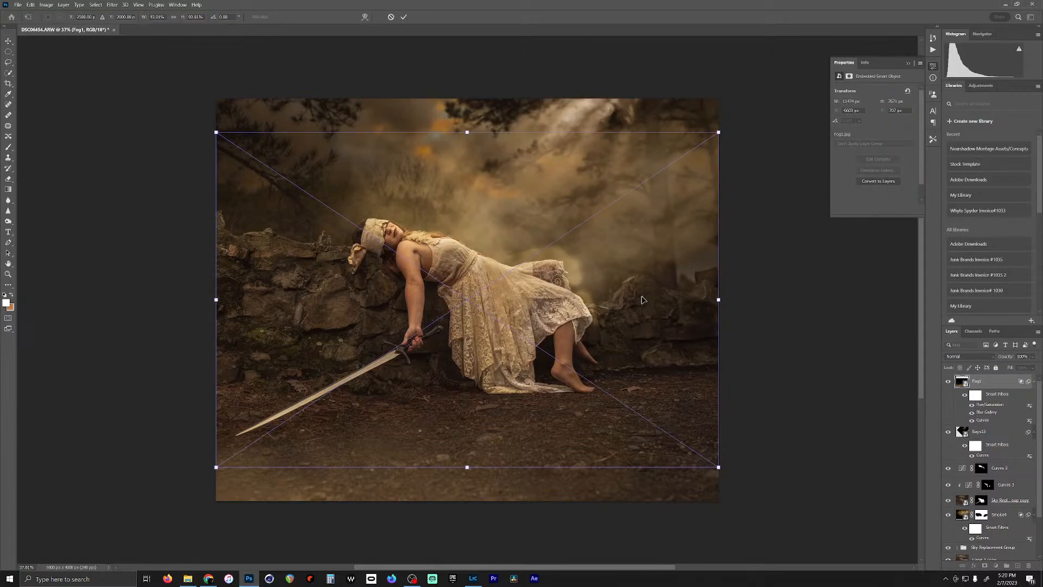
left_click_drag(664, 307, 437, 435)
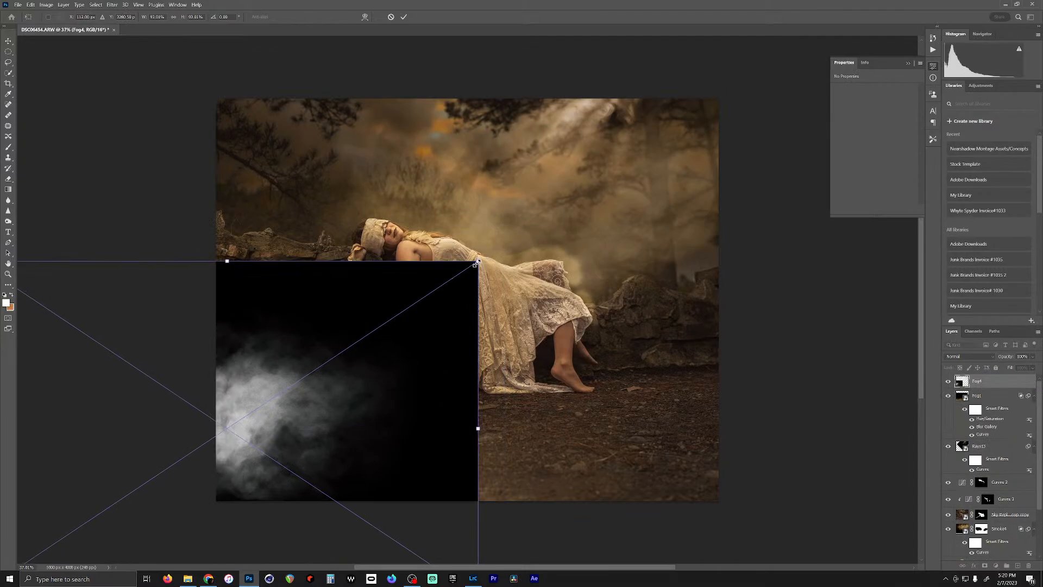
left_click_drag(478, 262, 570, 200)
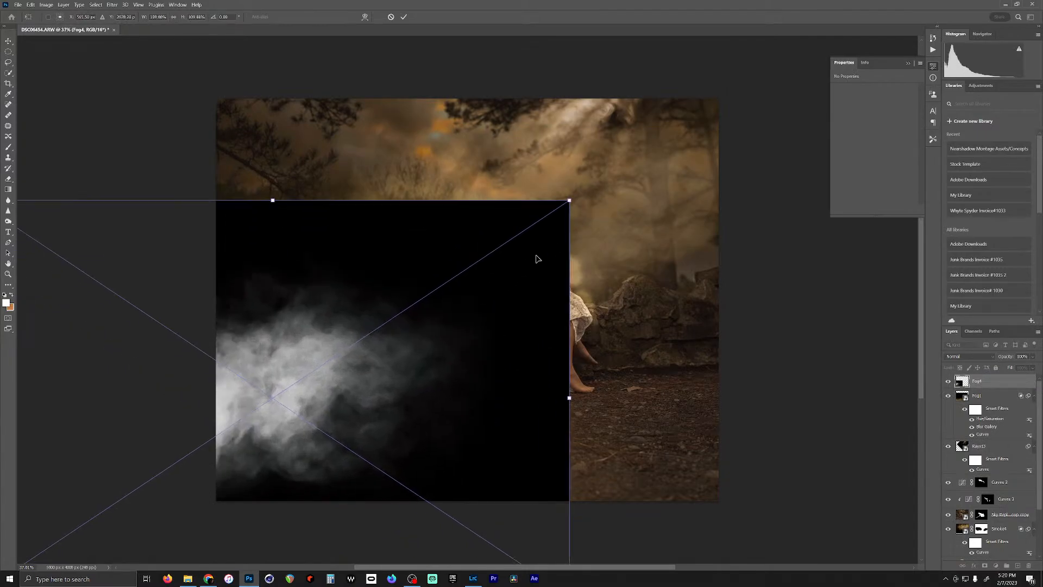
left_click_drag(499, 290, 497, 292)
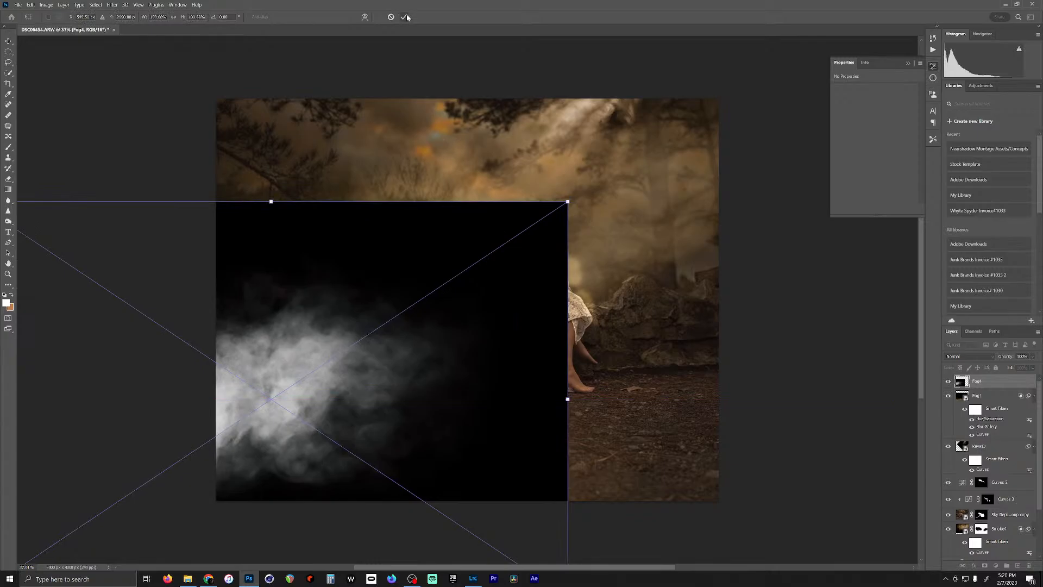
left_click(405, 17)
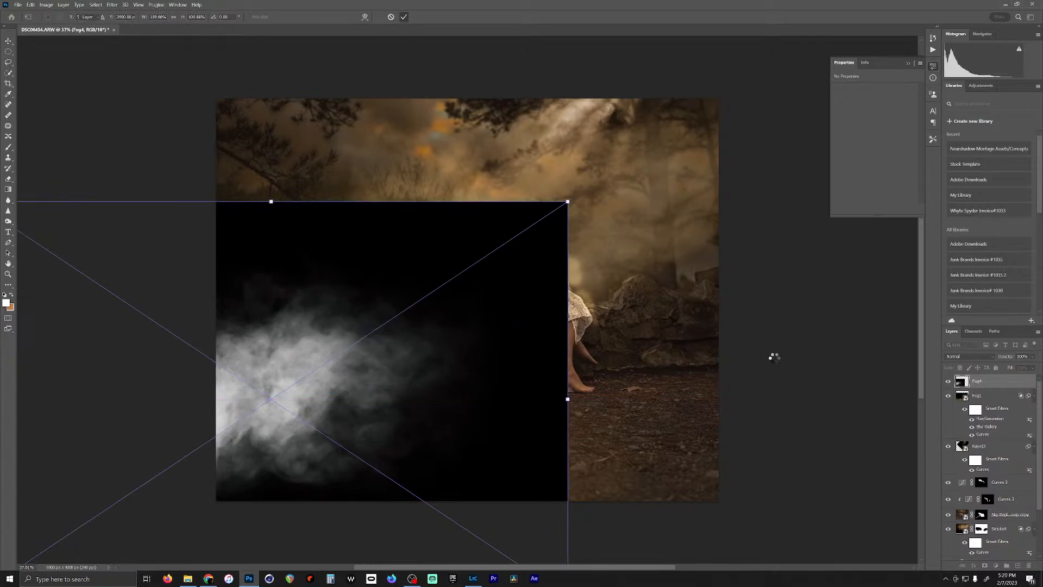
Step: Drop out Fog4's black background by splitting the current layer's Blend If black point to 0/255, and nudge the fog toward the sword
double_click(1021, 383)
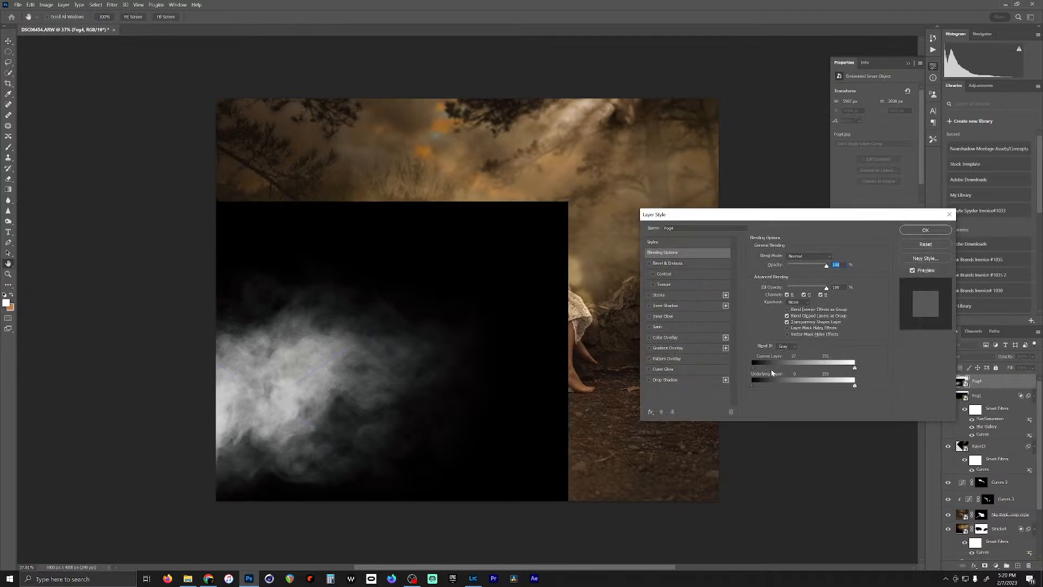
mouse_move(753, 370)
left_mouse_down()
mouse_move(843, 381)
mouse_move(741, 371)
left_mouse_up()
left_click_drag(764, 369, 896, 371)
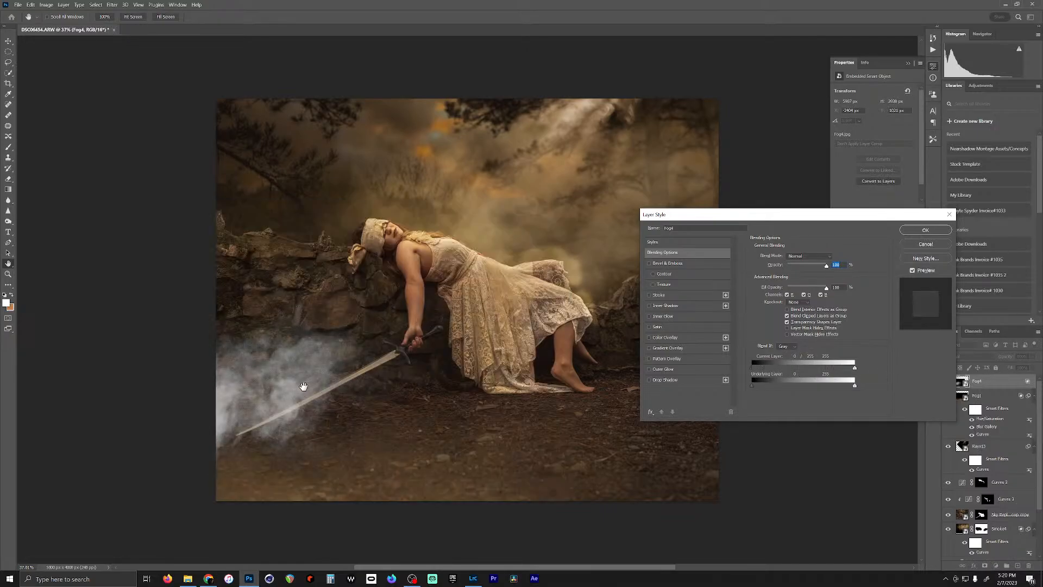
left_click_drag(302, 385, 251, 373)
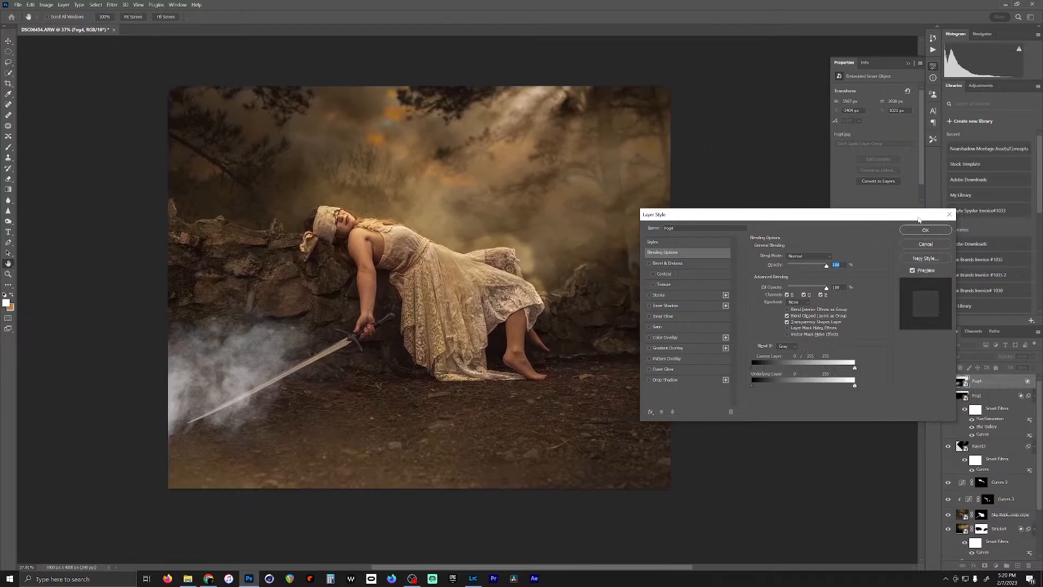
key("Return")
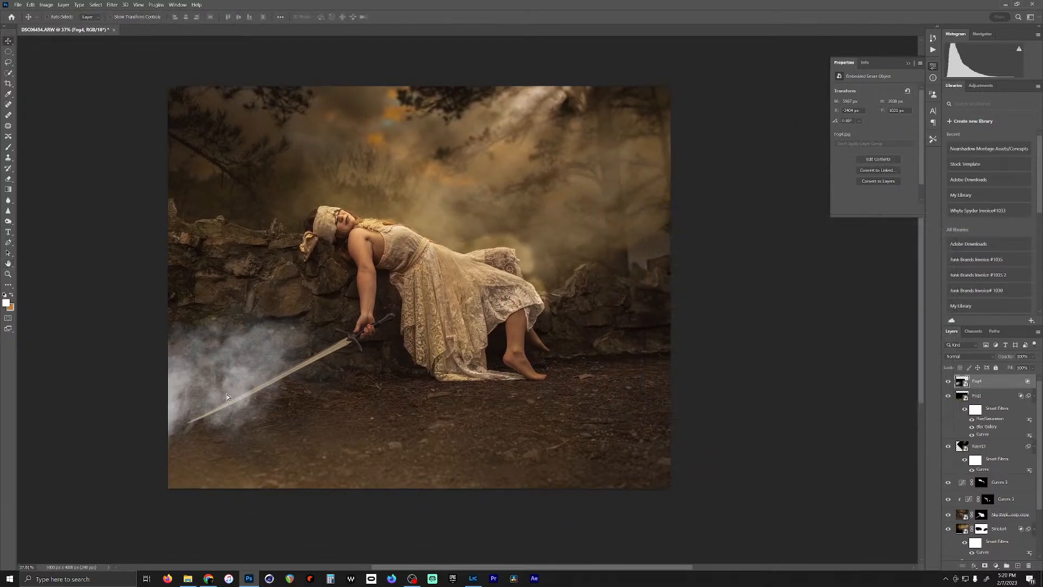
left_click_drag(228, 397, 233, 389)
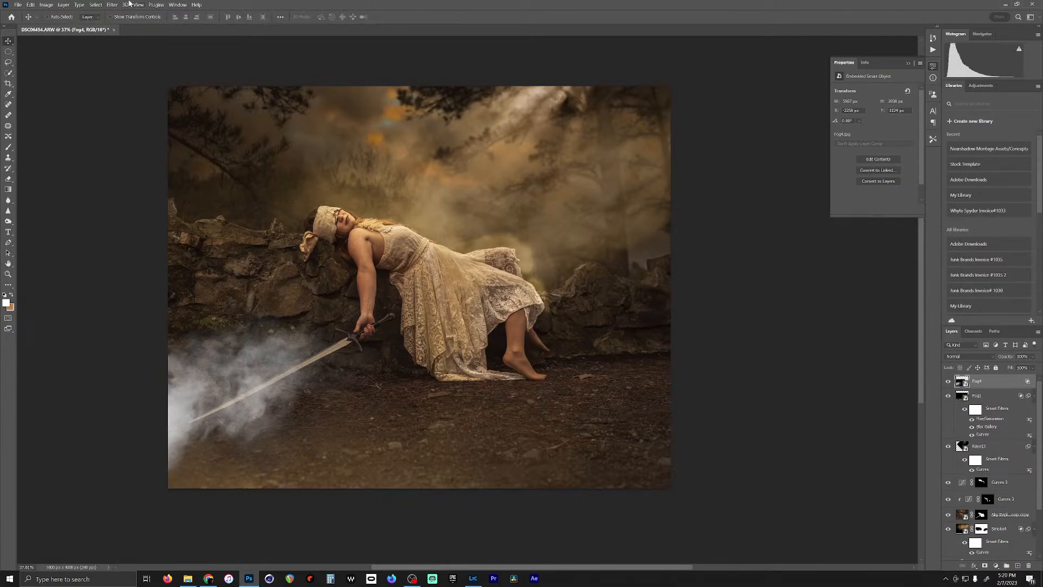
Step: Colorize Fog4 using Hue/Saturation with hue 40, saturation 29 and lightness 0, and shift it mostly off the image's left edge
left_click(46, 5)
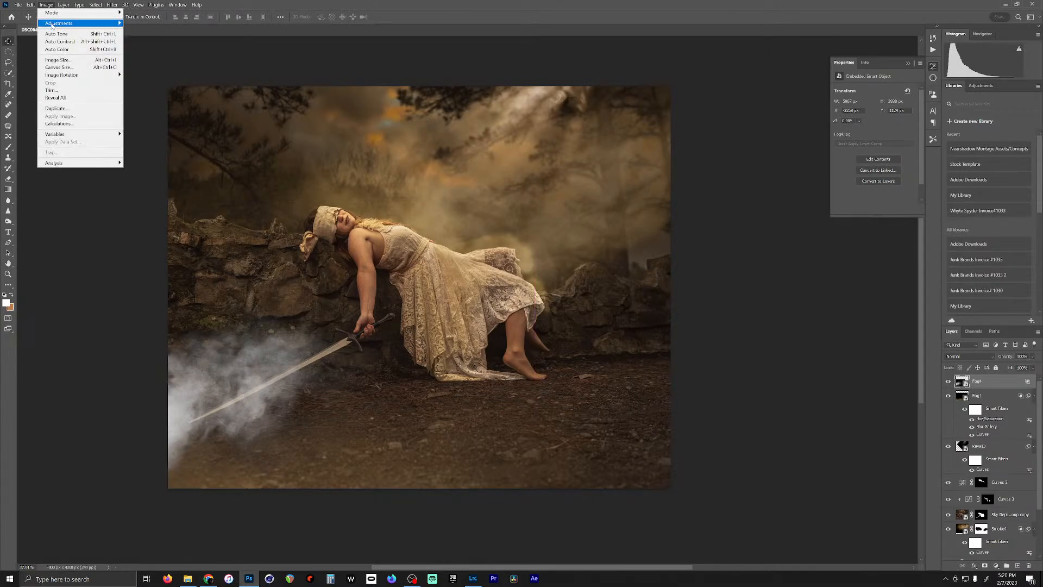
mouse_move(54, 23)
left_click(198, 65)
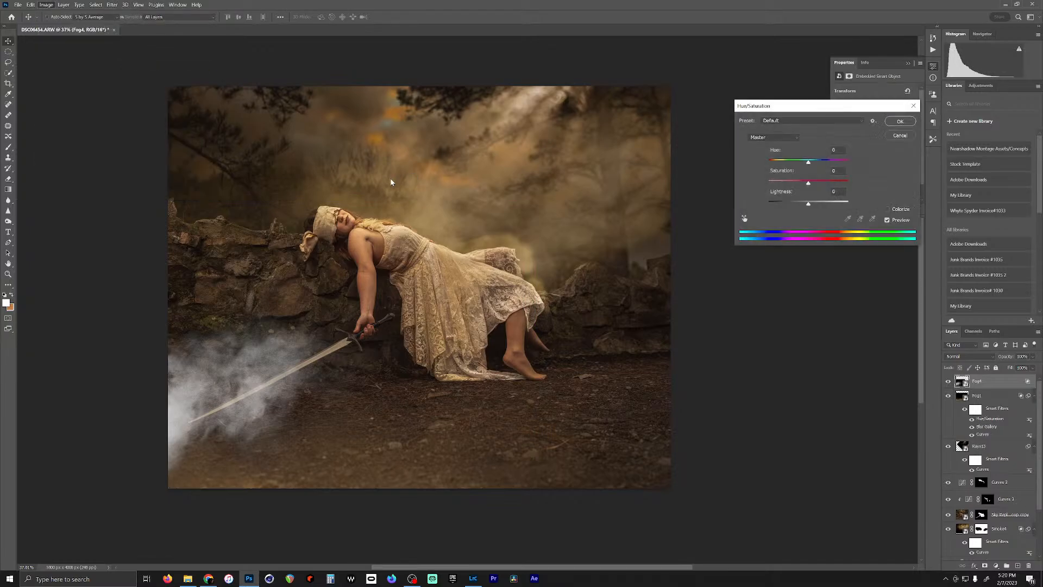
left_click(888, 210)
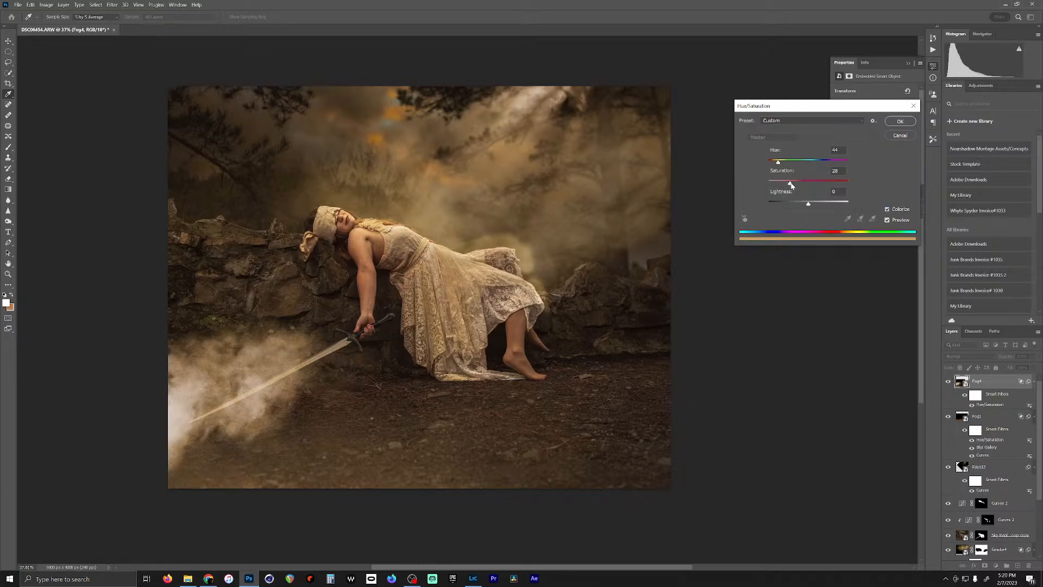
left_click_drag(810, 207, 801, 208)
left_click(802, 208)
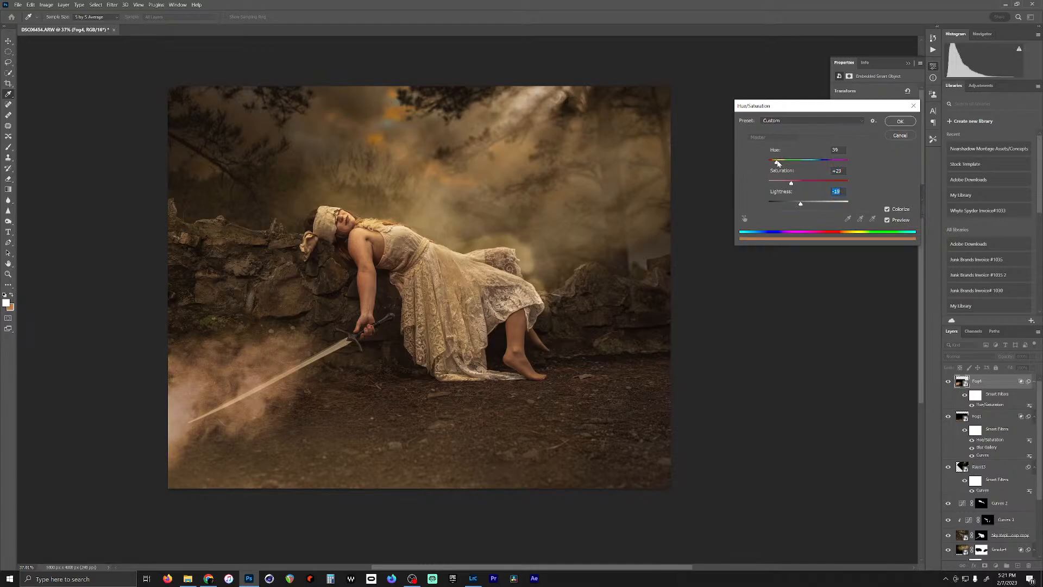
left_click(778, 163)
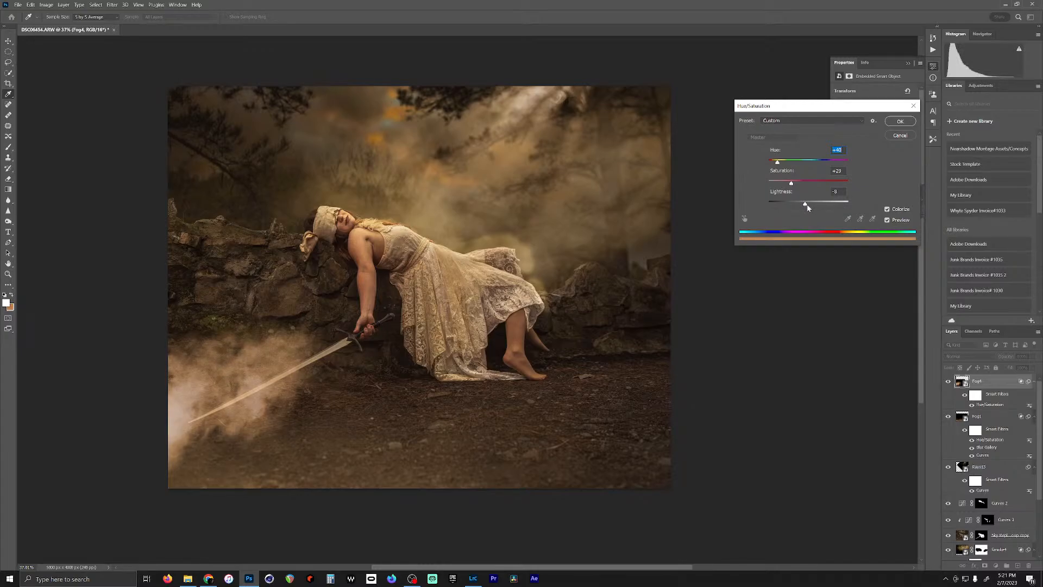
left_click_drag(808, 208, 809, 205)
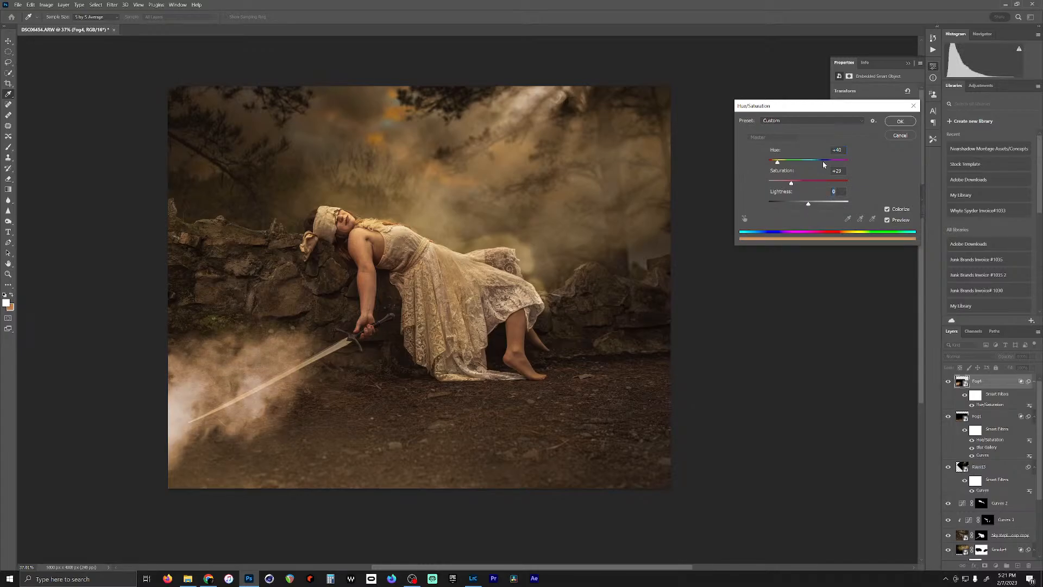
left_click(900, 121)
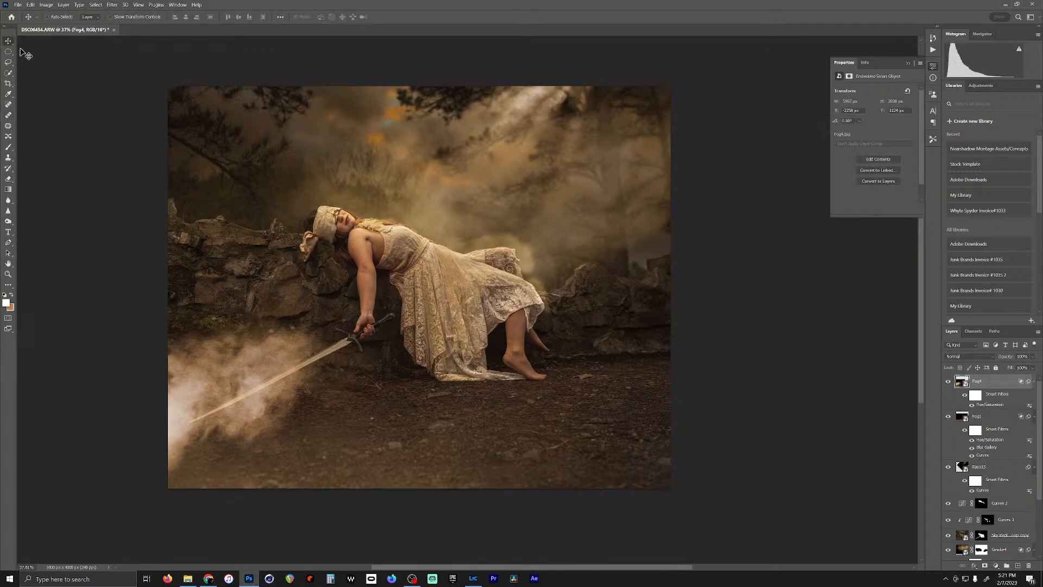
left_click_drag(256, 402, 112, 435)
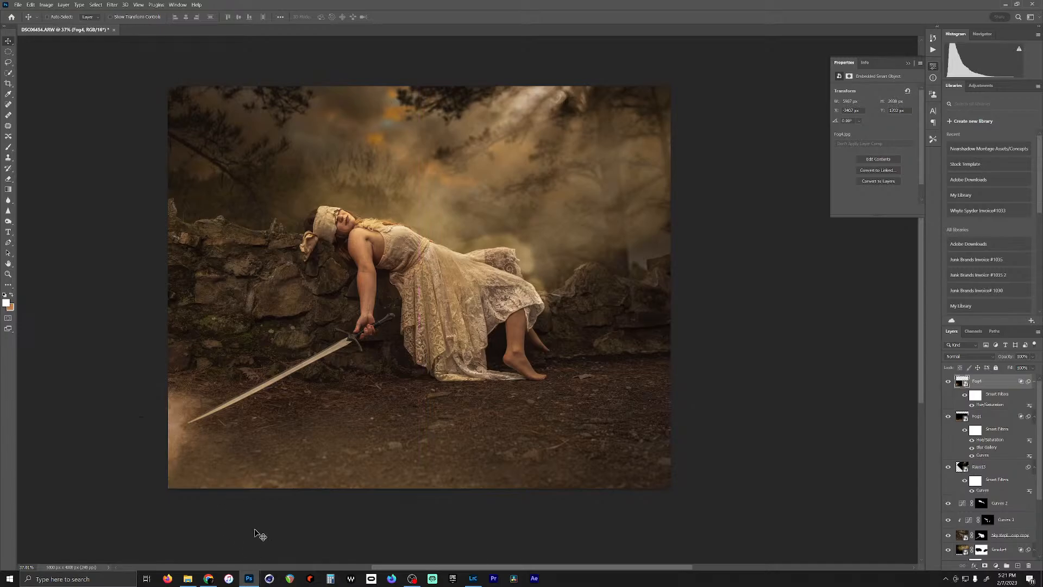
left_click(186, 579)
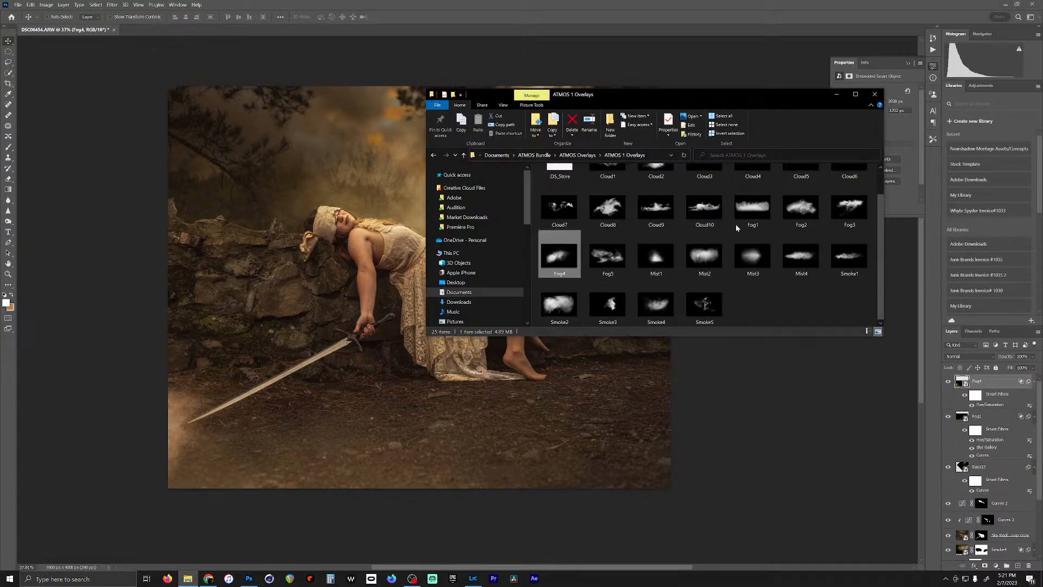
left_click(461, 302)
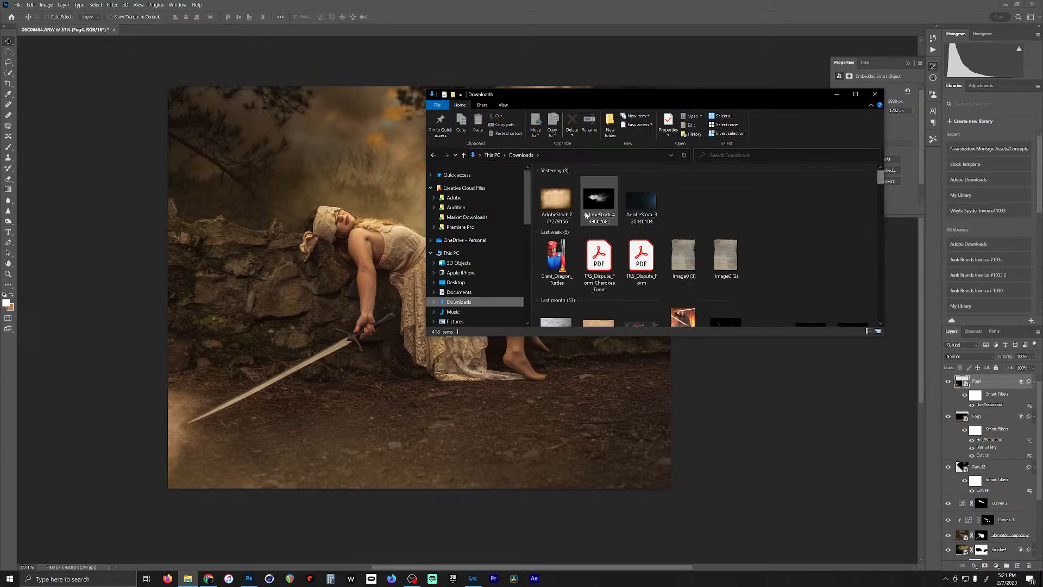
left_click_drag(599, 200, 279, 417)
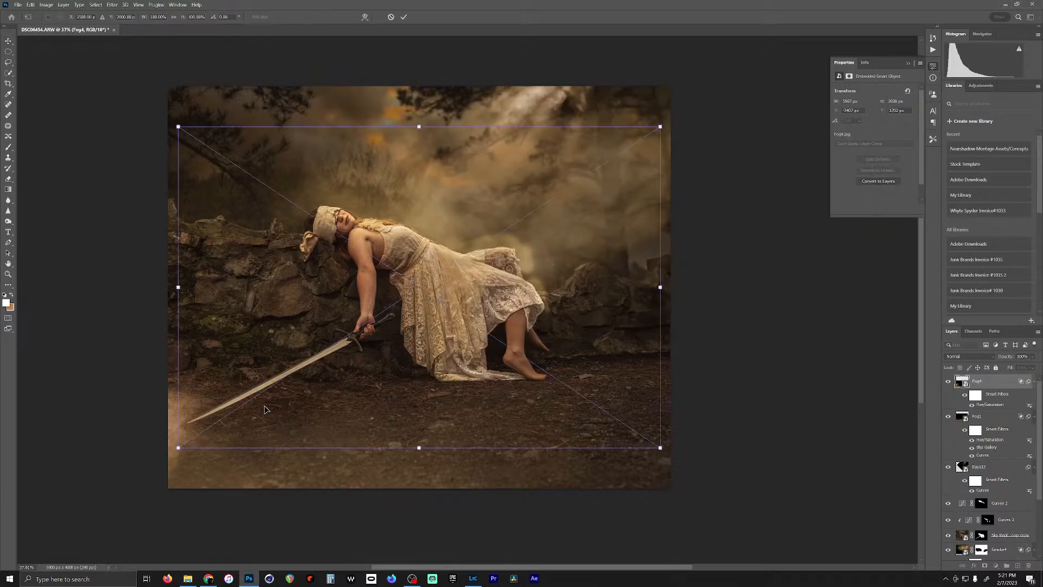
left_click(390, 17)
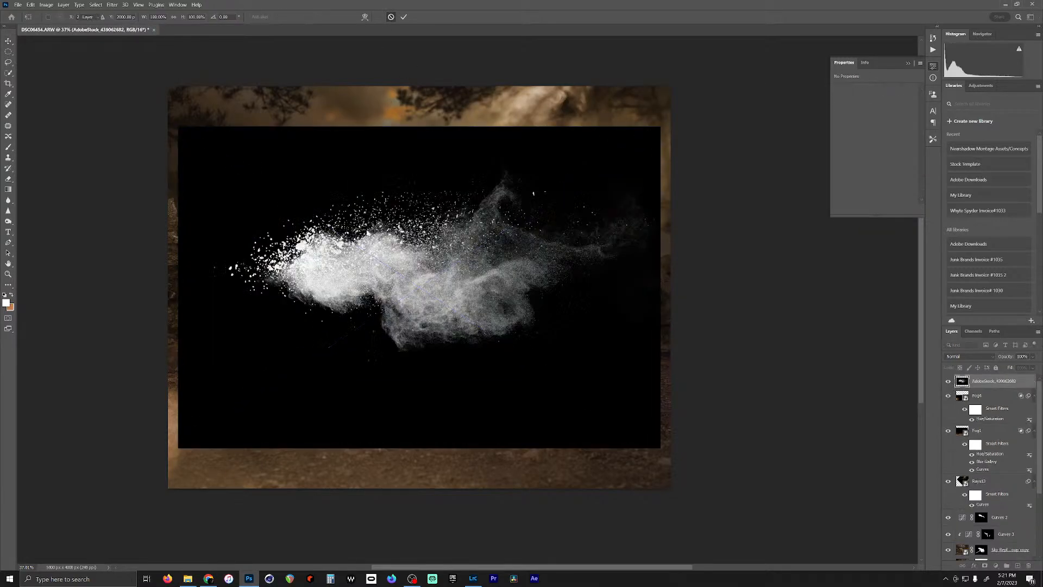
Step: Place the red smoke image AdobeStock_407493824 from the Downloads folder and enlarge it to cover the whole canvas
left_click(187, 579)
scroll(804, 252, "down", 2)
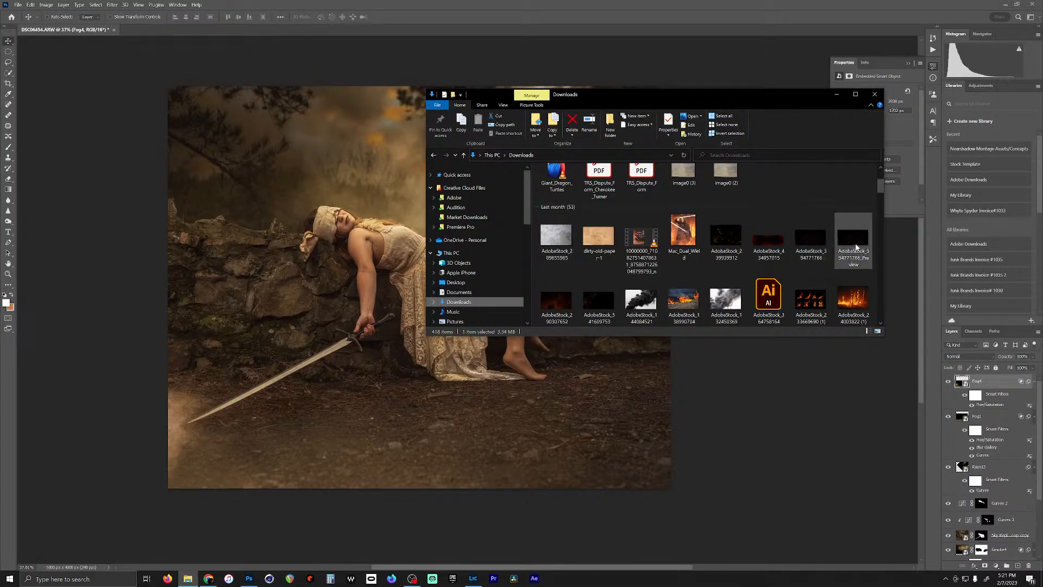
left_click_drag(881, 186, 881, 220)
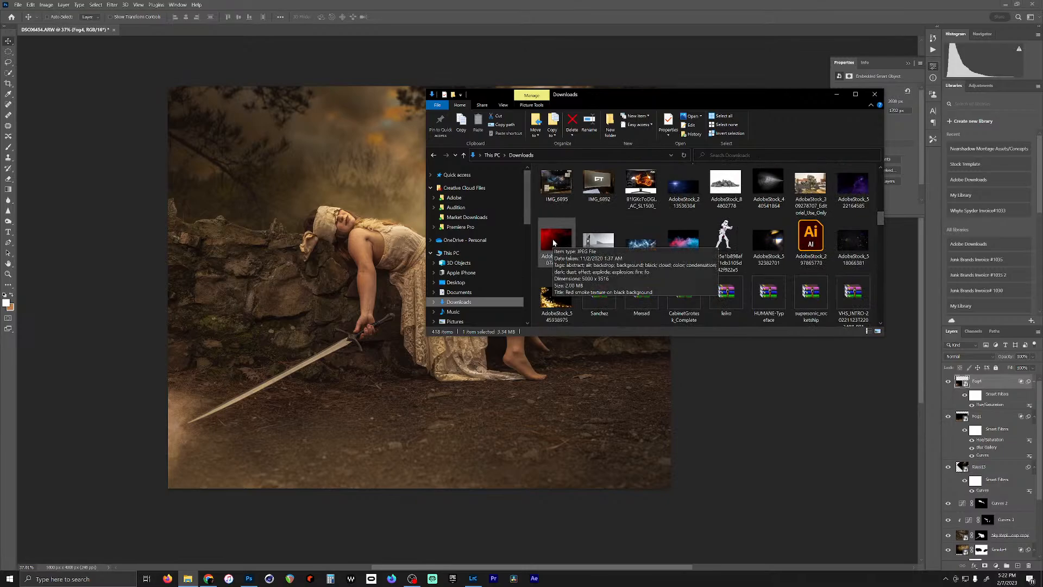
left_click_drag(554, 243, 407, 494)
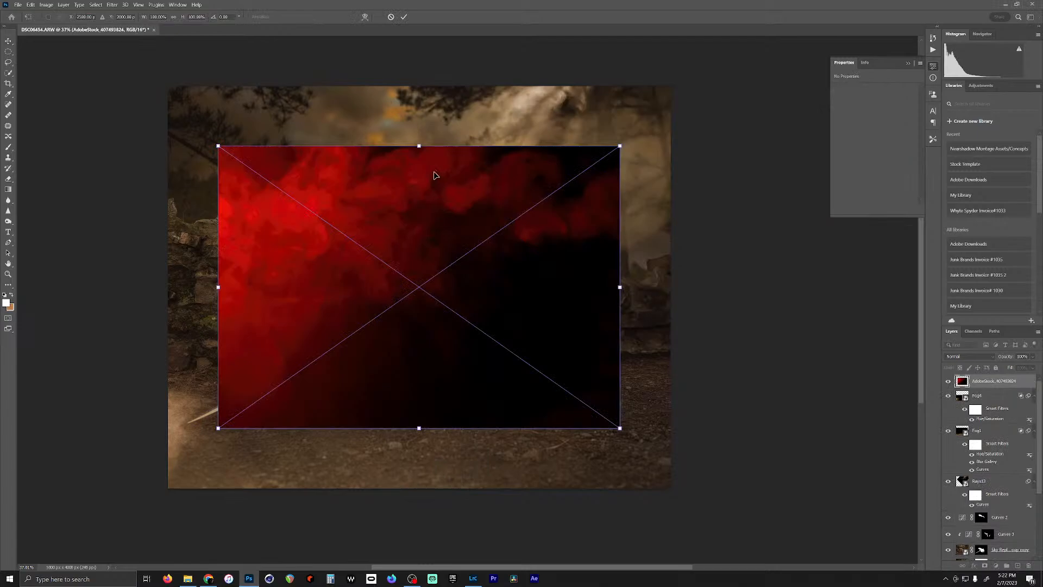
left_click_drag(419, 146, 419, 102)
left_click_drag(471, 153, 479, 147)
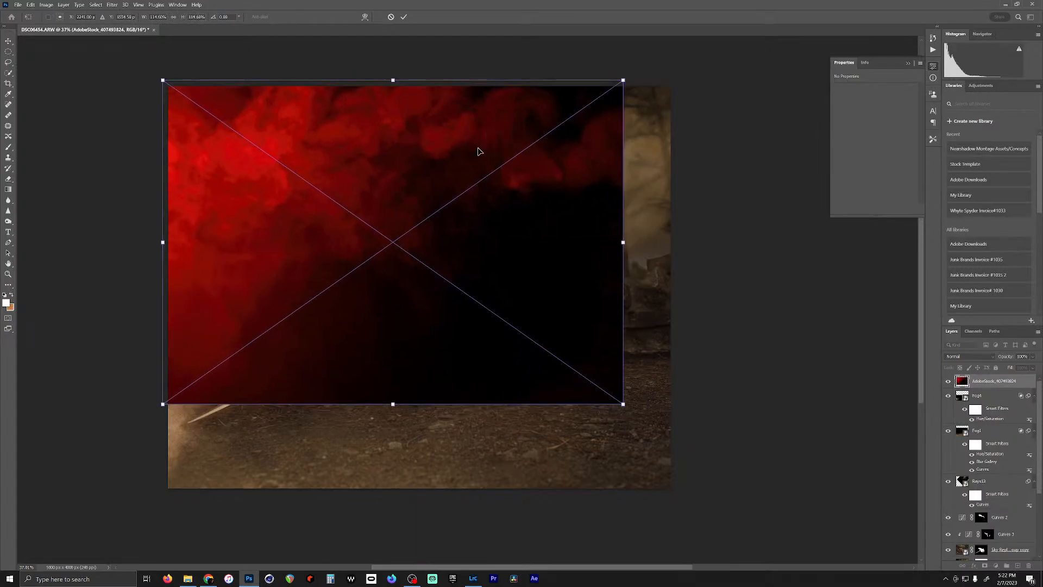
left_click_drag(623, 404, 726, 533)
left_click(405, 17)
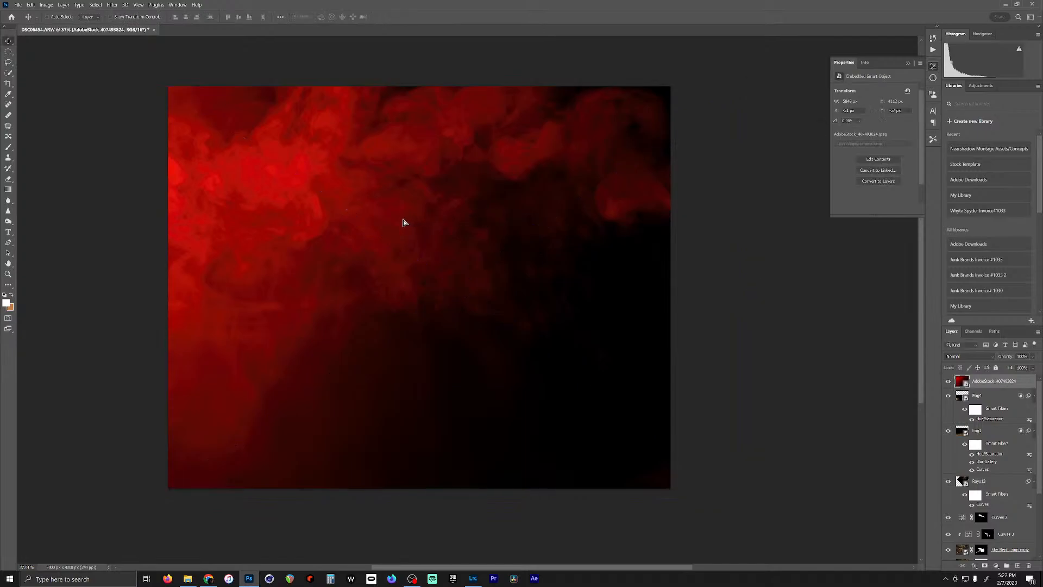
Step: Shift the red smoke toward the image's left side and set its blend mode to Screen
mouse_move(404, 220)
left_mouse_down()
mouse_move(372, 214)
mouse_move(399, 216)
left_mouse_up()
left_click(31, 5)
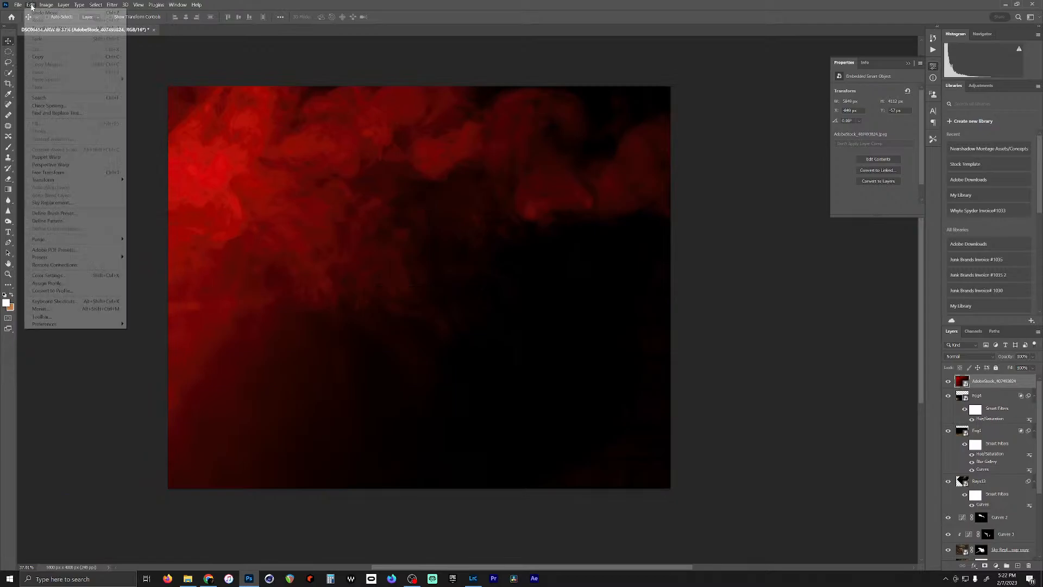
left_click(443, 22)
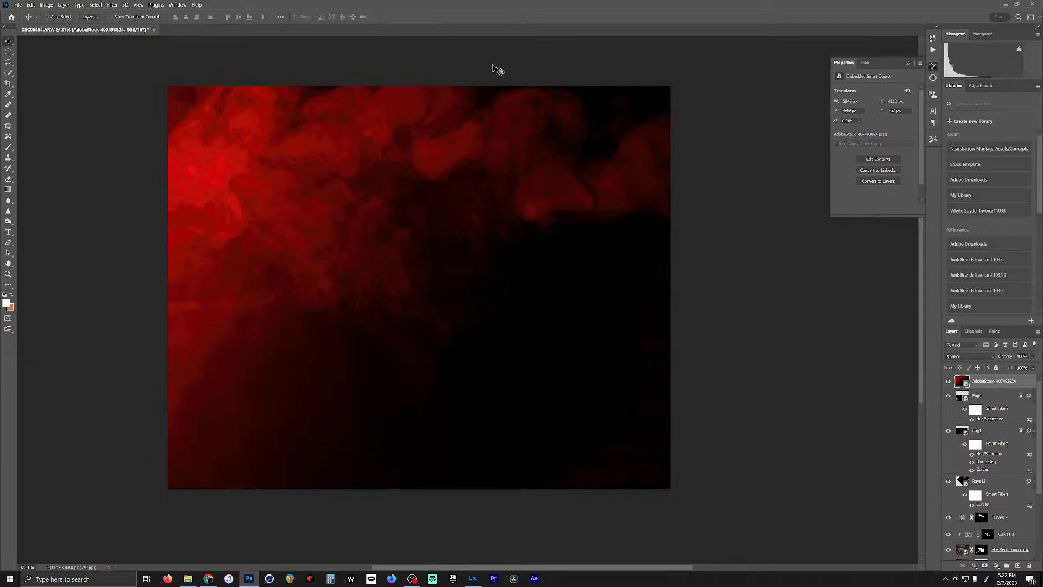
left_click(992, 357)
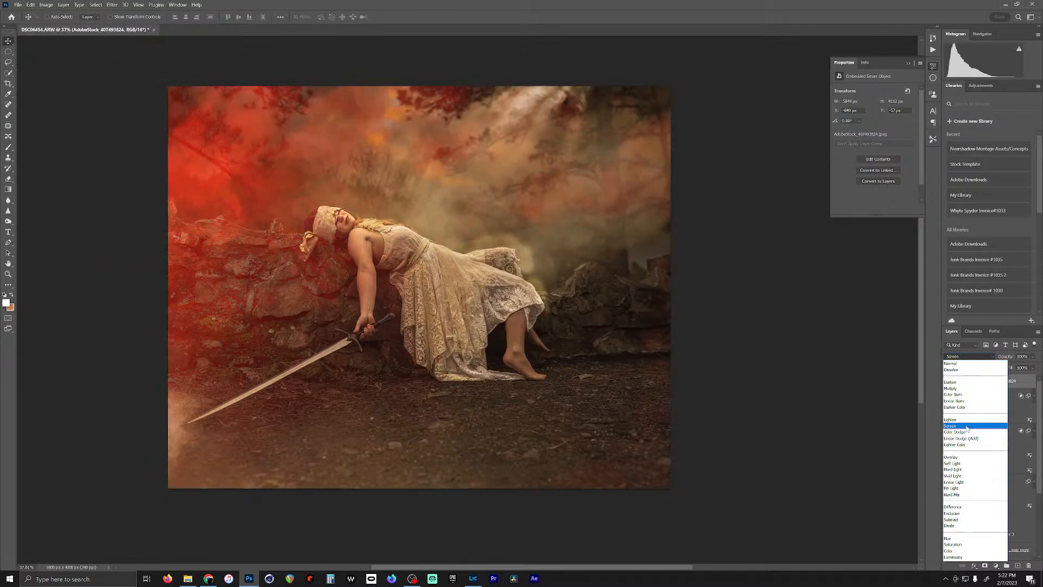
left_click(962, 426)
Step: Mute the red smoke toward orange with a Hue/Saturation filter, using hue about +12 and saturation about -28
left_click(46, 5)
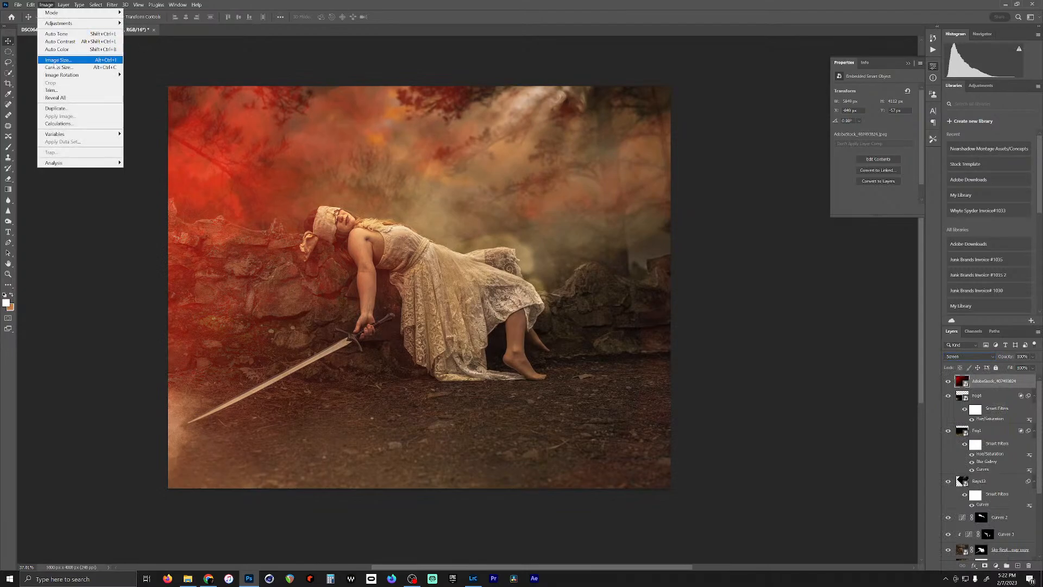
mouse_move(60, 24)
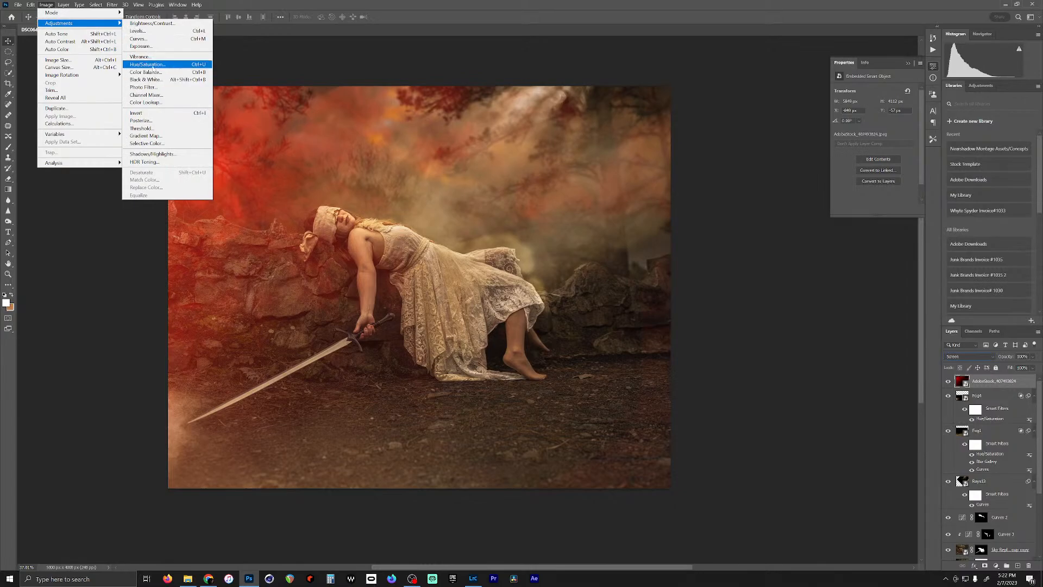
left_click(146, 64)
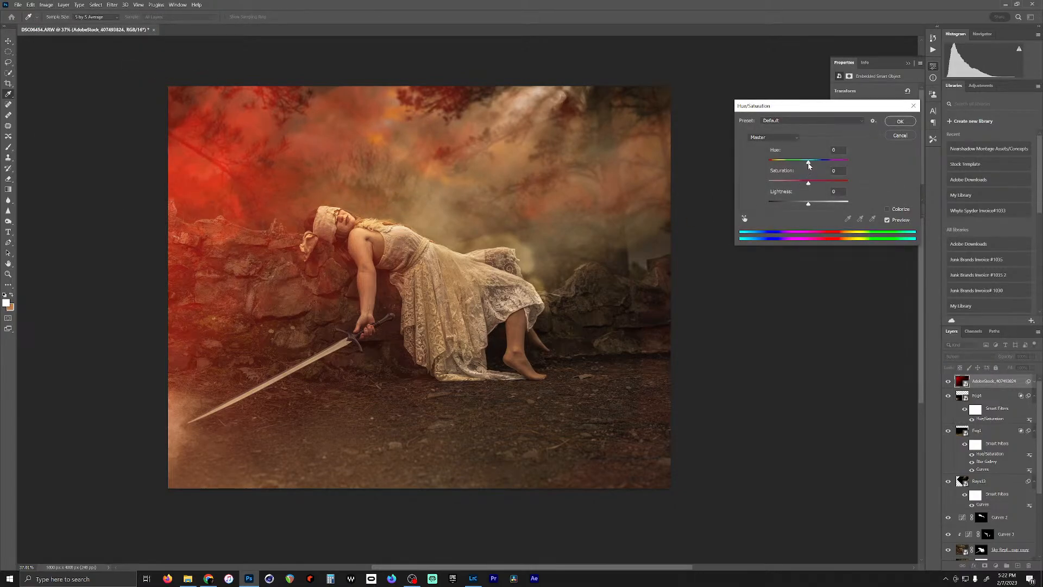
mouse_move(809, 166)
left_mouse_down()
mouse_move(745, 165)
mouse_move(817, 163)
mouse_move(808, 184)
left_mouse_up()
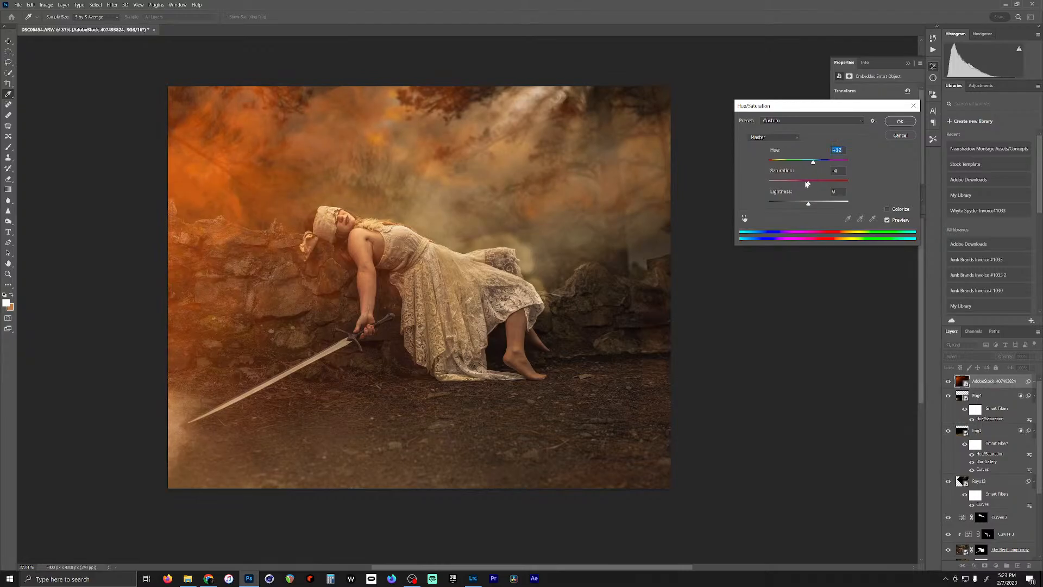
left_click(800, 182)
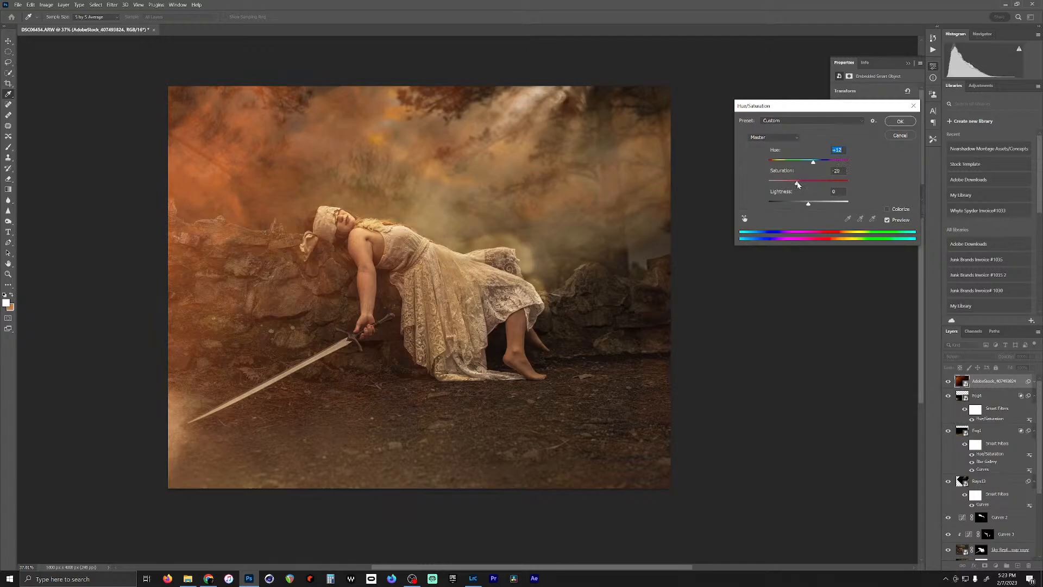
left_click(798, 185)
left_click(907, 125)
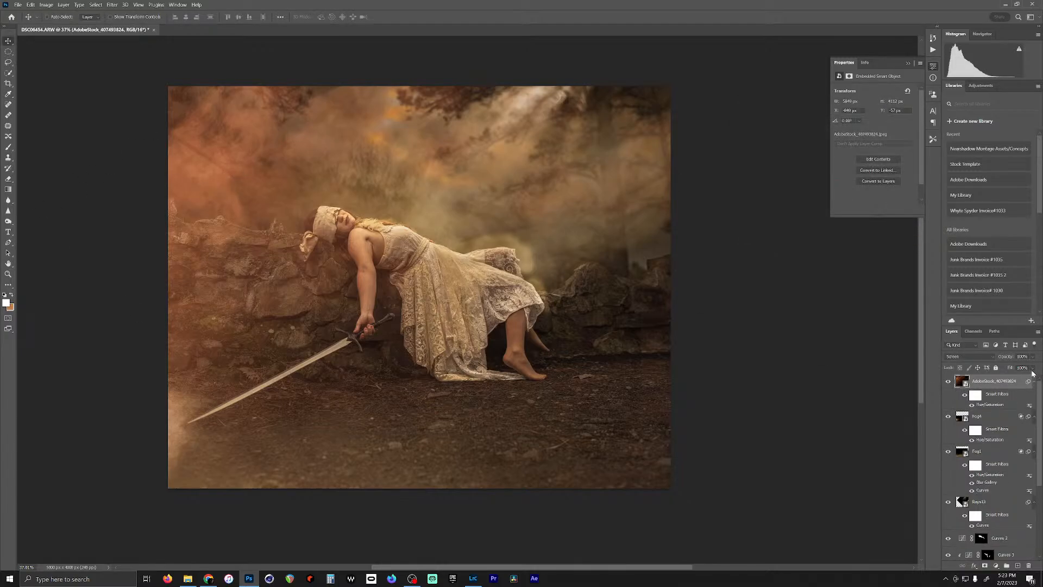
Step: Move the orange smoke farther off the image's left edge, leaving its denser part beside the wall
left_click(1032, 370)
left_click_drag(1035, 377, 1020, 381)
left_click_drag(239, 157, 180, 161)
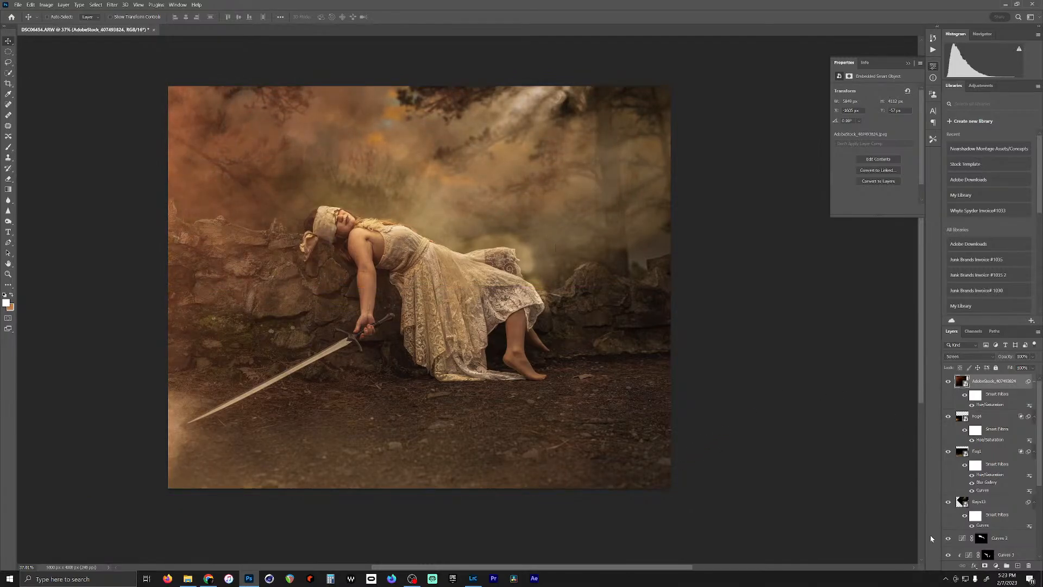
Step: Add a layer mask to the smoke and paint black with a very large soft brush to hide its hard edge along the image's right side
left_click(985, 565)
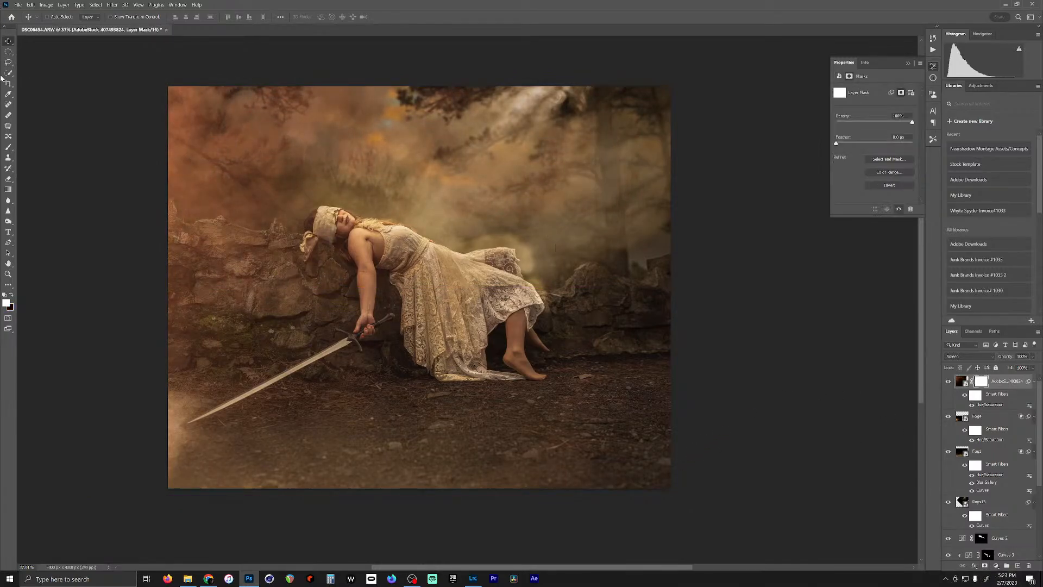
key("x")
left_click(8, 146)
scroll(668, 261, "up", 2)
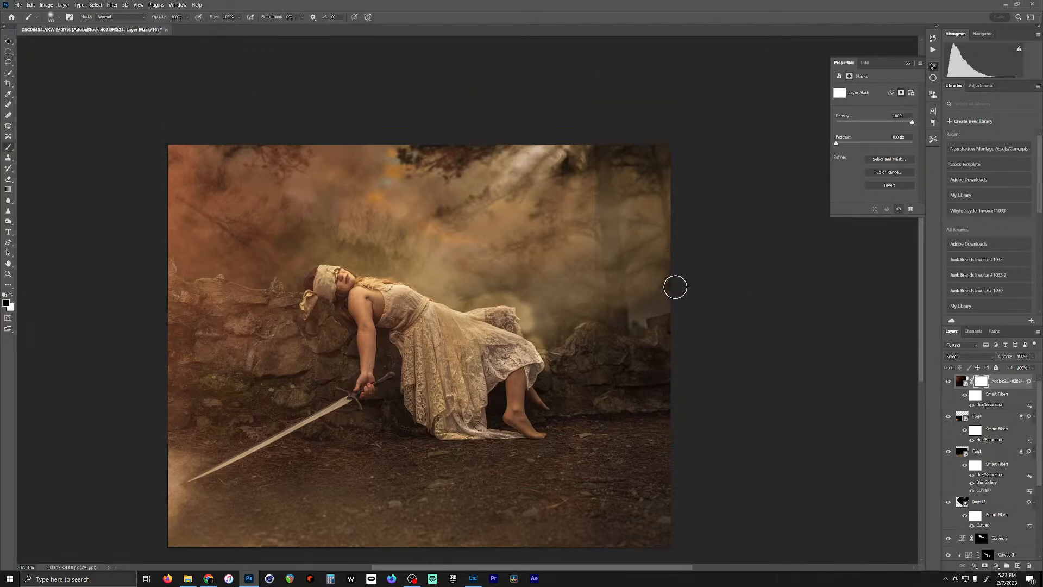
scroll(674, 287, "down", 2)
key("bracketright")
key("bracketright")
key("bracketright")
key("bracketright")
key("bracketright")
key("bracketright")
key("bracketright")
key("bracketright")
key("bracketright")
key("bracketright")
key("bracketright")
key("bracketright")
key("bracketright")
key("bracketright")
key("bracketright")
key("bracketright")
key("bracketright")
key("bracketright")
key("bracketright")
key("bracketright")
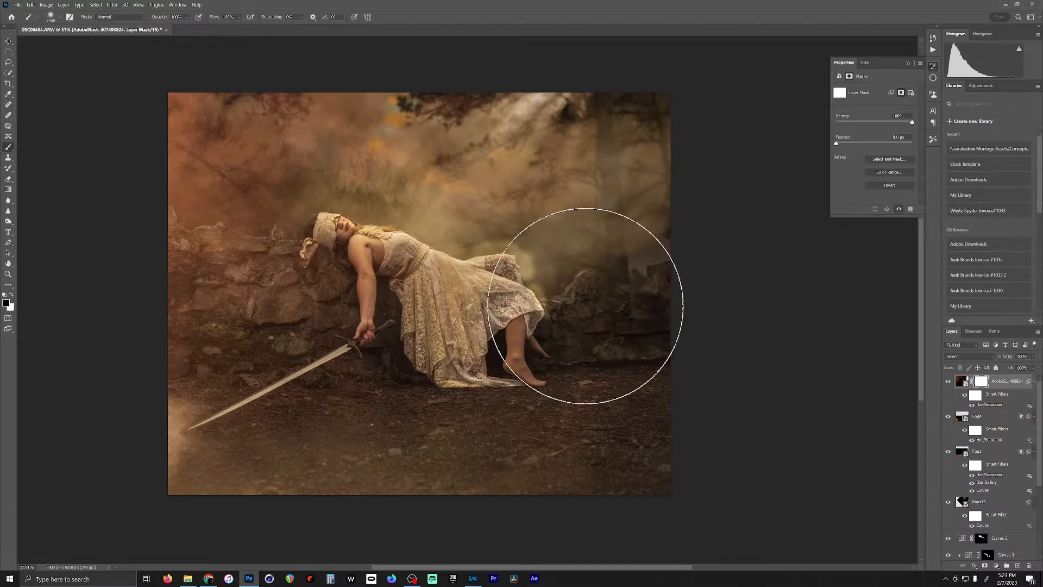
key("bracketright")
key("bracketright")
key("bracketright")
key("bracketright")
key("bracketright")
key("bracketright")
key("bracketright")
key("bracketright")
key("bracketright")
key("bracketright")
key("bracketright")
key("bracketright")
key("bracketright")
key("bracketright")
key("bracketright")
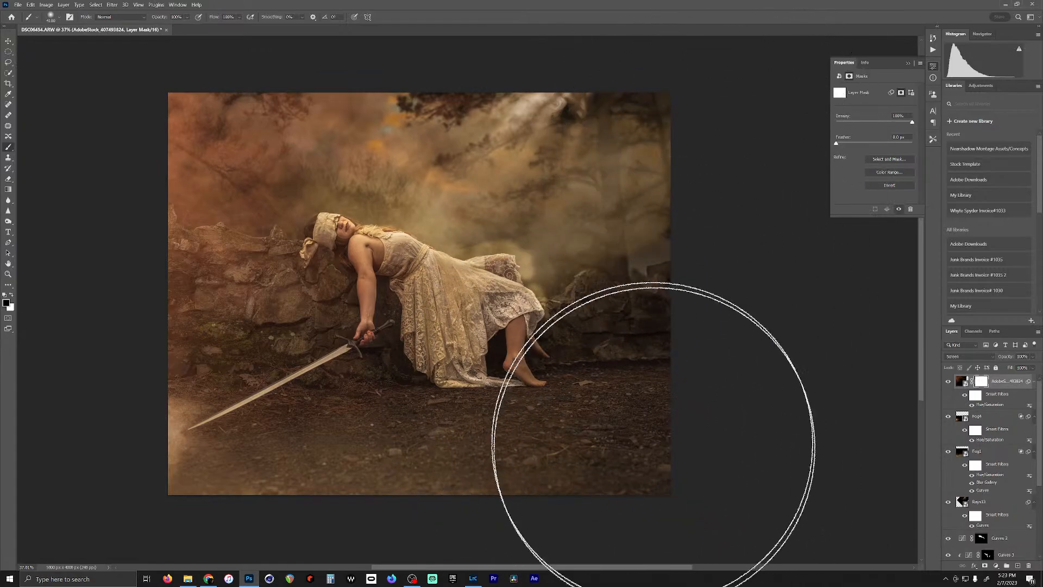
left_click_drag(635, 424, 757, 253)
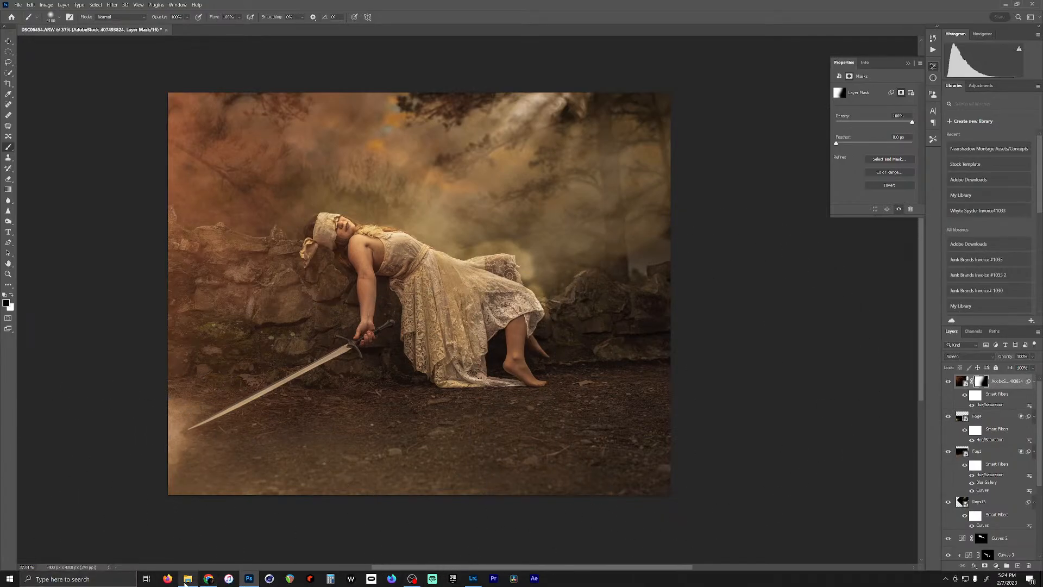
Step: Place the blue ground-fog image AdobeStock_387654160 from Downloads across the lower part of the image and set its blend mode to Screen
left_click(187, 579)
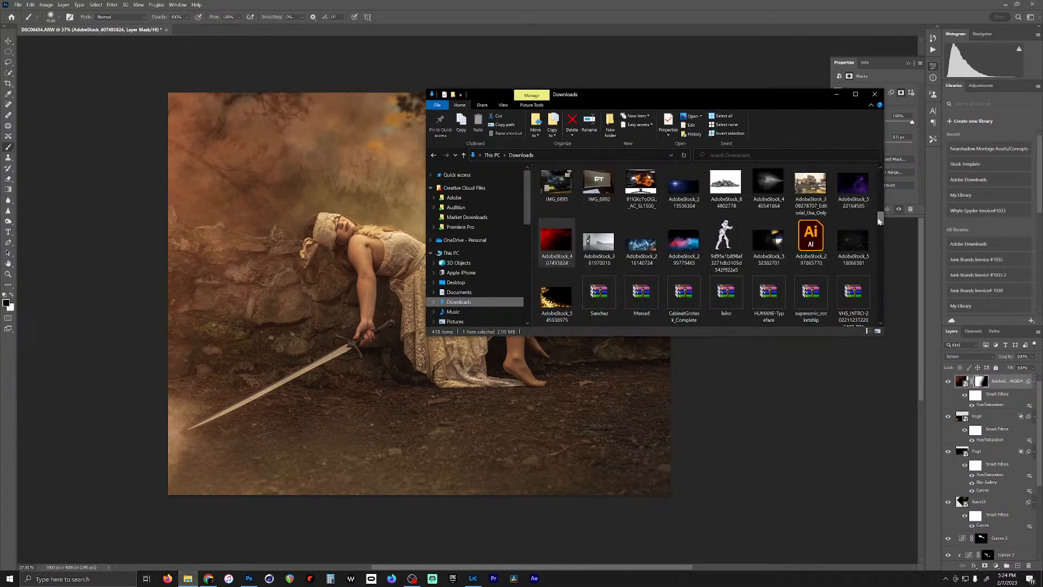
left_click_drag(880, 220, 880, 237)
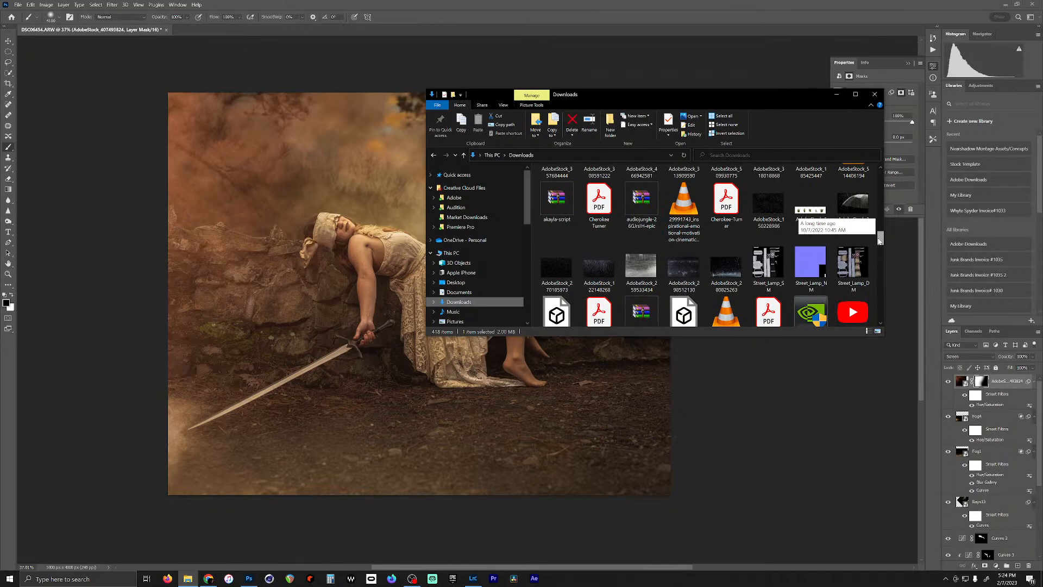
left_click_drag(880, 240, 872, 264)
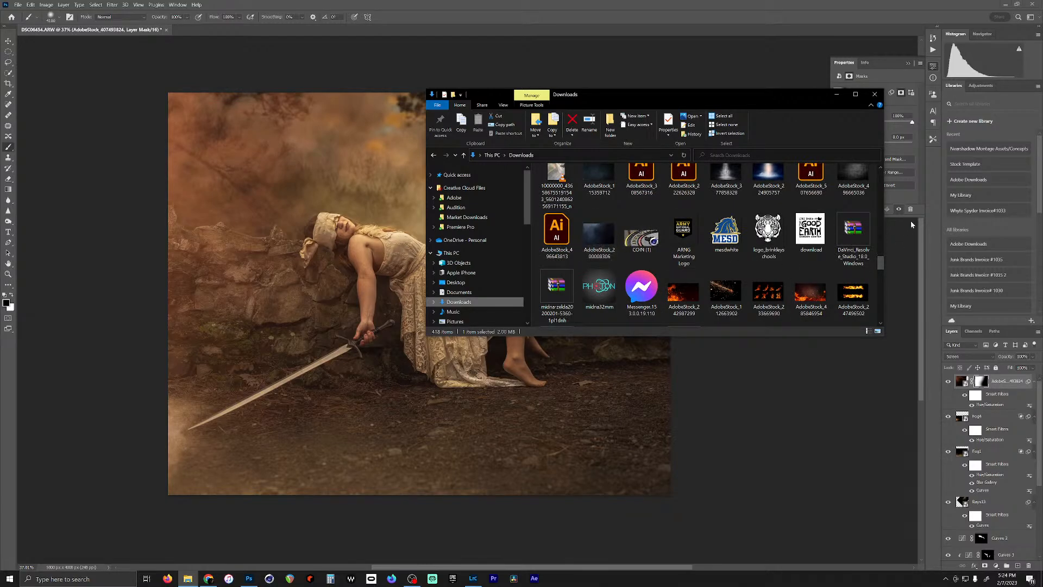
left_click_drag(880, 264, 881, 275)
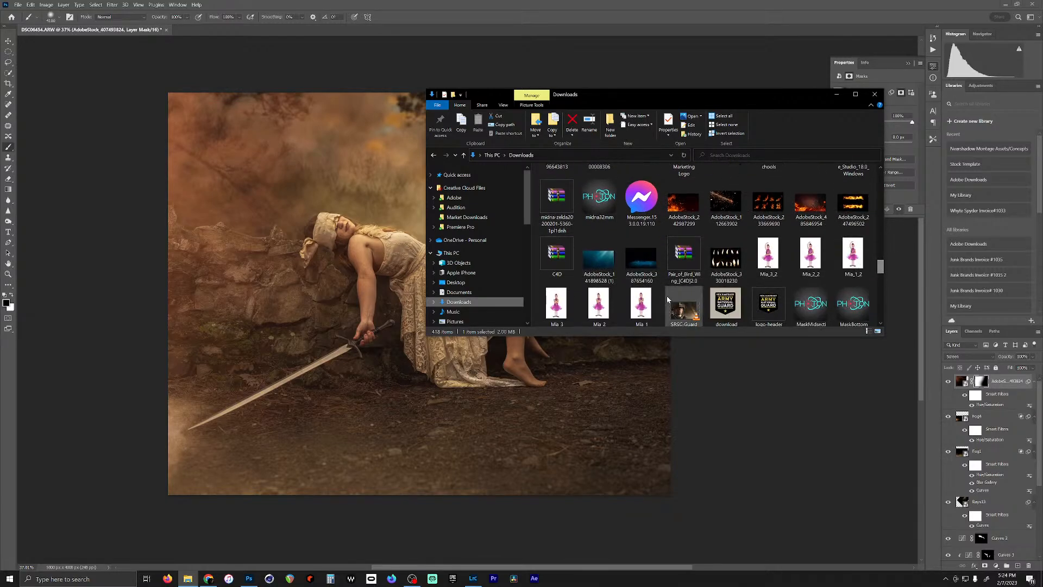
left_click_drag(643, 257, 472, 421)
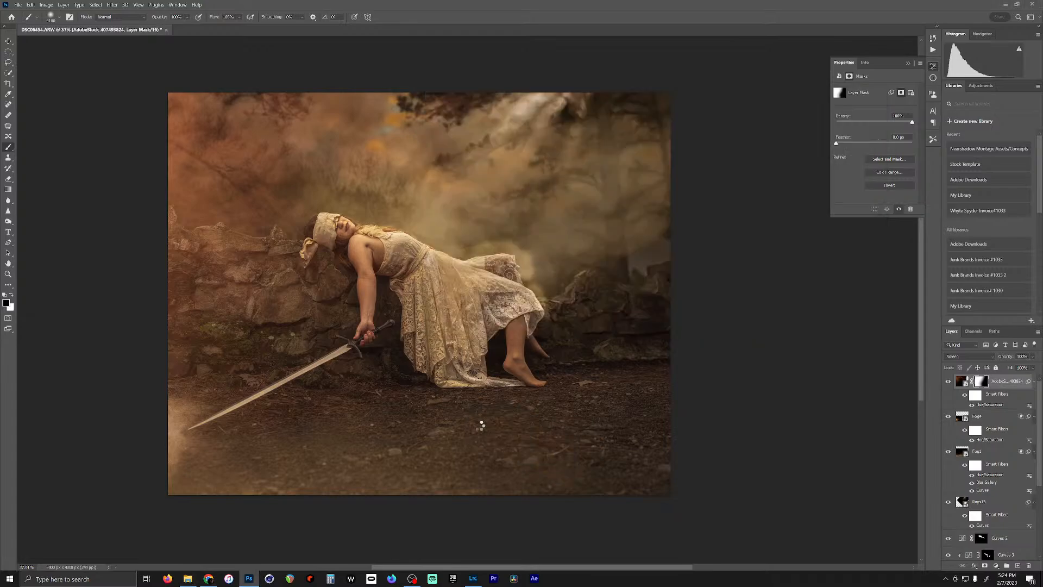
left_click_drag(589, 338, 611, 365)
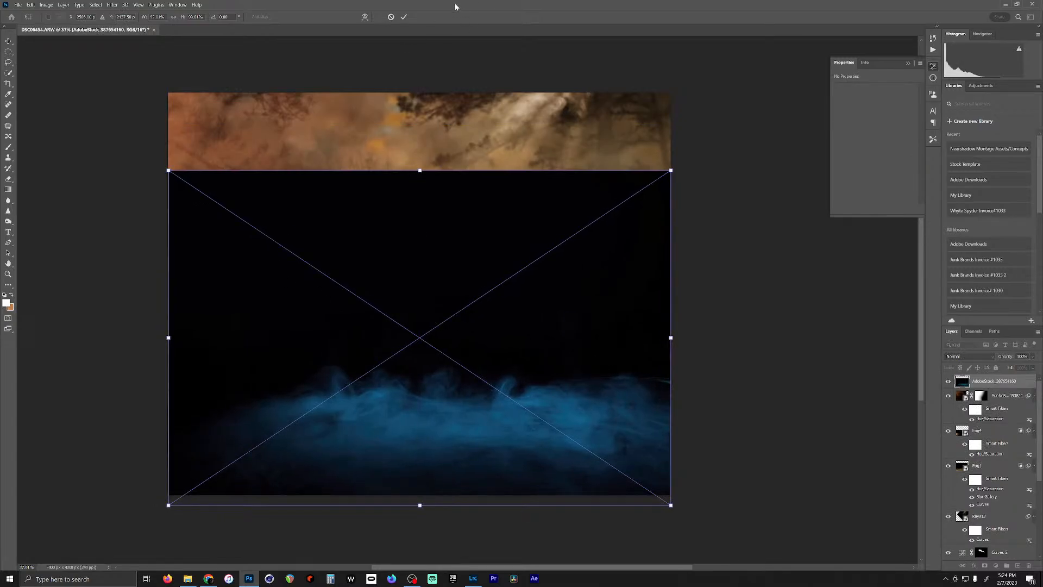
left_click(405, 17)
left_click(988, 363)
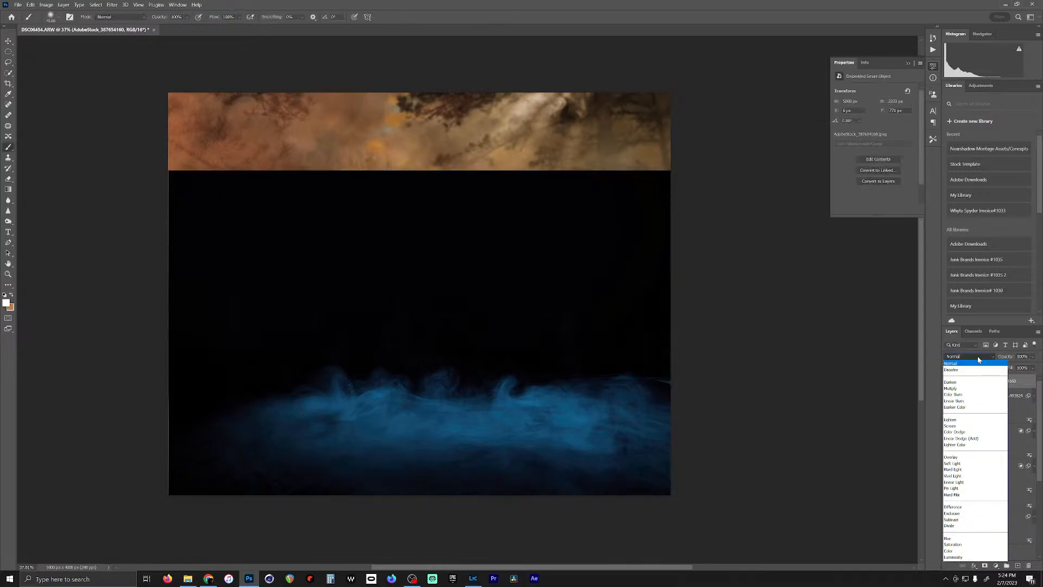
left_click(956, 426)
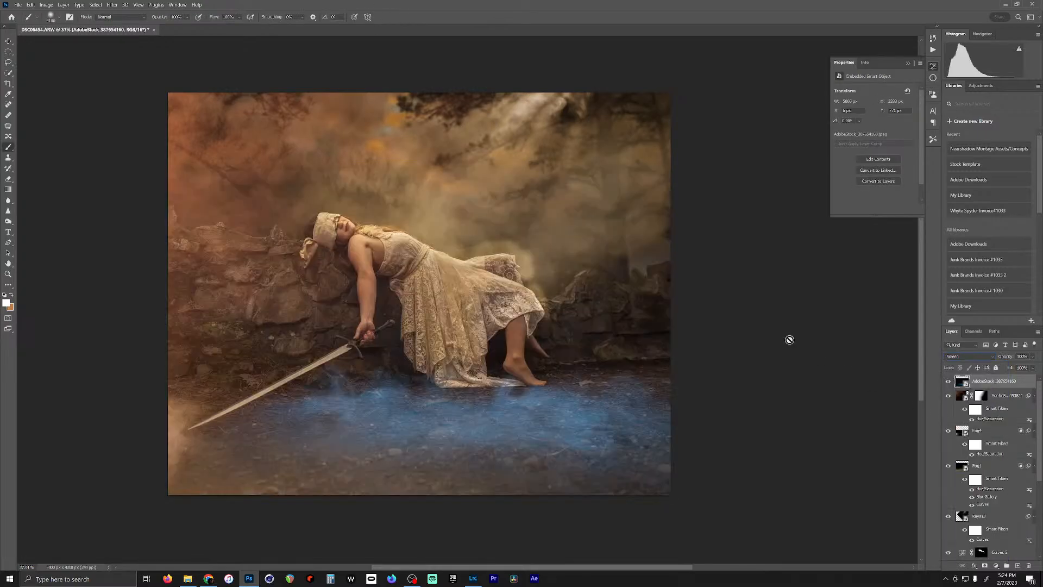
Step: Colorize the blue ground fog to a warm brown with a Hue/Saturation filter, using hue about 44 and saturation about 25
left_click(50, 6)
mouse_move(60, 23)
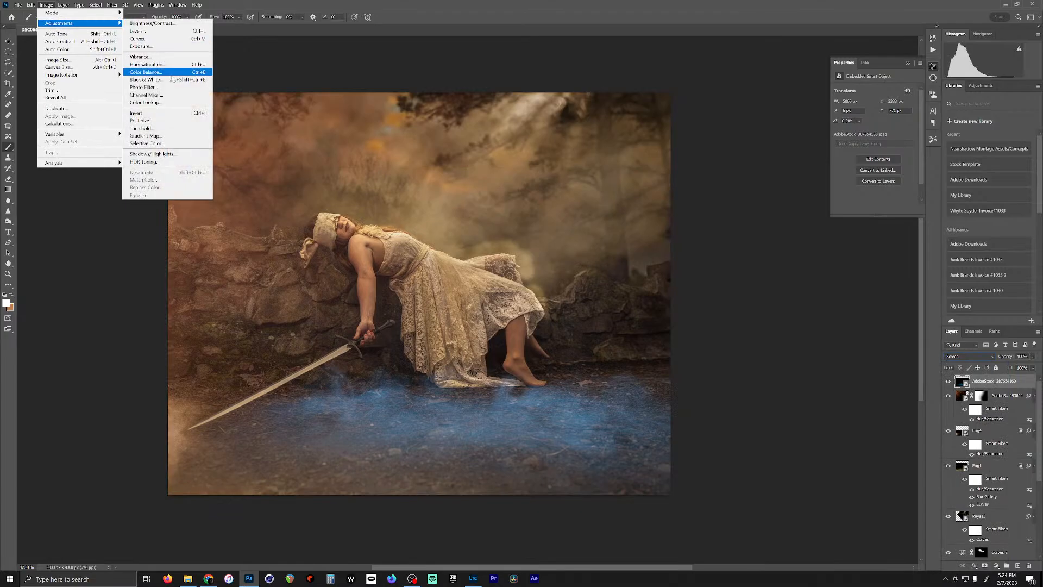
left_click(163, 63)
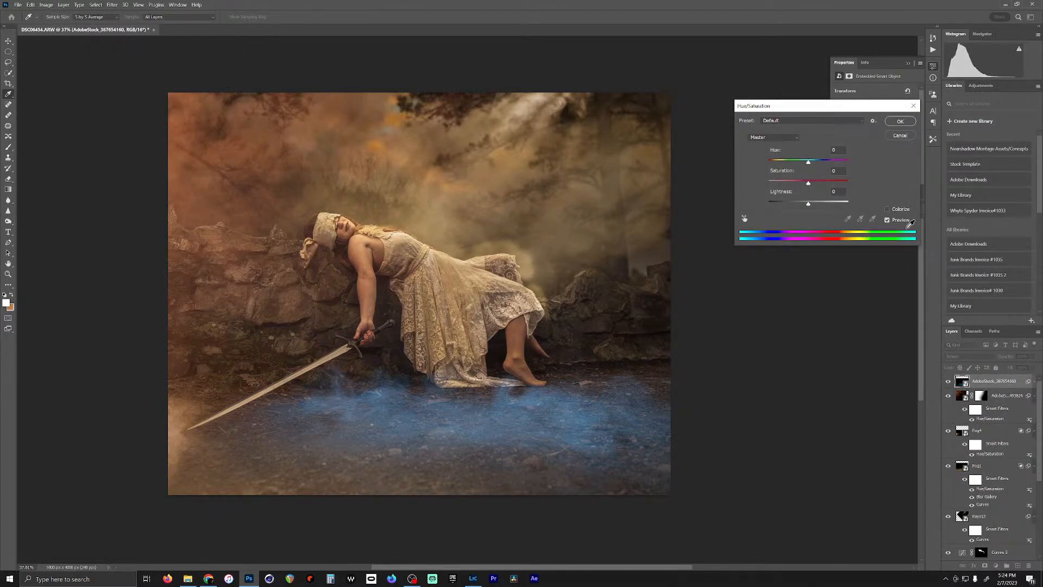
left_click(888, 210)
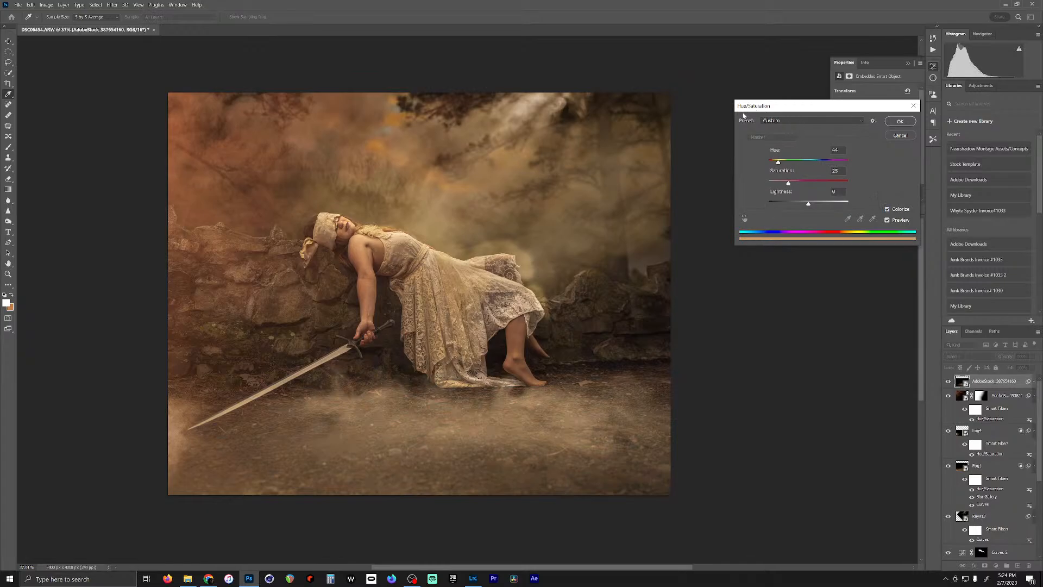
left_click(910, 124)
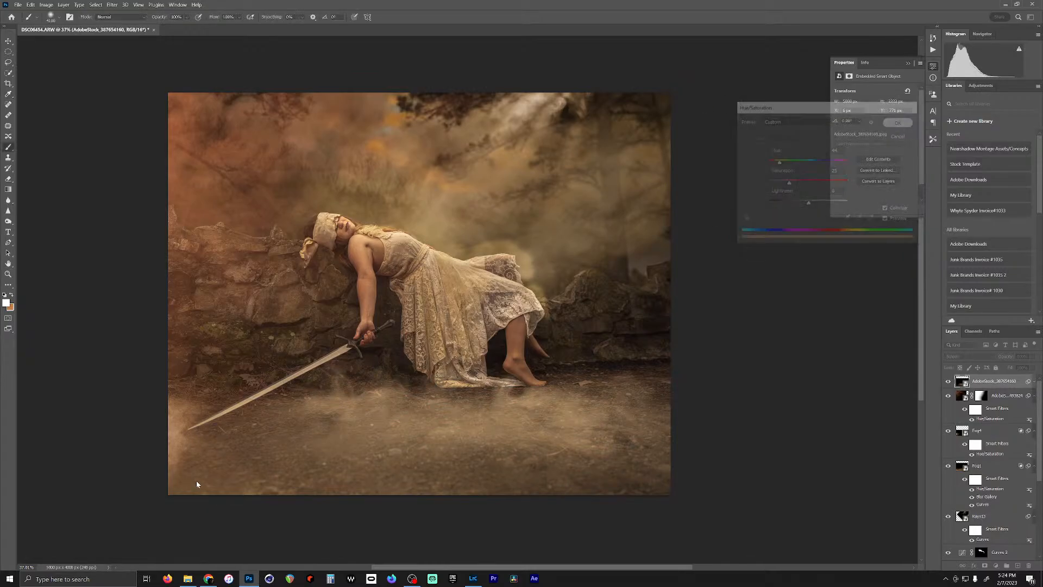
Step: Move the brown ground fog straight up by about 64 px so it rises closer to the wall's base
key("b")
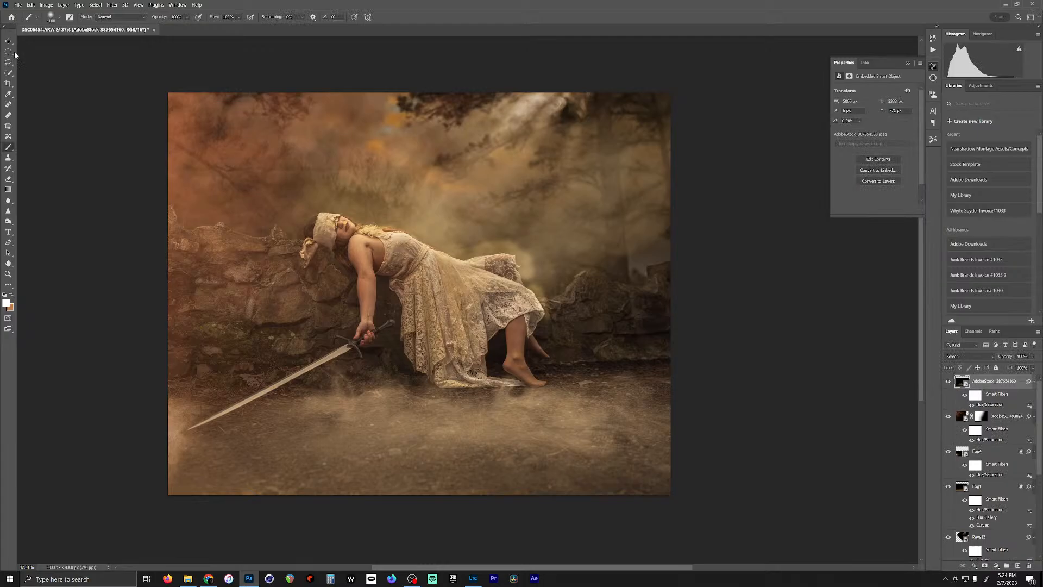
key("v")
left_click_drag(547, 416, 550, 411)
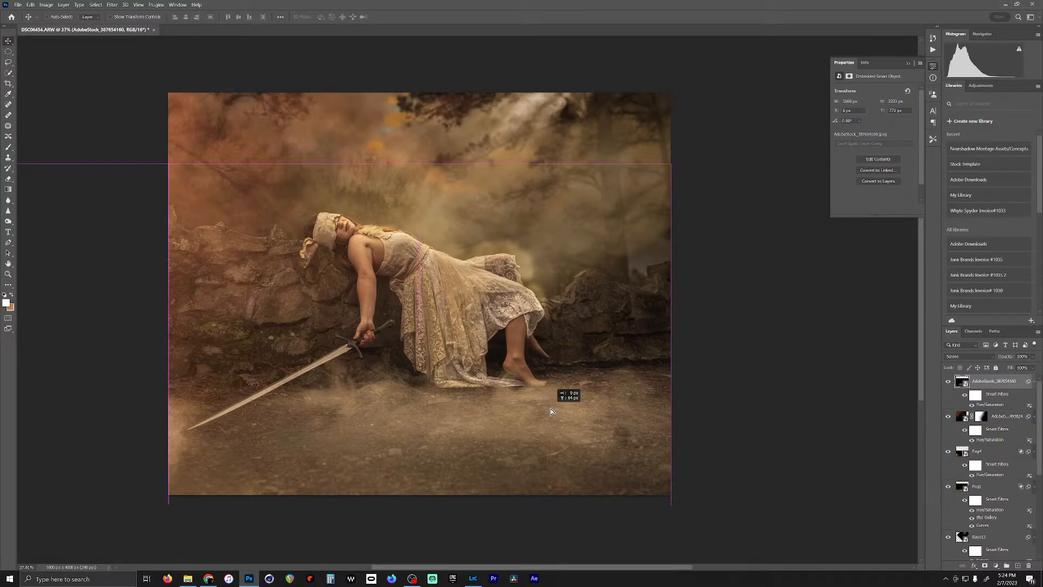
left_click_drag(551, 411, 550, 412)
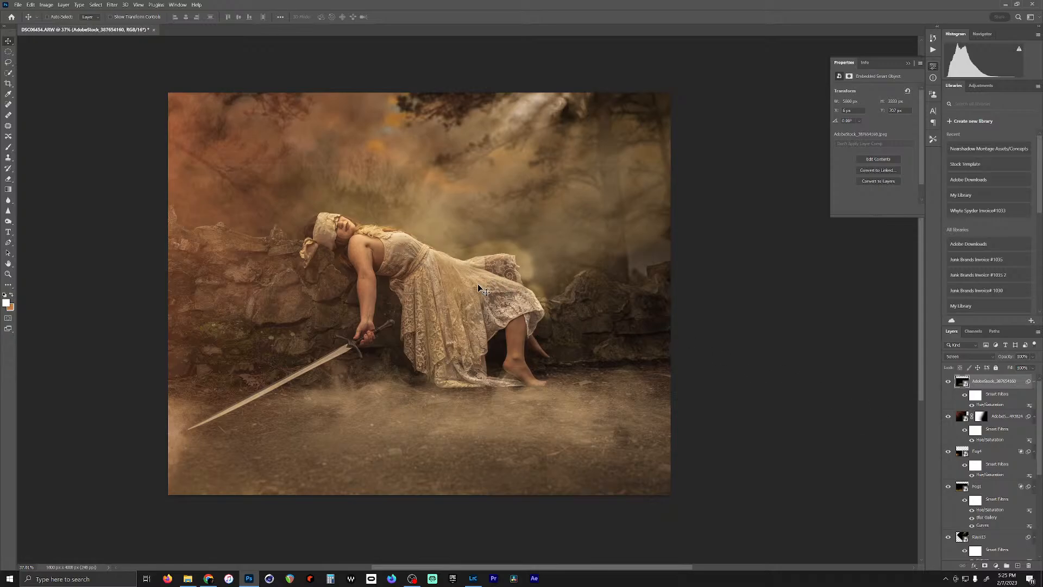
Step: Clip the unclipped Curves adjustment above the masked sky copy to the layers below it
scroll(461, 283, "down", 5)
scroll(443, 273, "up", 11)
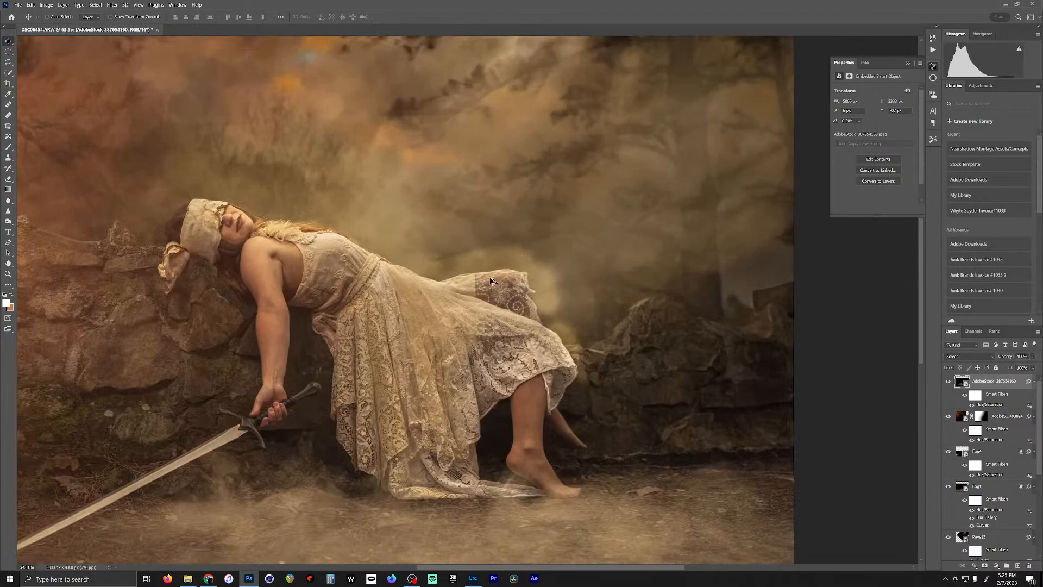
scroll(574, 372, "up", 2)
scroll(562, 379, "down", 1)
scroll(562, 379, "down", 5)
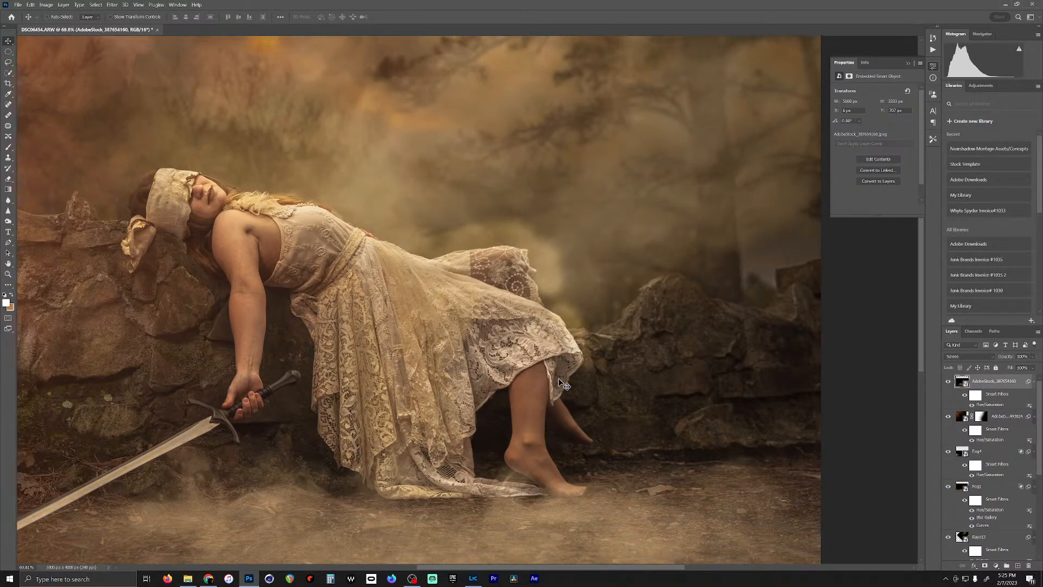
scroll(550, 372, "up", 2)
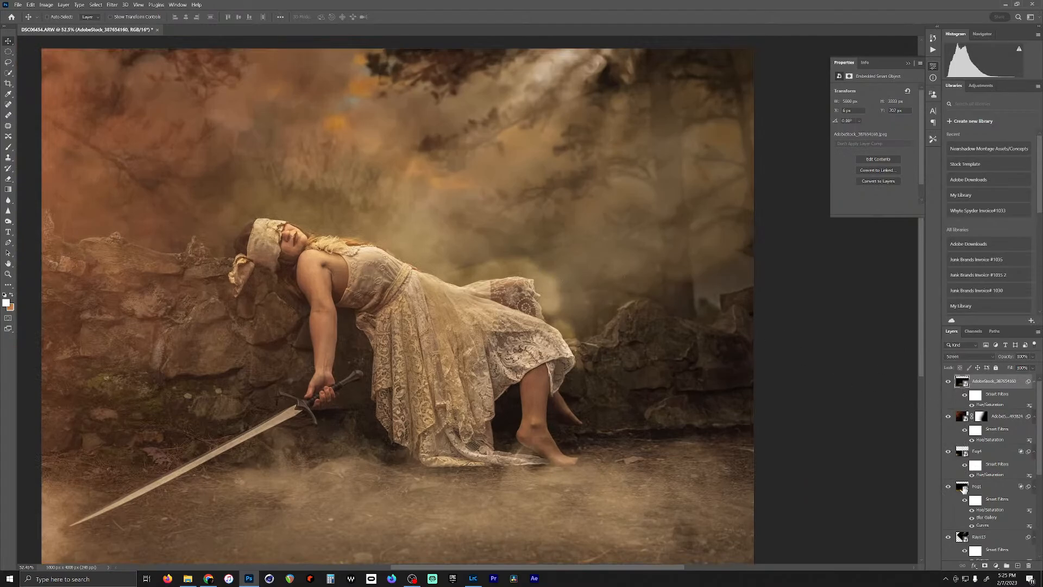
scroll(975, 488, "down", 3)
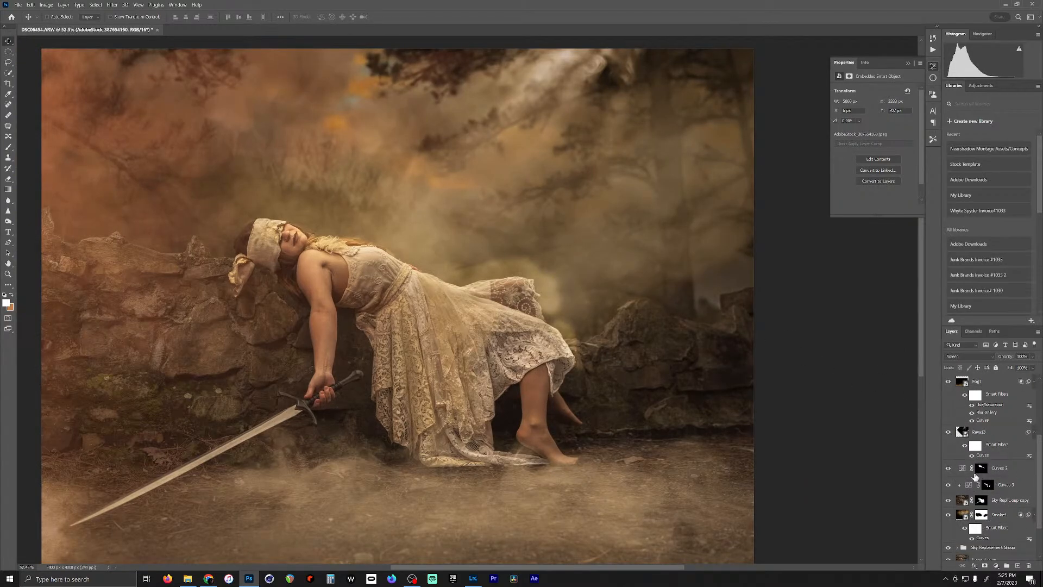
scroll(977, 478, "down", 2)
left_click(962, 440, "alt")
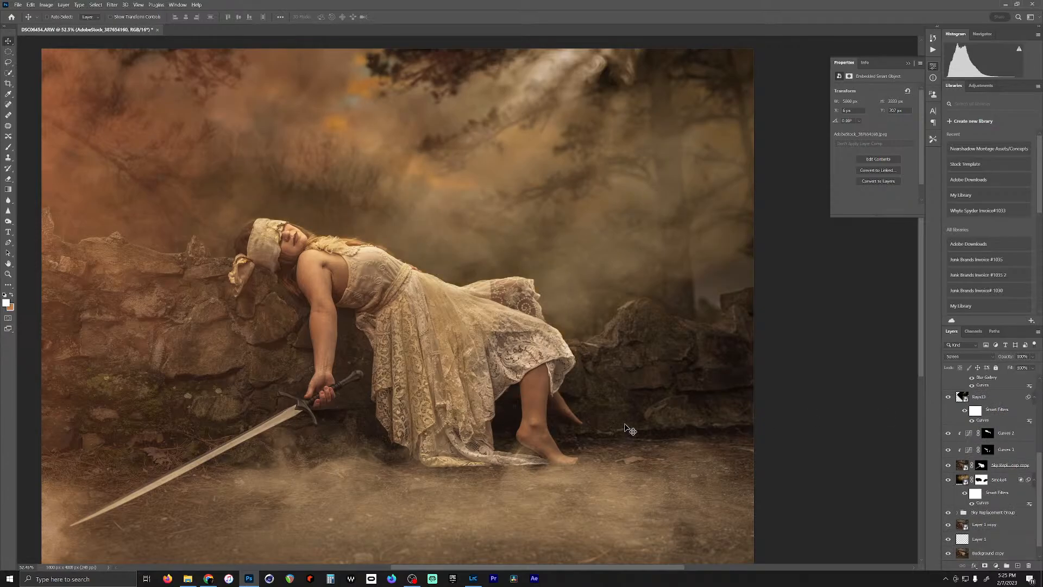
Step: Hide the Fog4 layer, compare the image with and without Fog1, and delete Fog4
scroll(470, 446, "down", 3)
scroll(470, 446, "down", 2)
scroll(358, 421, "up", 2)
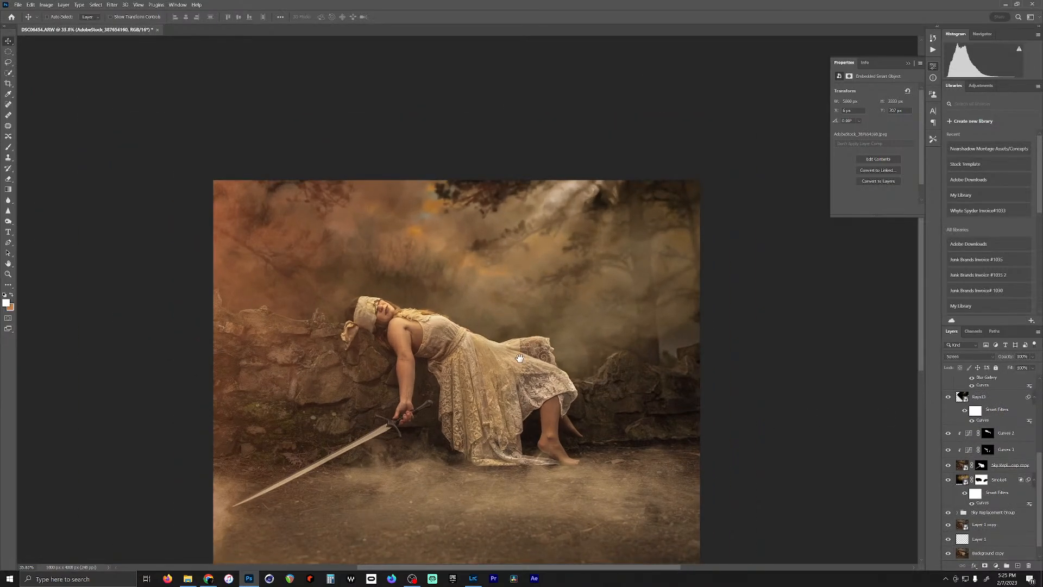
left_click_drag(520, 358, 575, 303)
scroll(593, 373, "down", 3)
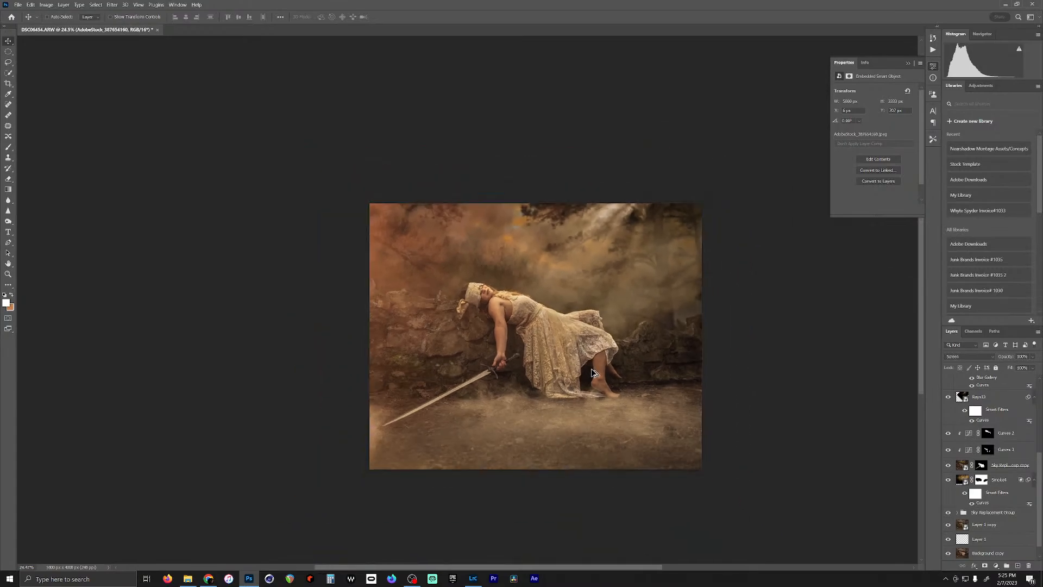
scroll(547, 356, "up", 2)
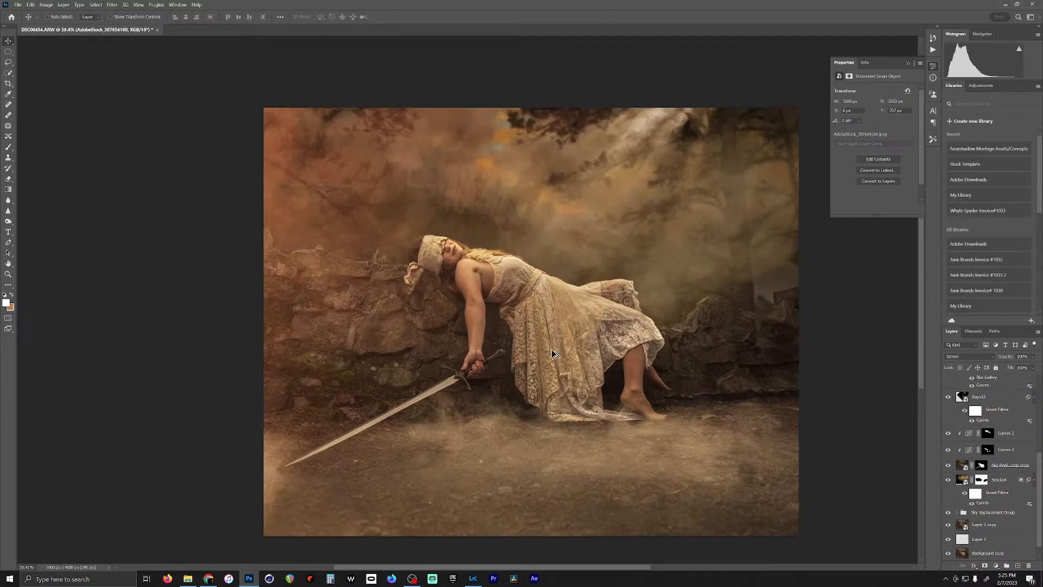
scroll(978, 455, "up", 5)
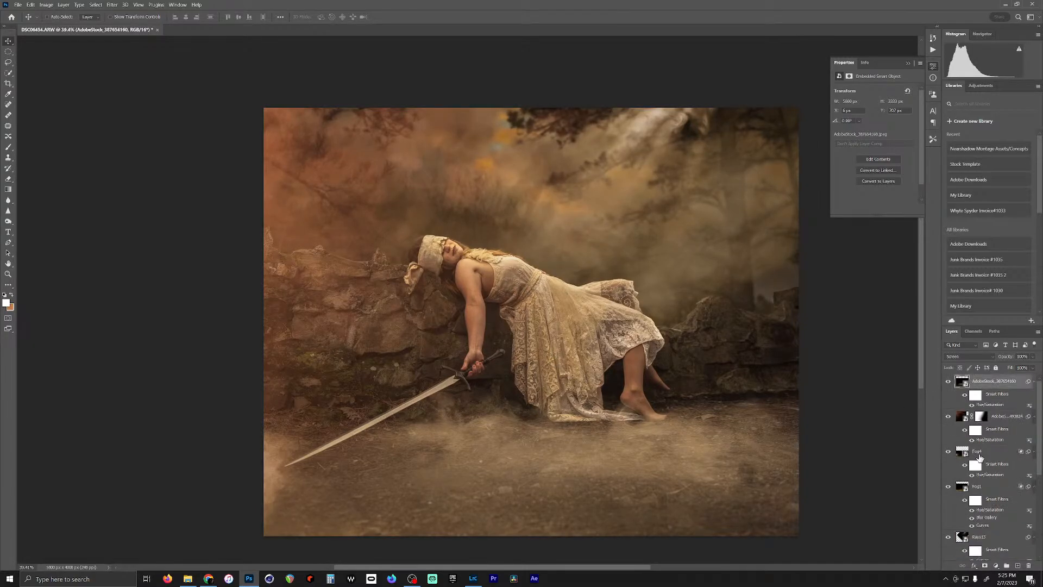
left_click(950, 453)
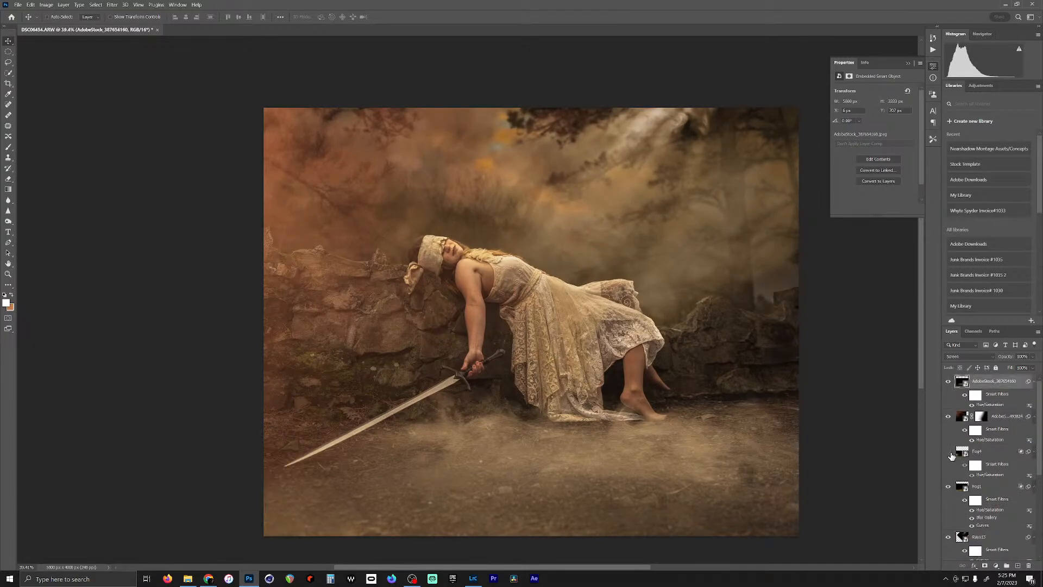
left_click(949, 487)
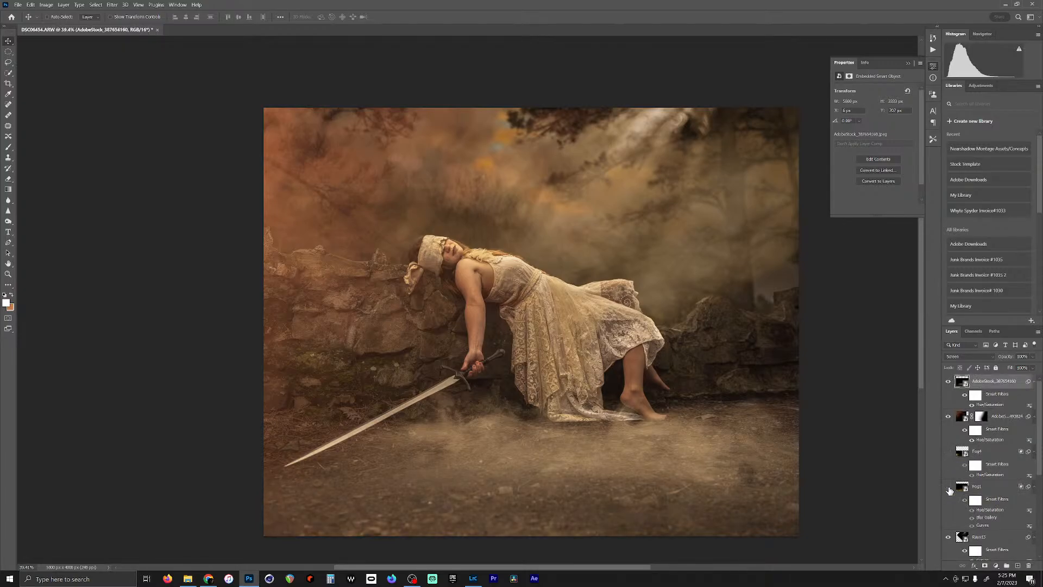
left_click(949, 488)
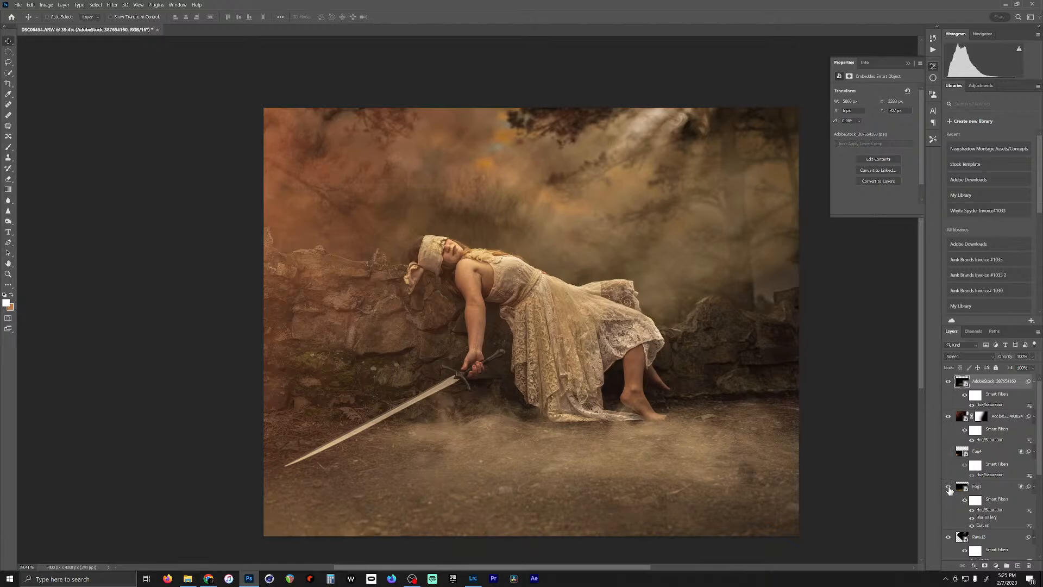
left_click_drag(1025, 455, 1029, 566)
Step: Adjust the orange smoke's existing Hue/Saturation filter, lowering its saturation and shifting its hue from red-orange toward yellow-brown
scroll(710, 407, "down", 5)
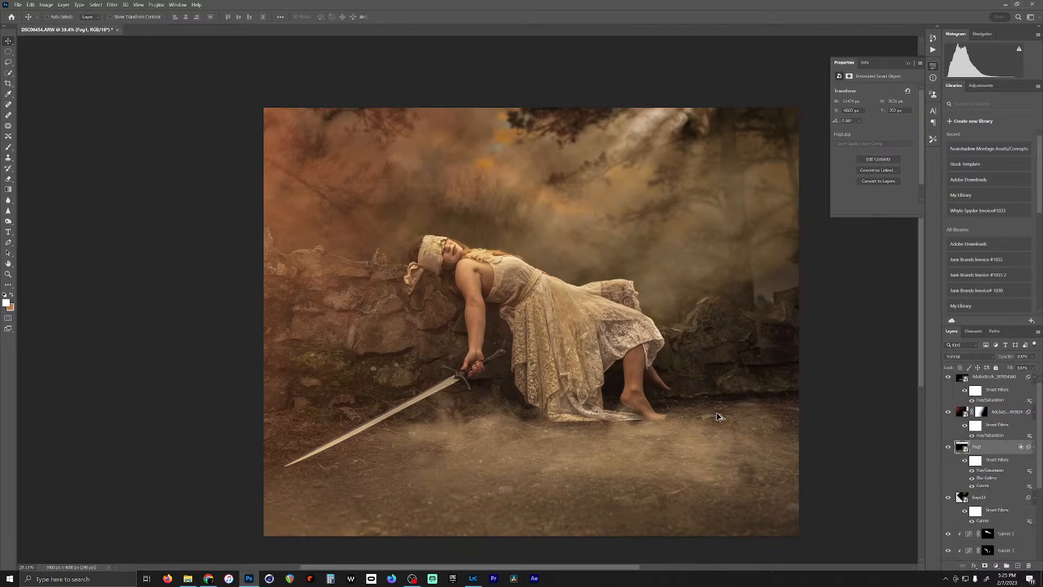
scroll(601, 343, "up", 5)
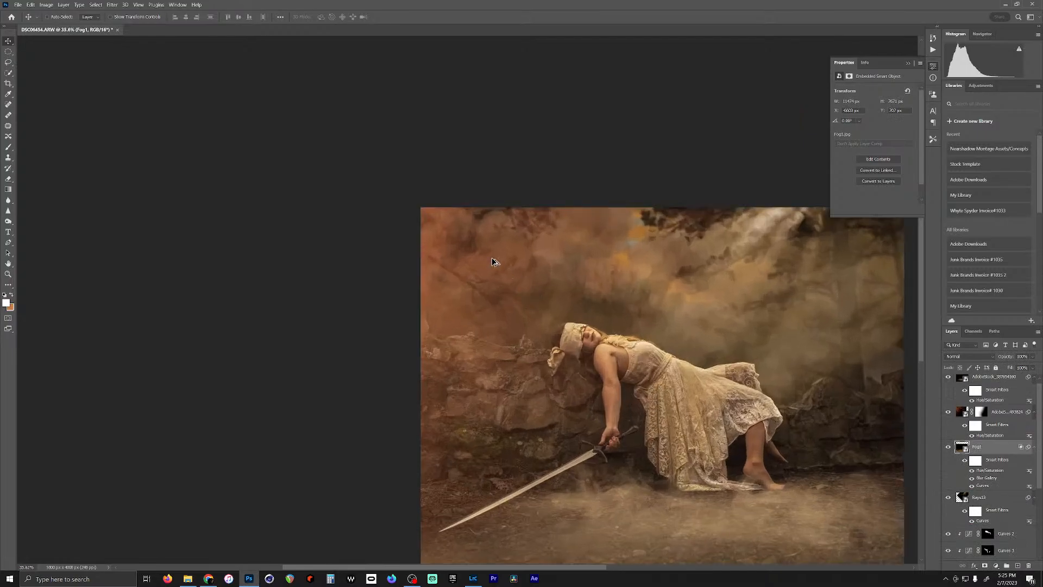
scroll(493, 267, "up", 1)
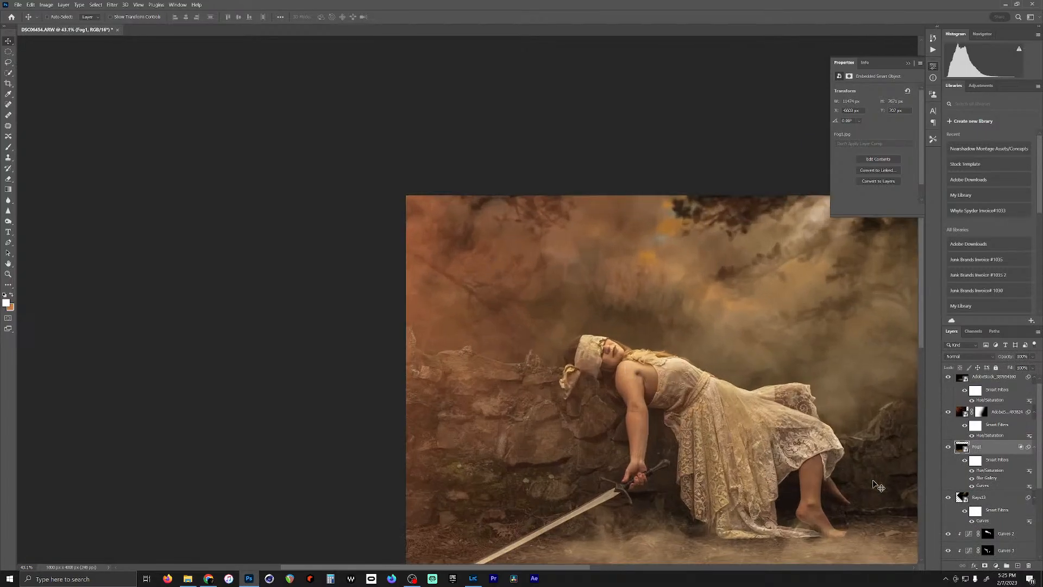
left_click(968, 413)
double_click(990, 436)
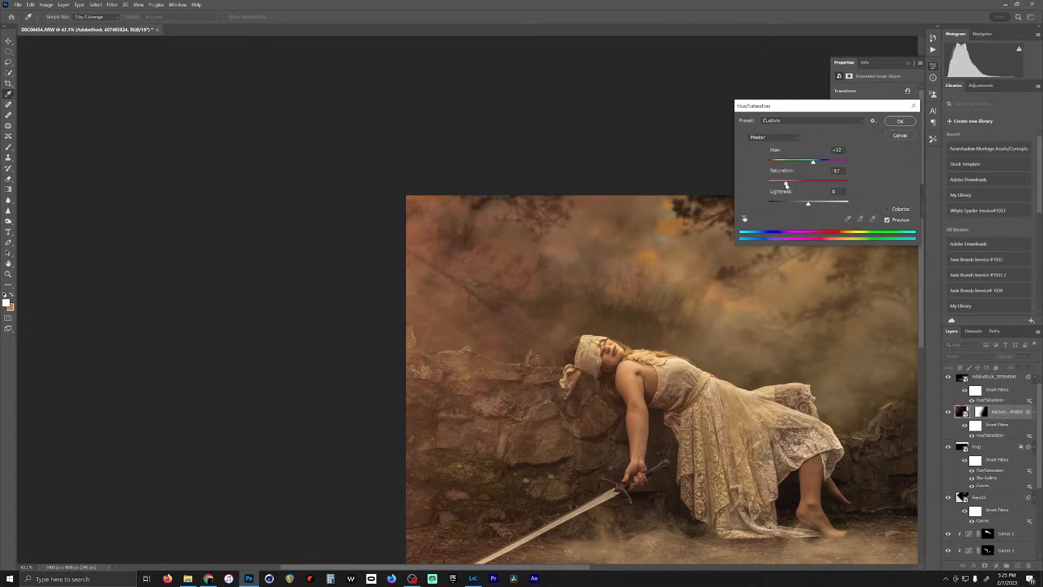
left_click_drag(786, 184, 787, 185)
left_click_drag(814, 165, 819, 169)
key("shift+Tab")
left_click(906, 124)
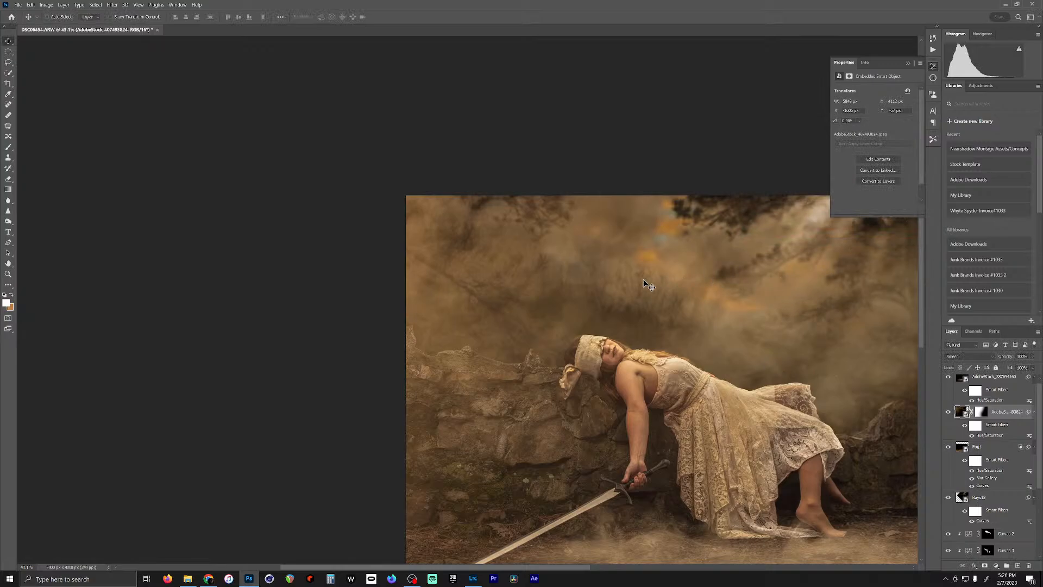
Step: Add a layer mask to the ground fog and paint black with a large soft brush to hide its haze across the image's upper part
left_click(948, 378)
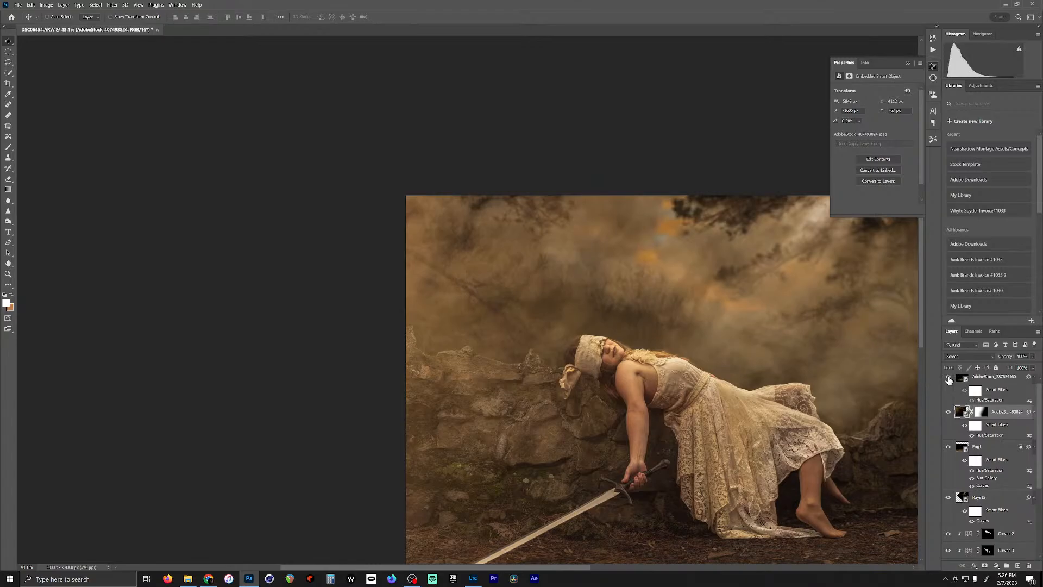
left_click(948, 379)
left_click(986, 380)
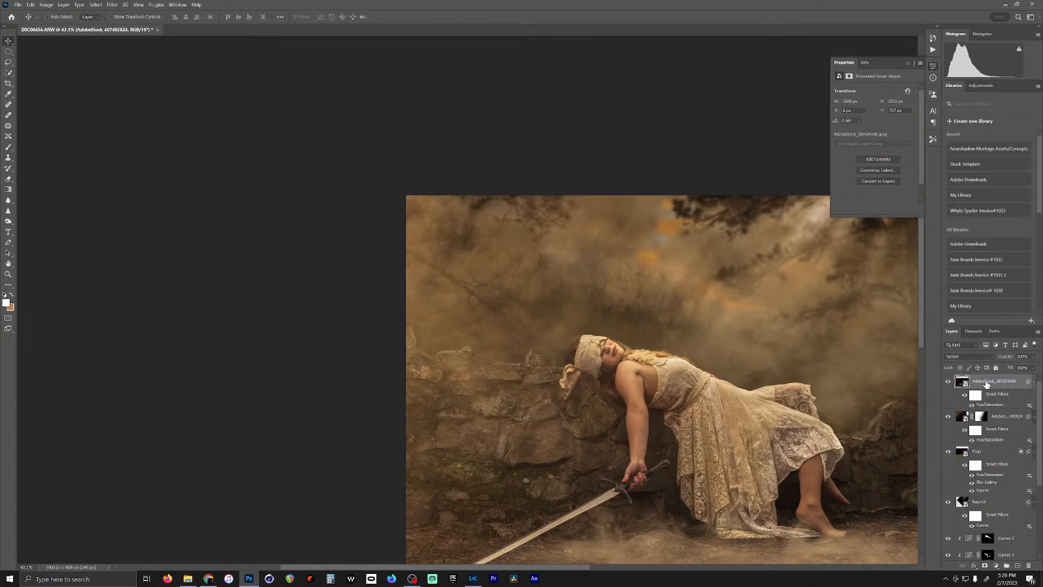
left_click(985, 565)
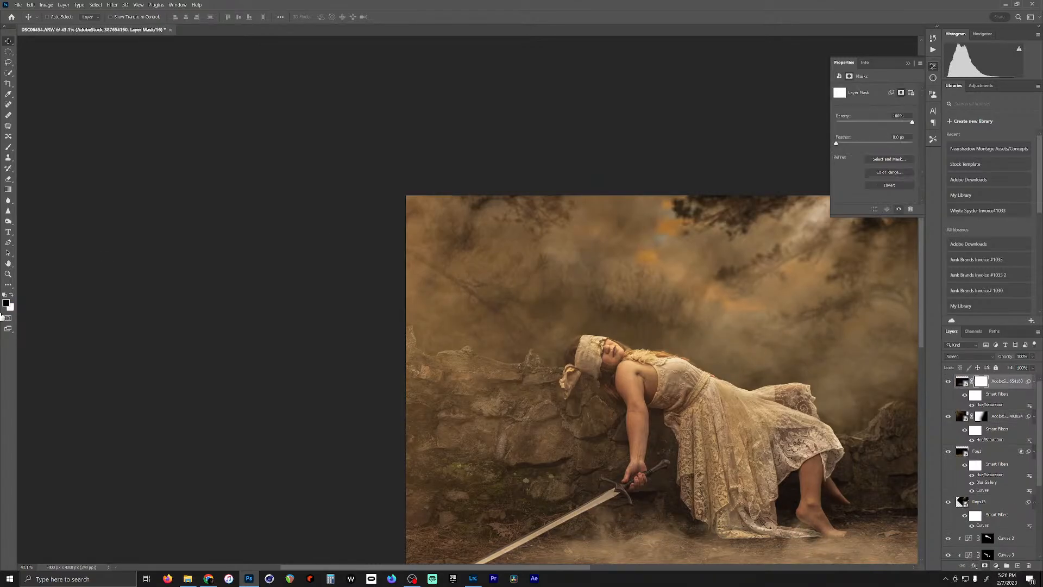
left_click(8, 147)
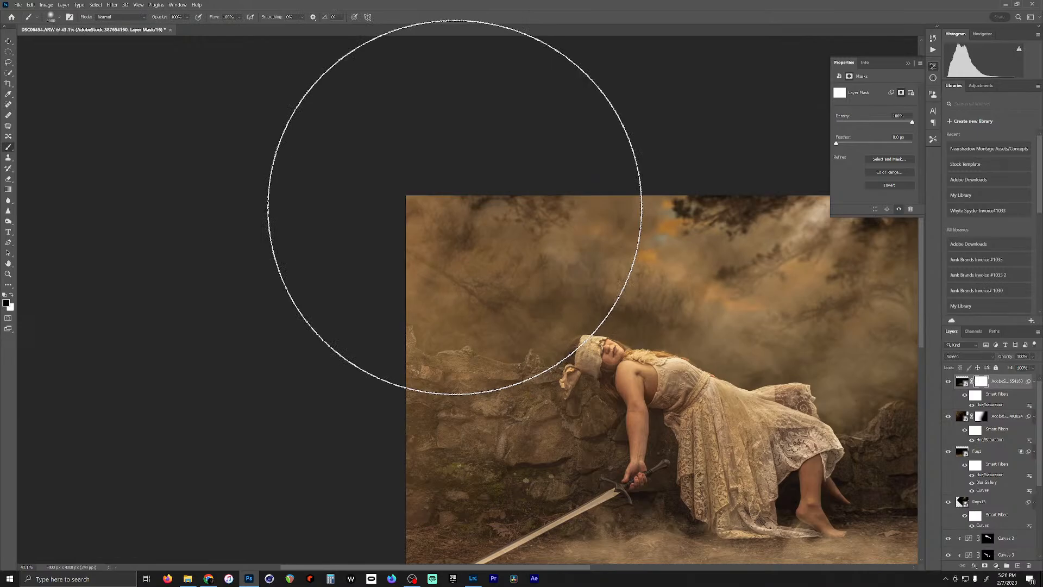
key("bracketleft")
key("bracketleft")
key("bracketleft")
key("bracketleft")
key("bracketleft")
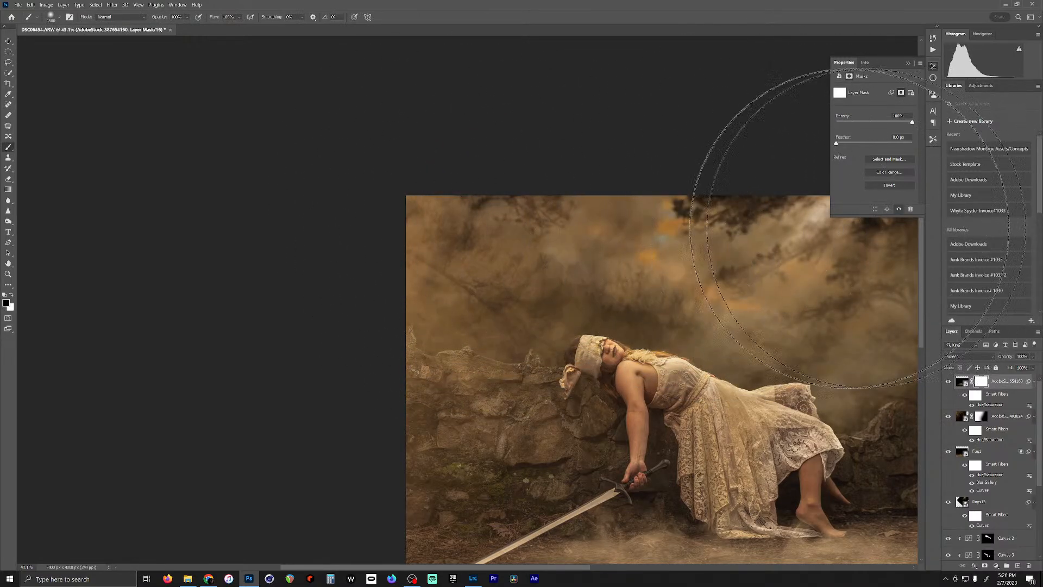
left_click_drag(788, 256, 499, 221)
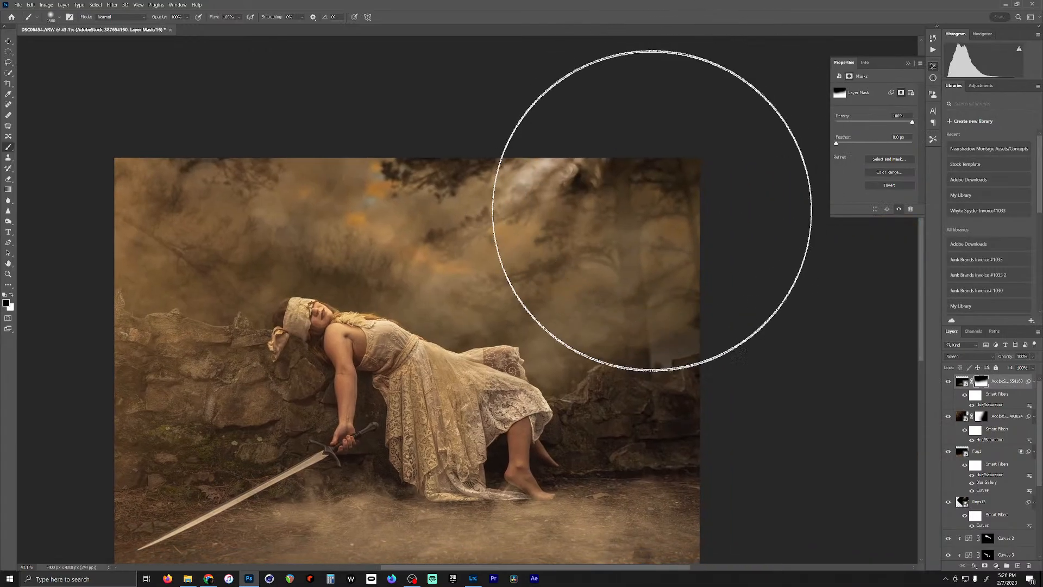
mouse_move(652, 211)
left_mouse_down()
mouse_move(636, 202)
mouse_move(720, 213)
left_mouse_up()
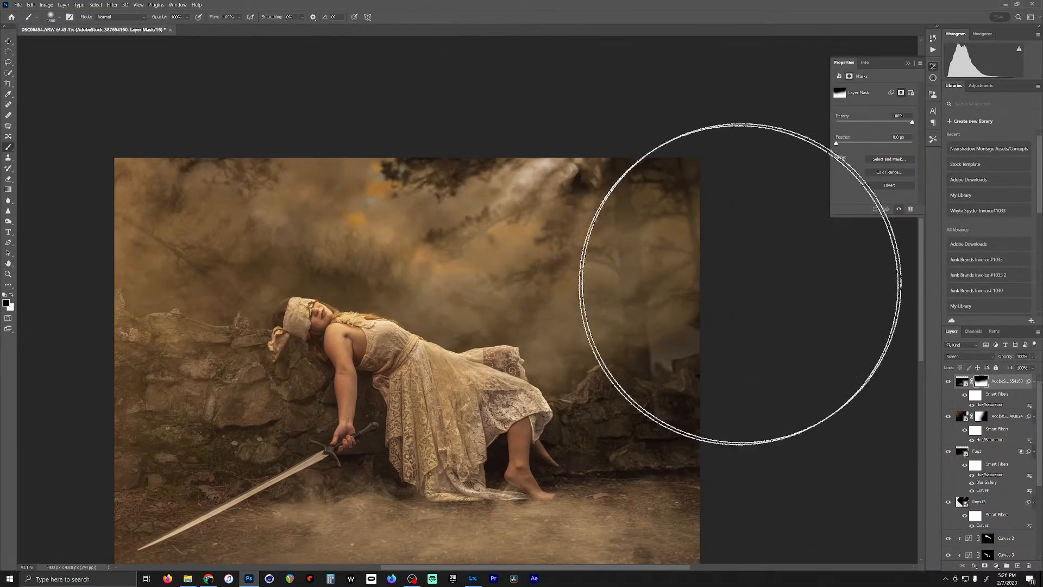
left_click_drag(299, 319, 407, 197)
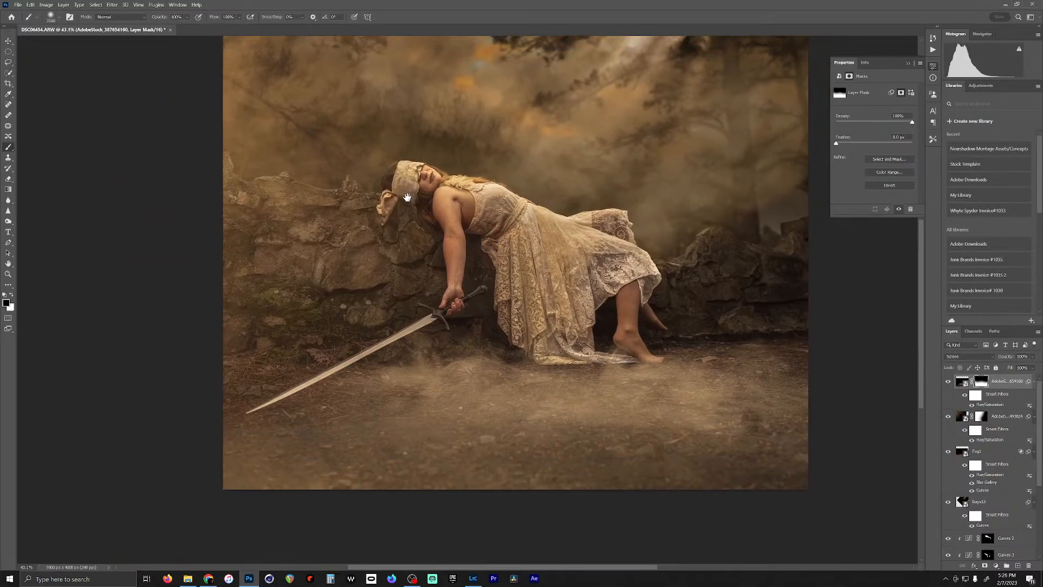
Step: Review the whole composite at a smaller zoom and look through the layer stack down to the background
scroll(407, 196, "down", 2)
scroll(379, 242, "down", 1)
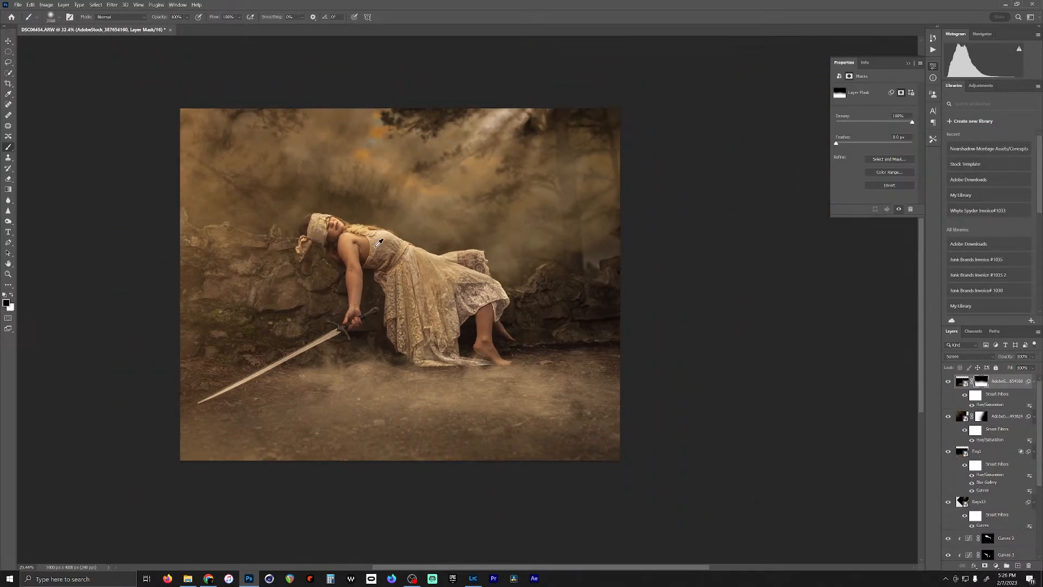
scroll(379, 243, "down", 1)
scroll(273, 238, "up", 1)
left_click_drag(323, 244, 408, 282)
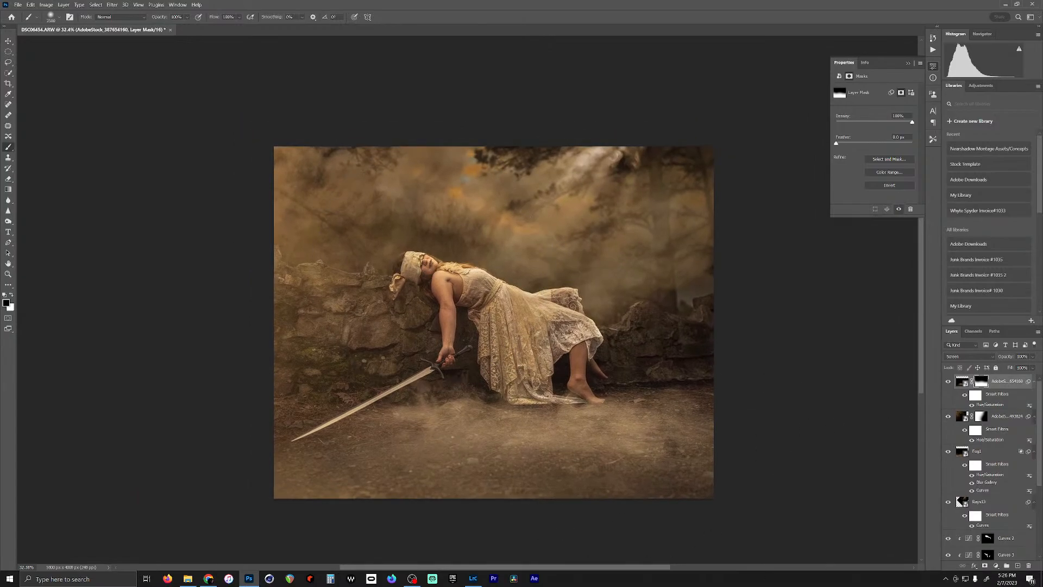
left_click_drag(1041, 395, 1037, 506)
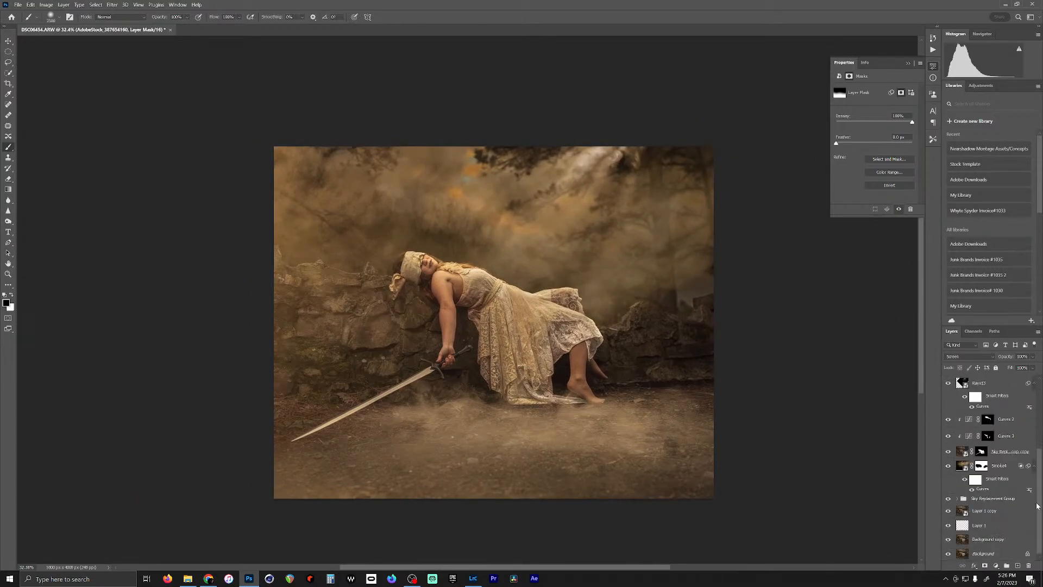
Step: Duplicate every layer in the stack down to the background and convert the copies to a single smart object
left_click(992, 555, "shift")
left_click_drag(992, 554, 1018, 565)
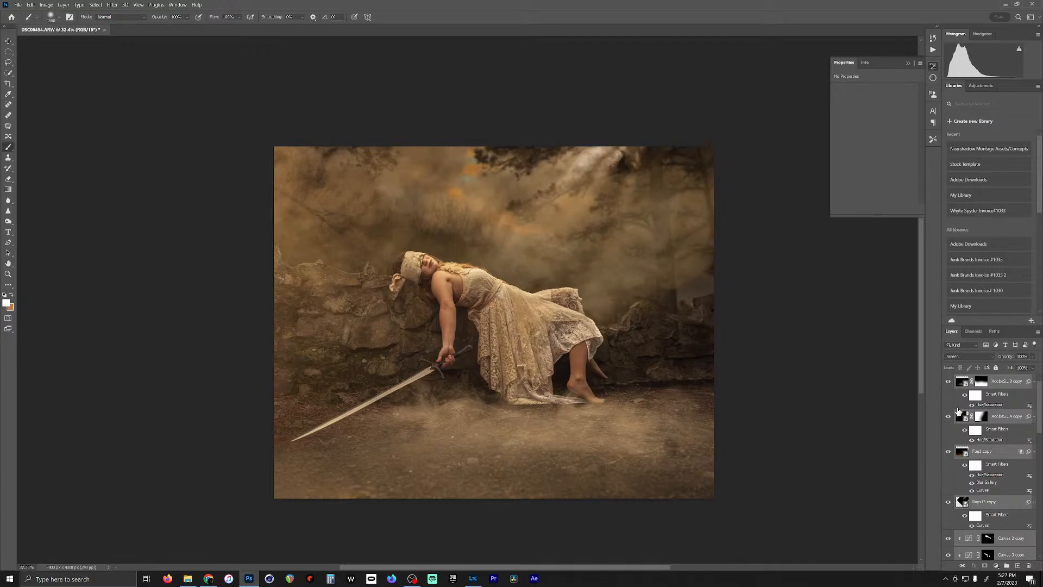
right_click(1003, 386)
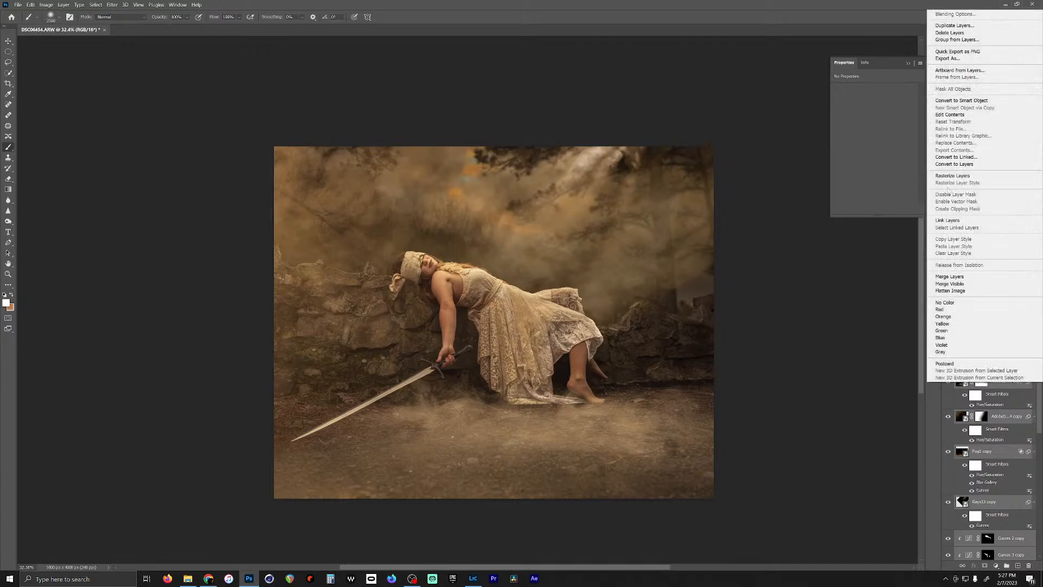
left_click(962, 101)
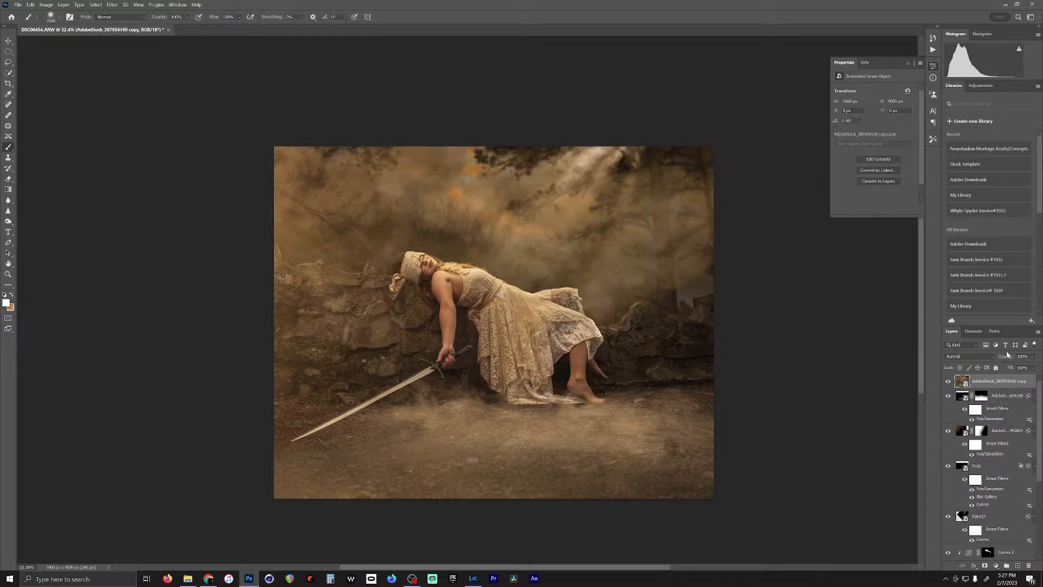
Step: Set the merged smart object's blend mode to Multiply and give it an inverted, black layer mask
left_click(977, 354)
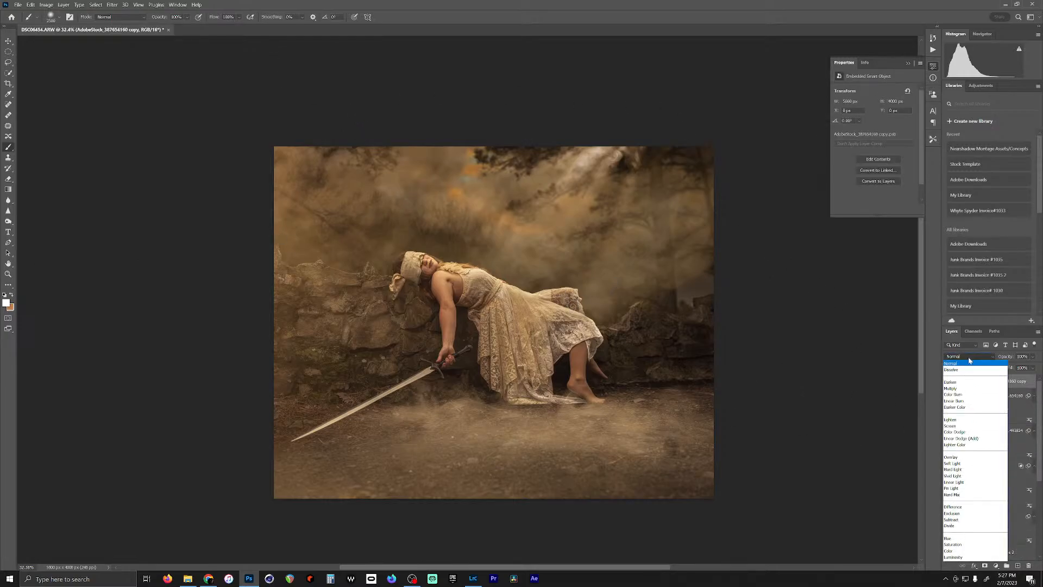
left_click(953, 389)
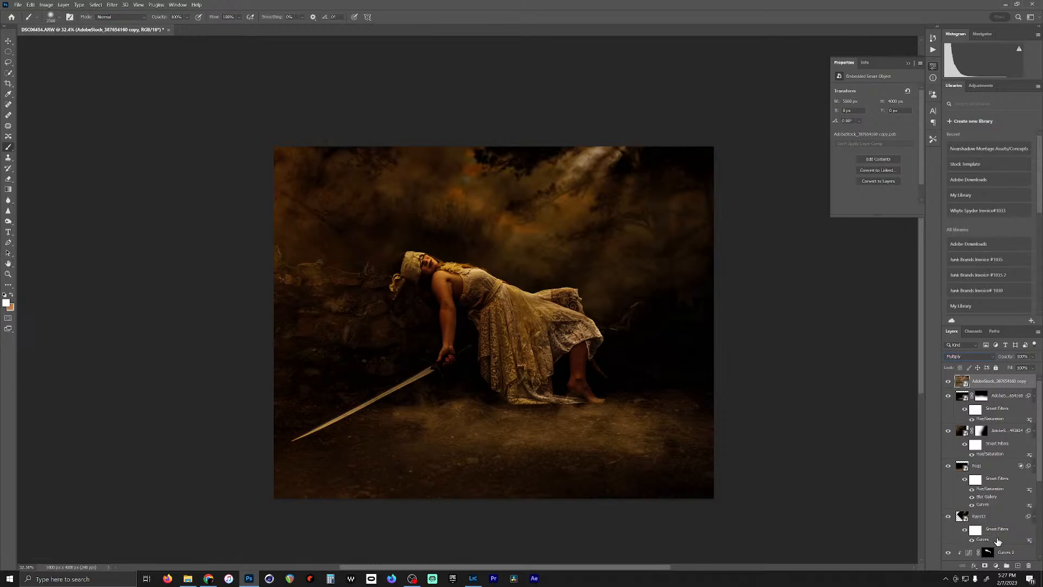
left_click(985, 565)
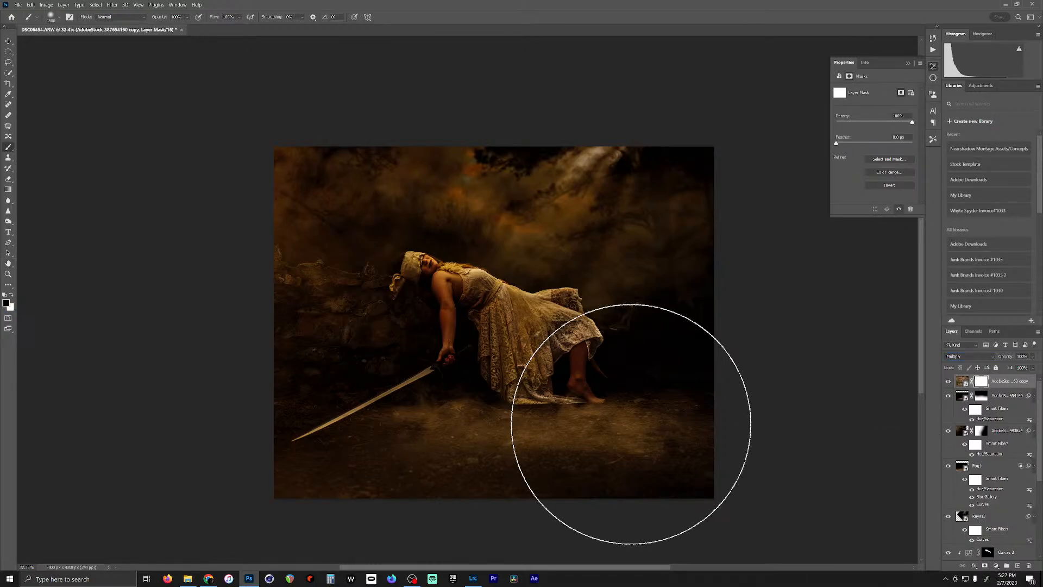
key("ctrl+i")
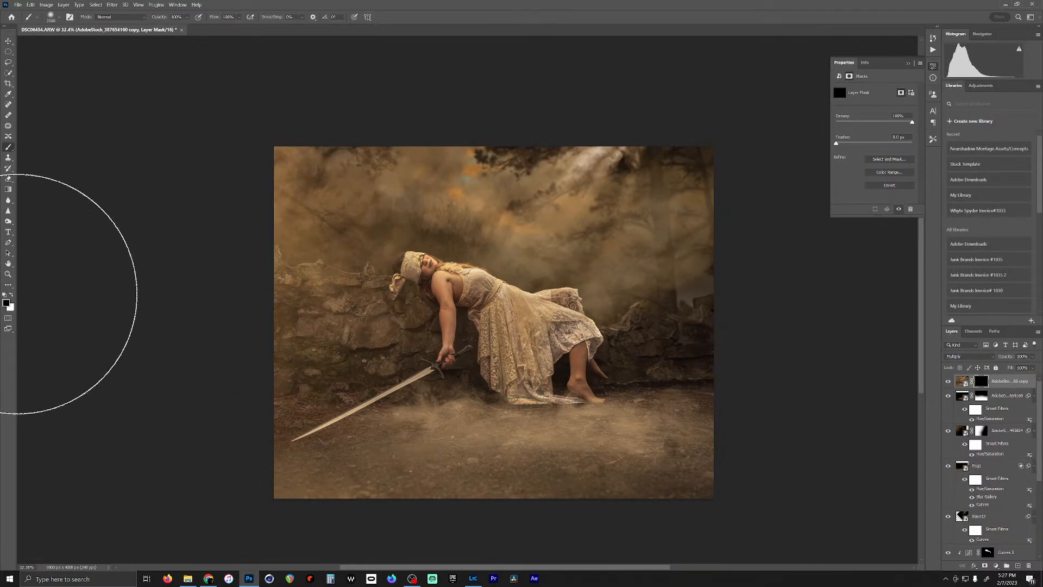
Step: Paint white on the Multiply layer's mask with a very large soft brush to darken the image's edges and corners as a vignette
left_click(11, 296)
key("bracketright")
key("bracketright")
key("bracketright")
key("bracketright")
key("bracketright")
key("bracketright")
key("bracketright")
key("bracketright")
key("bracketright")
key("bracketright")
key("bracketright")
key("bracketright")
key("bracketright")
key("bracketright")
key("bracketright")
key("bracketright")
key("bracketright")
key("bracketright")
key("bracketright")
key("bracketright")
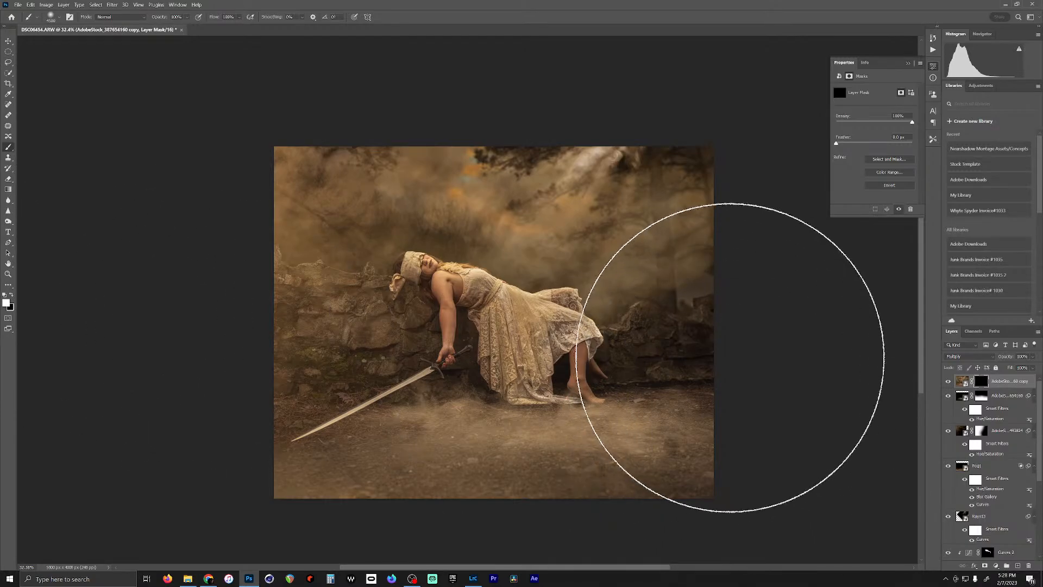
left_click(729, 350)
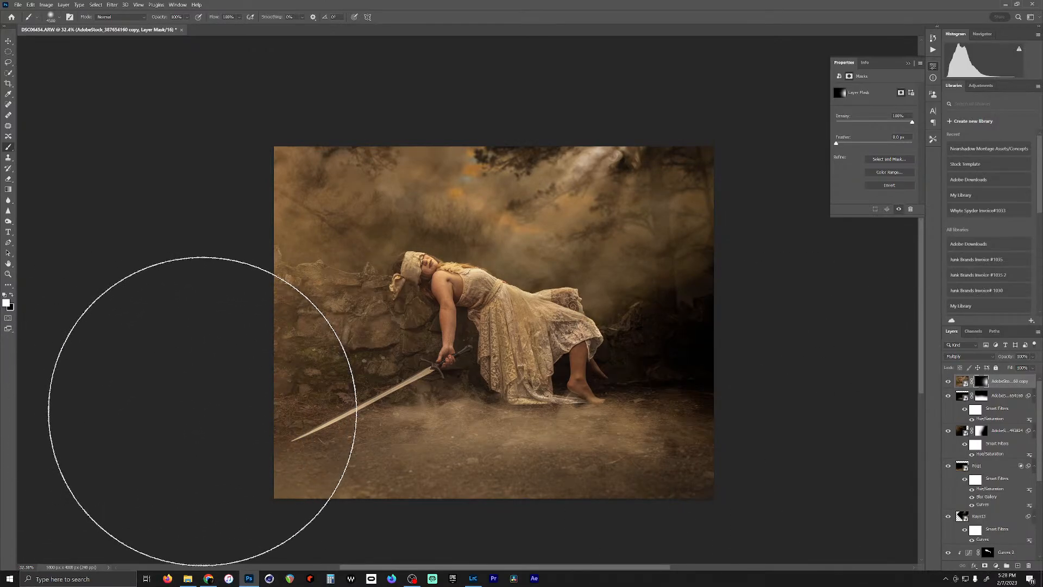
left_click(201, 408)
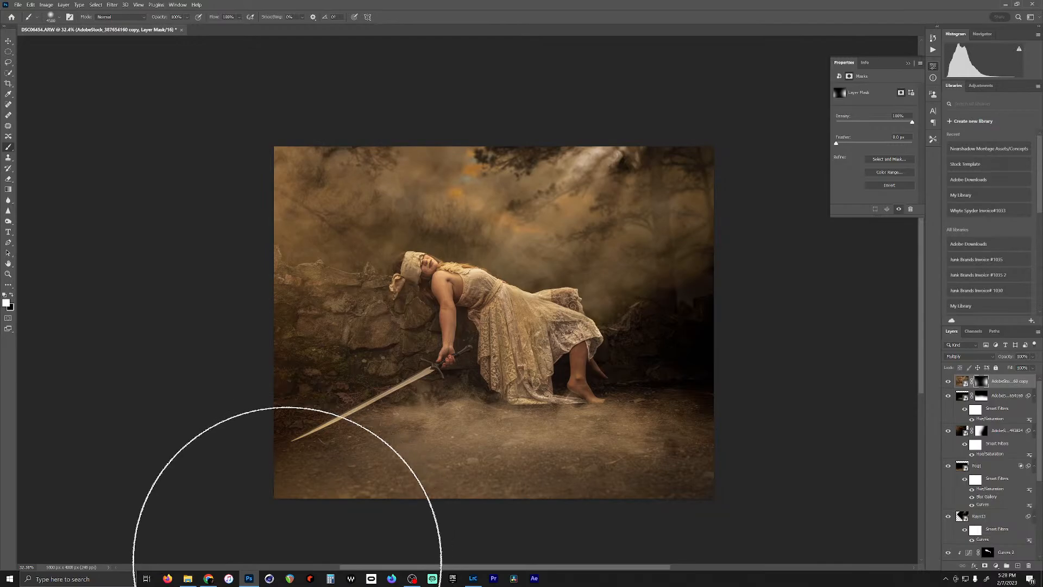
left_click(287, 559)
left_click_drag(349, 190, 341, 234)
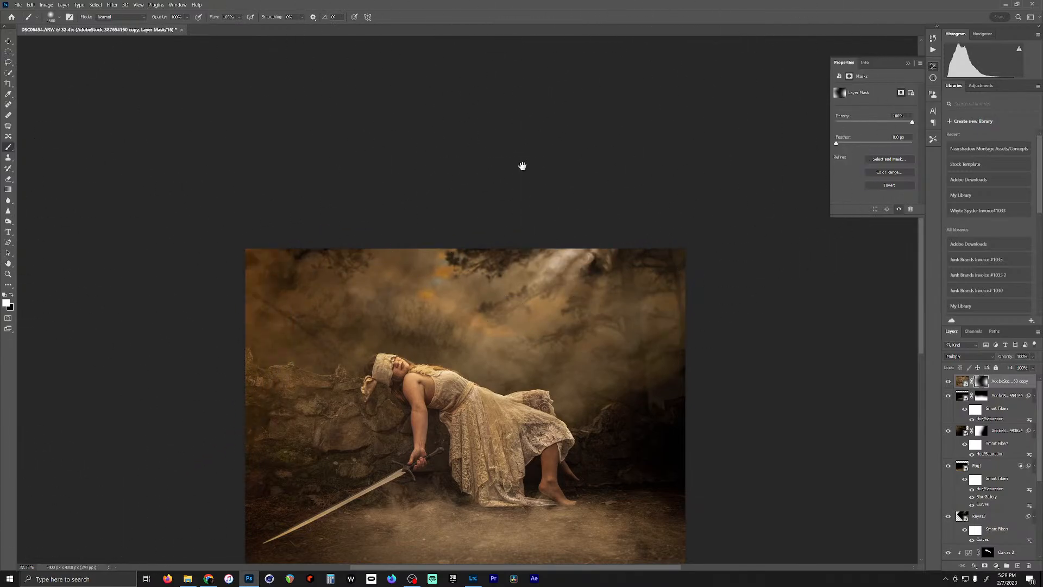
left_click_drag(523, 166, 496, 50)
left_click_drag(454, 96, 463, 160)
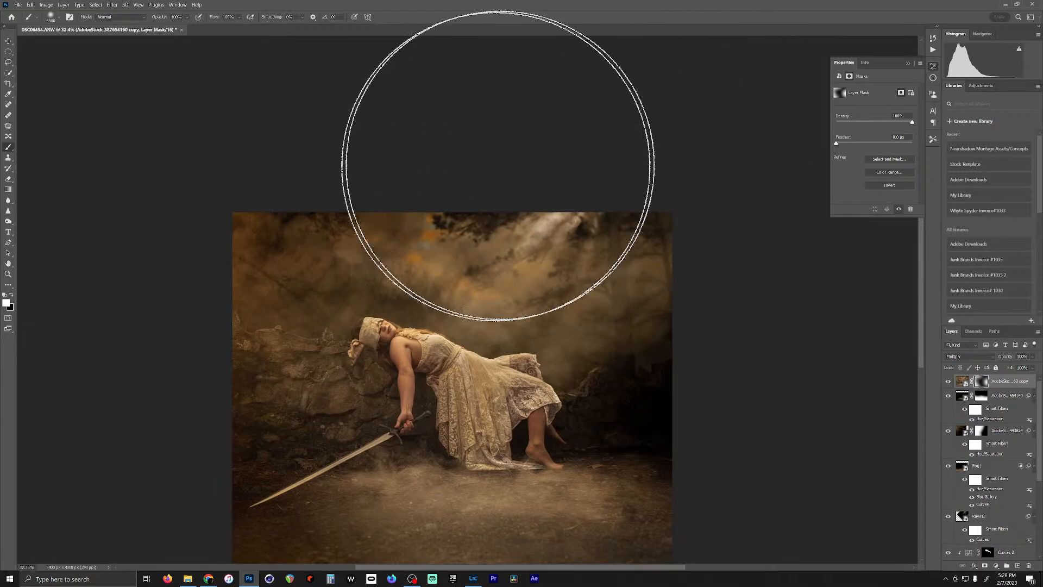
left_click(194, 461)
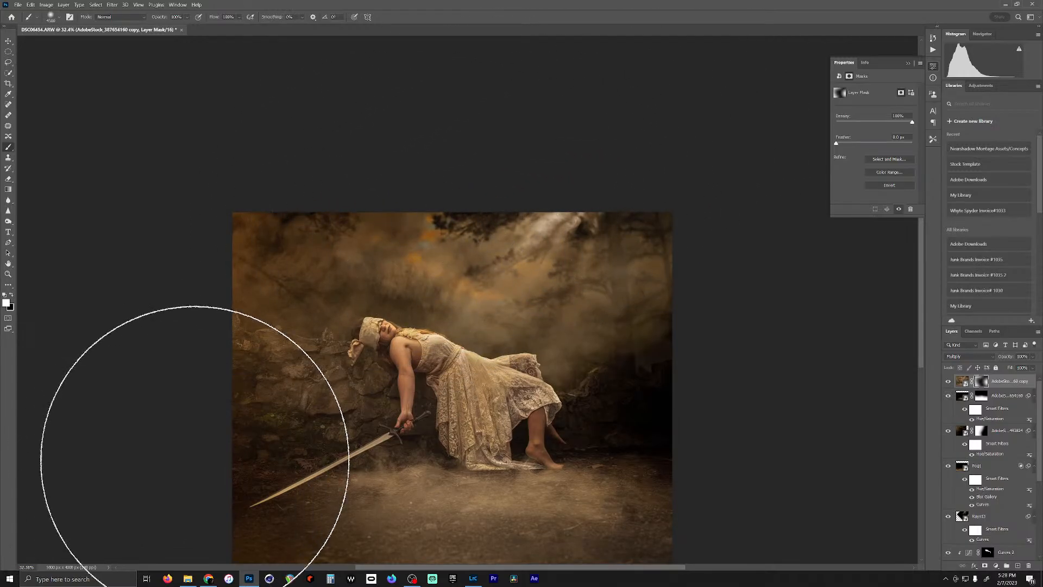
mouse_move(388, 309)
left_mouse_down()
mouse_move(409, 133)
mouse_move(393, 226)
left_mouse_up()
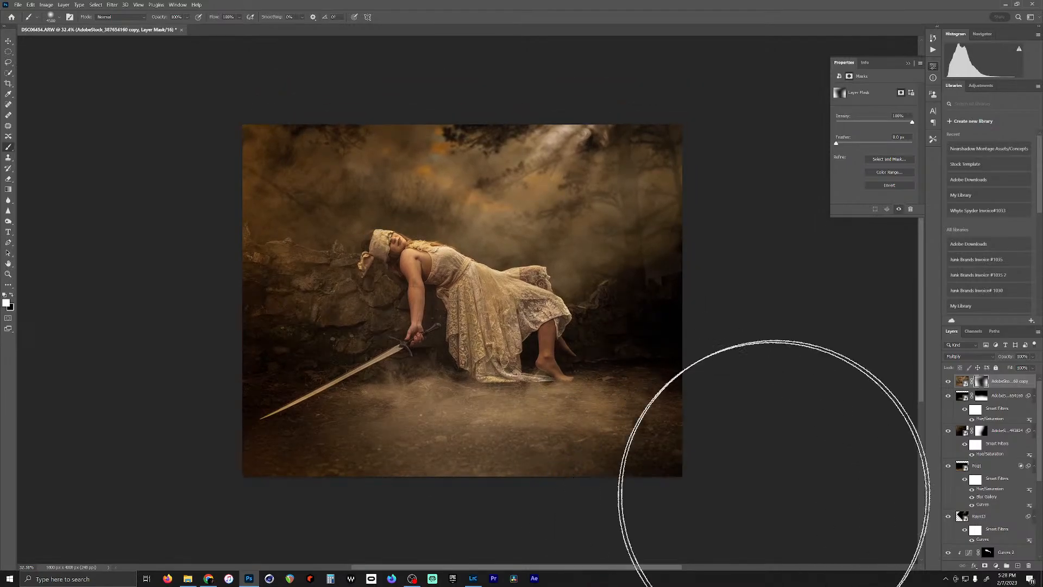
mouse_move(549, 279)
left_mouse_down()
mouse_move(629, 244)
mouse_move(617, 260)
left_mouse_up()
left_click_drag(645, 353, 616, 346)
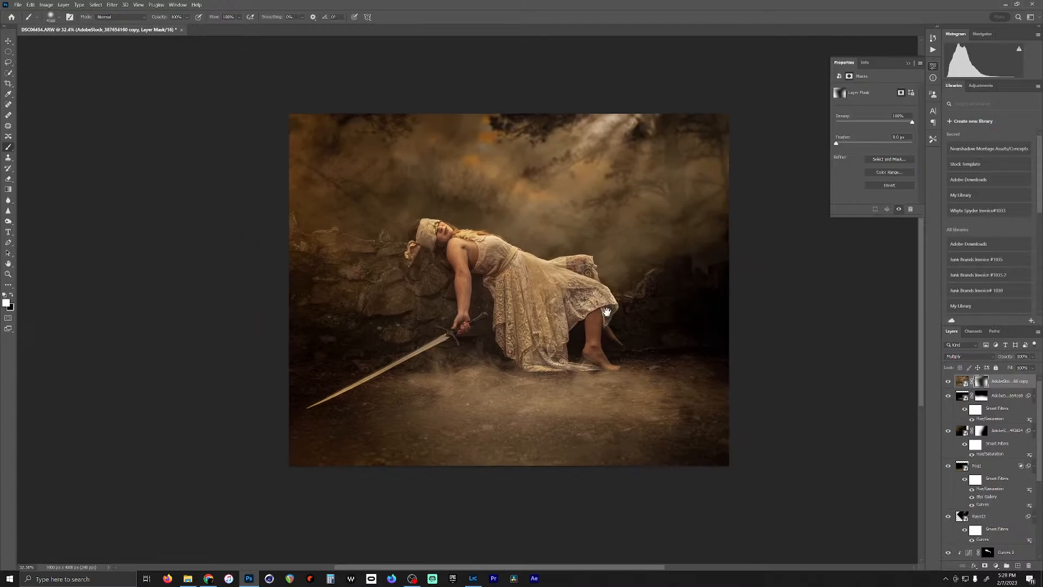
Step: Reduce the Multiply layer's fill to about 49% and paint more darkening along the image's bottom edge
left_click(1032, 368)
left_click_drag(1036, 379, 1013, 379)
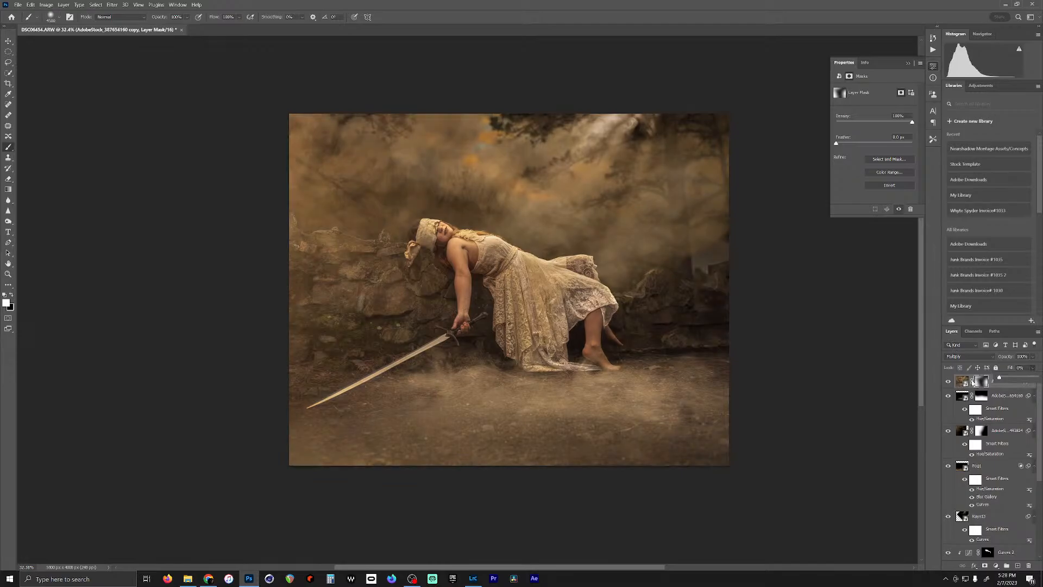
mouse_move(999, 377)
left_mouse_down()
mouse_move(1037, 377)
mouse_move(1016, 384)
left_mouse_up()
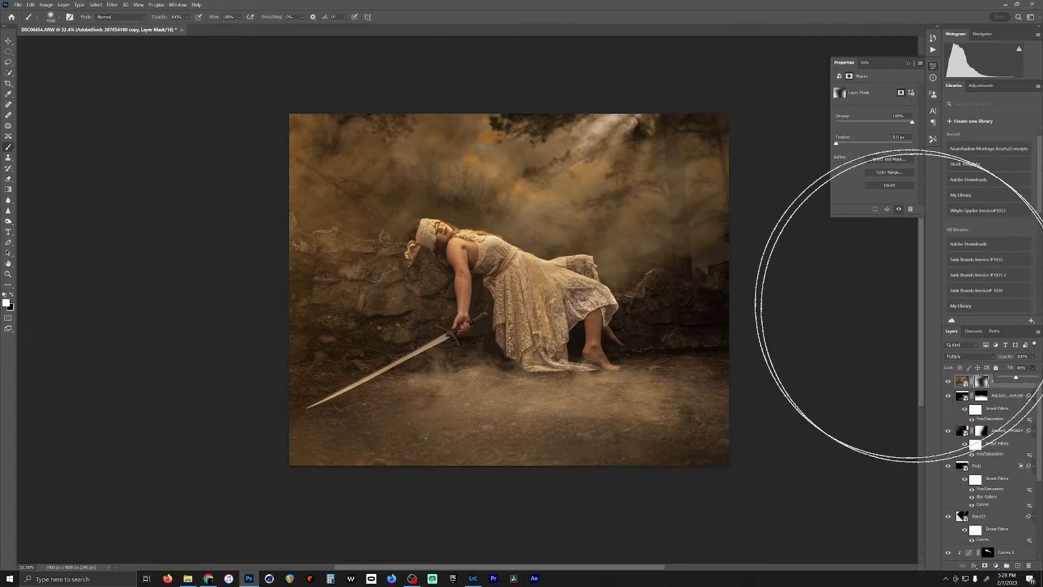
left_click(606, 536)
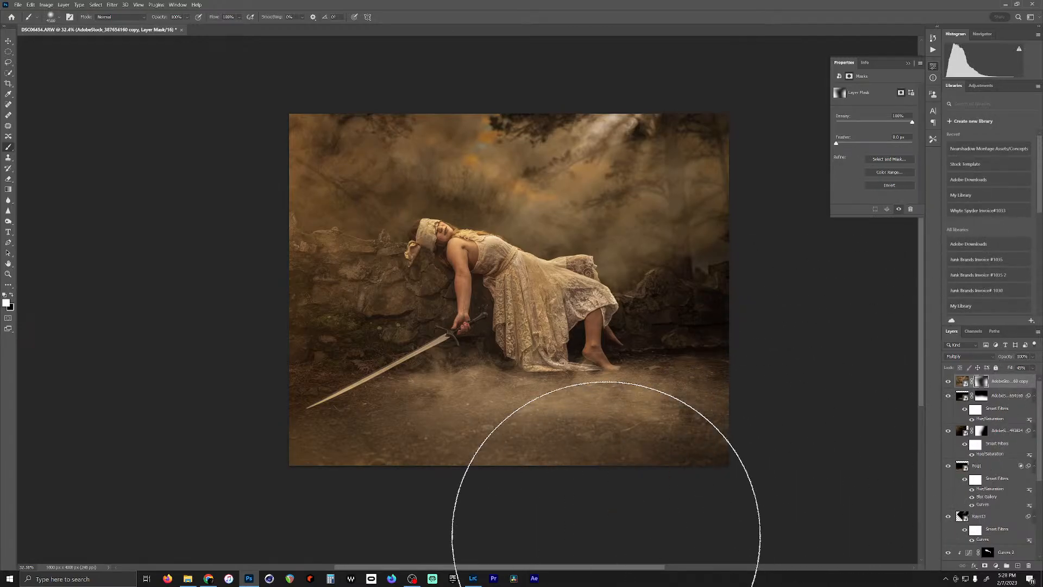
mouse_move(606, 535)
left_mouse_down()
mouse_move(517, 527)
mouse_move(613, 504)
mouse_move(540, 525)
left_mouse_up()
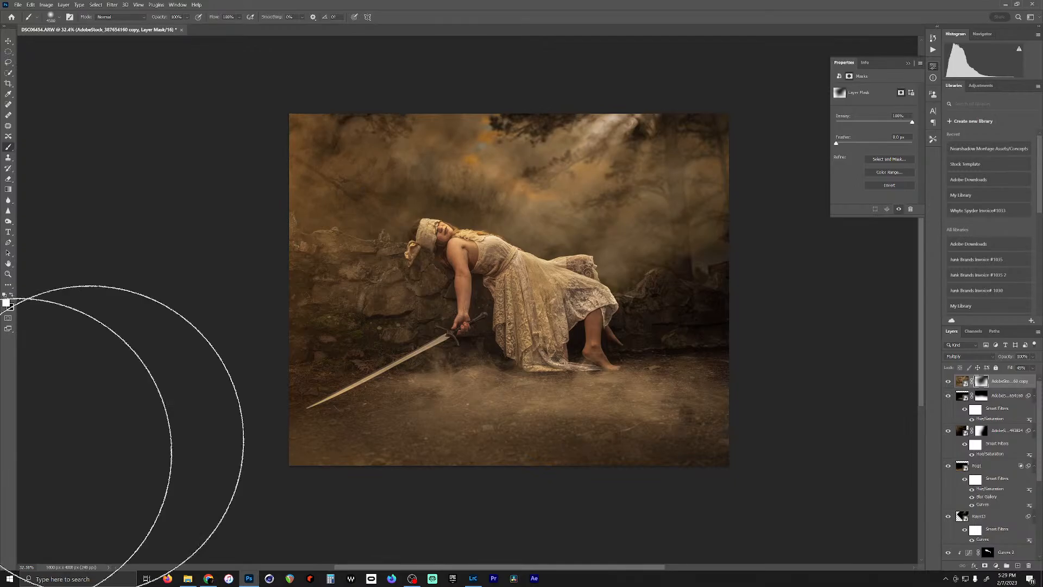
Step: Add a Color Balance adjustment layer above the vignette and shift its shadows slightly toward yellow and green
left_click(997, 567)
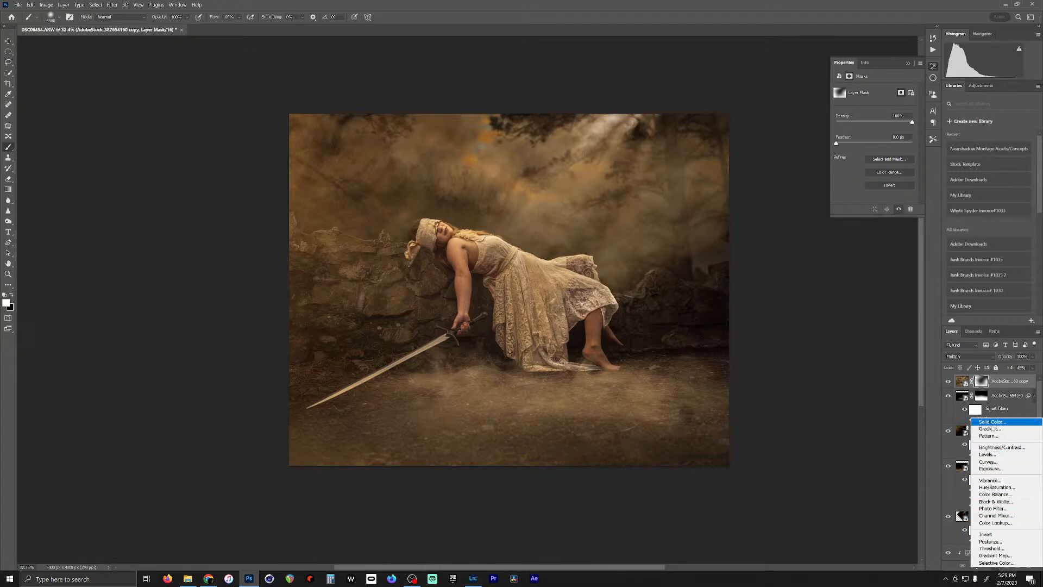
left_click(1001, 495)
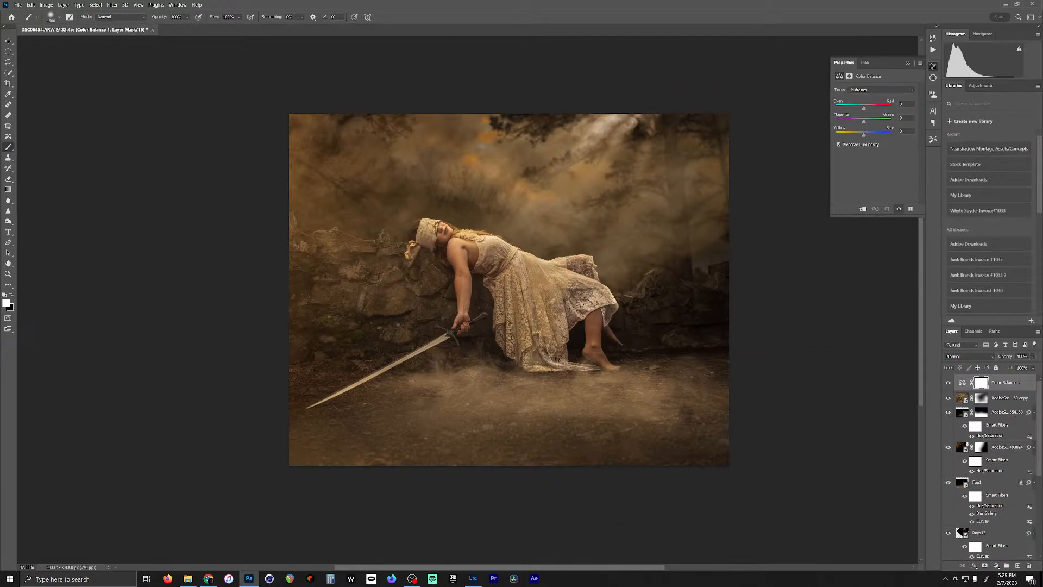
left_click(886, 91)
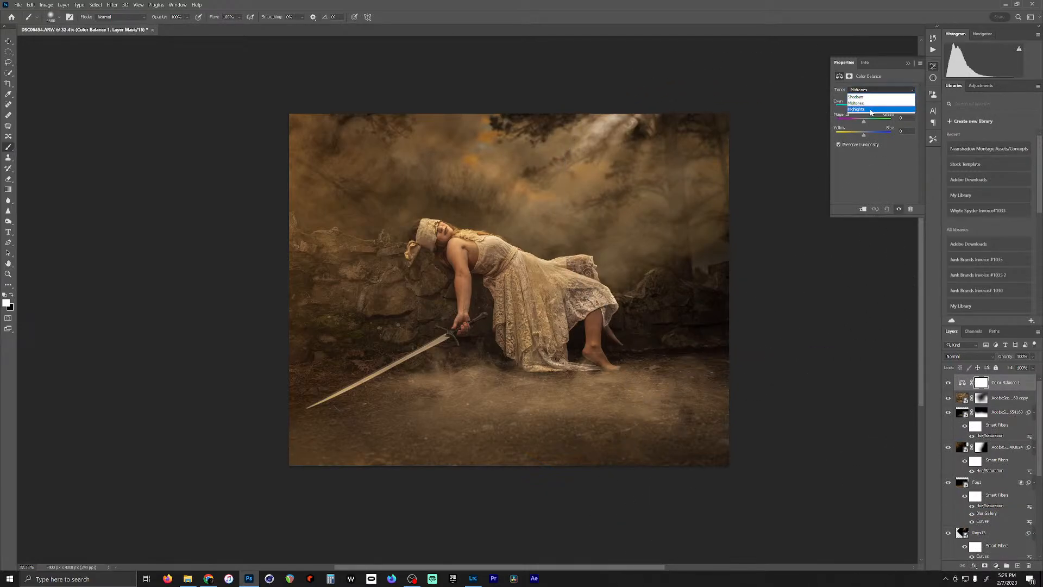
left_click(864, 97)
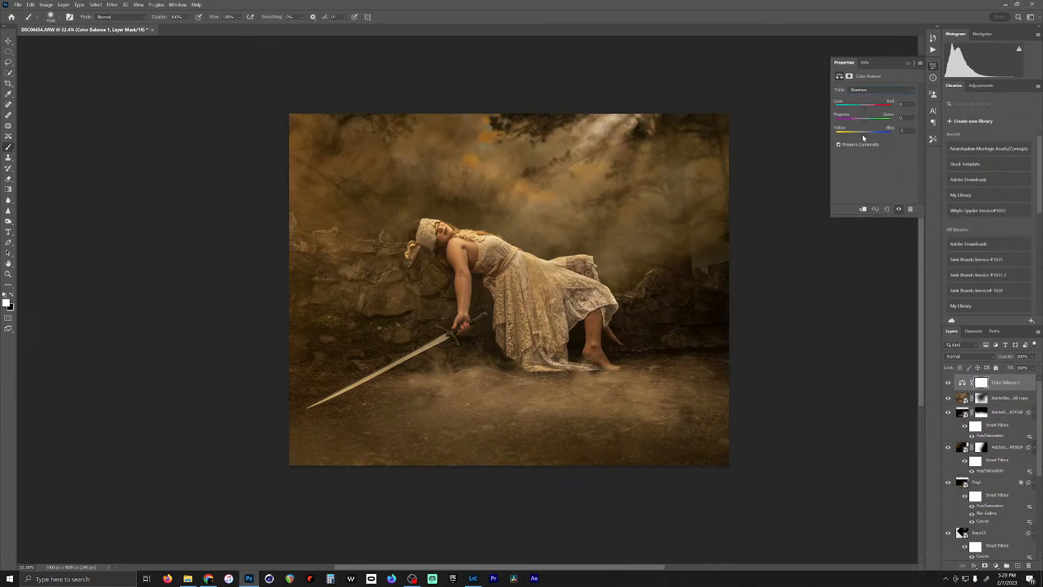
left_click_drag(863, 138, 863, 138)
left_click_drag(865, 111, 866, 111)
Step: Warm the Color Balance highlights with red +4, green +3 and the yellow-blue value at -4
left_click(879, 90)
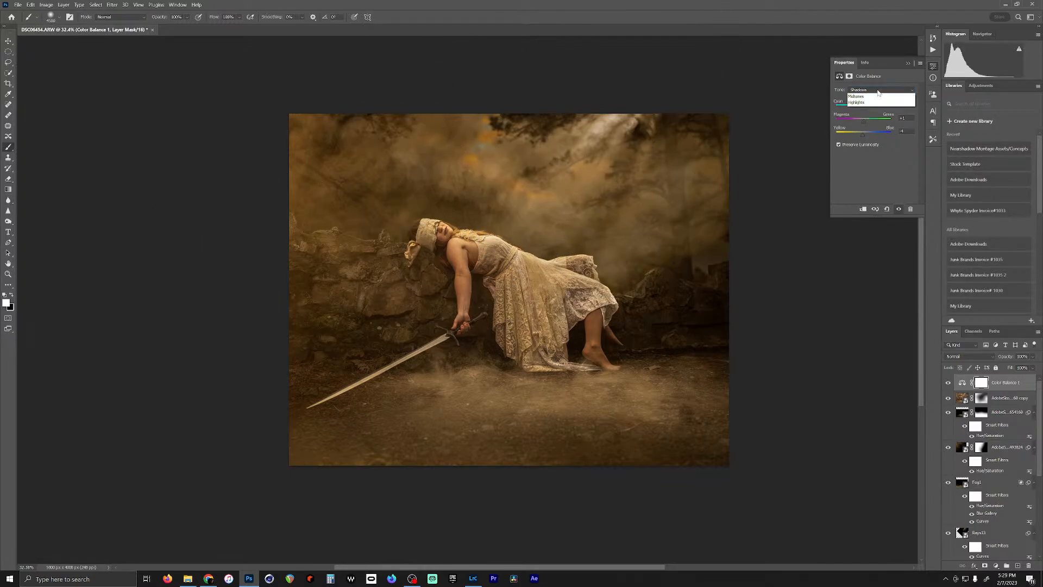
left_click(866, 110)
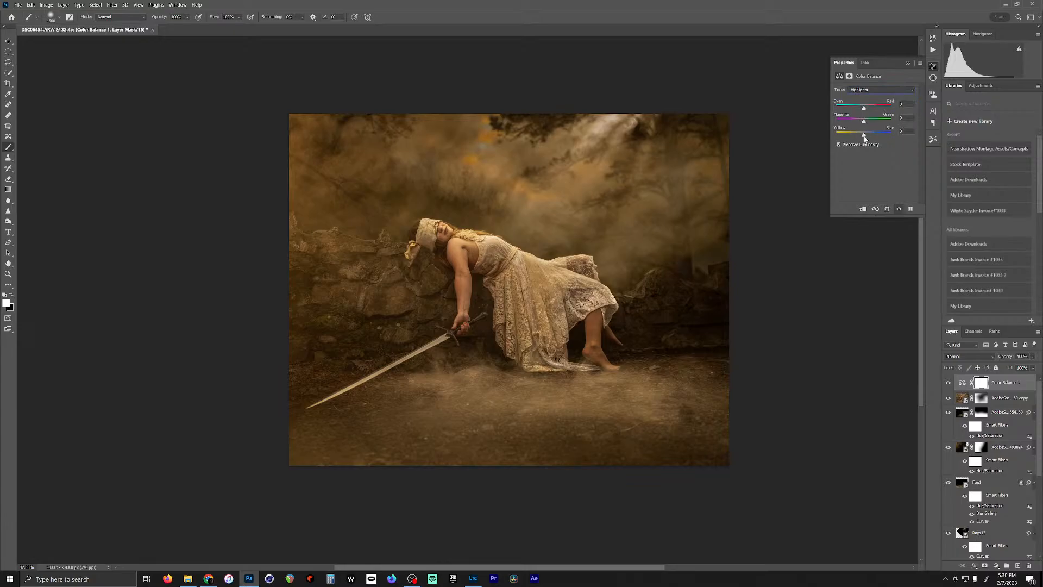
left_click_drag(862, 136, 862, 141)
left_click_drag(866, 124, 866, 125)
left_click_drag(865, 126, 867, 126)
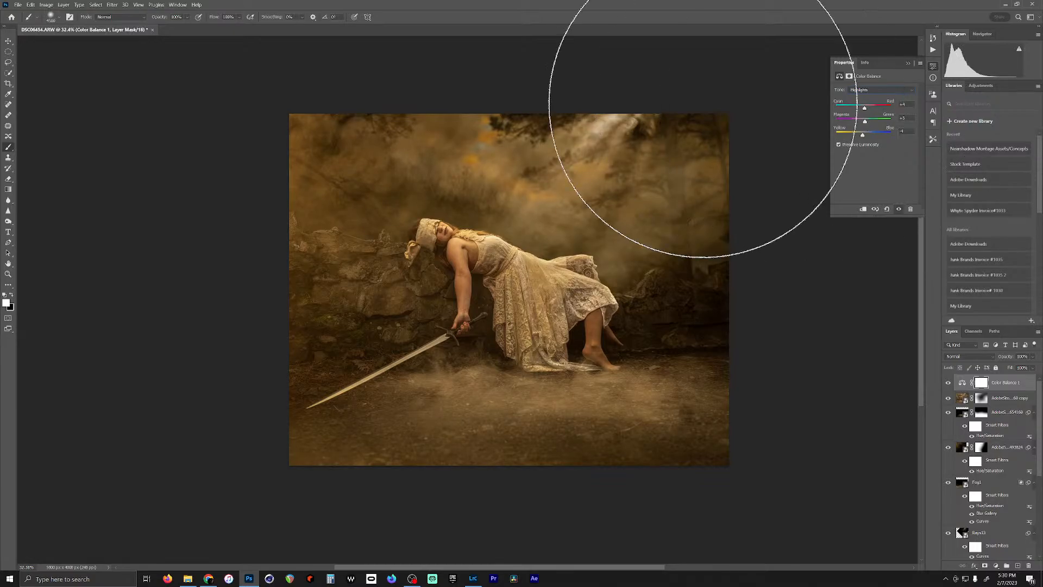
Step: Shift the Color Balance midtones slightly toward yellow, green and red, and collapse the adjustment's settings
left_click(863, 90)
left_click(863, 101)
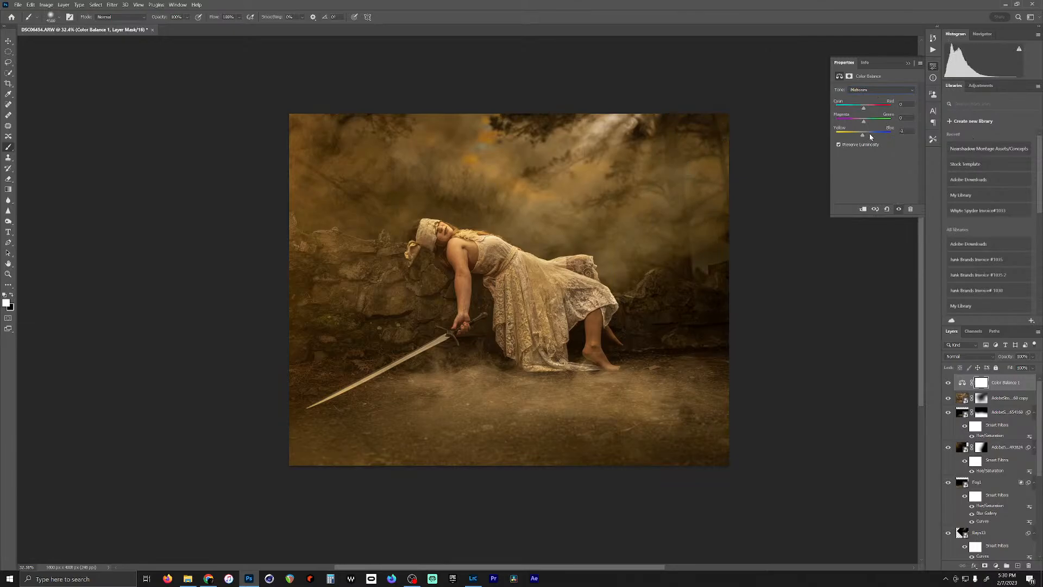
left_click_drag(870, 136, 866, 140)
left_click_drag(865, 124, 866, 124)
left_click_drag(866, 111, 865, 111)
left_click_drag(865, 112, 865, 112)
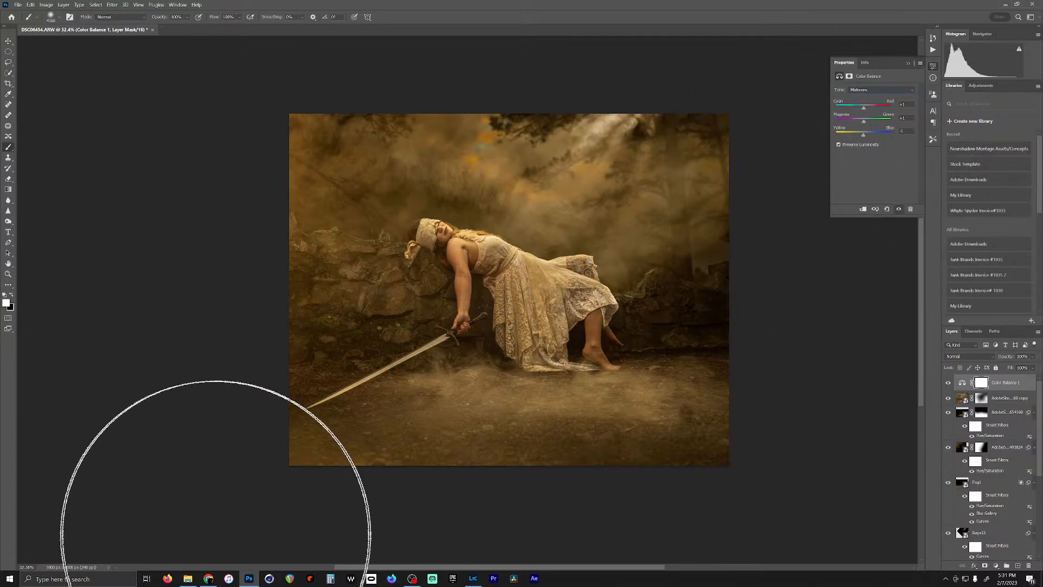
left_click(908, 63)
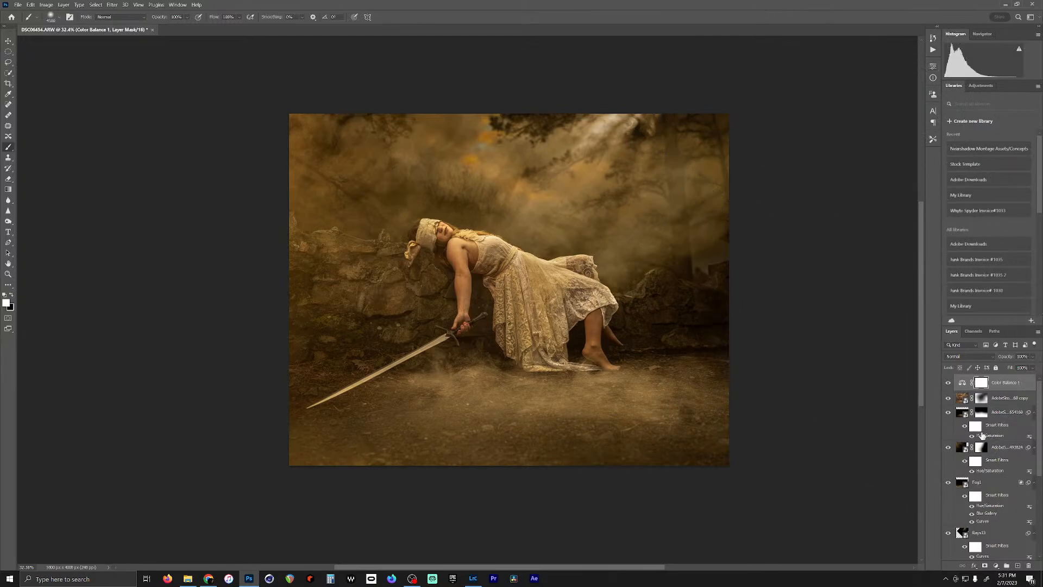
Step: Add a Color Lookup adjustment layer above the Color Balance layer and load the 3D LUT Primavera.cube from the Luts folder
left_click(996, 566)
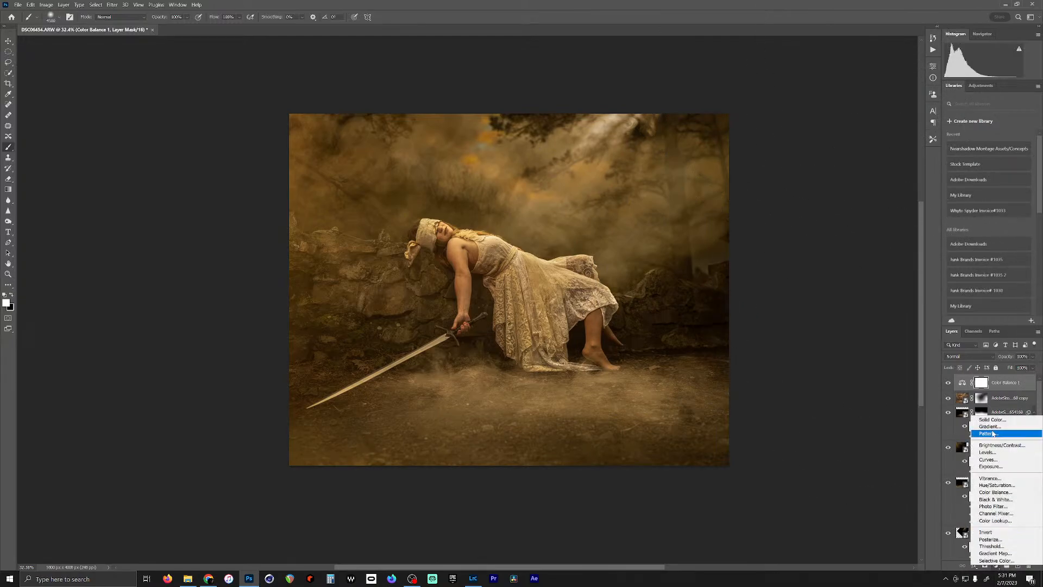
left_click(995, 521)
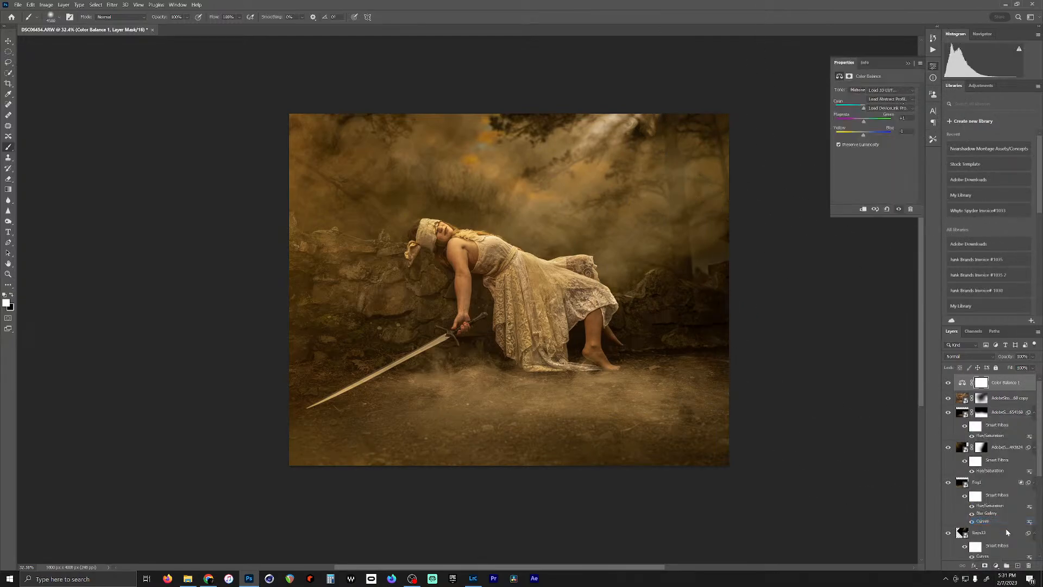
left_click(906, 90)
left_click(892, 99)
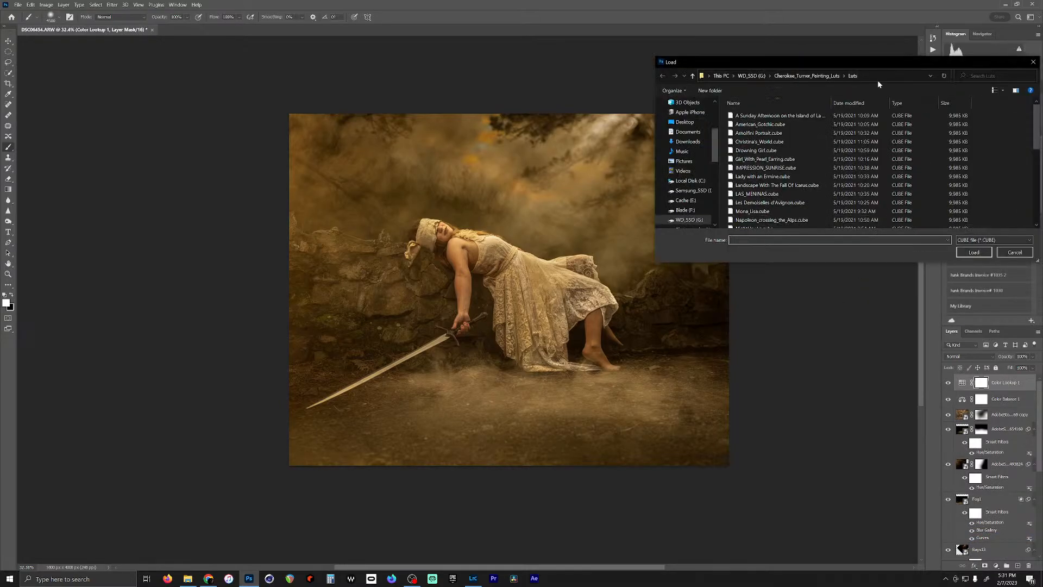
left_click_drag(890, 66, 855, 41)
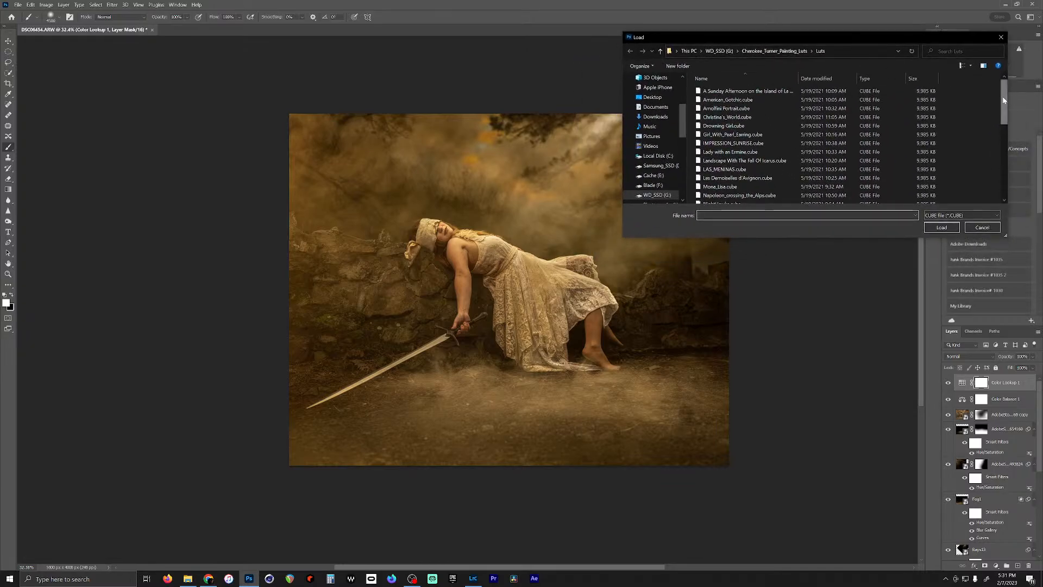
scroll(788, 152, "down", 9)
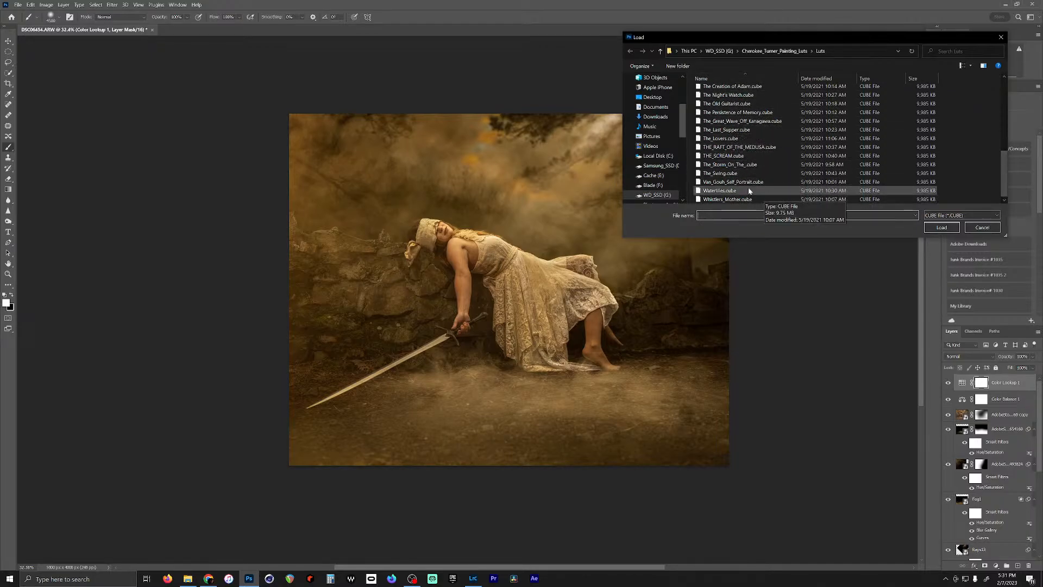
scroll(749, 112, "up", 1)
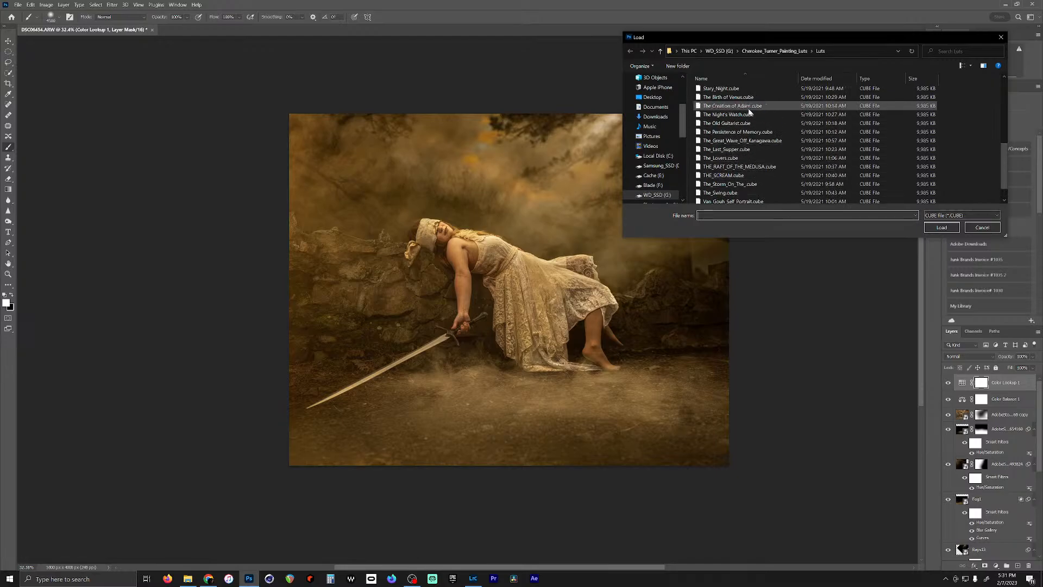
scroll(750, 112, "up", 2)
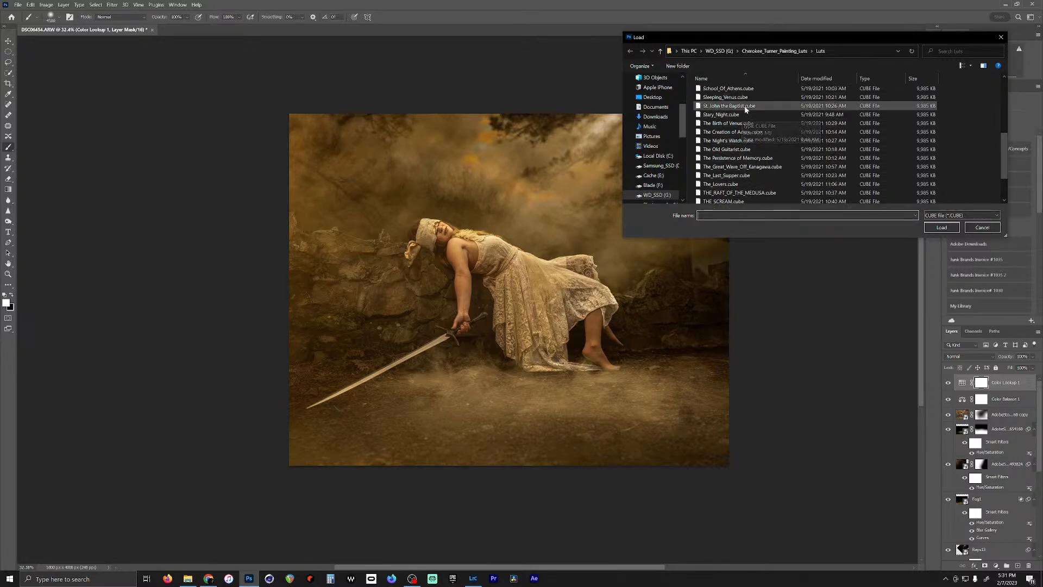
scroll(750, 109, "up", 5)
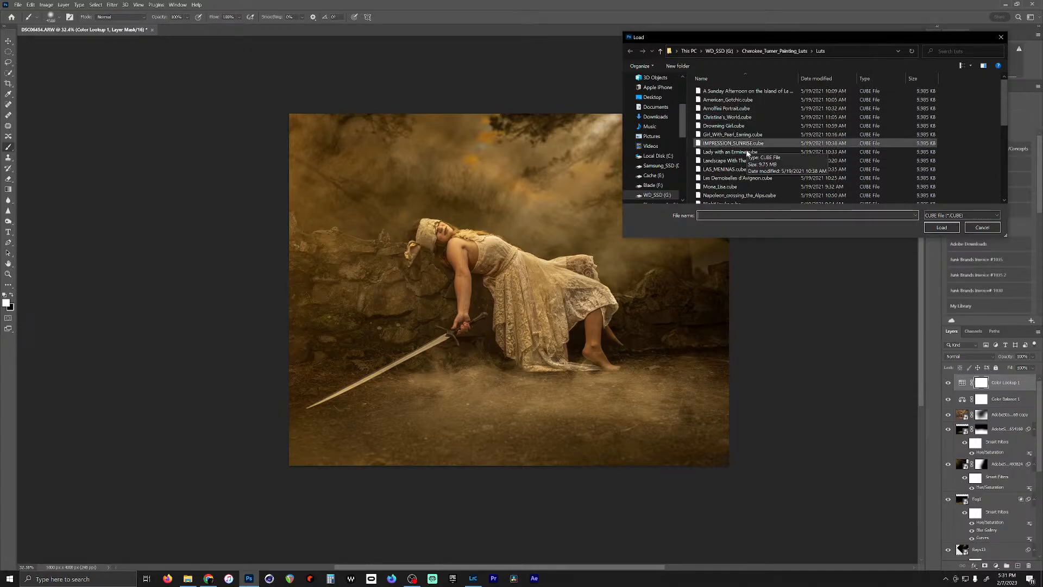
scroll(750, 163, "down", 2)
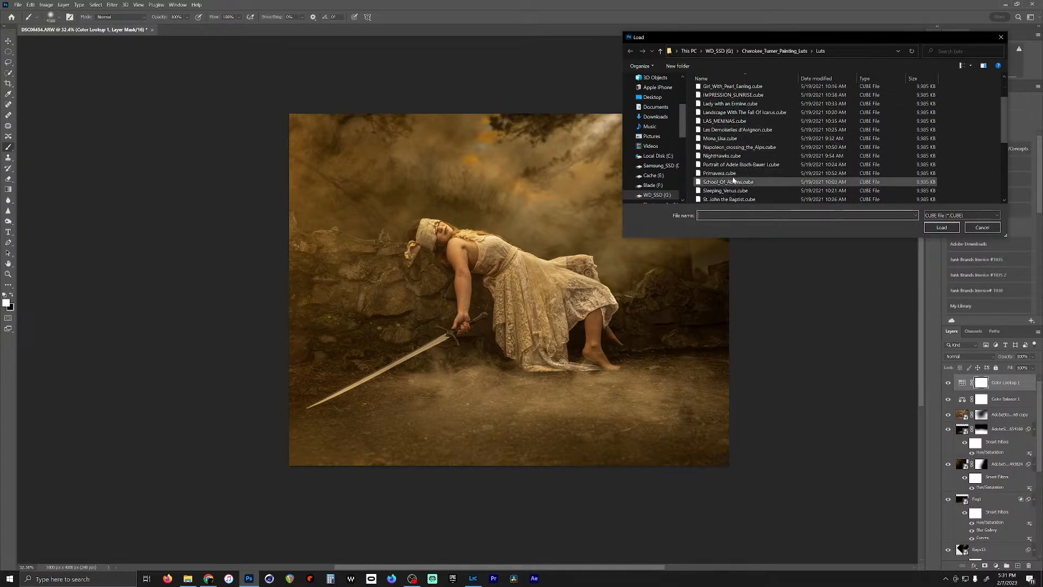
double_click(732, 175)
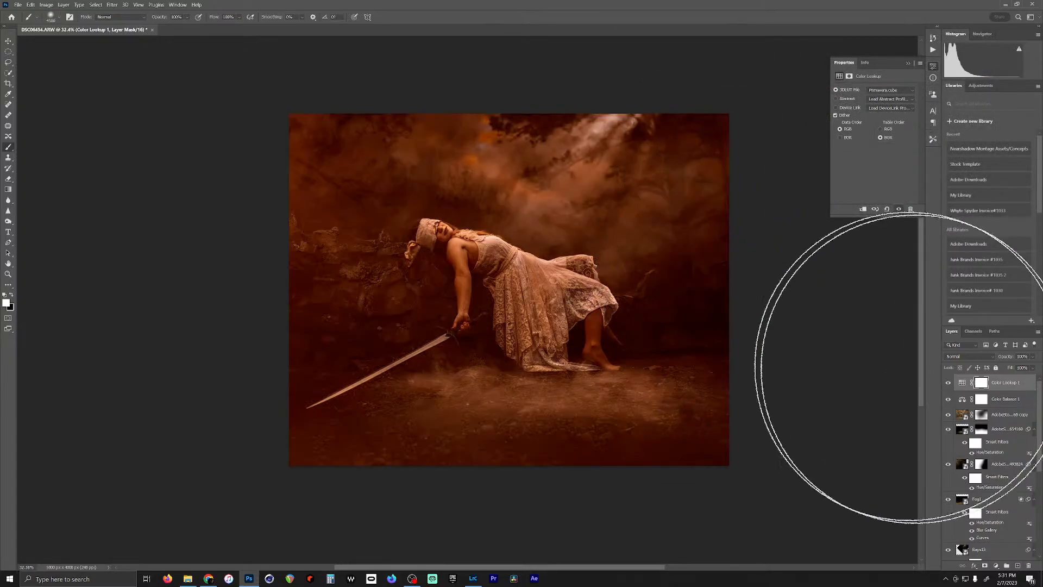
Step: Lower the Color Lookup layer's fill to about 18%, comparing the image with and without the layer
left_click(1033, 368)
left_click_drag(1031, 383, 1008, 382)
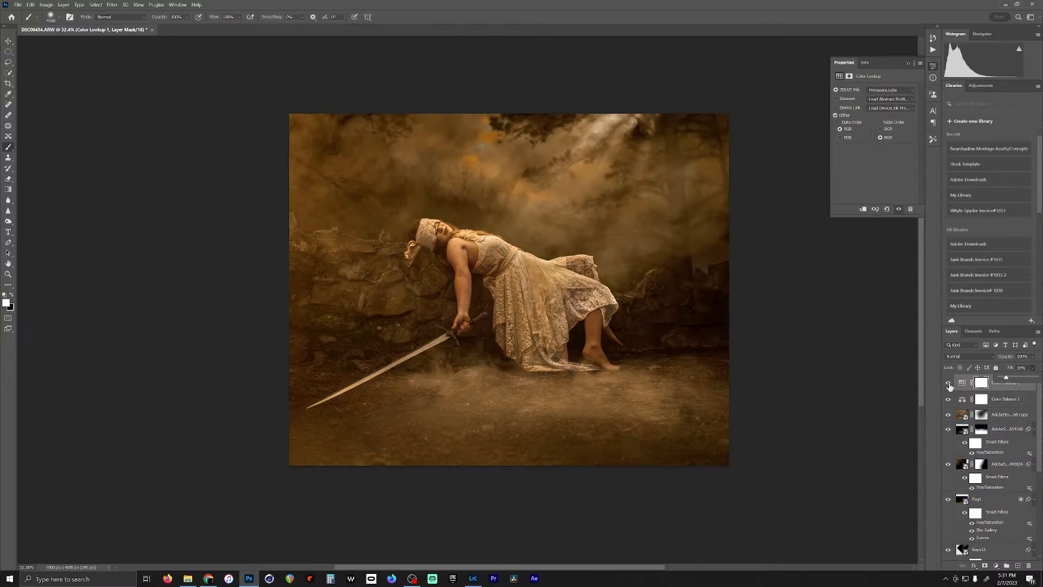
left_click(949, 383)
left_click(949, 384)
left_click(948, 383)
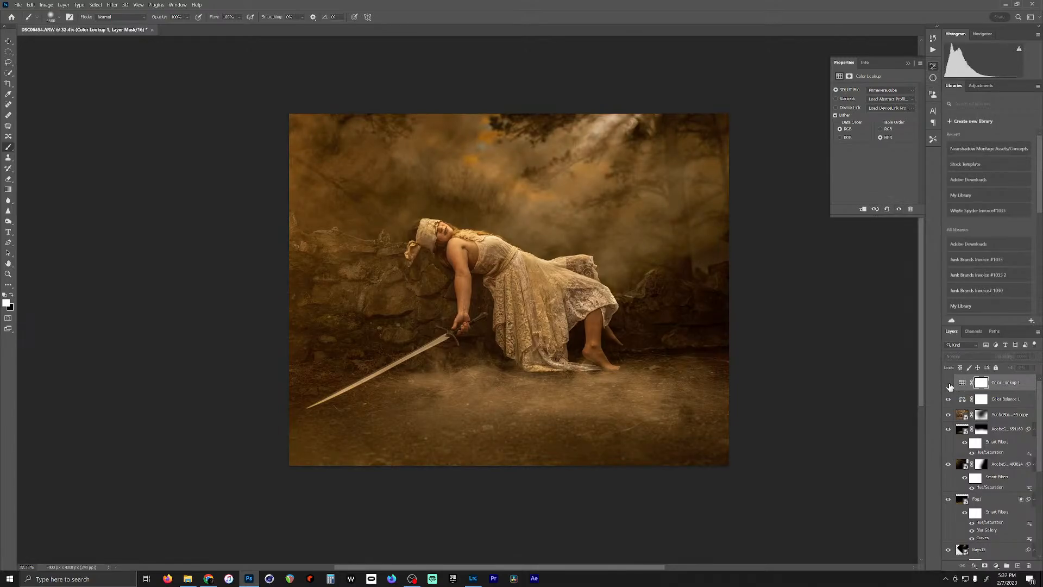
left_click(949, 383)
left_click(1033, 368)
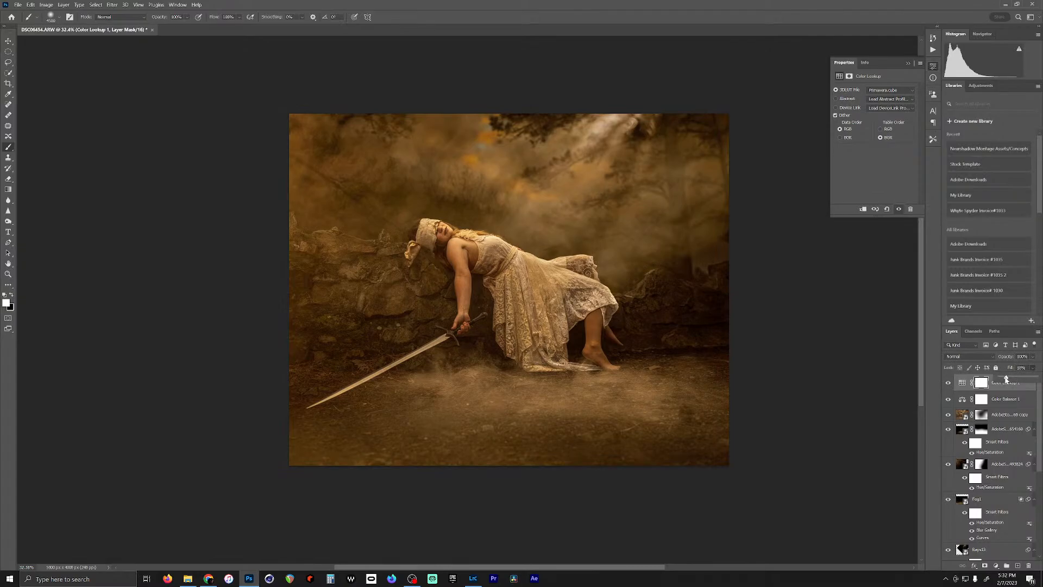
mouse_move(1006, 377)
left_mouse_down()
mouse_move(1038, 378)
mouse_move(1006, 379)
left_mouse_up()
left_click_drag(1005, 377, 1006, 377)
Step: Add a small white text layer with the artist's website address near the image's bottom edge
scroll(815, 358, "down", 1)
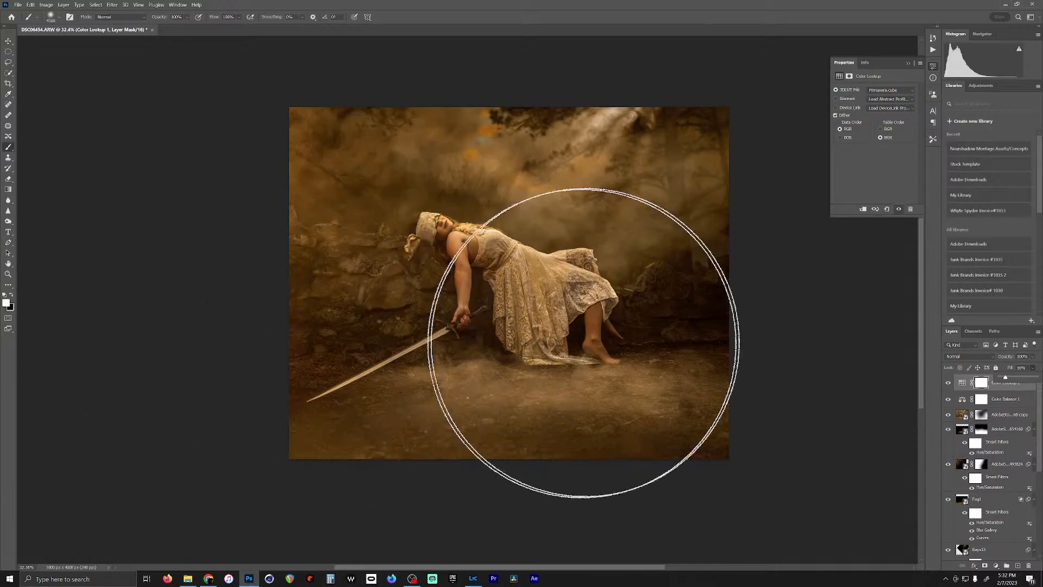
left_click_drag(509, 253, 486, 277)
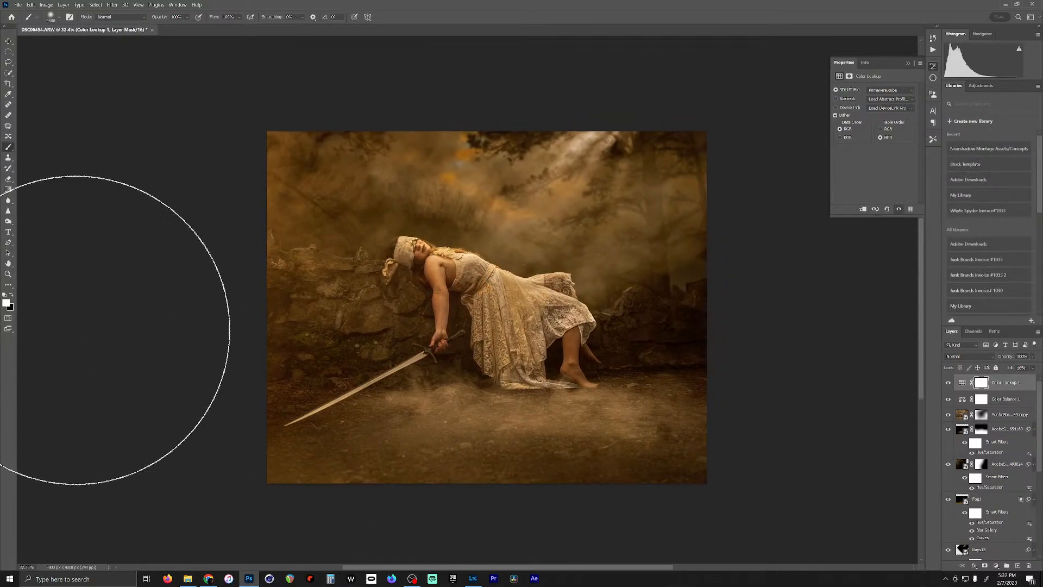
left_click(15, 235)
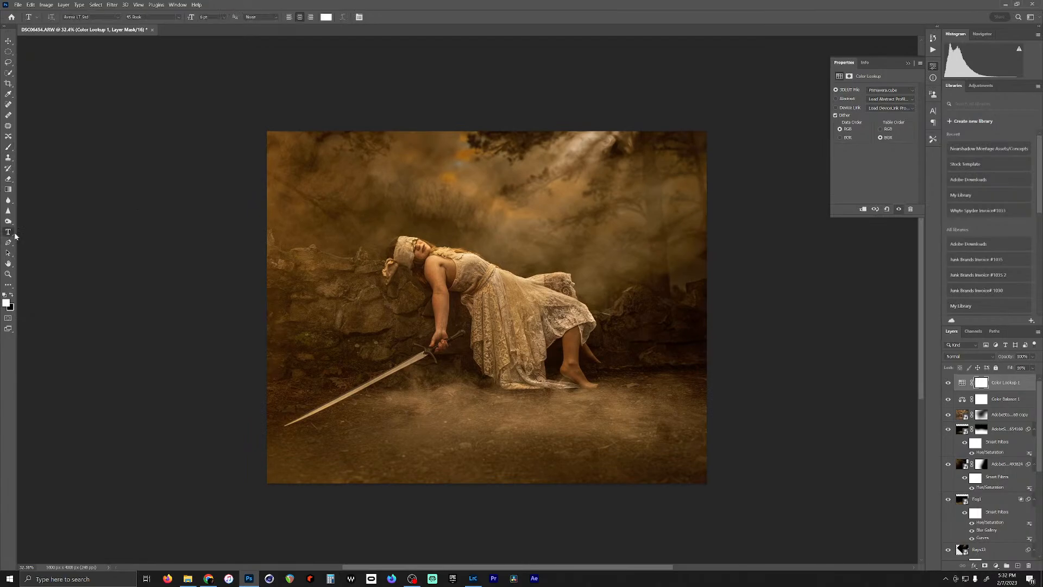
left_click(417, 475)
type("The ")
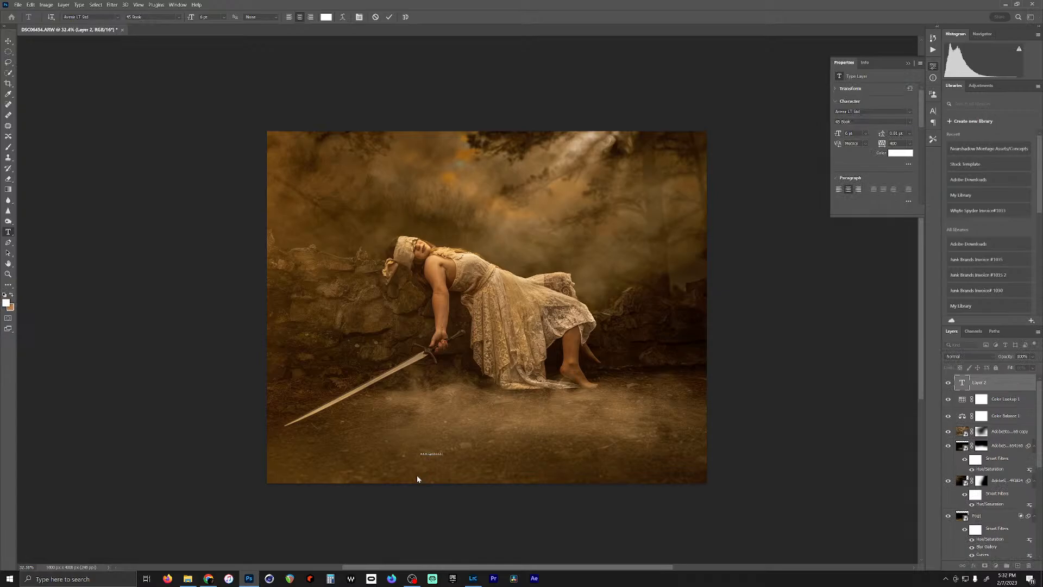
type(".com")
left_click(8, 40)
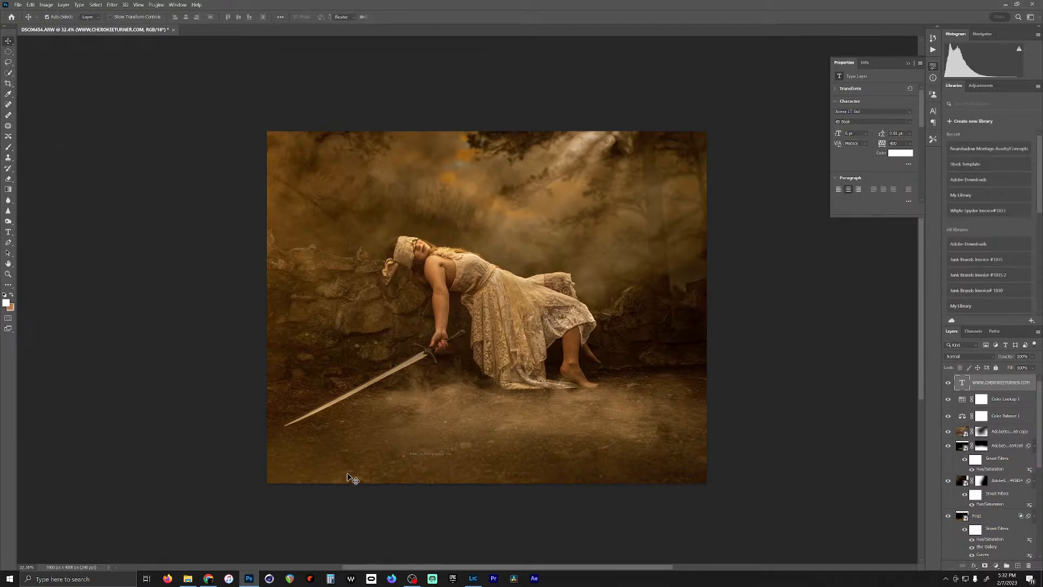
Step: Enlarge the website text to about 20 pt, centre it near the image's bottom edge, and lower its fill to about 13%
key("ctrl+t")
left_click_drag(454, 451, 565, 425)
left_click_drag(515, 455, 517, 466)
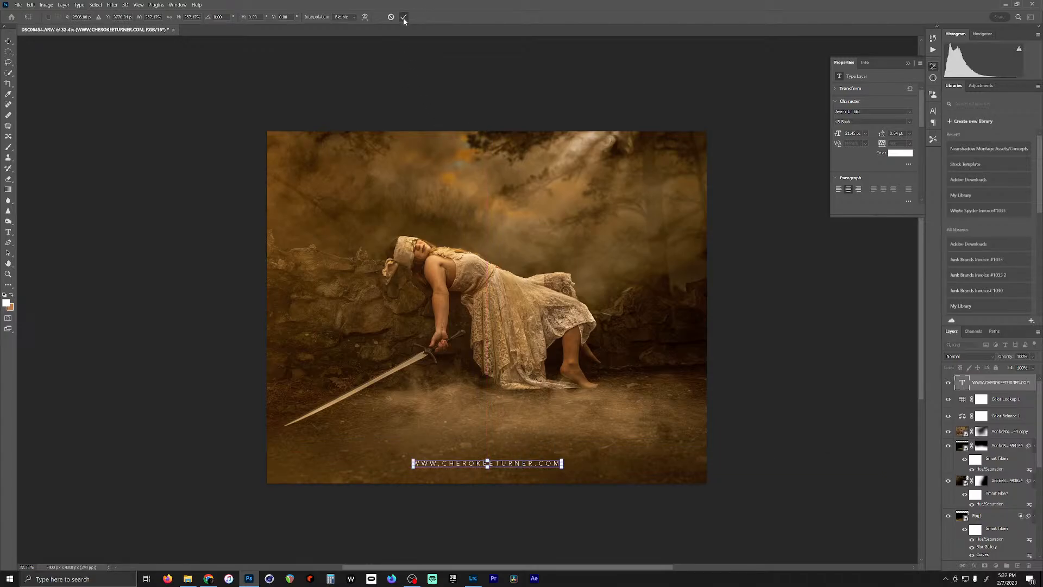
left_click(404, 17)
left_click(1033, 371)
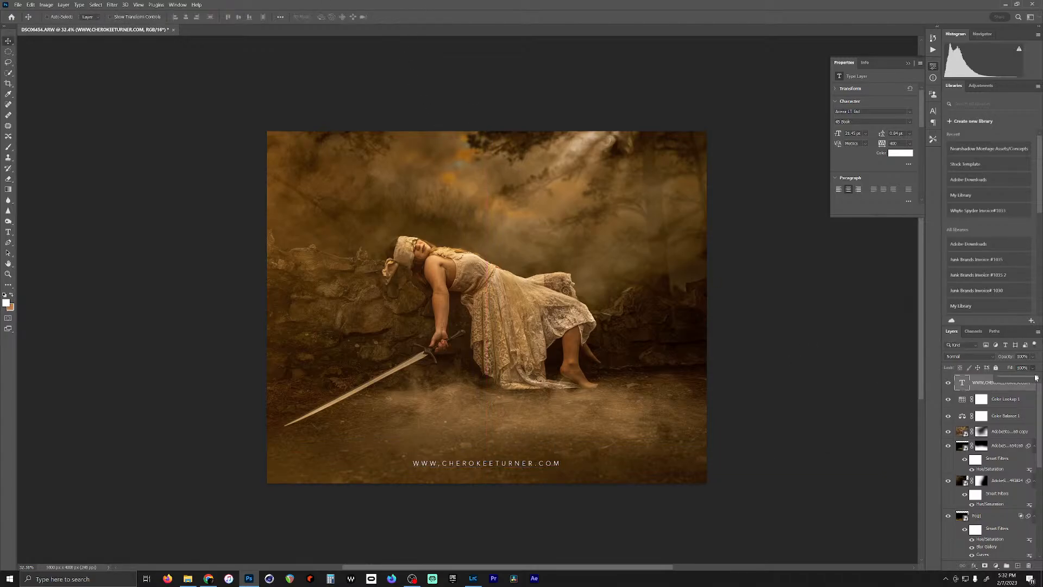
left_click_drag(1037, 377, 1004, 384)
Step: Place the logo CT_WHITE_NO_BOARDER from the desktop's Old_Website\Logo_Templates folder into the composite
left_click(187, 578)
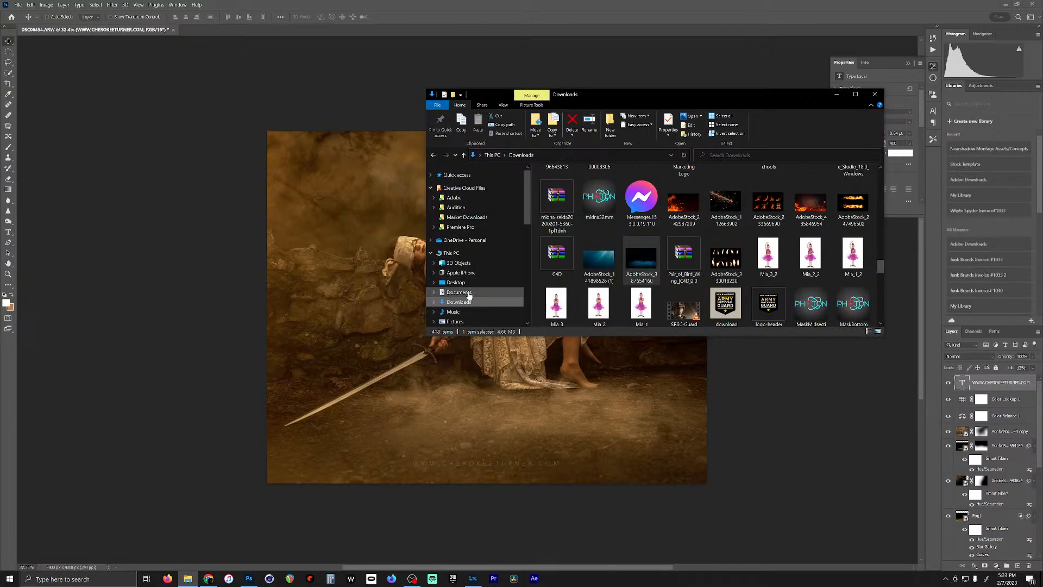
left_click(456, 282)
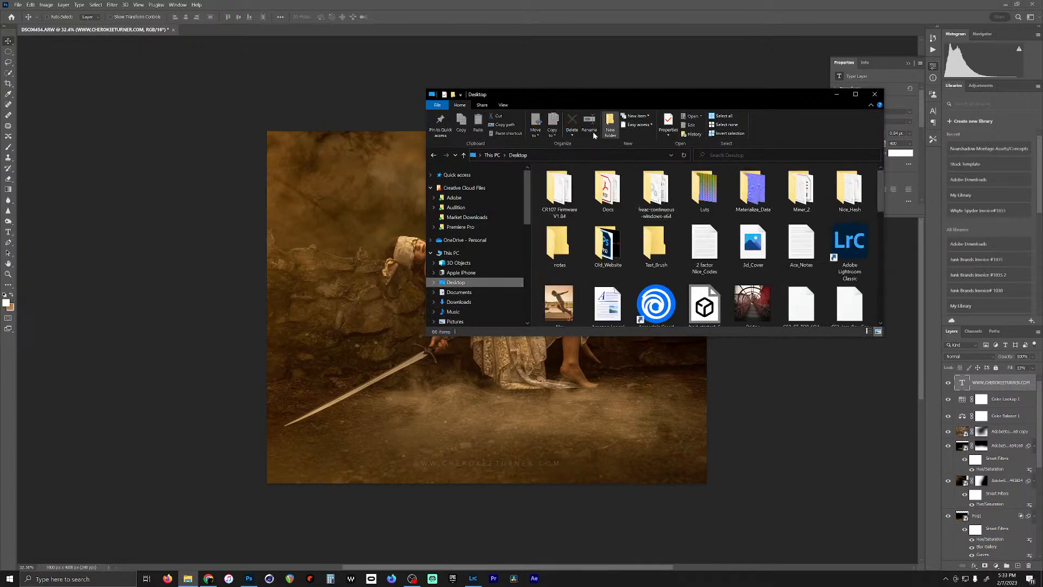
double_click(616, 256)
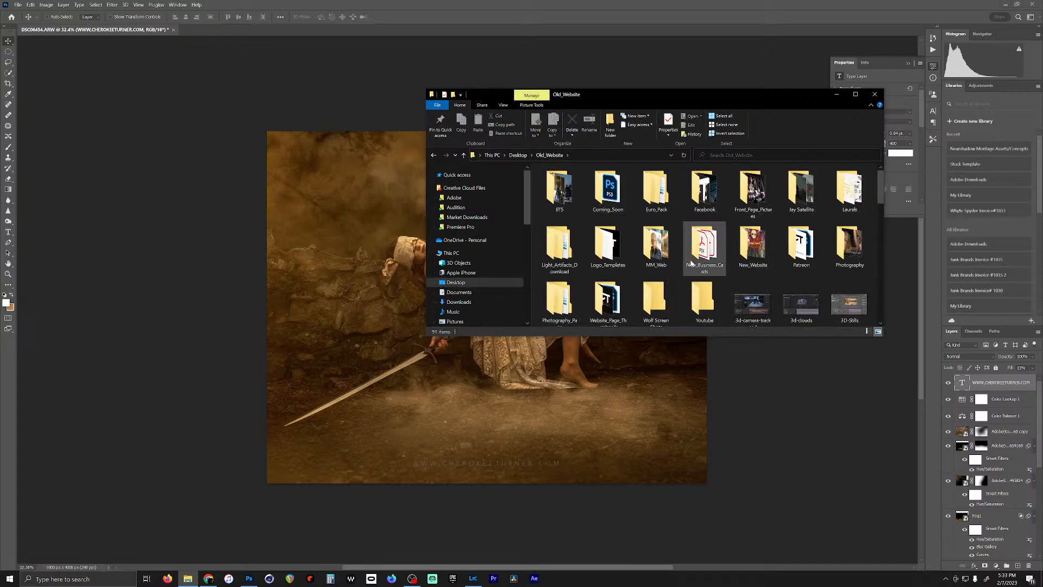
double_click(607, 246)
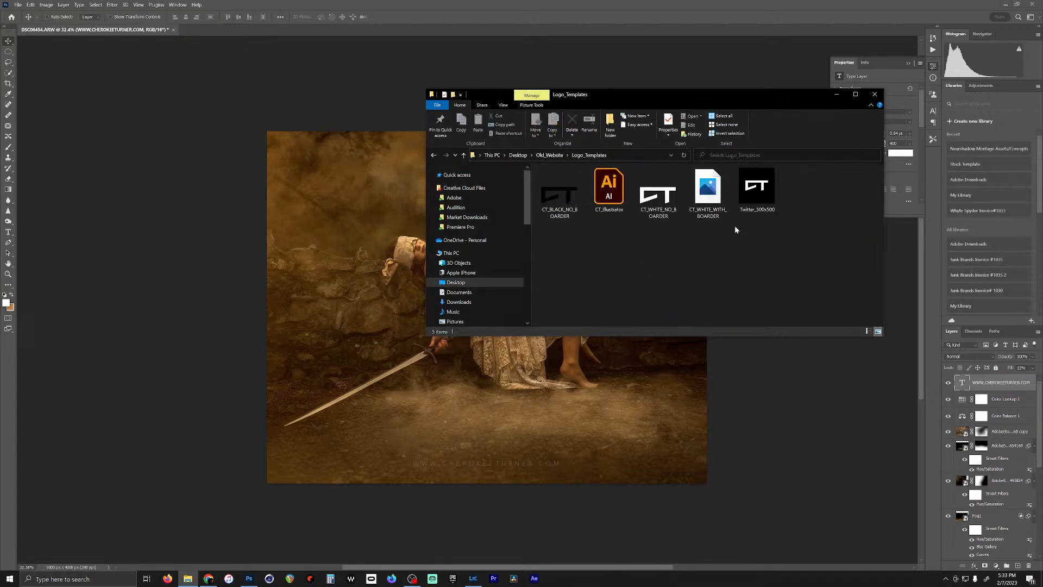
left_click_drag(658, 193, 568, 383)
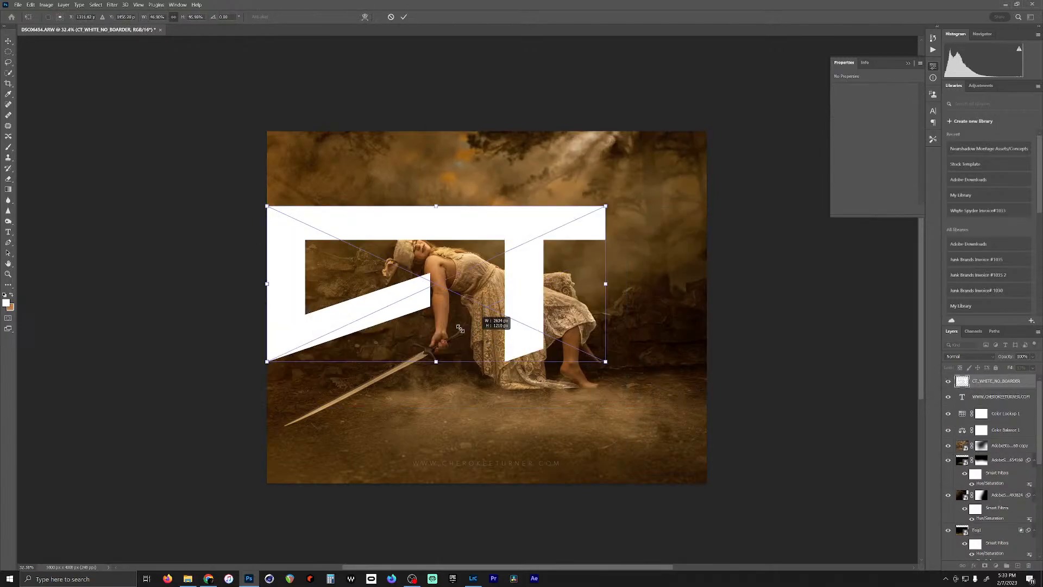
Step: Shrink the white CT logo into the image's upper-left corner and lower its fill to about 7%
left_click_drag(460, 328, 296, 133)
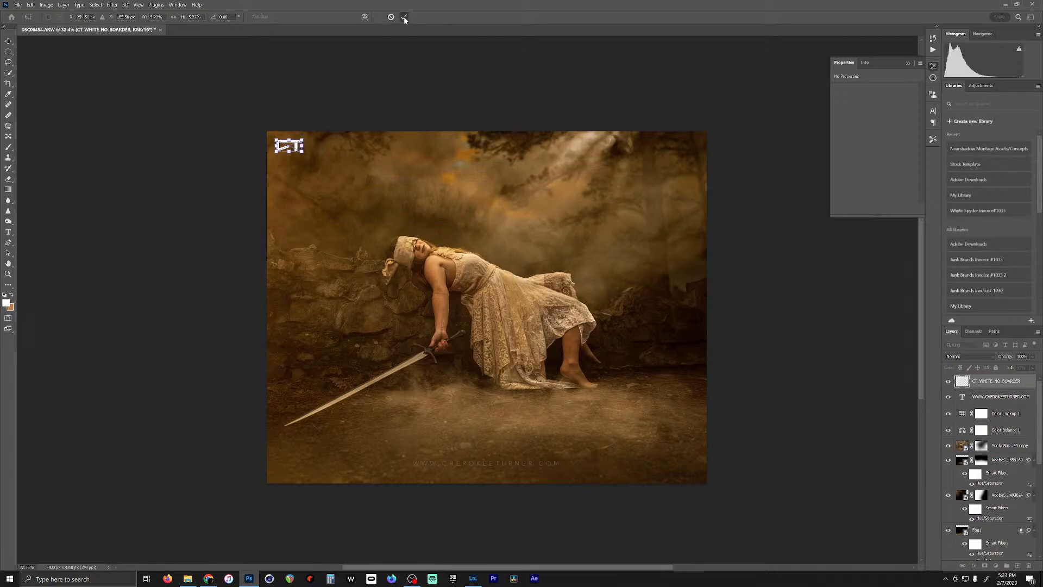
left_click(404, 18)
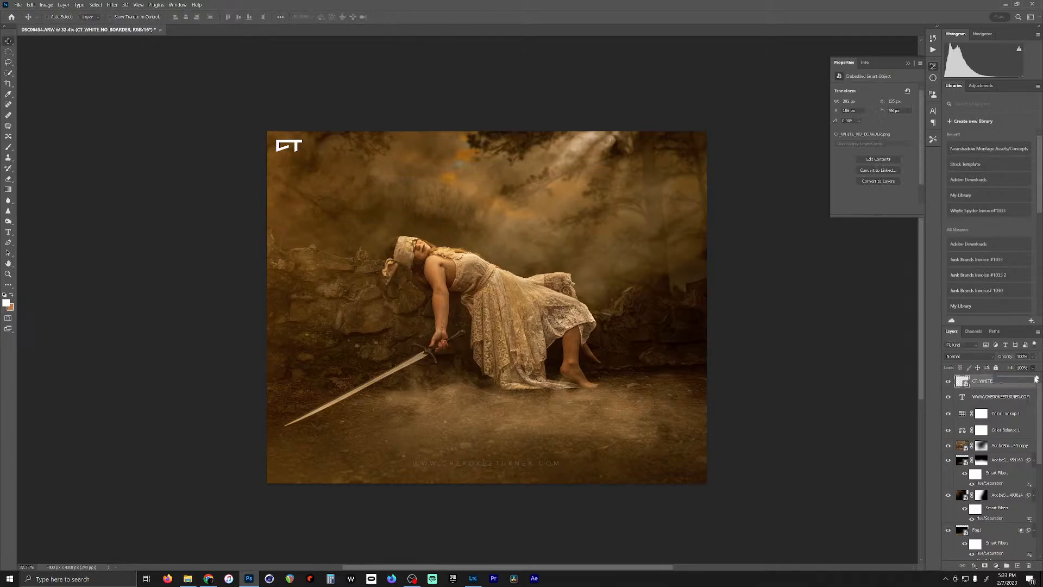
left_click_drag(1036, 379, 1003, 379)
key("alt+Tab")
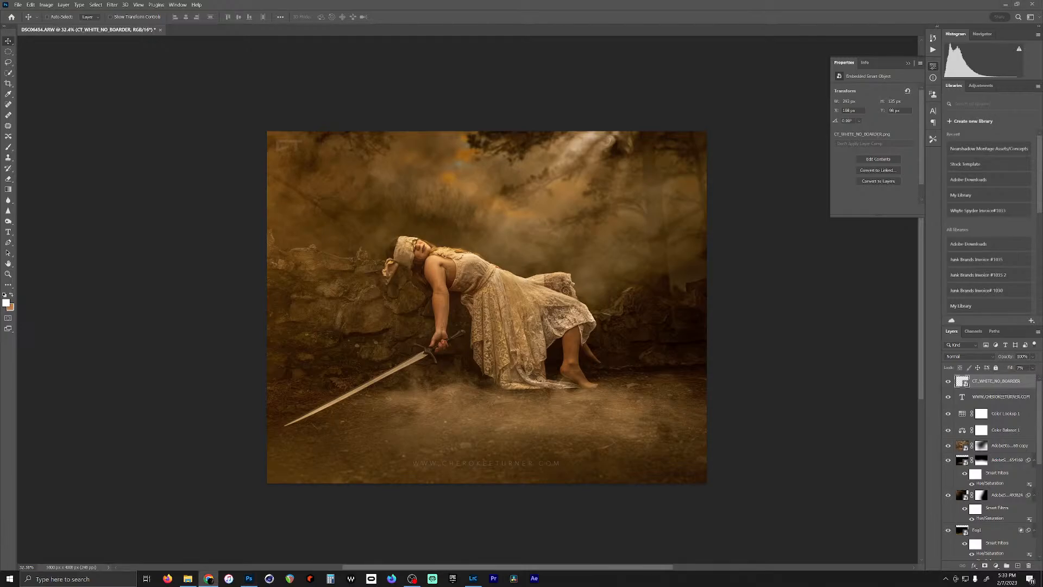